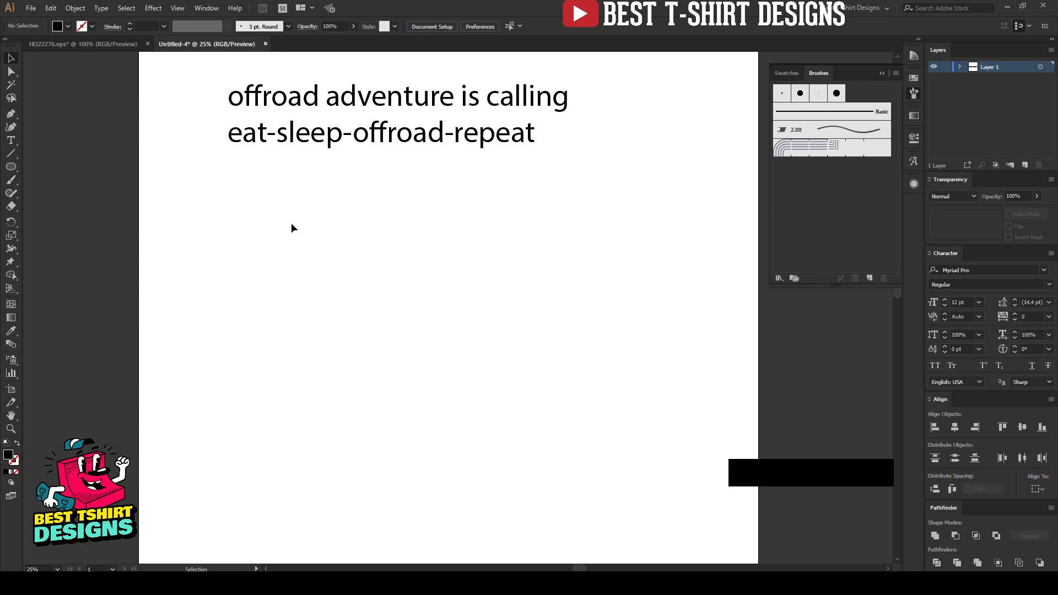
Look over the jeep illustration in 18322276.eps and the two offroad slogan lines in the Untitled-4 document
left_click(92, 41)
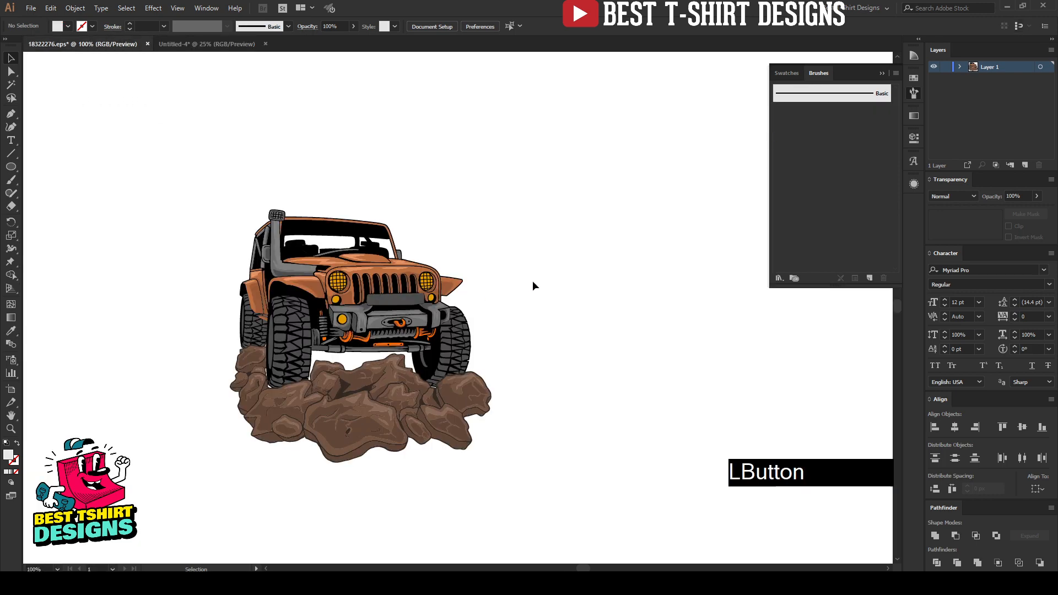
left_click_drag(171, 157, 606, 471)
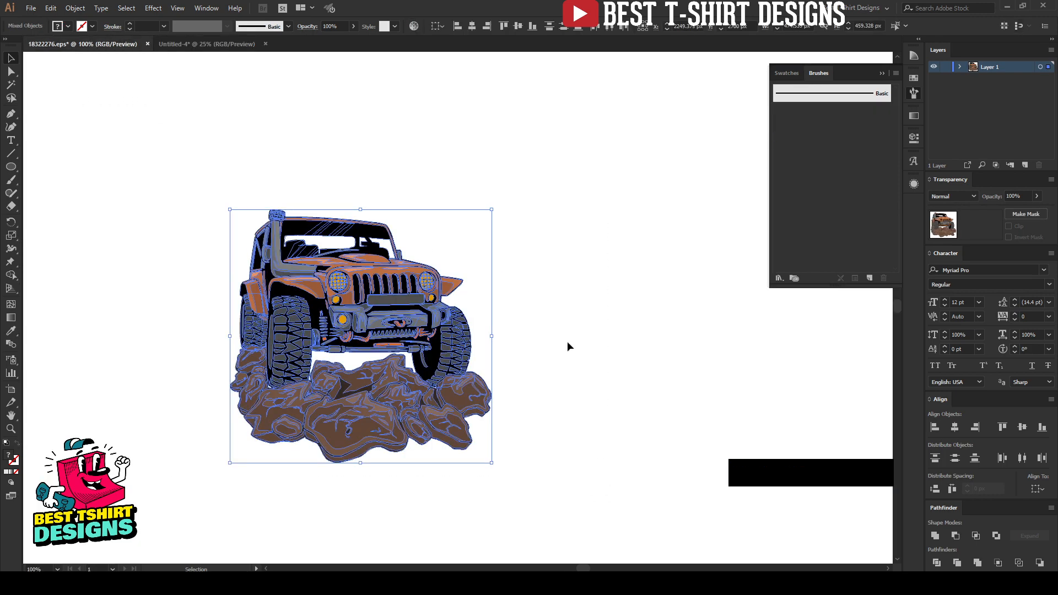
left_click(314, 123)
left_click(234, 45)
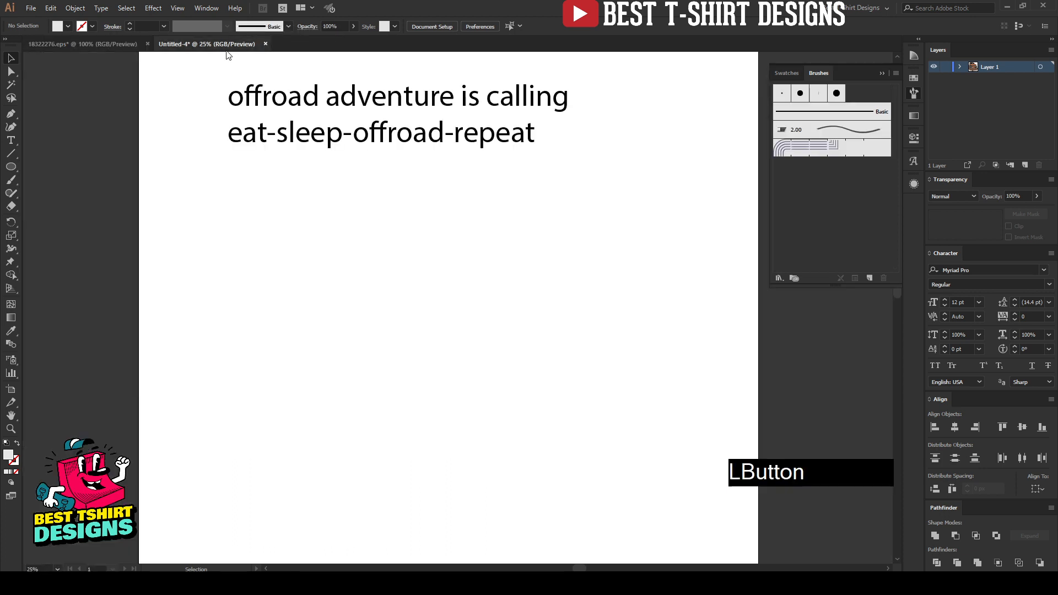
scroll(216, 189, "up", 3)
left_click_drag(188, 105, 640, 264)
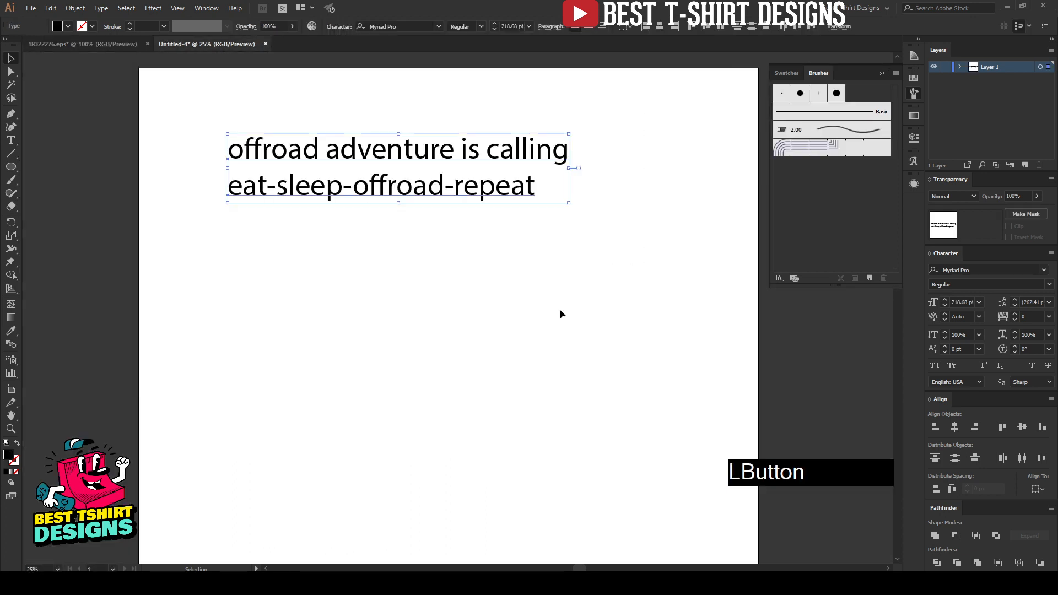
left_click(435, 318)
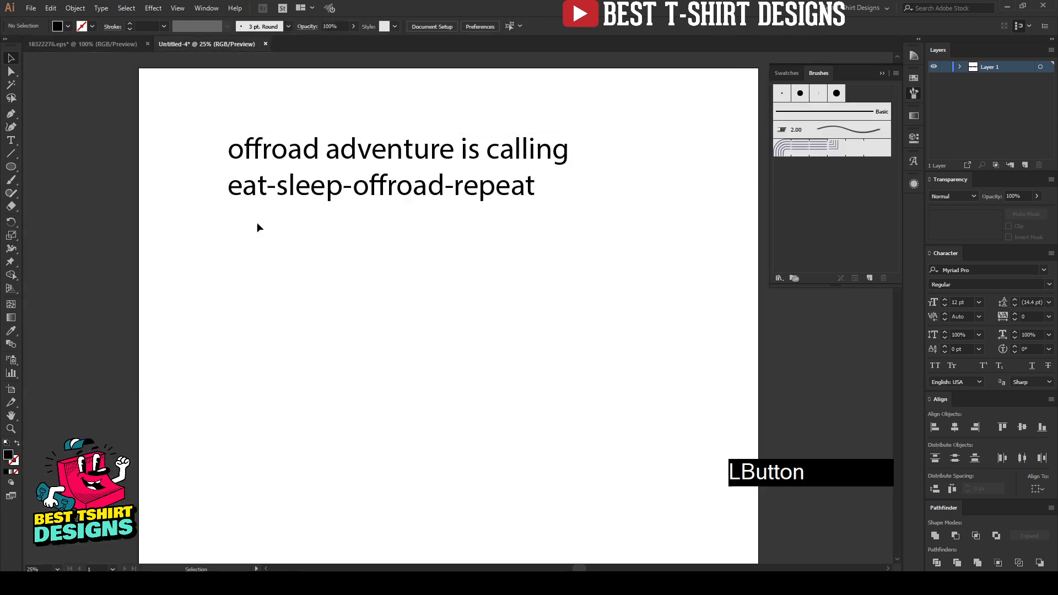
Examine the jeep-on-rocks illustration in 18322276.eps, both as a whole and up close
left_click(110, 43)
scroll(293, 207, "down", 2)
left_click_drag(196, 111, 527, 453)
left_click(587, 414)
left_click(284, 285)
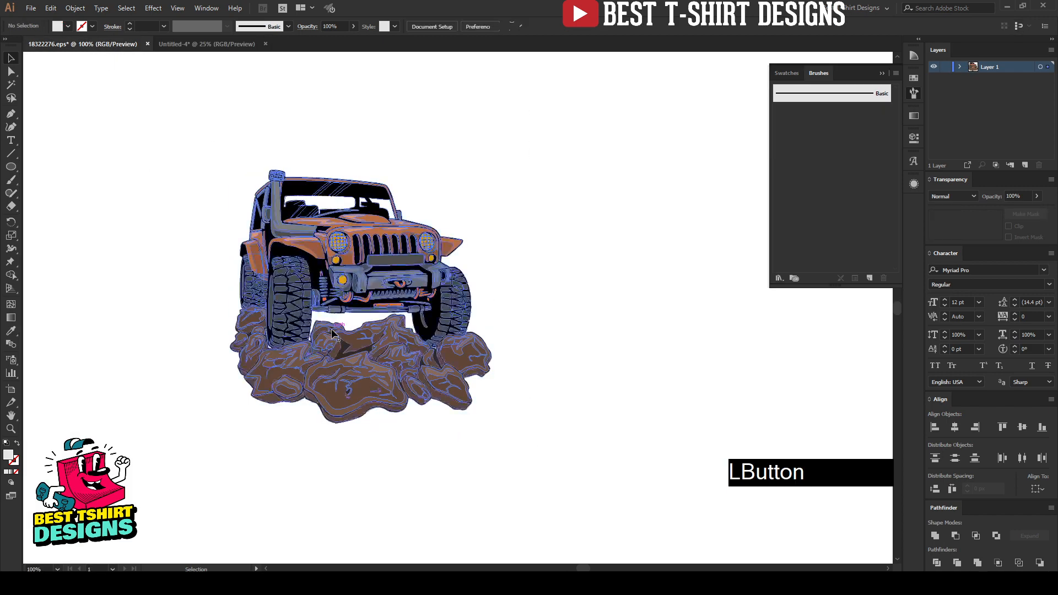
scroll(284, 285, "up", 1)
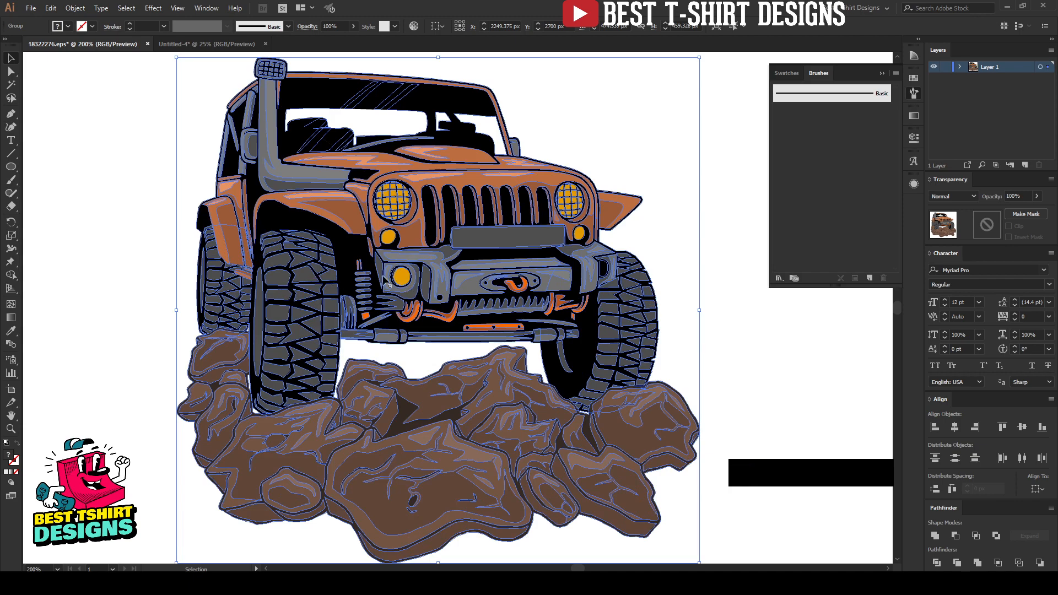
scroll(384, 280, "down", 2)
left_click(224, 160)
left_click_drag(225, 133, 567, 478)
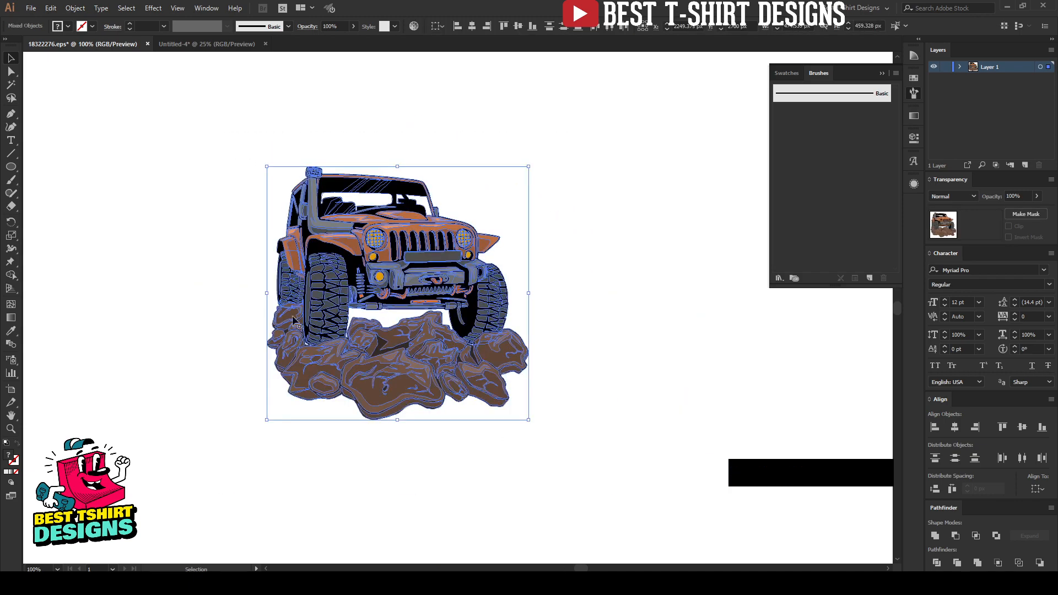
left_click(519, 301)
scroll(390, 282, "up", 1)
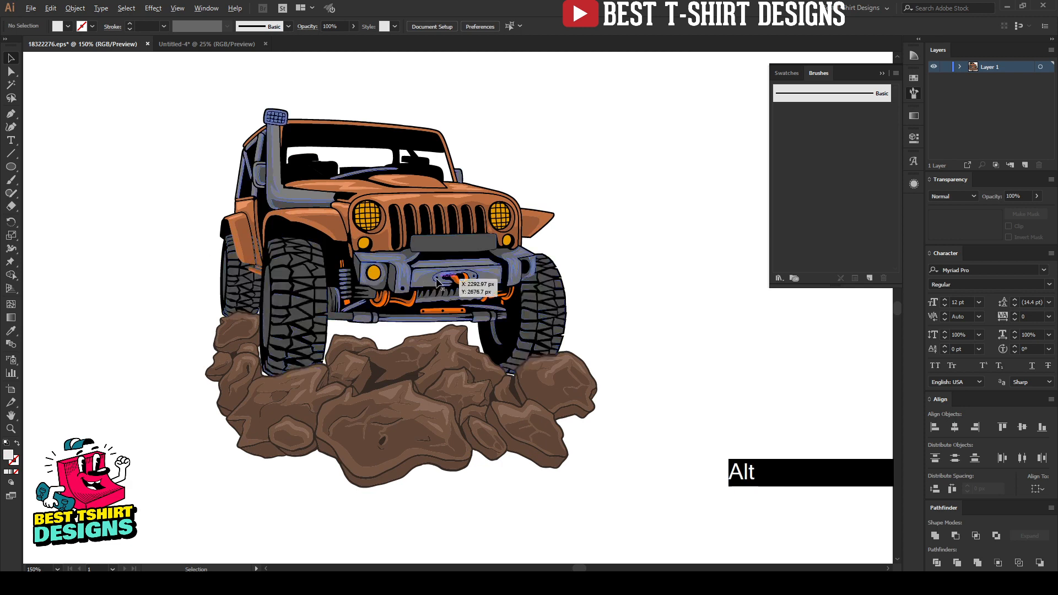
scroll(436, 282, "down", 1)
left_click_drag(243, 130, 591, 464)
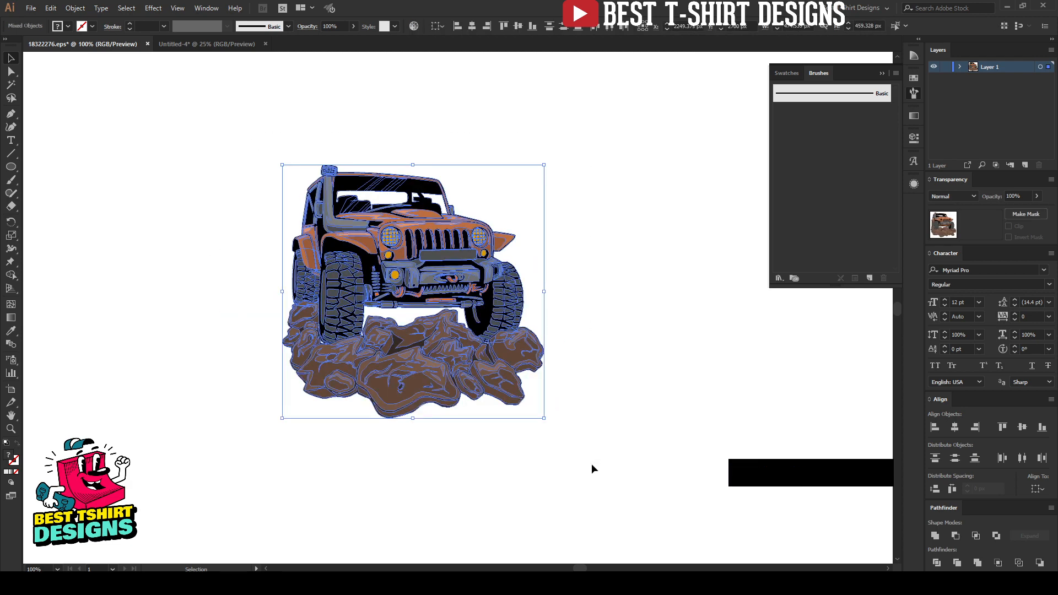
left_click(202, 267)
Select the entire jeep and rocks artwork and apply the Pathfinder Trim operation
left_click_drag(238, 129, 598, 445)
left_click(957, 563)
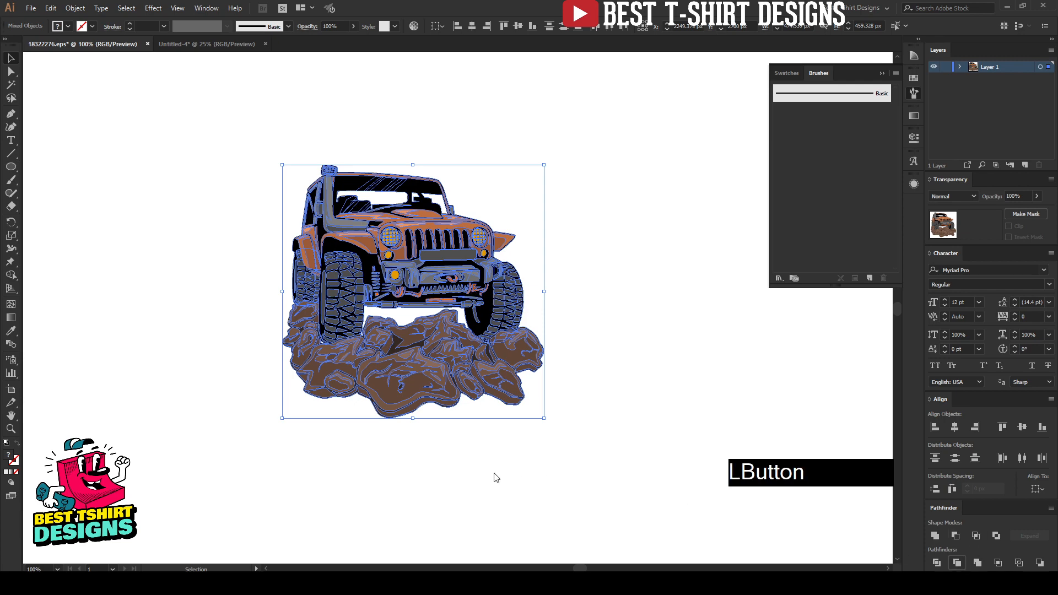
key("alt")
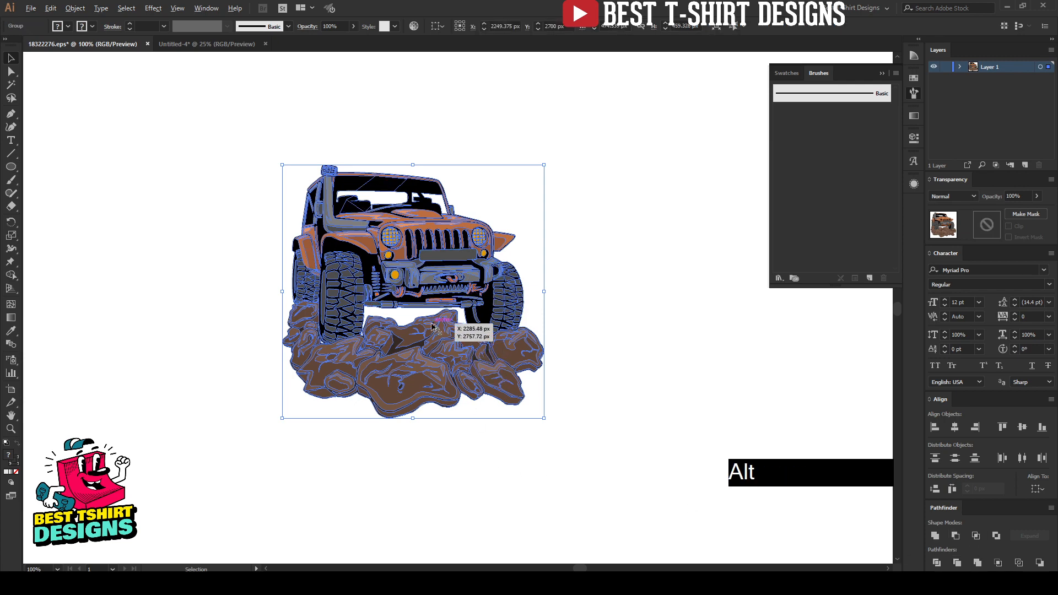
scroll(433, 326, "up", 1)
left_click(636, 316)
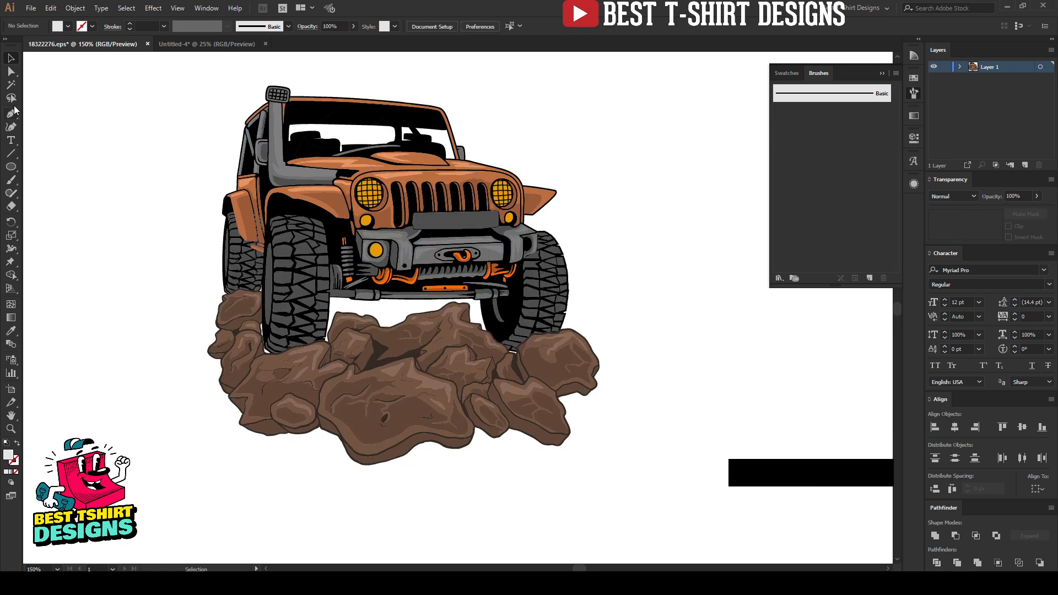
Select all the black shapes of the jeep artwork with the Magic Wand and cut them out
left_click(12, 84)
left_click(518, 308)
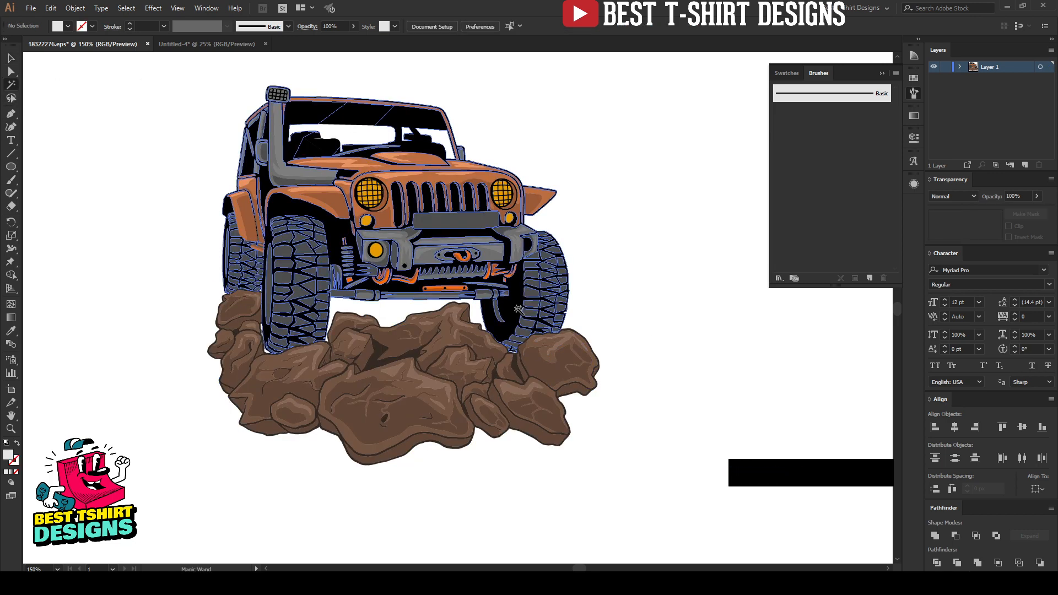
left_click(515, 309)
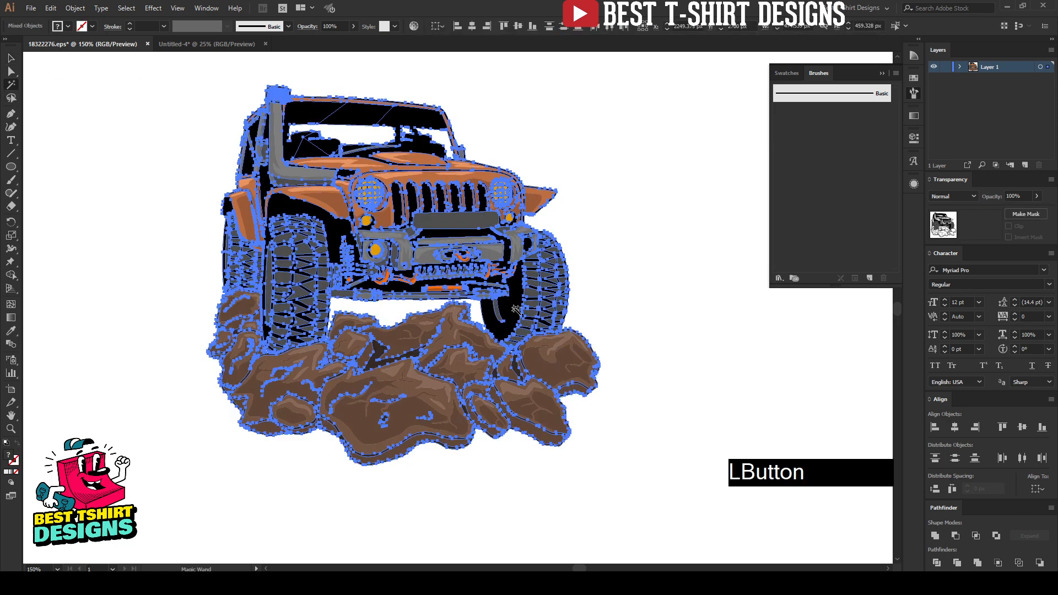
key("ctrl+h")
key("ctrl+x")
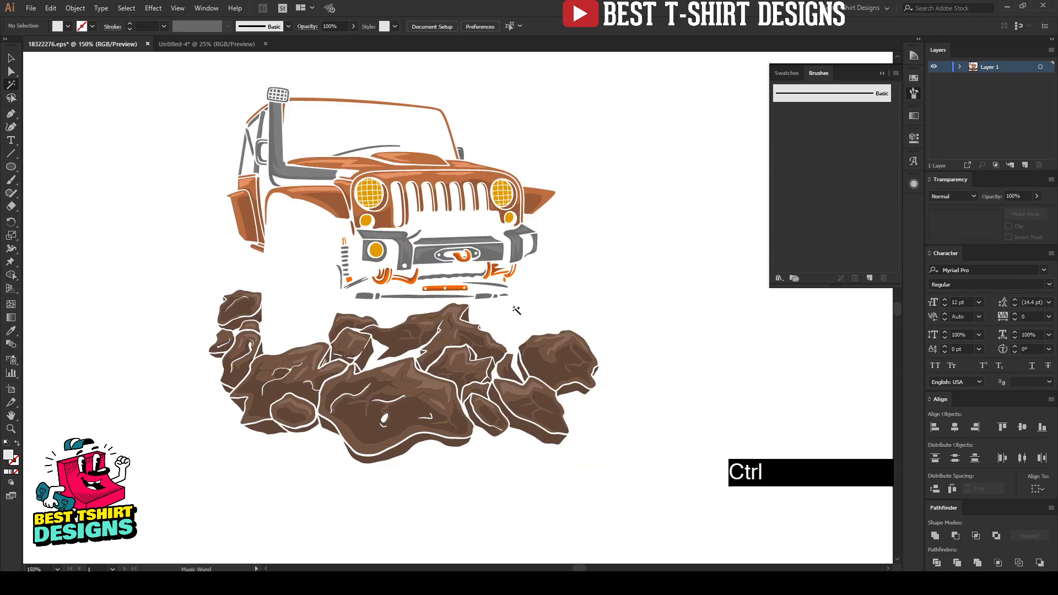
Delete the remaining coloured jeep and rock shapes and put the cut black linework back in place
key("ctrl+minus")
key("v")
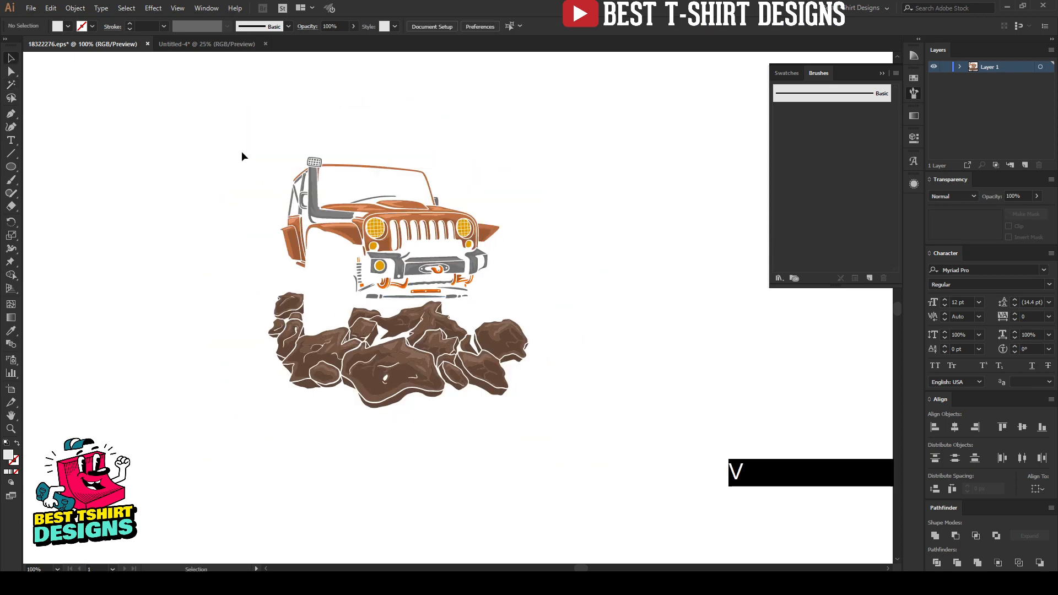
left_click_drag(208, 117, 591, 490)
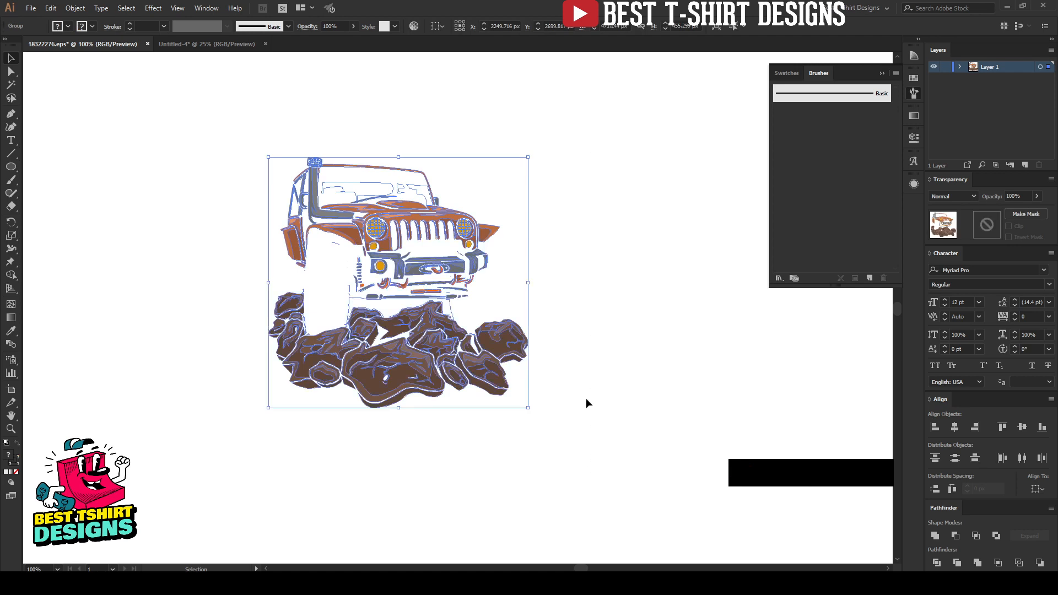
left_click(586, 398)
left_click_drag(232, 121, 590, 478)
key("Delete")
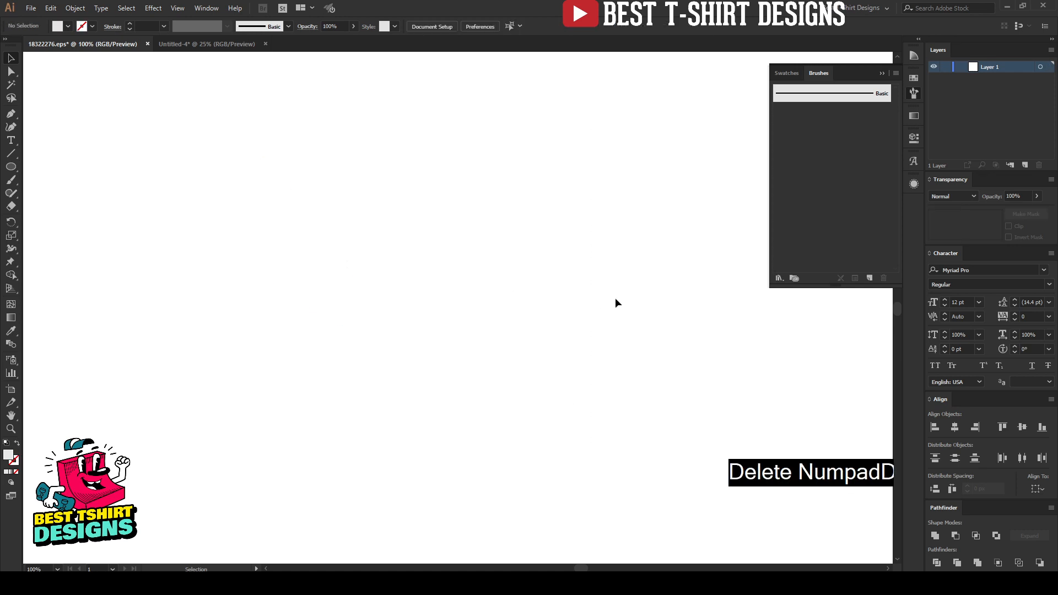
key("ctrl+z")
left_click(593, 308)
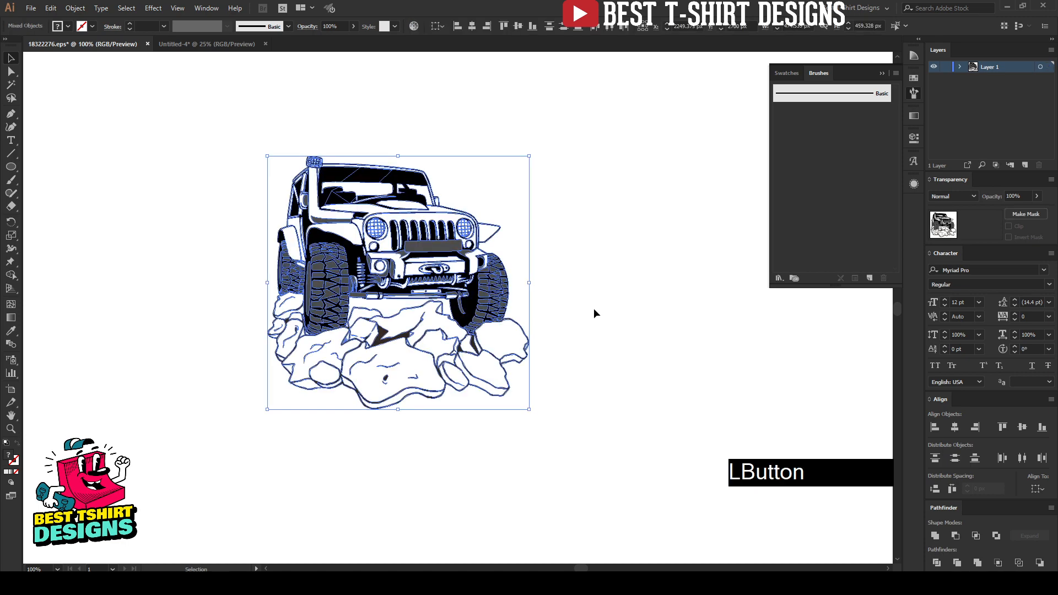
Select every shape with the same fill color as a dark grey tire tread block and delete them all
scroll(408, 308, "up", 1)
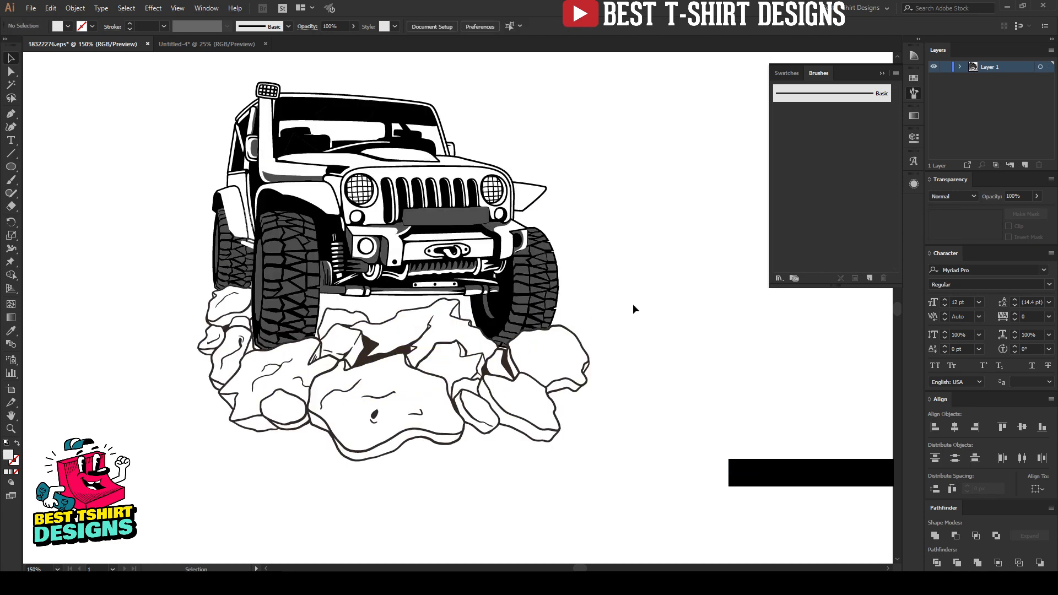
scroll(633, 308, "up", 1)
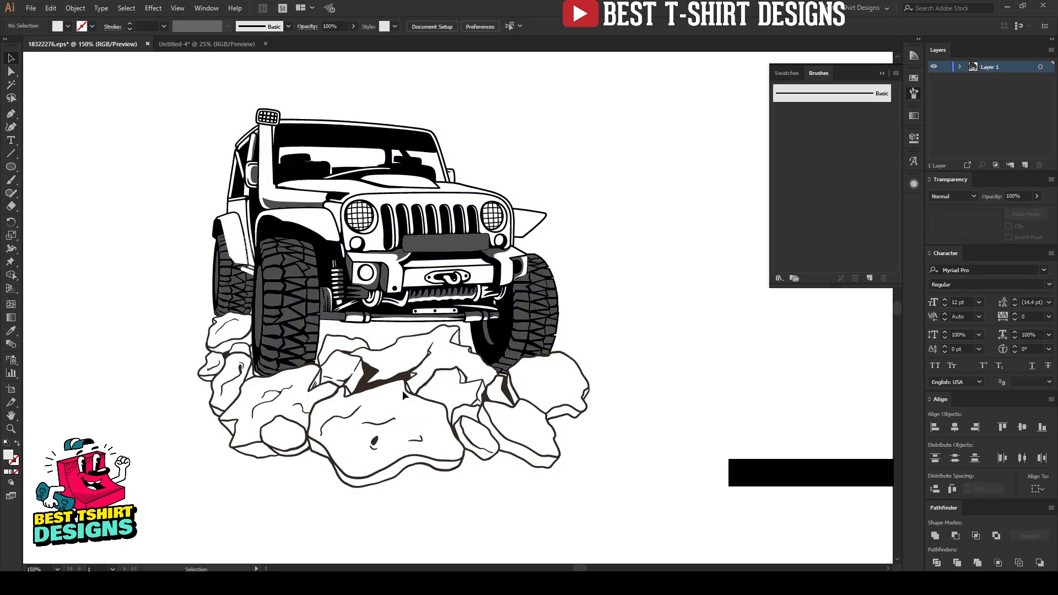
scroll(509, 337, "up", 1)
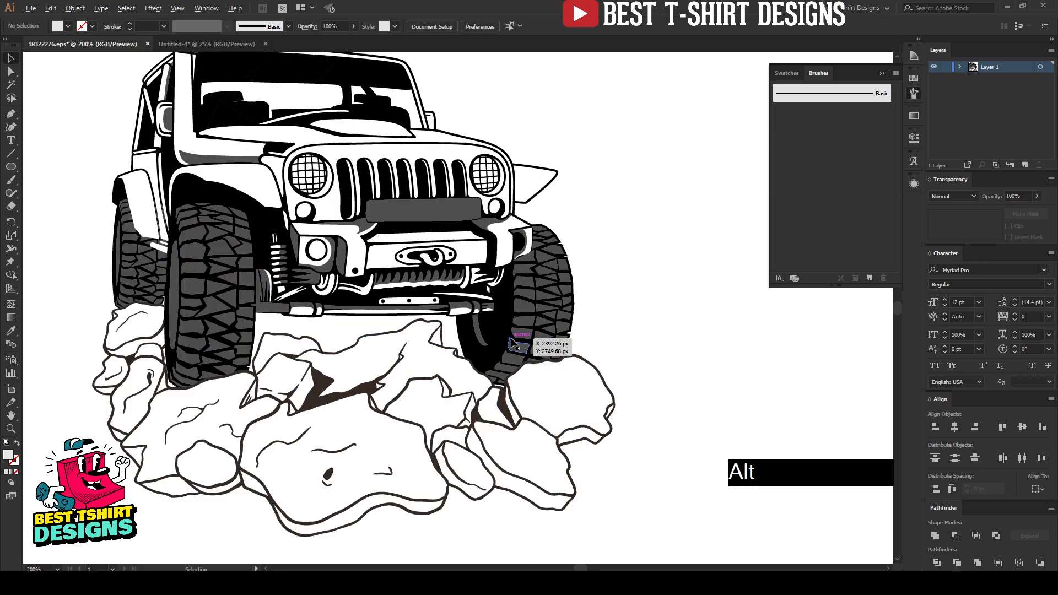
left_click(192, 291)
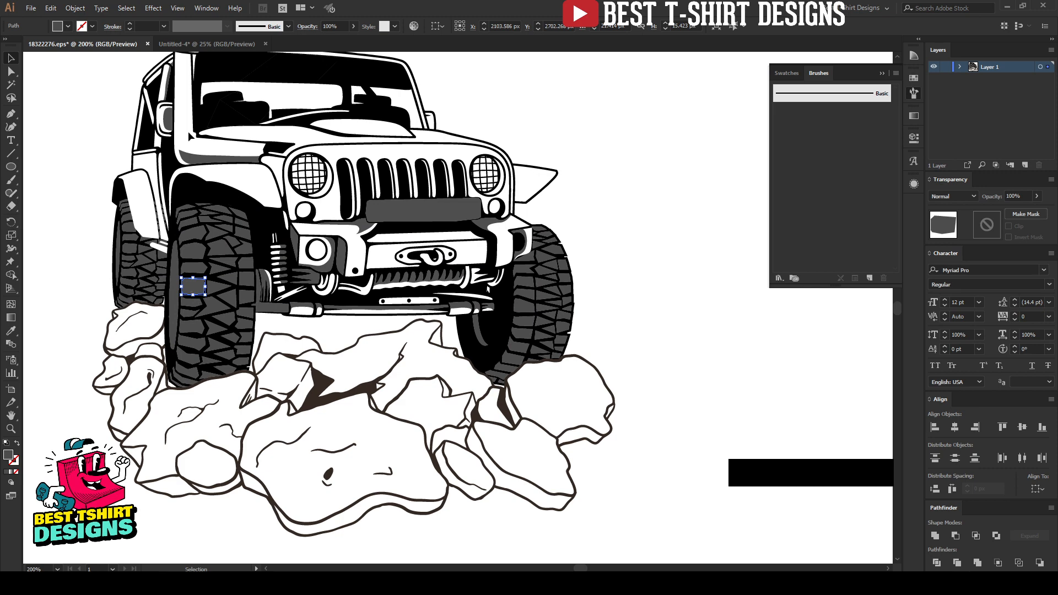
left_click(58, 26)
left_click(126, 7)
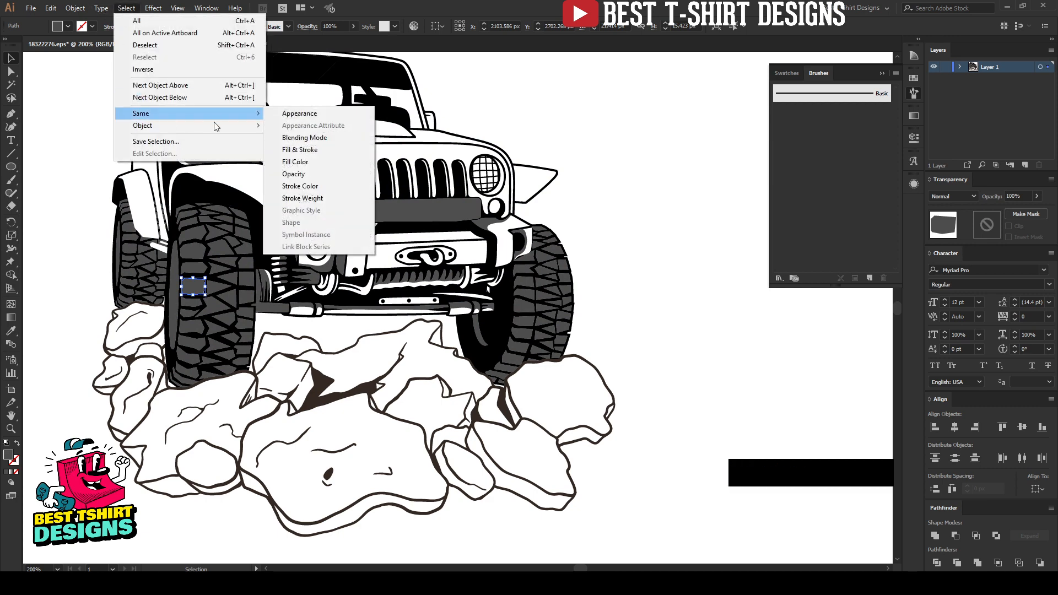
left_click(298, 161)
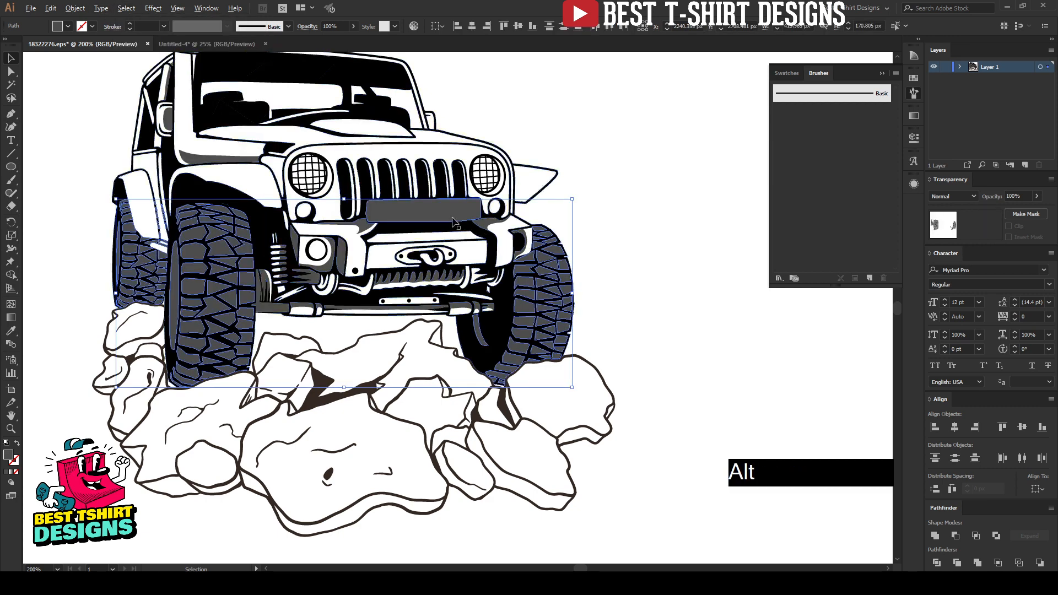
scroll(453, 222, "down", 1)
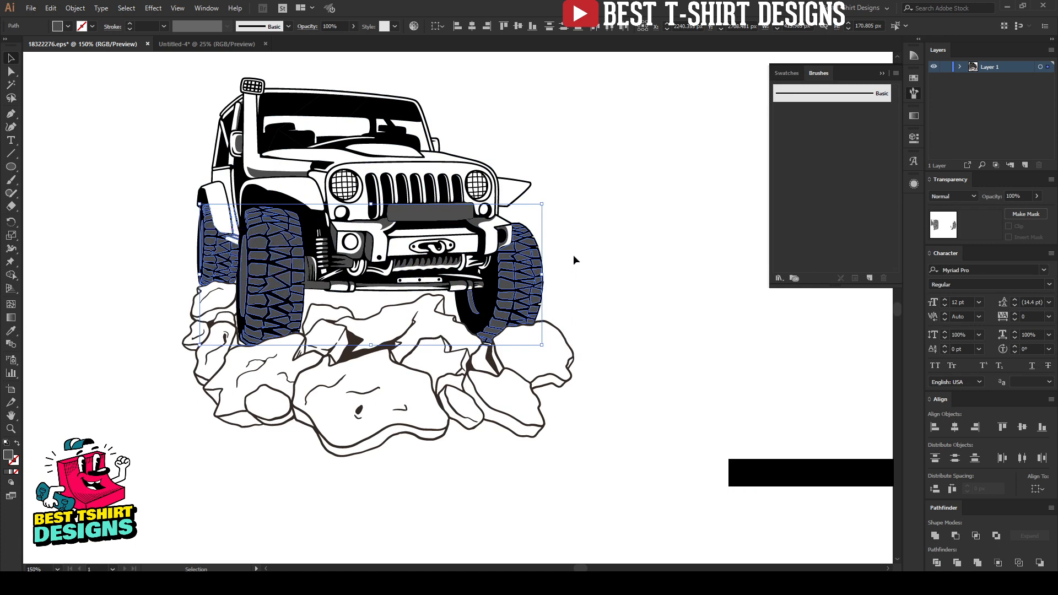
key("Delete")
left_click(600, 241)
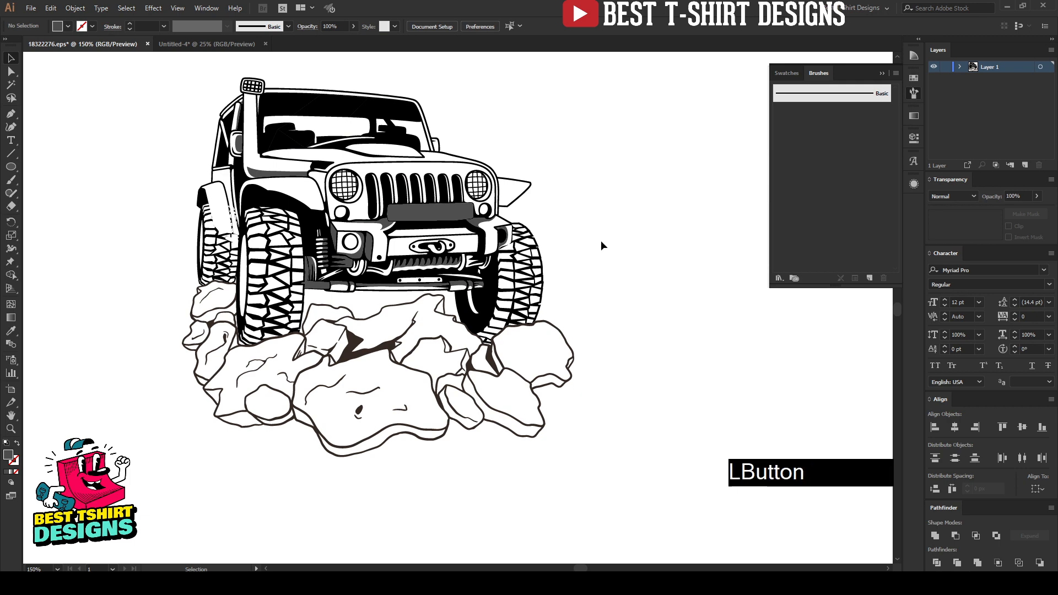
Select every shape with the same fill color as the grey plate below the grille and delete them
scroll(429, 293, "down", 1)
left_click(552, 274)
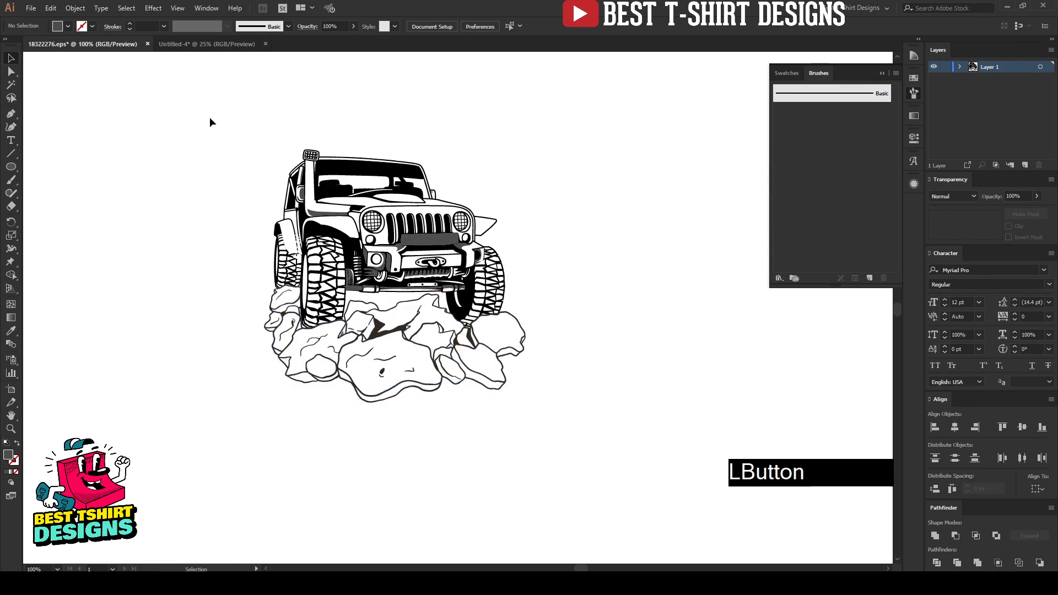
scroll(422, 247, "up", 3)
left_click(422, 247)
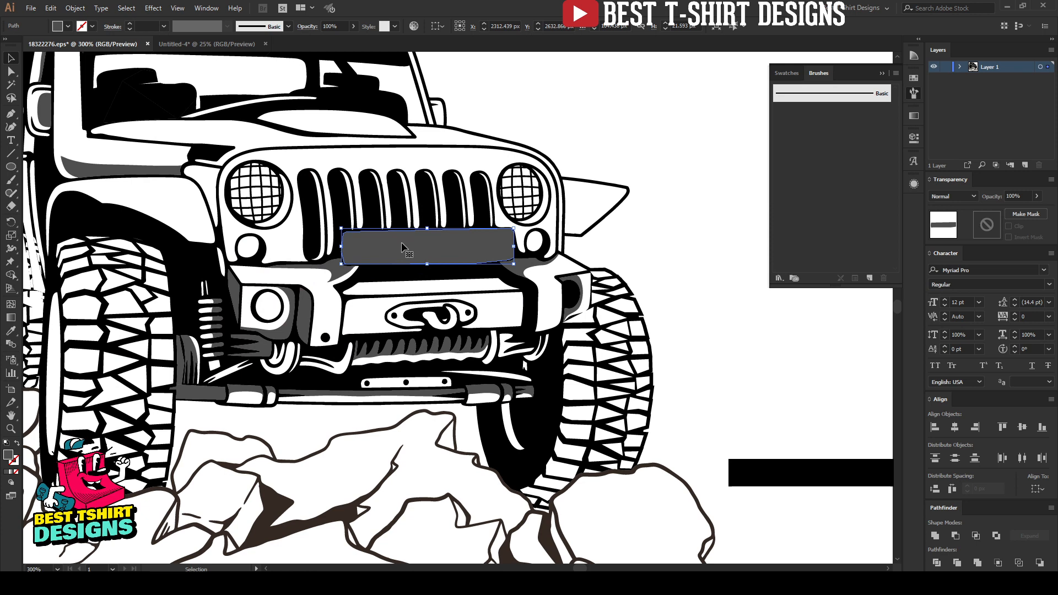
left_click(126, 8)
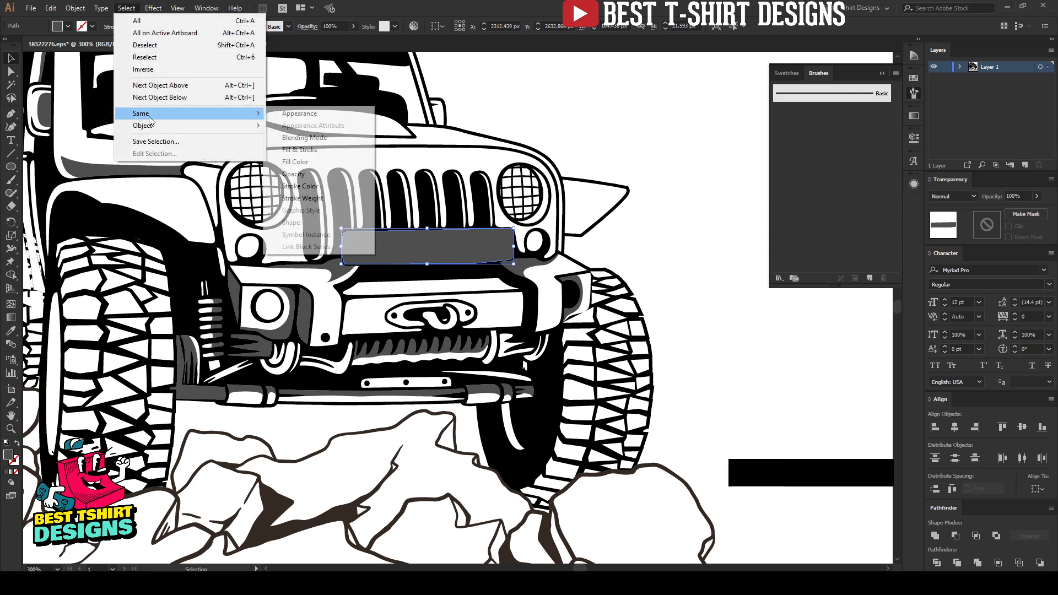
mouse_move(182, 114)
left_click(303, 163)
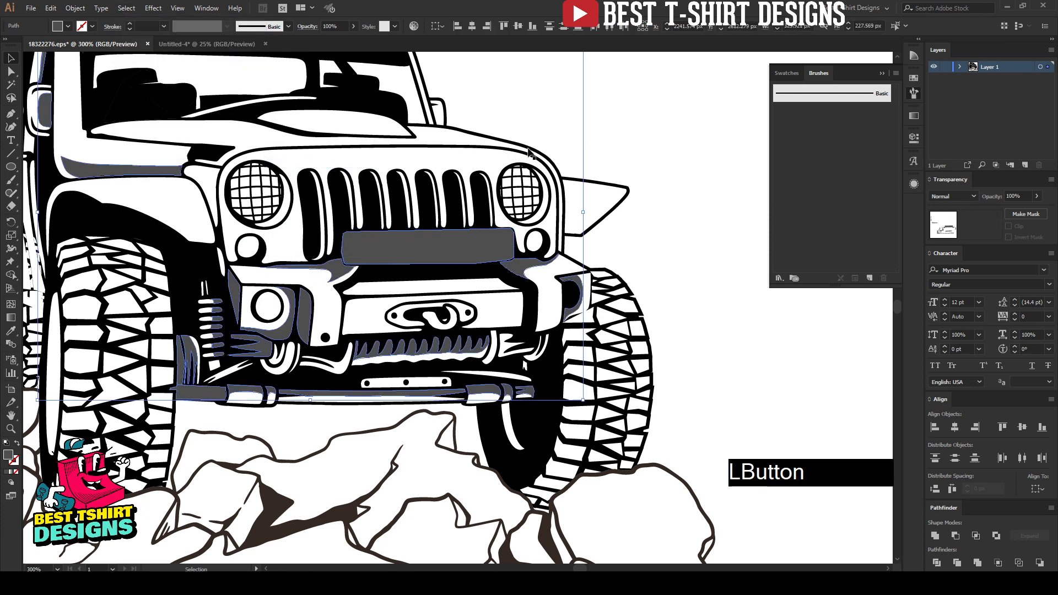
scroll(352, 86, "down", 2)
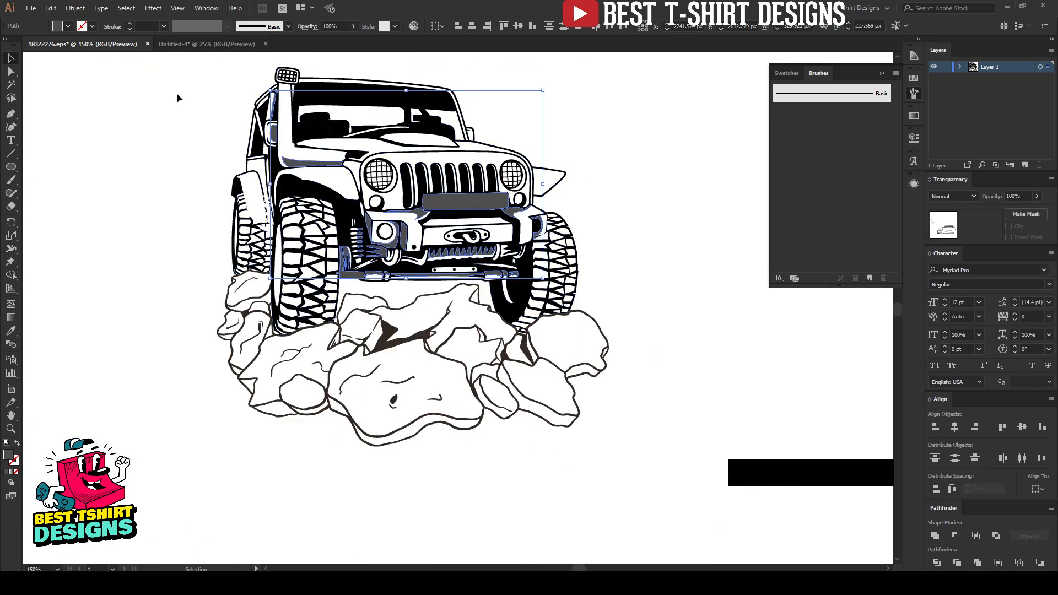
key("Delete")
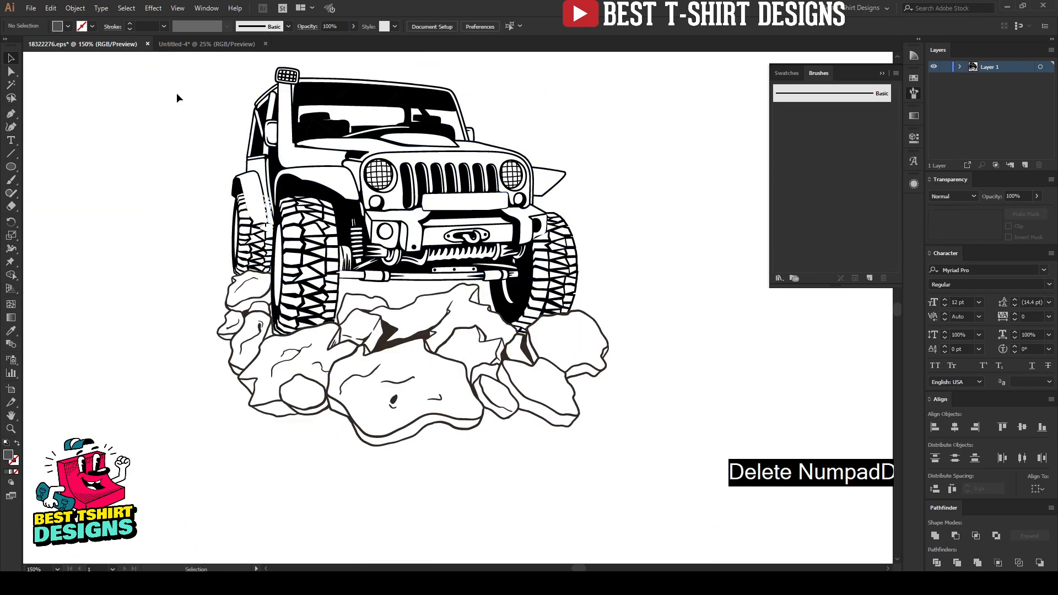
scroll(184, 140, "up", 1)
left_click(184, 139)
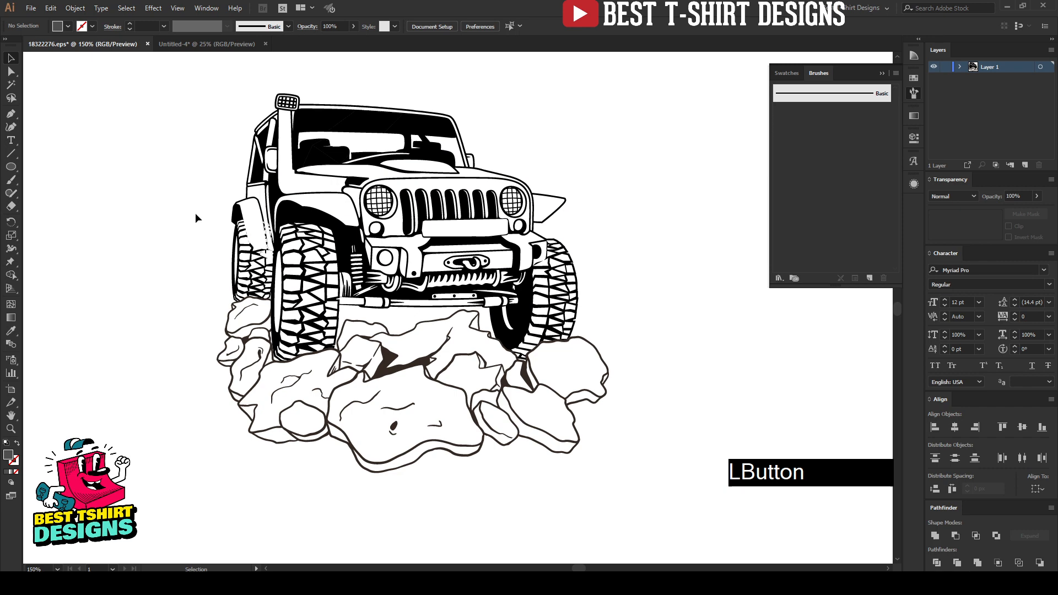
Inspect the rear tire and fender linework up close for stray fragments, and review the whole jeep drawing
scroll(259, 233, "up", 3)
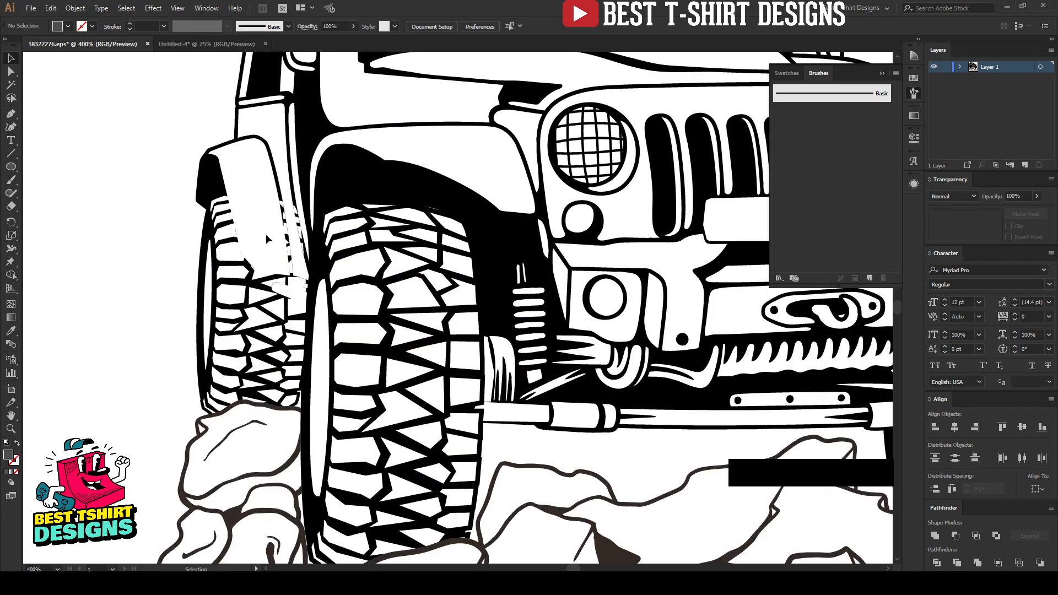
left_click(286, 230)
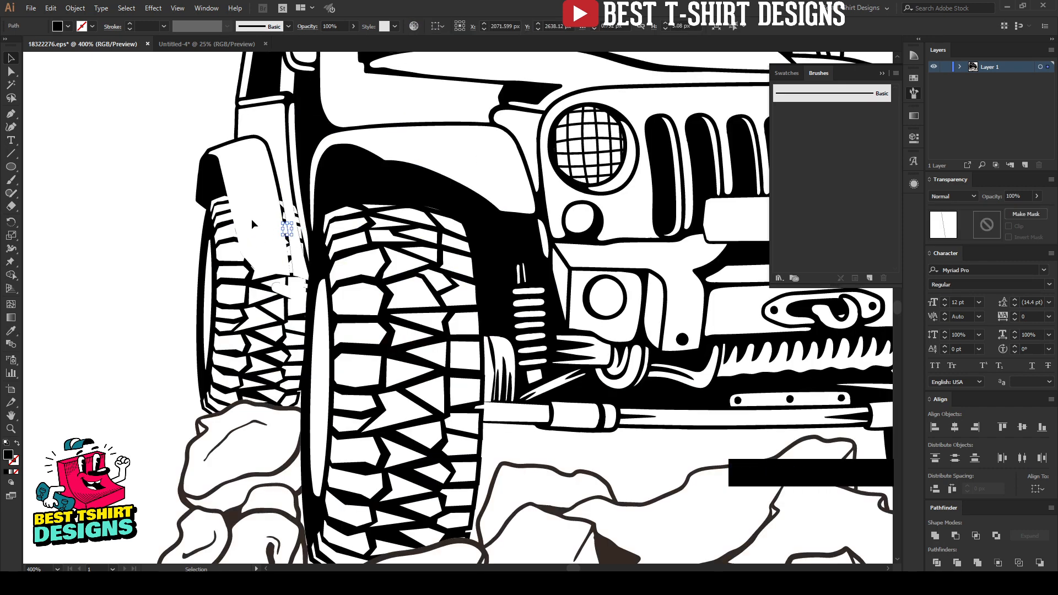
scroll(275, 222, "up", 2)
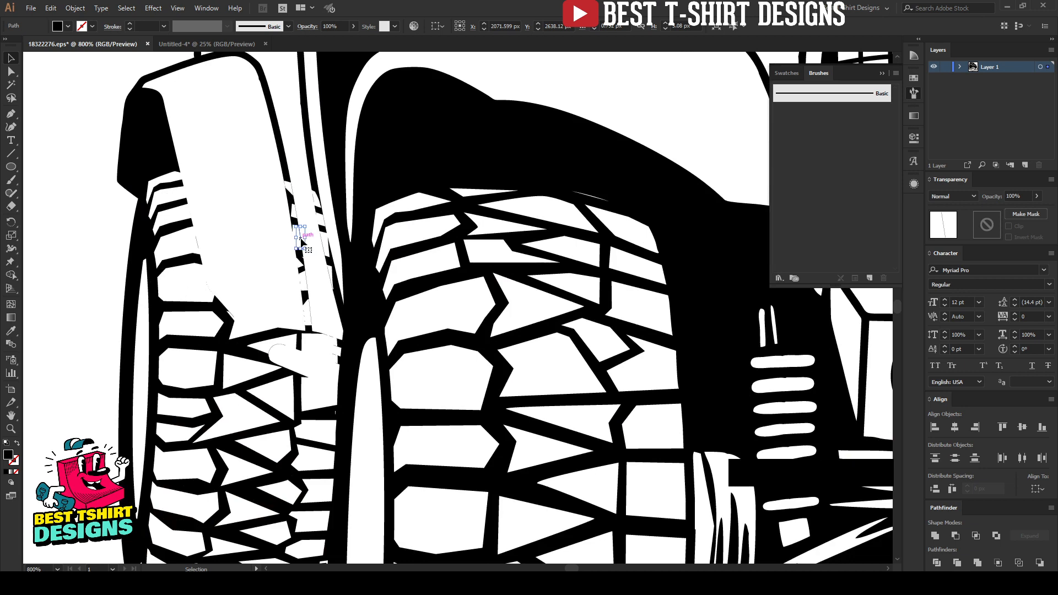
left_click(243, 206)
scroll(246, 206, "down", 4)
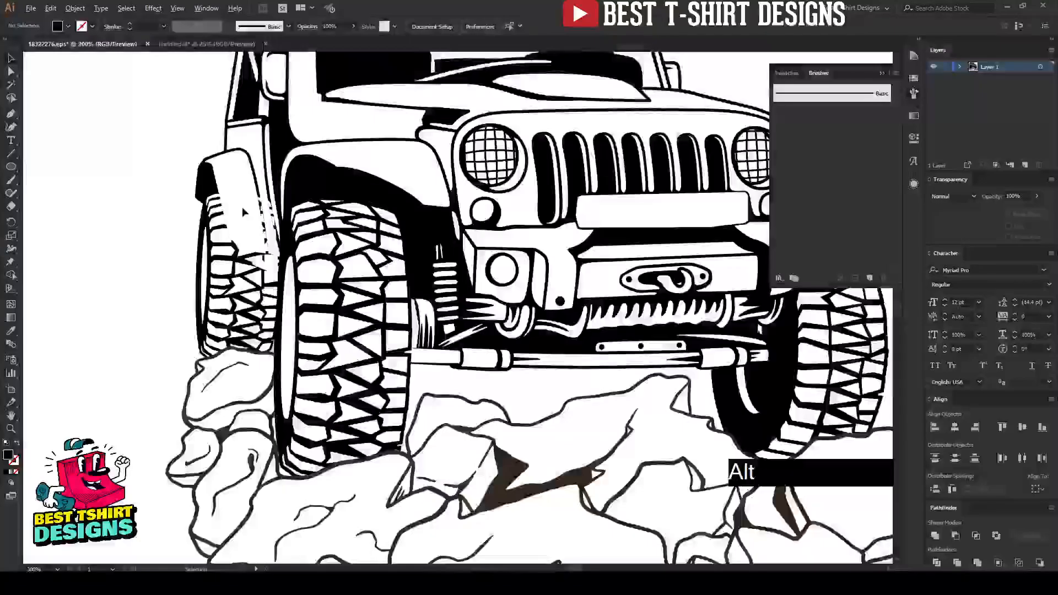
scroll(157, 177, "down", 1)
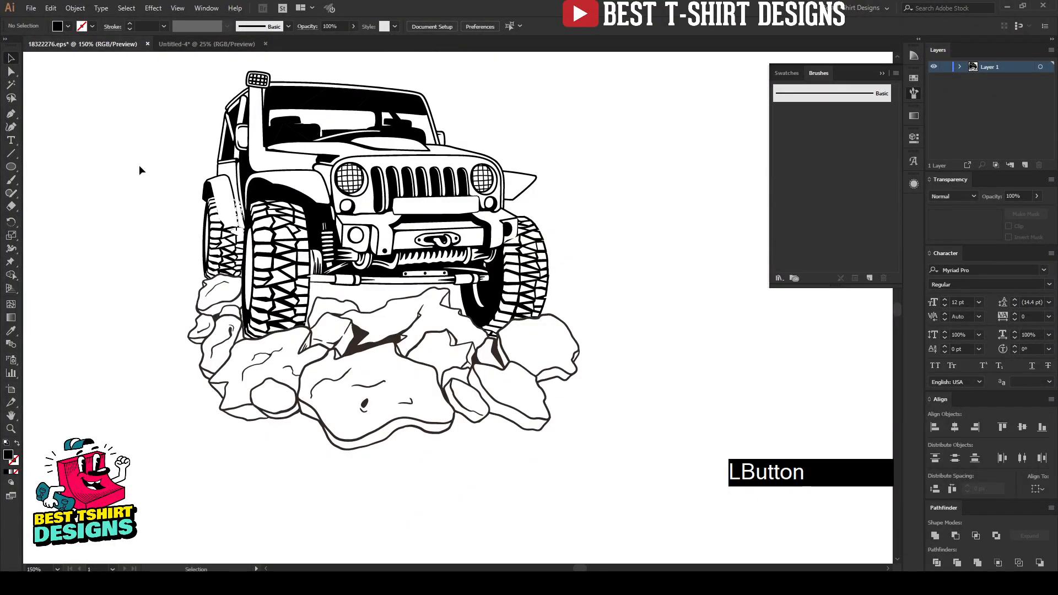
scroll(139, 165, "up", 1)
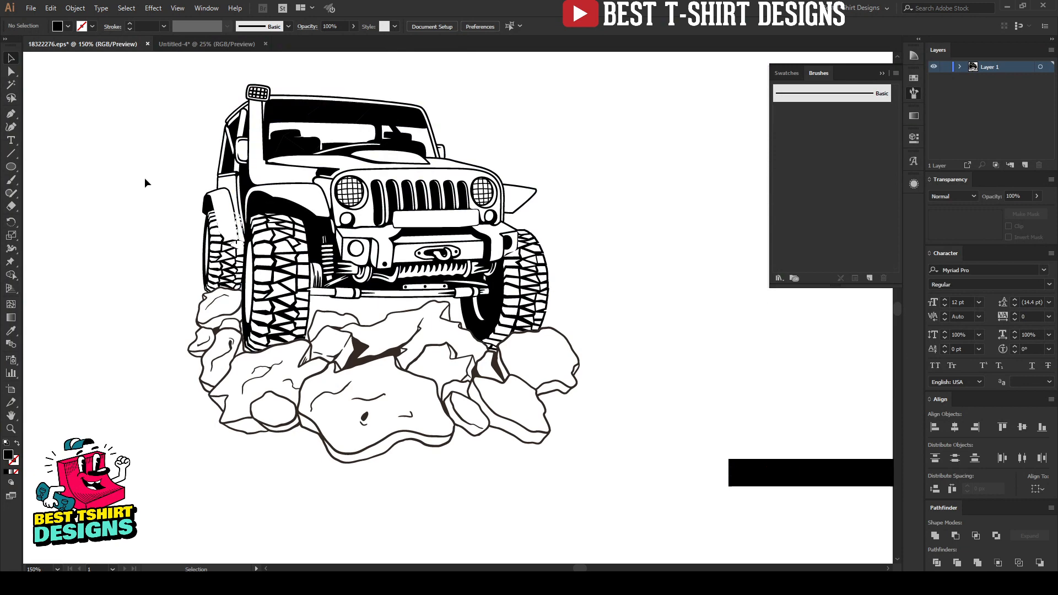
scroll(474, 281, "down", 1)
Select the entire jeep and rock linework and group it into one object
left_click(346, 163)
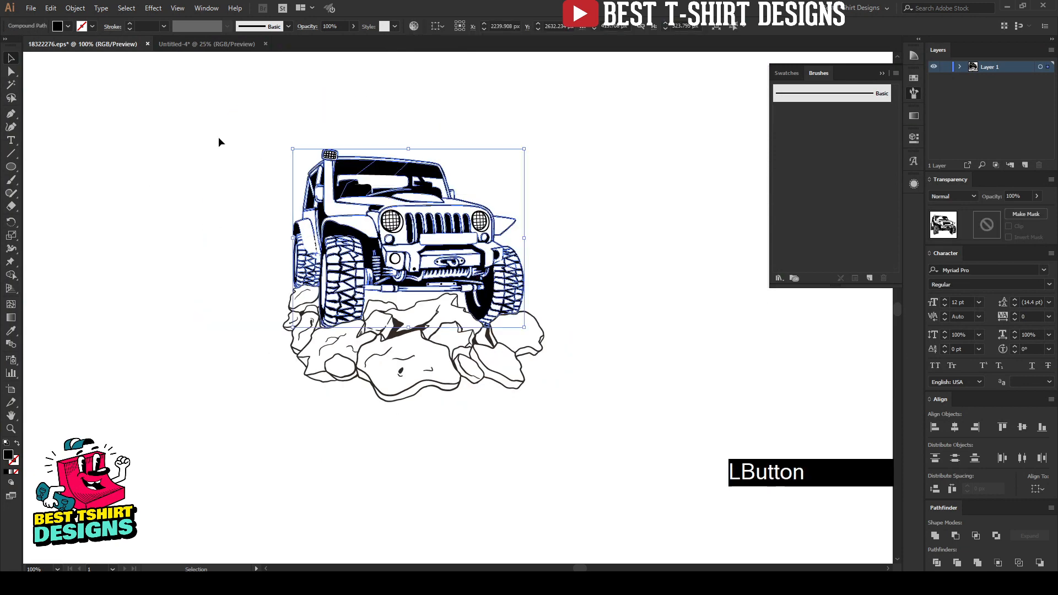
left_click(220, 110)
left_click_drag(220, 109, 632, 452)
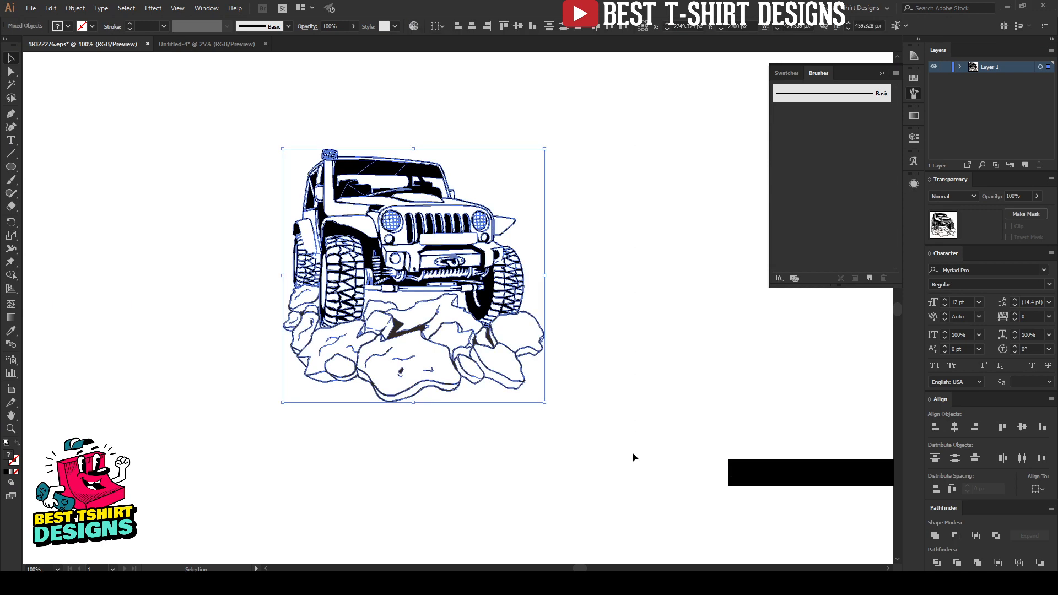
key("ctrl+g")
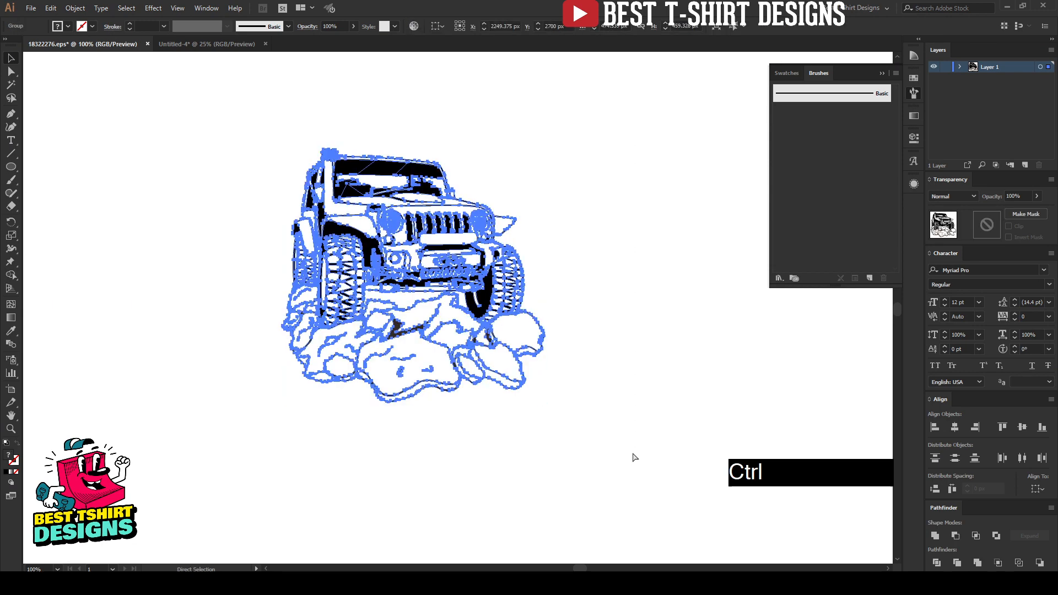
Copy the grouped artwork into the Untitled-4 document and place it below the two offroad slogan lines
key("ctrl+c")
left_click(207, 44)
key("ctrl+v")
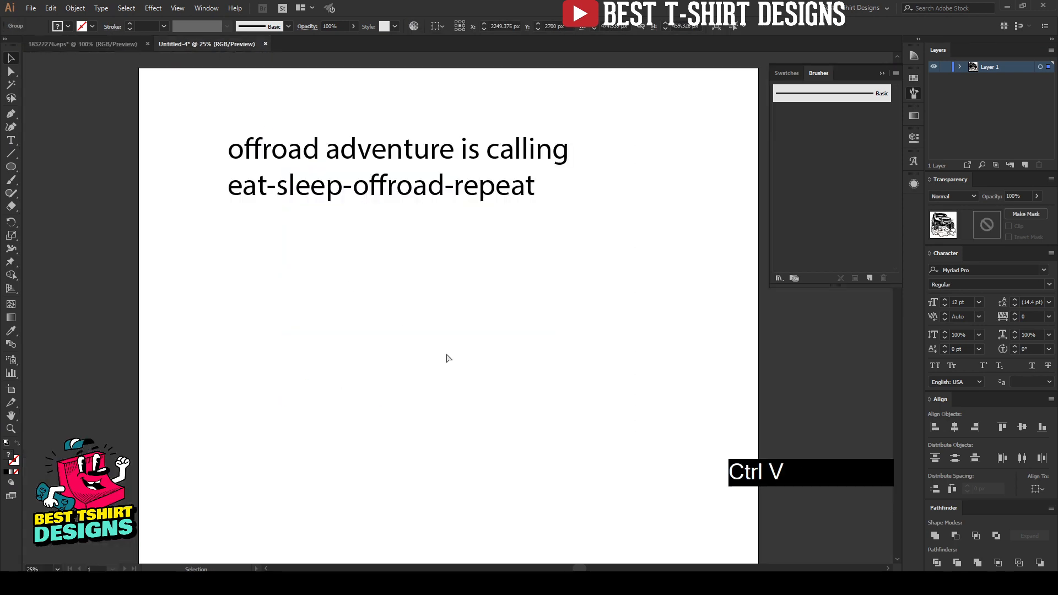
left_click_drag(490, 307, 459, 388)
left_click(562, 376)
left_click(557, 383)
scroll(509, 329, "down", 1)
scroll(523, 322, "down", 1)
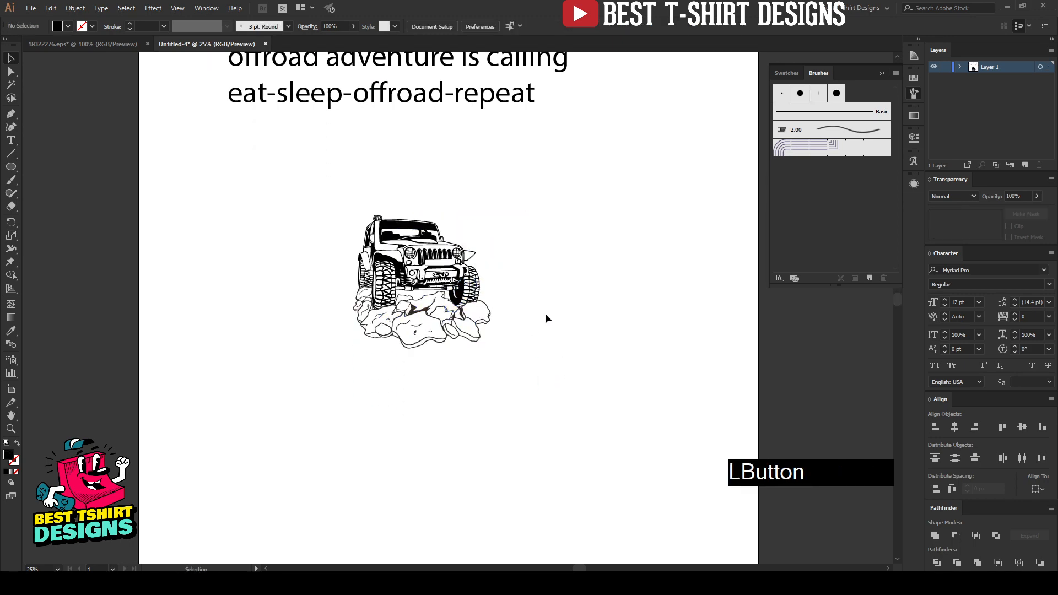
Draw a circle about 1128 px across centred over the jeep, with no fill and a 20 pt black stroke
scroll(443, 291, "up", 1)
scroll(441, 291, "up", 2)
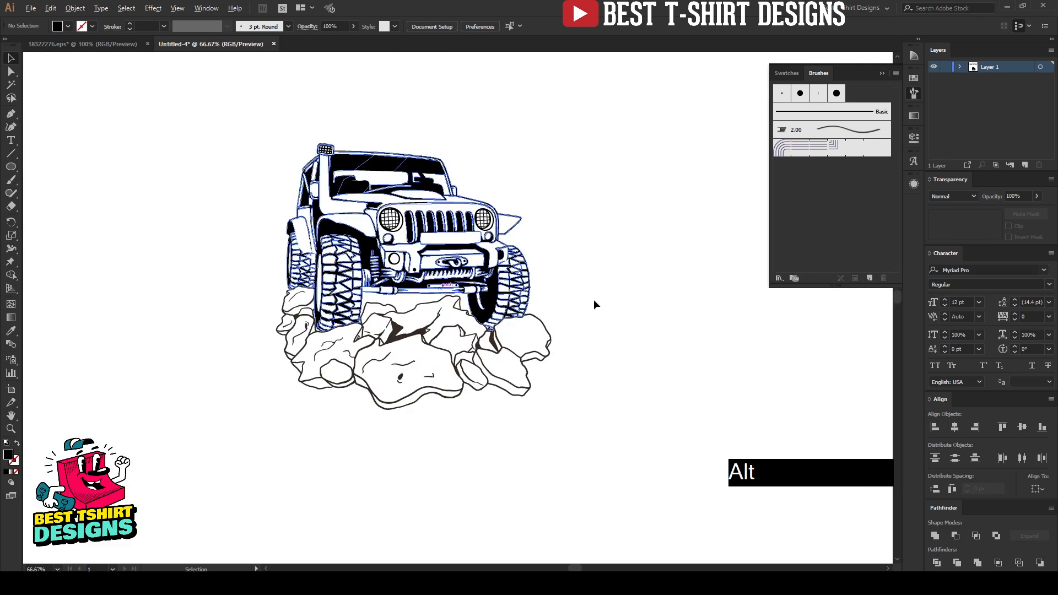
left_click(594, 300)
key("space")
left_click_drag(460, 333, 488, 339)
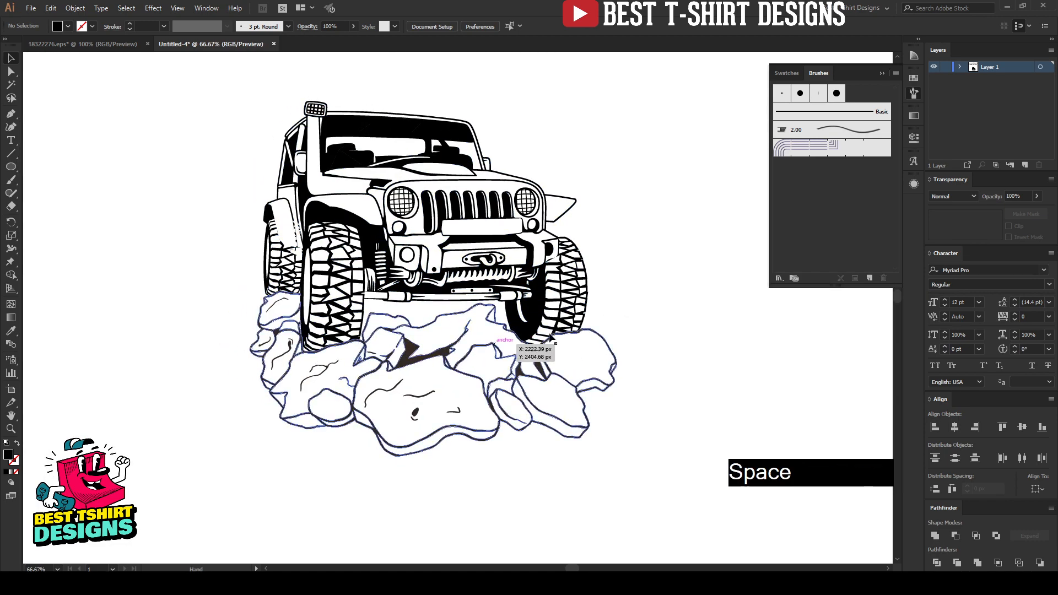
left_click(10, 167)
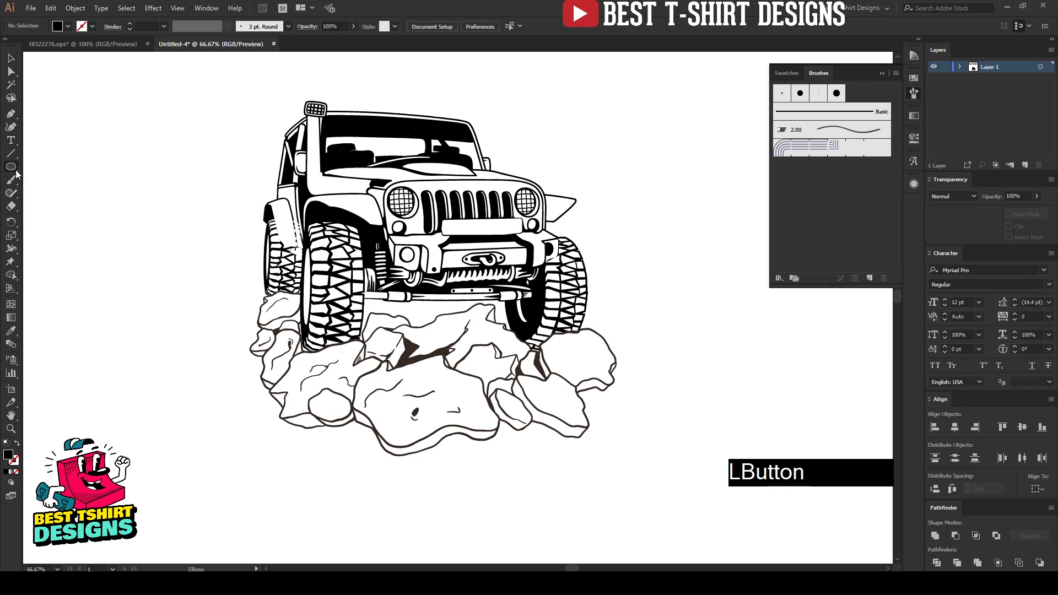
left_click_drag(416, 286, 622, 437)
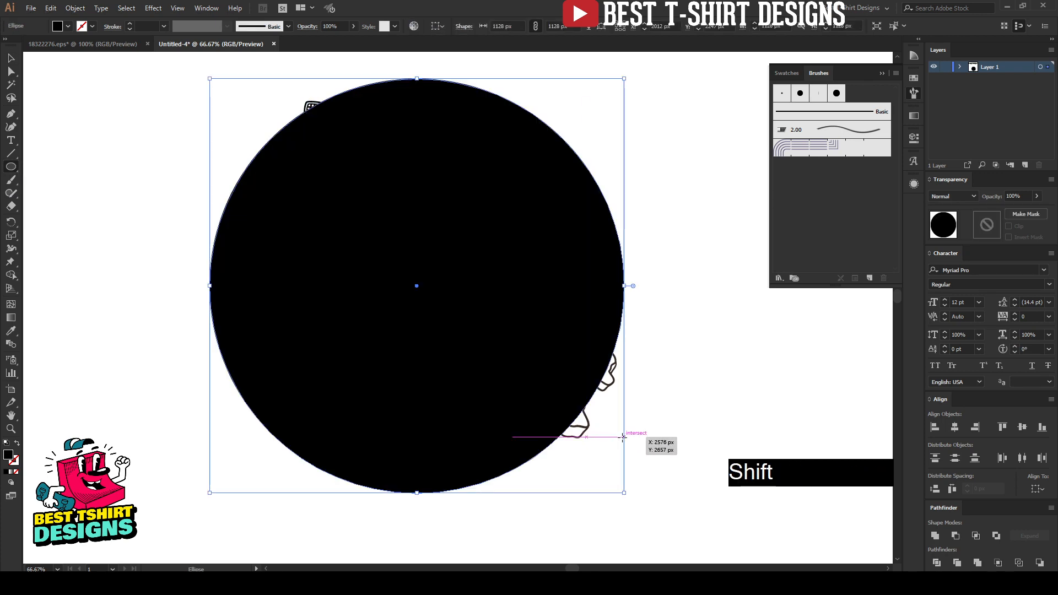
key("shift+x")
key("v")
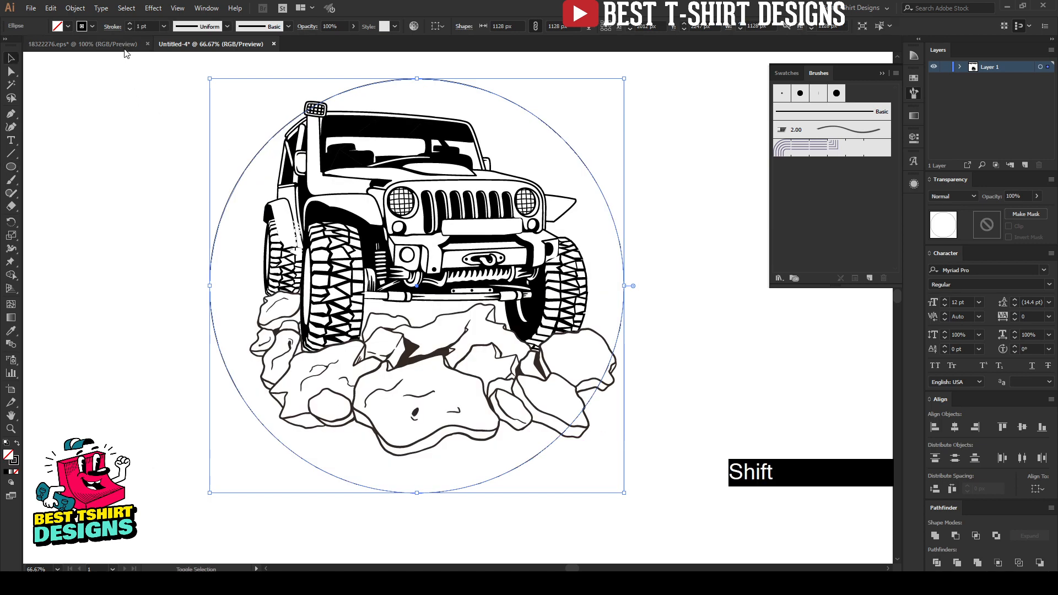
scroll(140, 30, "up", 2)
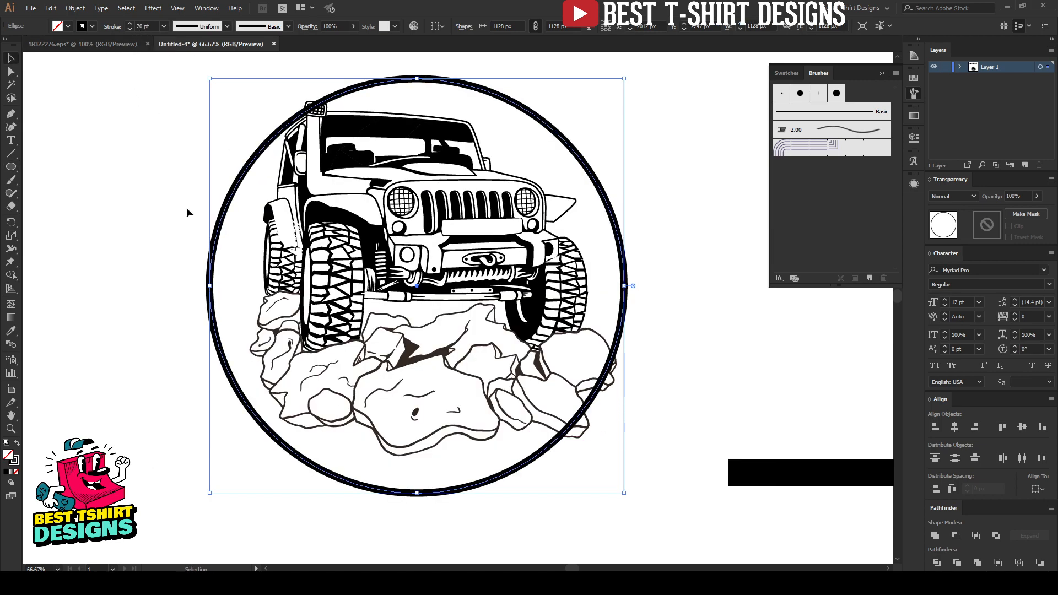
left_click(240, 253)
Select the jeep group and the circle together and align their centers horizontally and vertically
scroll(414, 329, "down", 1)
left_click_drag(215, 131, 596, 391)
left_click(471, 25)
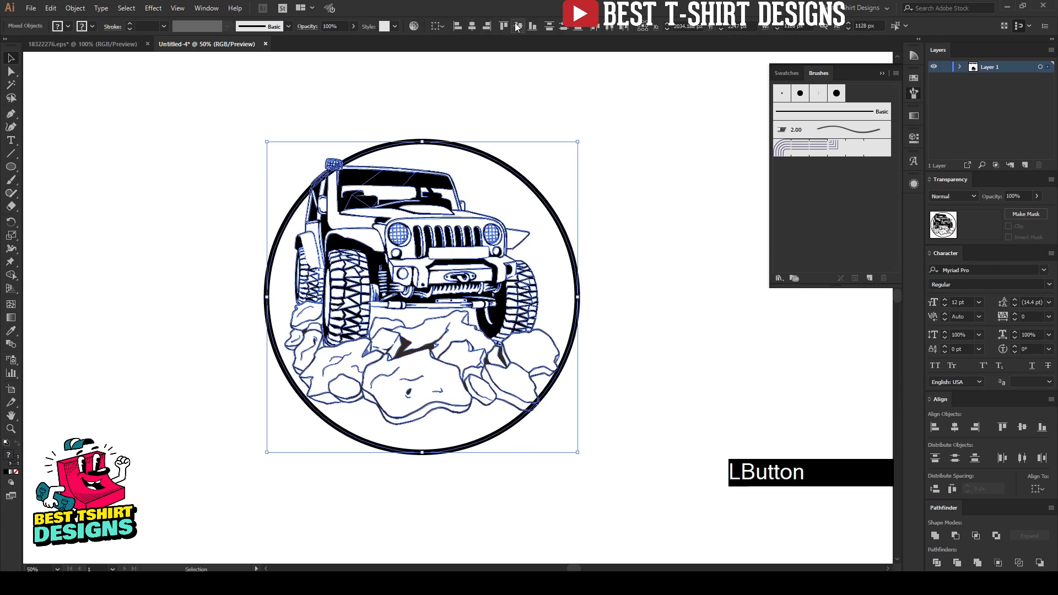
left_click(517, 27)
left_click(534, 126)
Scale the jeep group up proportionally from its lower edge and nudge it a little to the right inside the circle
left_click(472, 237)
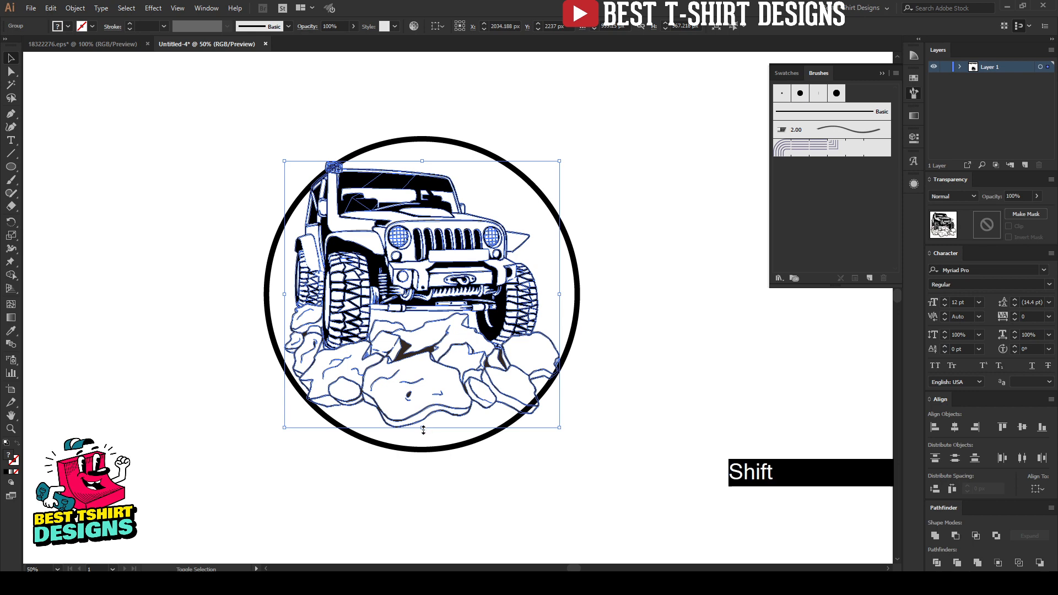
left_click_drag(428, 427, 427, 445)
key("Right")
key("Right")
key("Right")
key("Right")
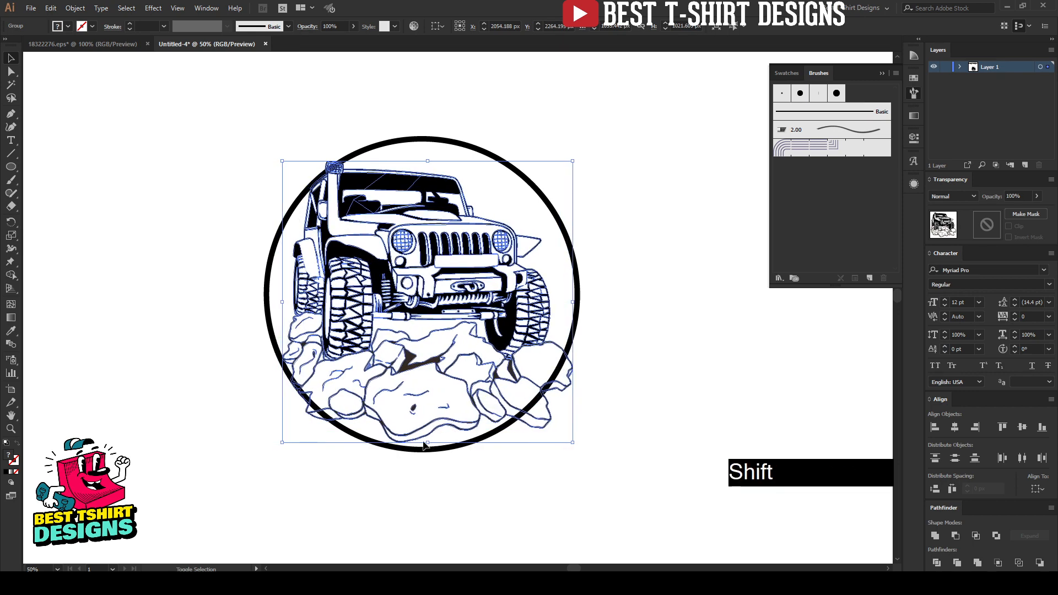
Enlarge the jeep group further until its lower edge meets the bottom of the circle, and shift it slightly right
left_click_drag(428, 442, 430, 452)
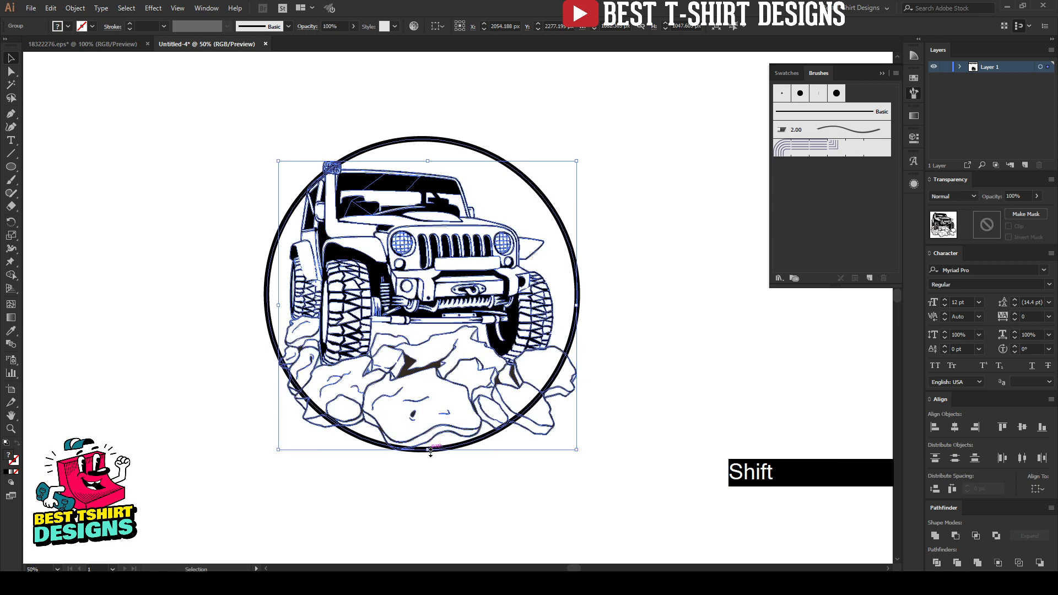
key("Right")
key("Right")
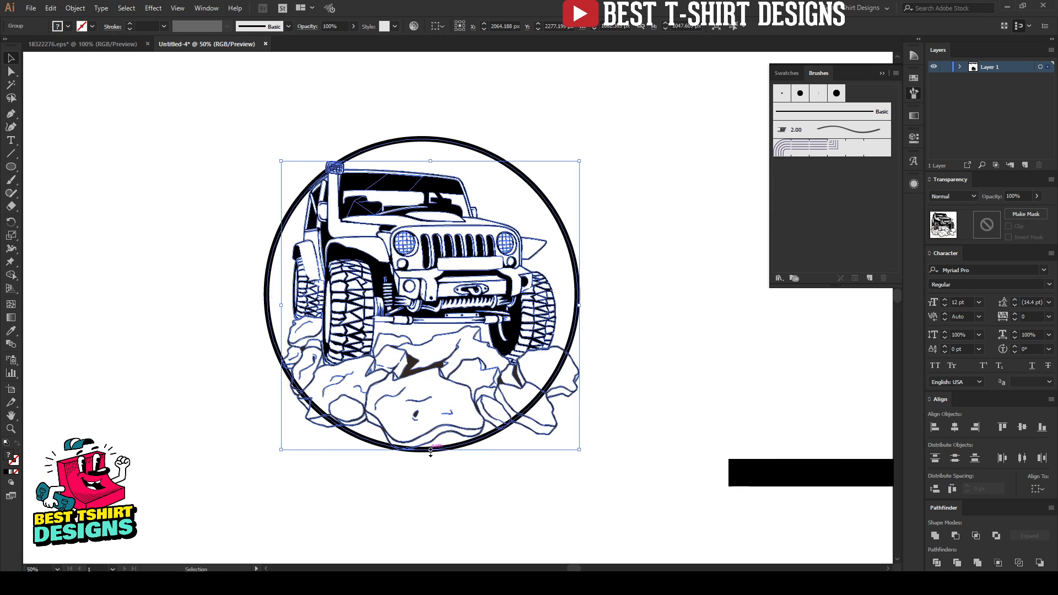
key("Left")
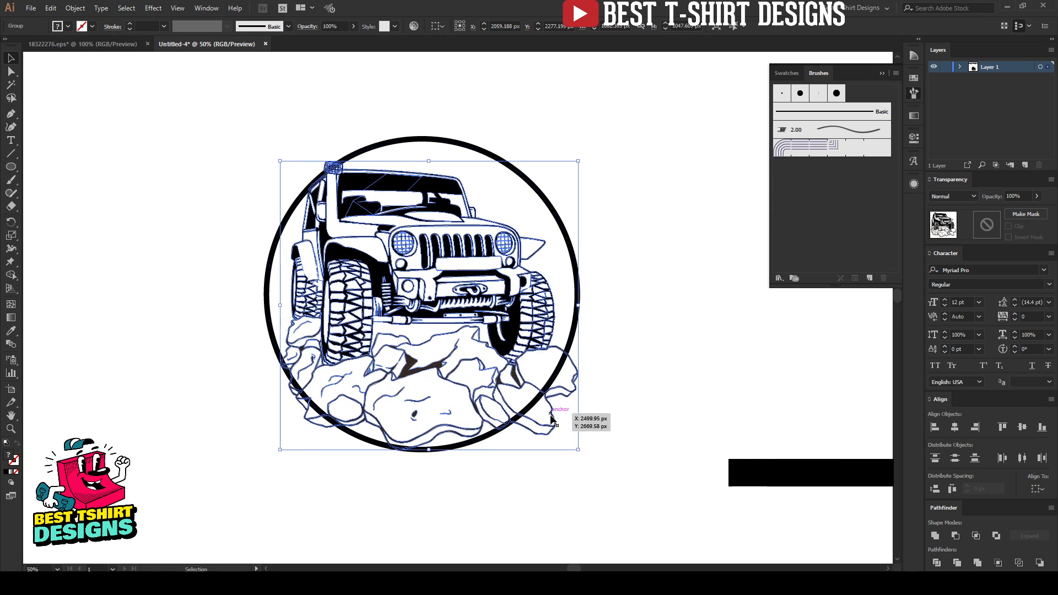
key("Right")
left_click(619, 303)
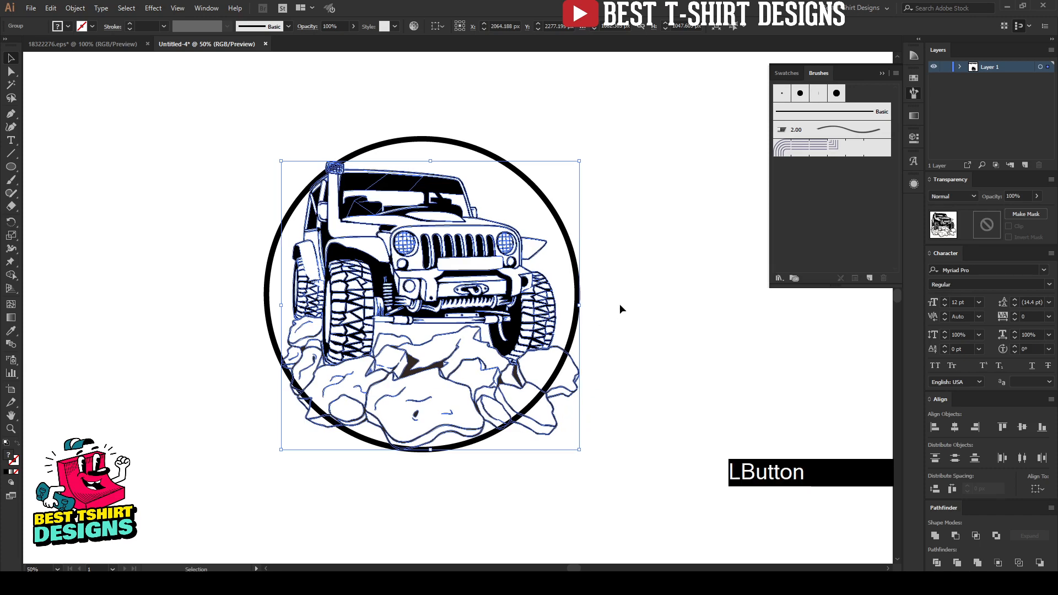
scroll(624, 263, "down", 1)
left_click(631, 315)
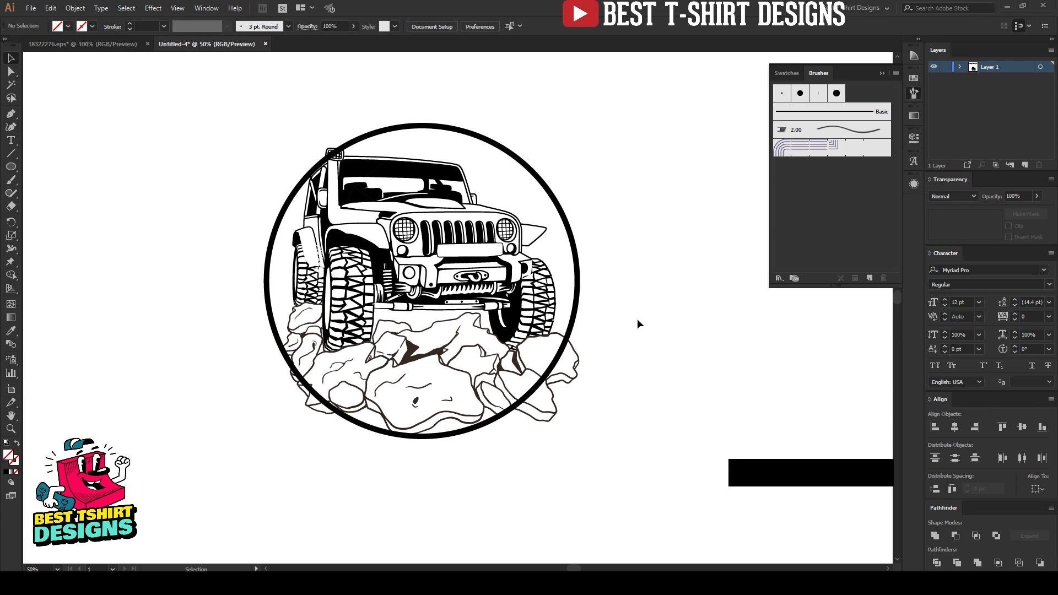
Add a non-clipping opacity mask to the jeep group and enter mask editing
left_click(514, 186)
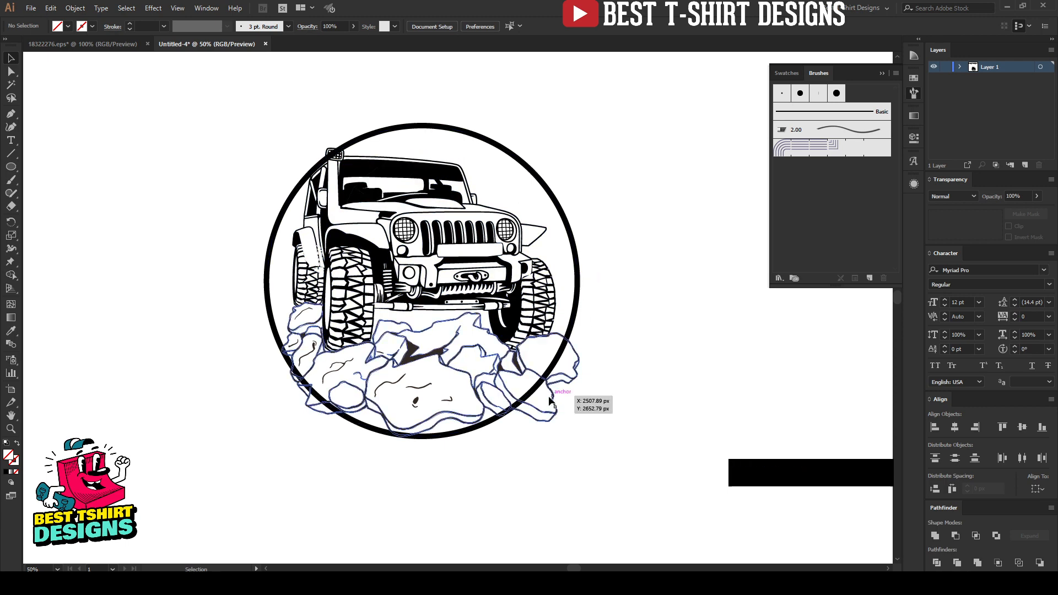
left_click(527, 436)
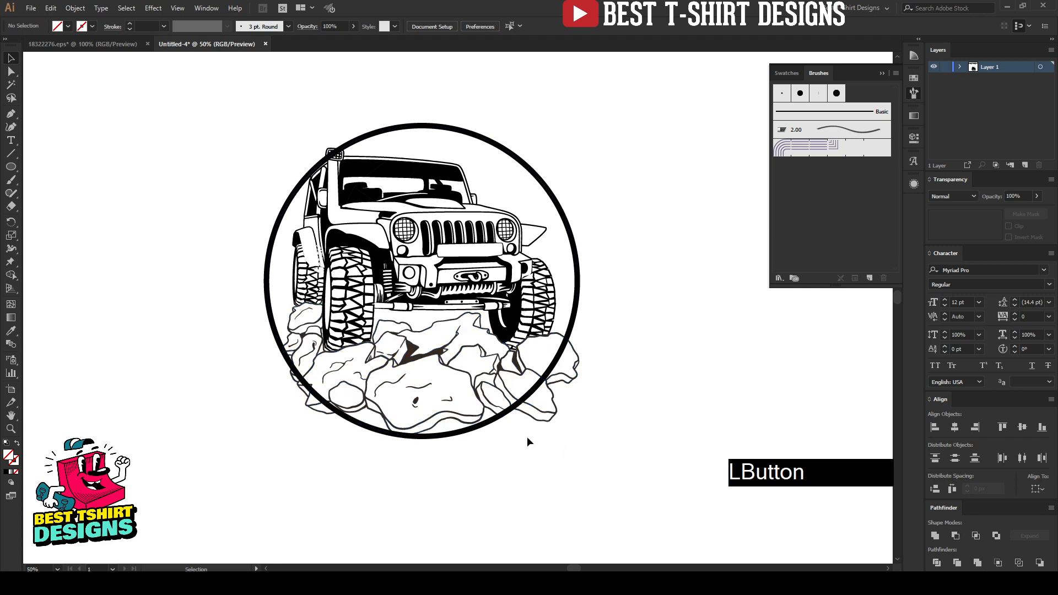
scroll(518, 418, "up", 1)
left_click(495, 346)
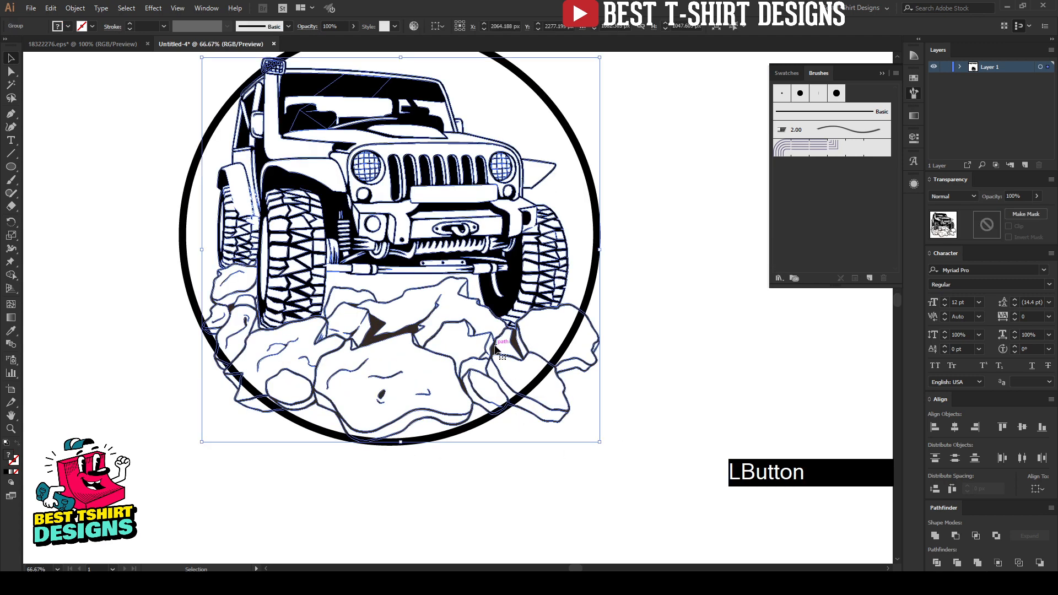
left_click(986, 225)
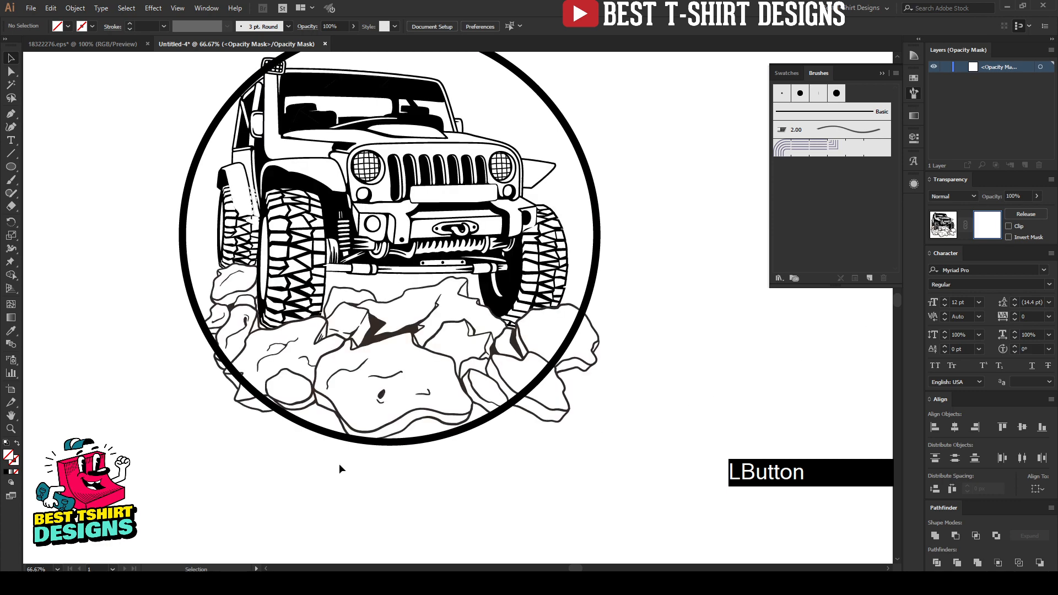
Draw a closed black-filled Pen shape in the opacity mask along the circle's lower-left arc, covering the rocks that stick out there
scroll(254, 478, "up", 1)
left_click(11, 114)
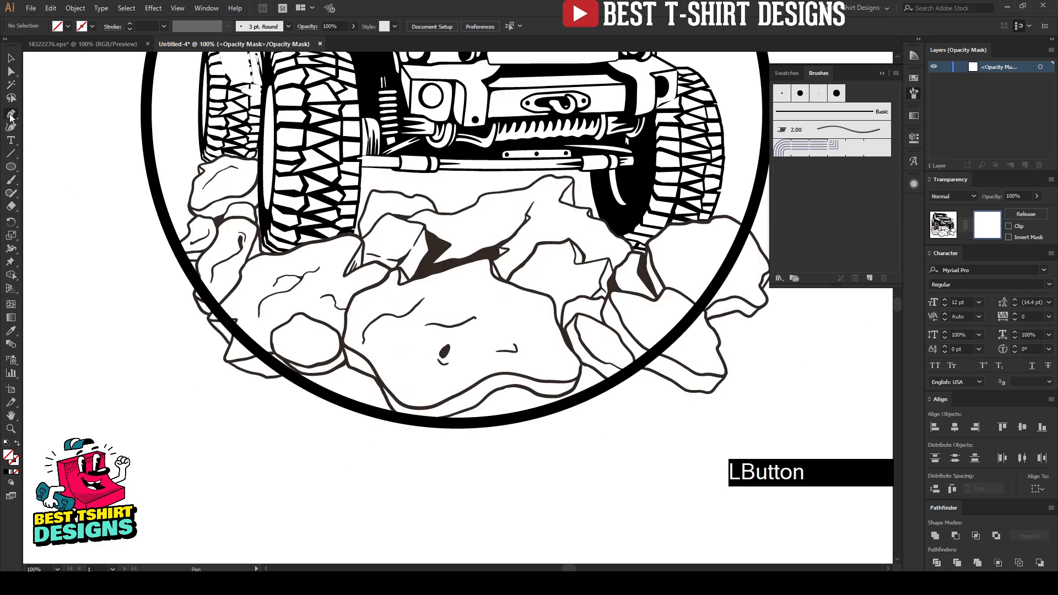
left_click(67, 27)
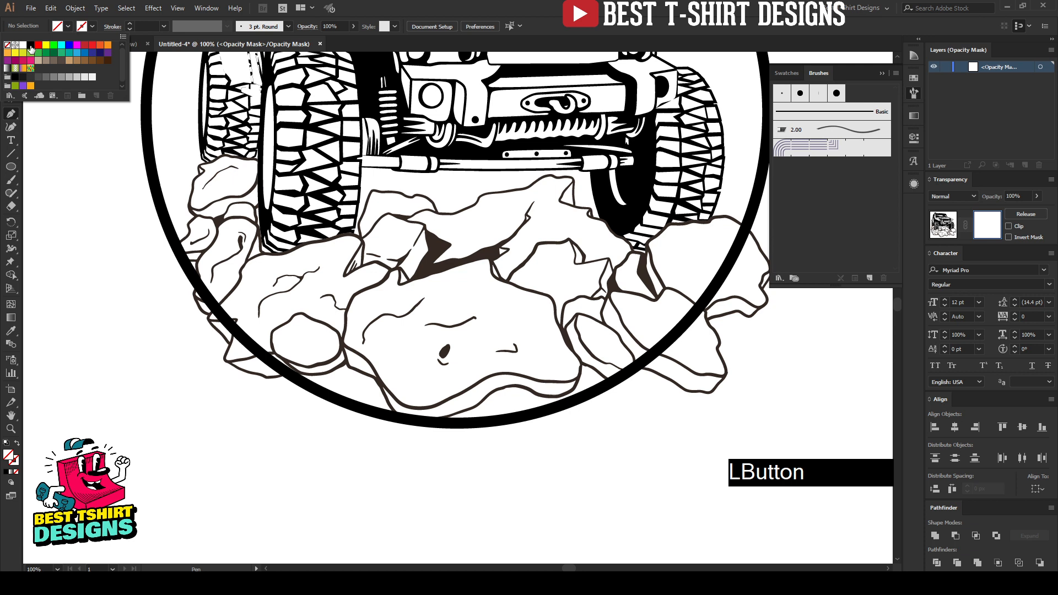
left_click(96, 250)
left_click(185, 271)
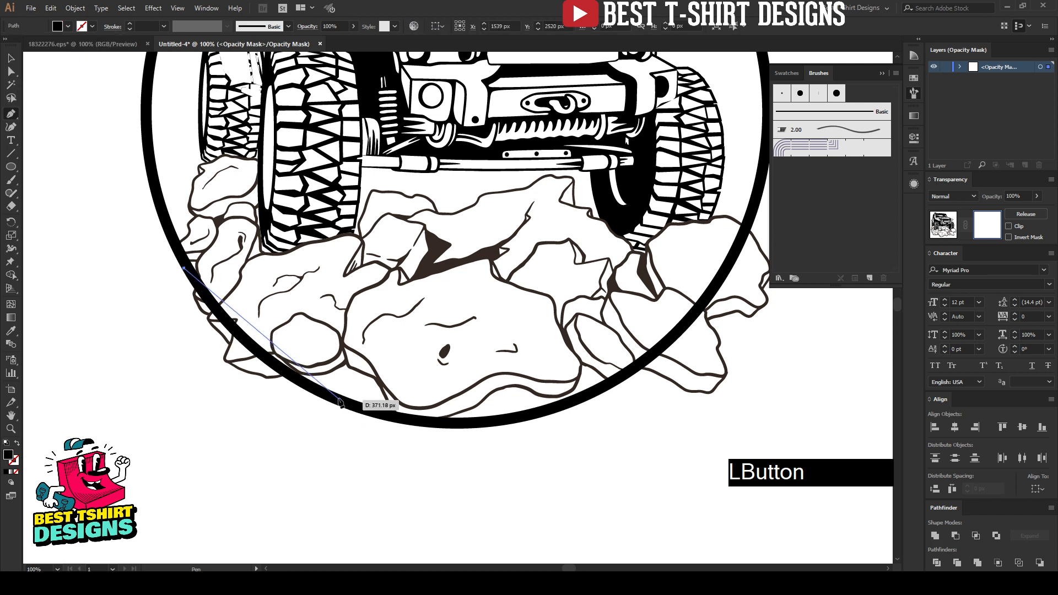
left_click_drag(326, 395, 418, 435)
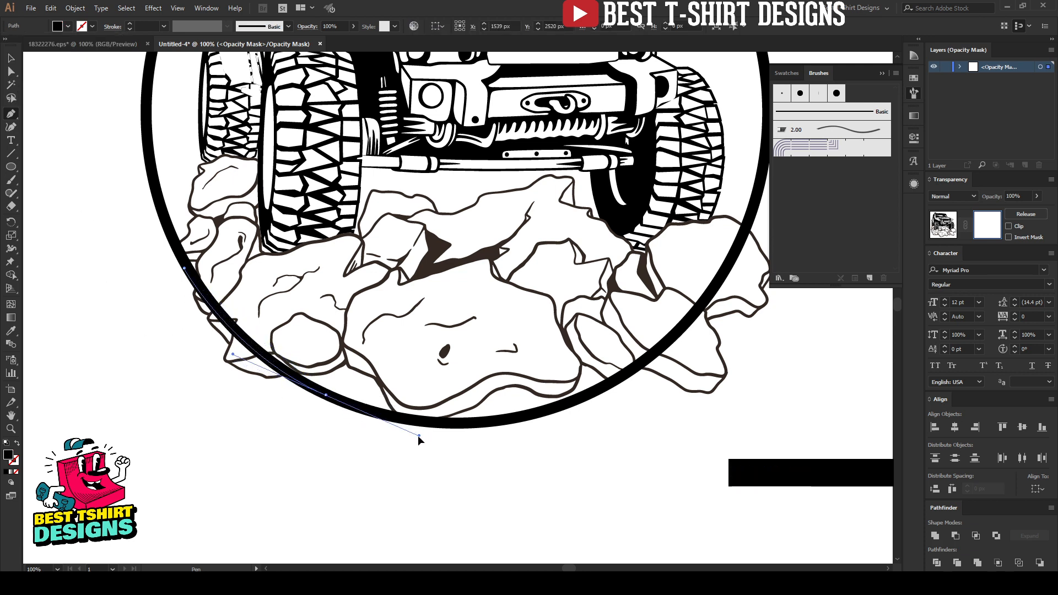
left_click_drag(238, 427, 126, 362)
left_click(119, 343)
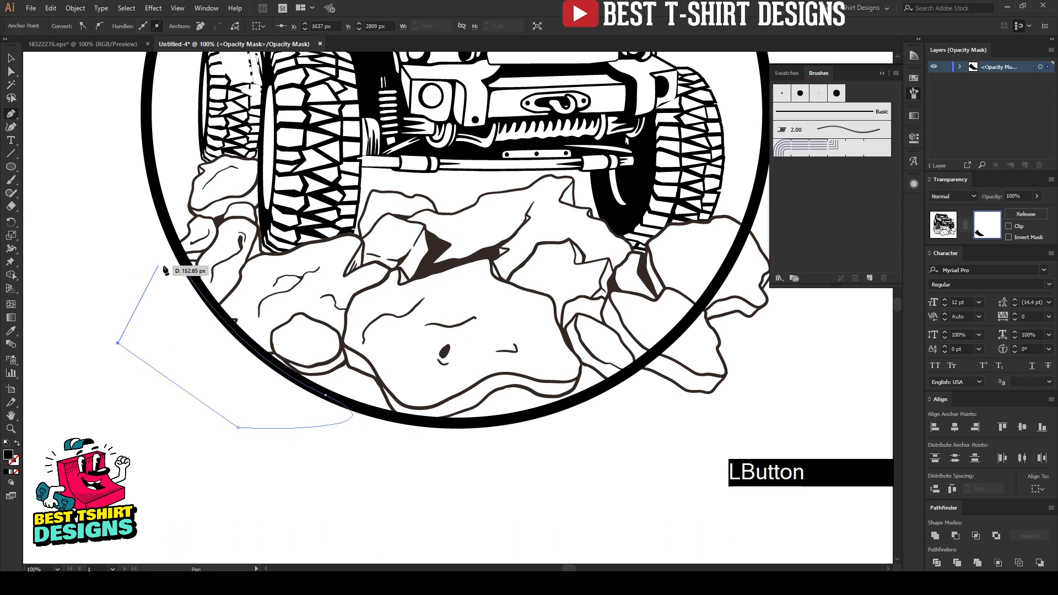
left_click(185, 269)
left_click_drag(430, 415, 181, 410)
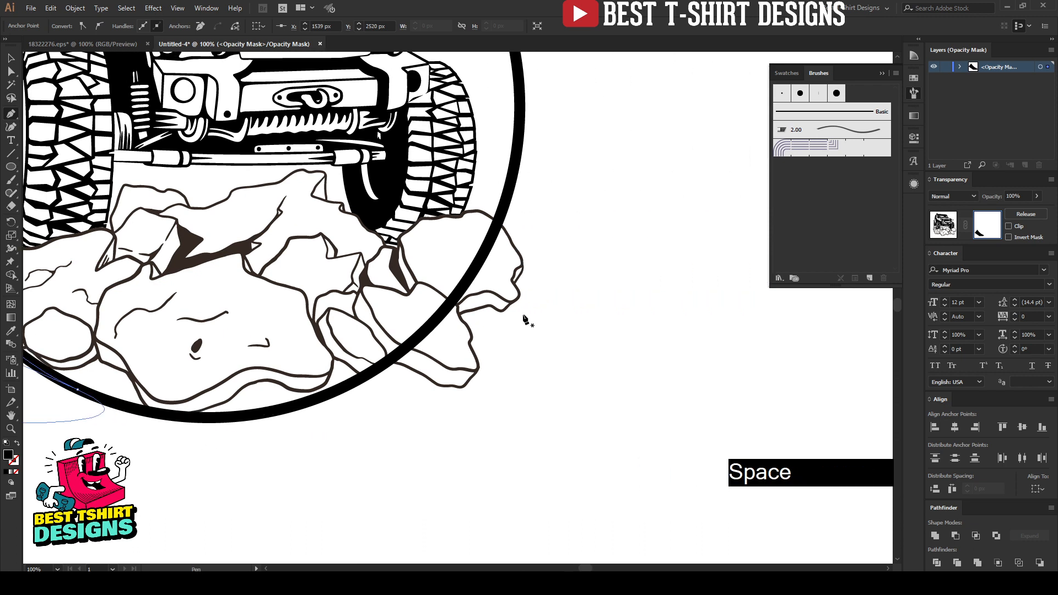
Draw a closed black-filled Pen shape in the jeep's opacity mask along the circle's lower-right arc, covering the rocks outside it
left_click(501, 208)
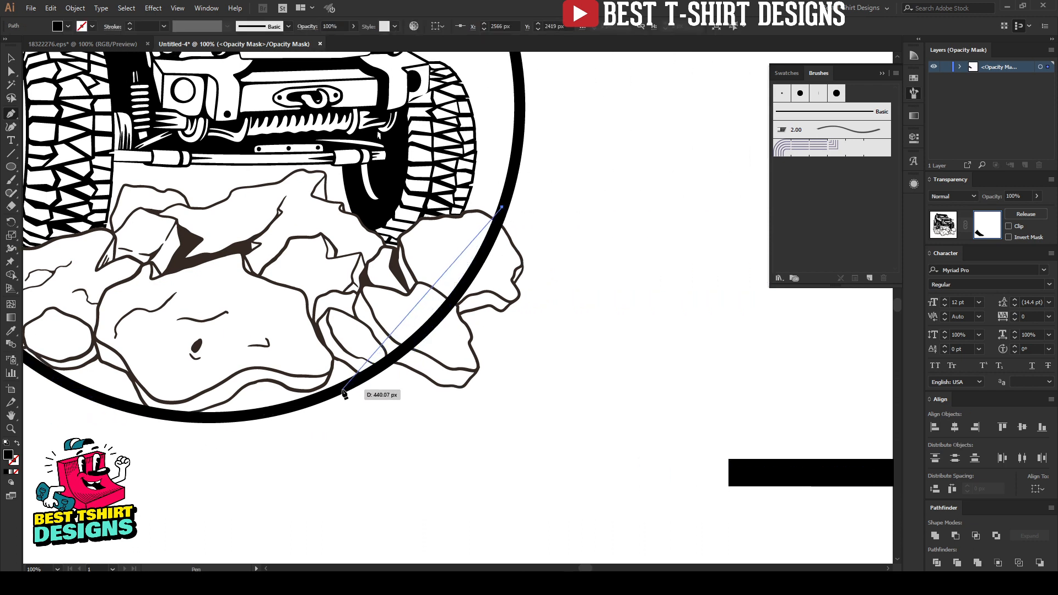
left_click_drag(342, 389, 216, 449)
left_click(527, 469)
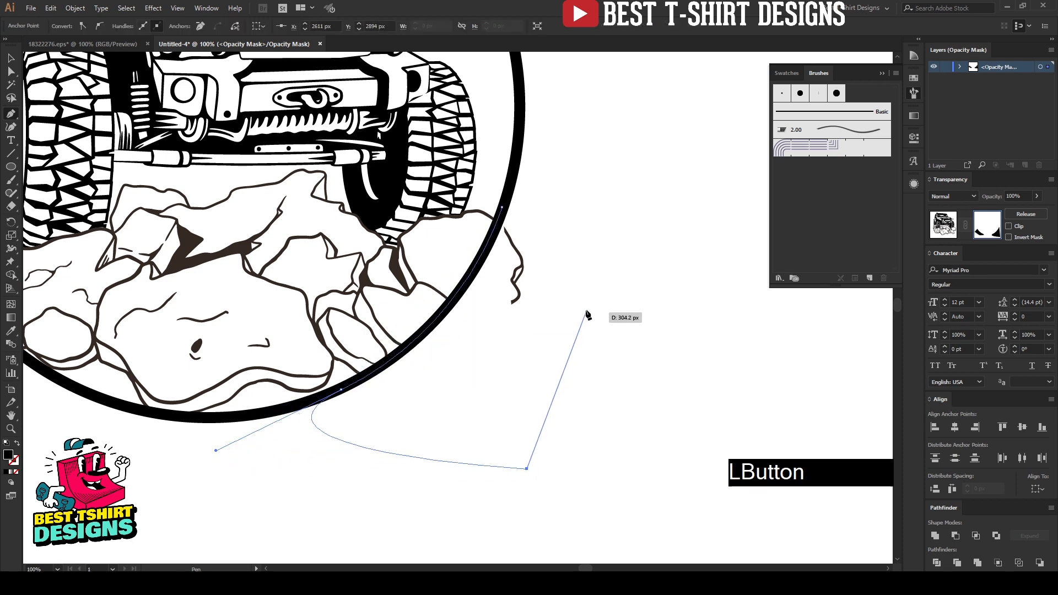
left_click(584, 309)
left_click(502, 207)
scroll(630, 298, "down", 2)
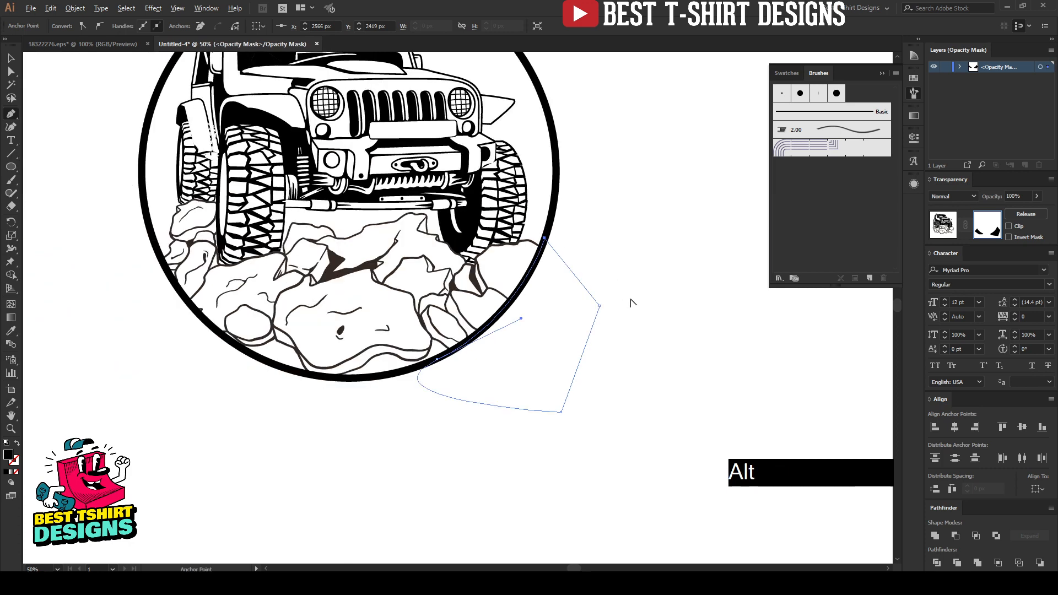
Trace the jeep's grid-covered snorkel head with a closed black-filled Pen shape where it overlaps the circle's upper-left arc
scroll(630, 298, "up", 2)
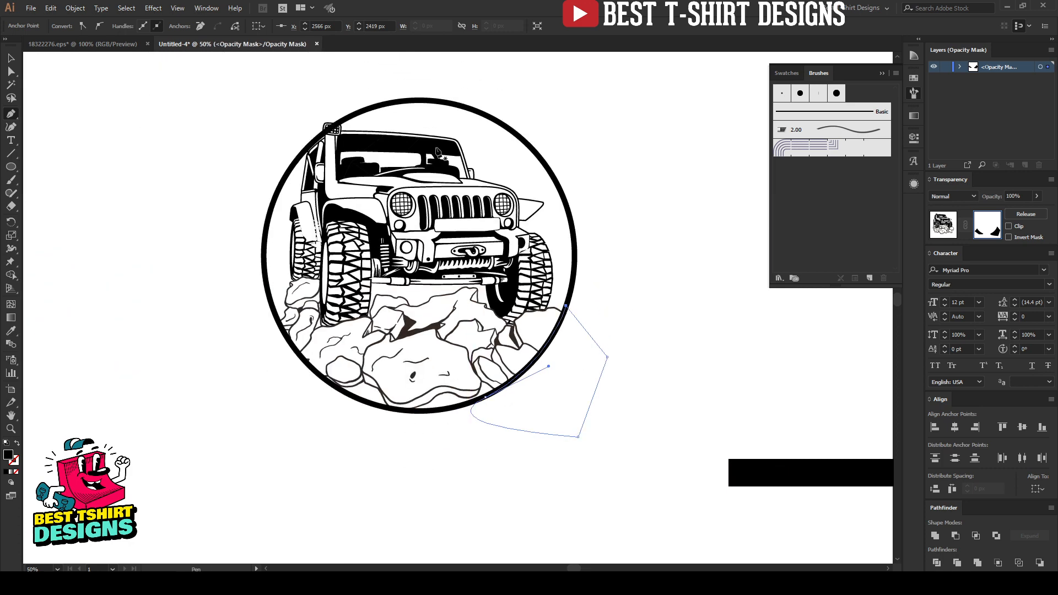
scroll(325, 128, "up", 4)
scroll(325, 142, "up", 2)
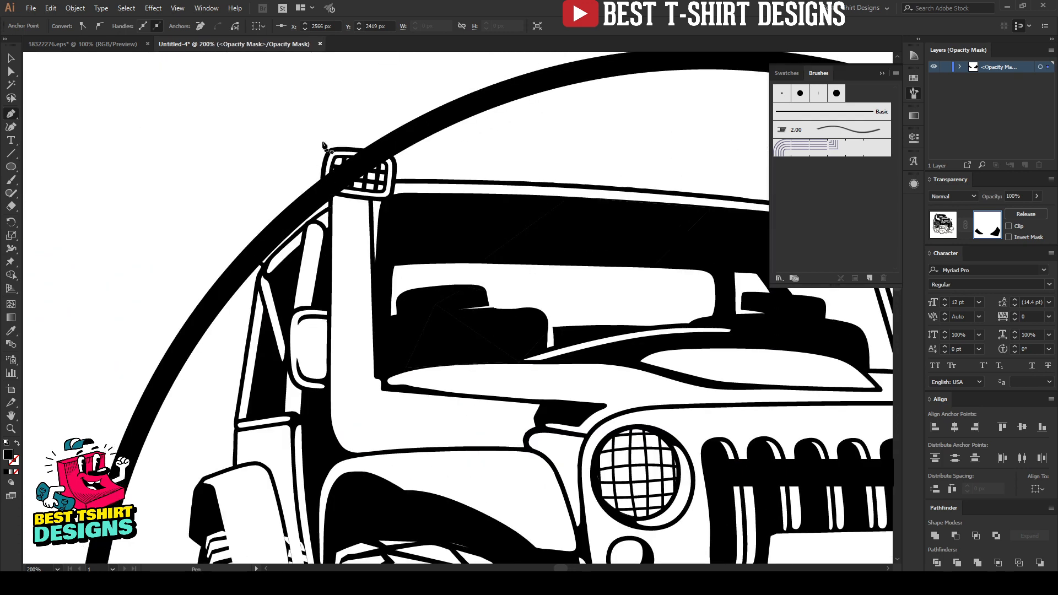
scroll(341, 148, "up", 3)
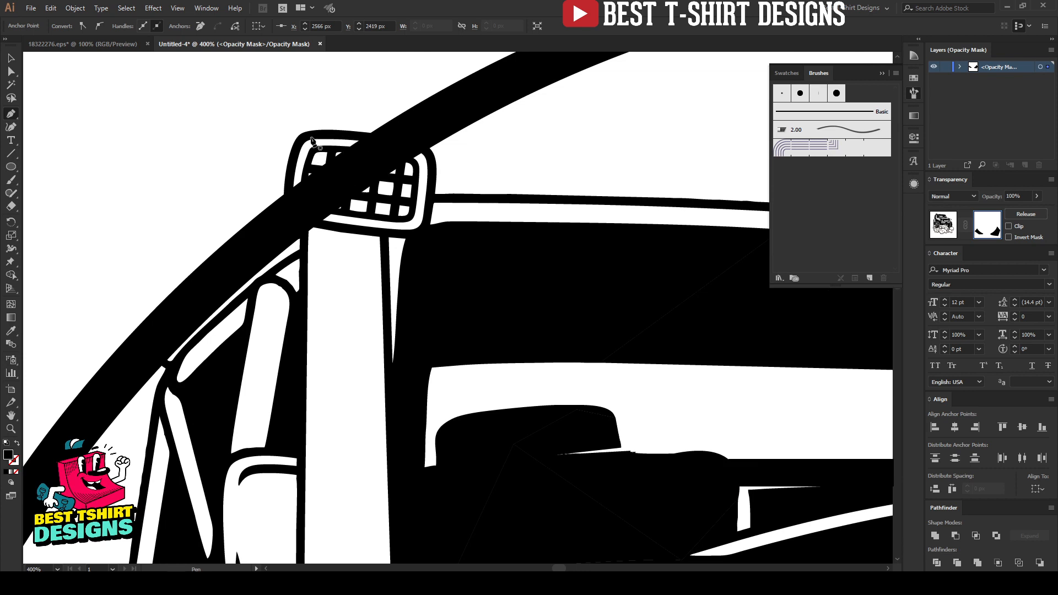
left_click(308, 135)
left_click_drag(431, 160, 443, 192)
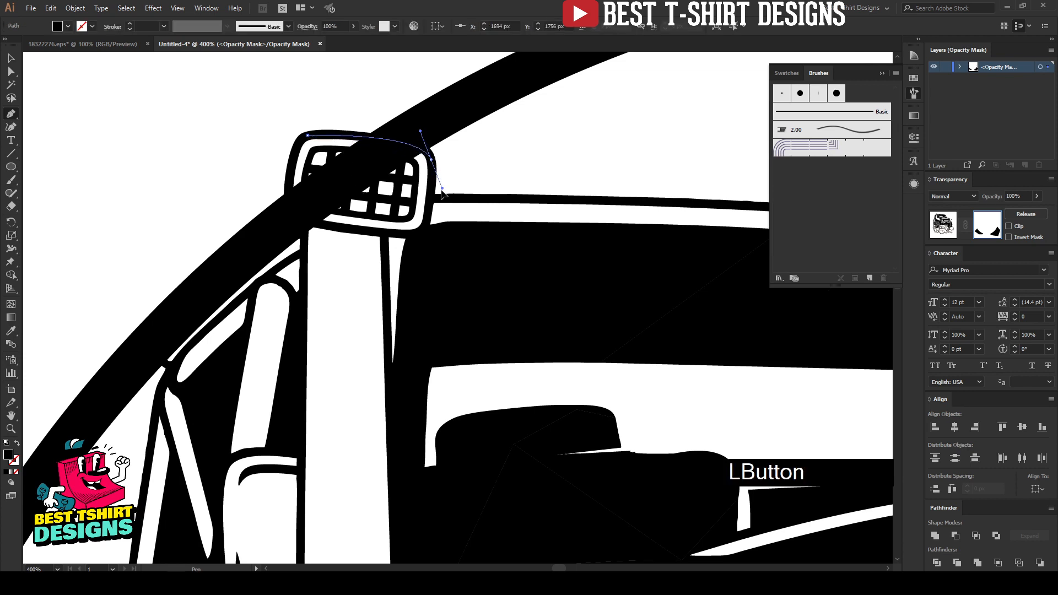
left_click(423, 226)
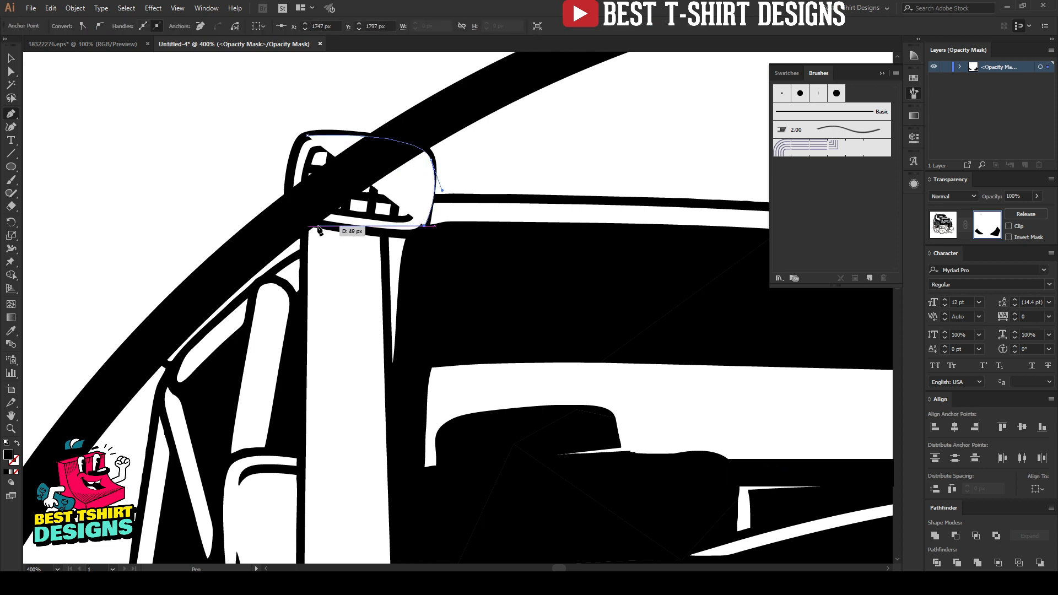
left_click_drag(287, 188, 299, 125)
left_click(307, 136)
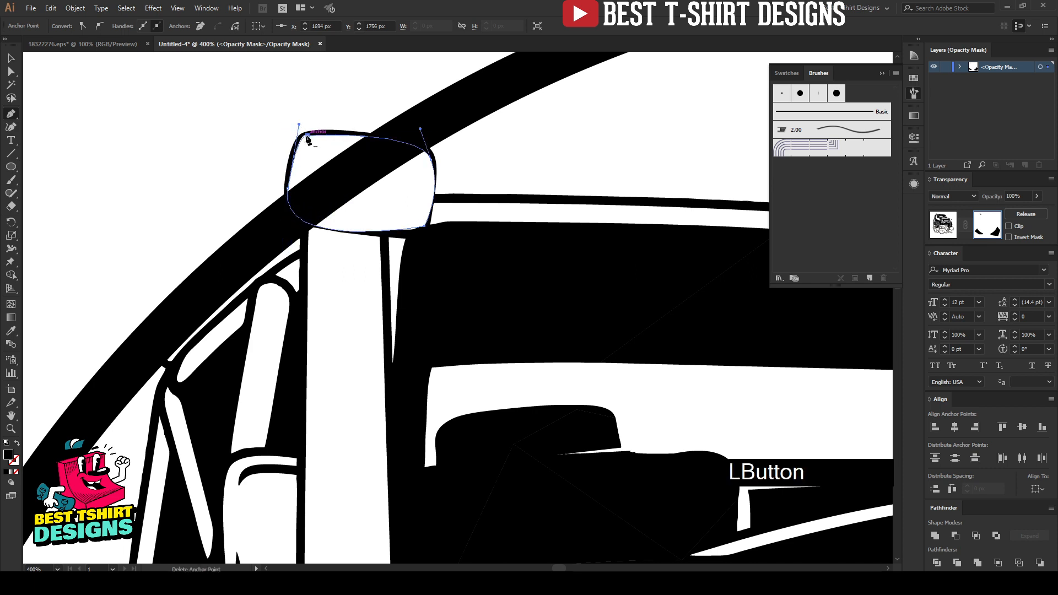
key("v")
left_click(232, 177)
Cut the snorkel-head shape out of the jeep's opacity mask and return to editing the artwork
scroll(327, 174, "down", 2)
left_click(439, 156)
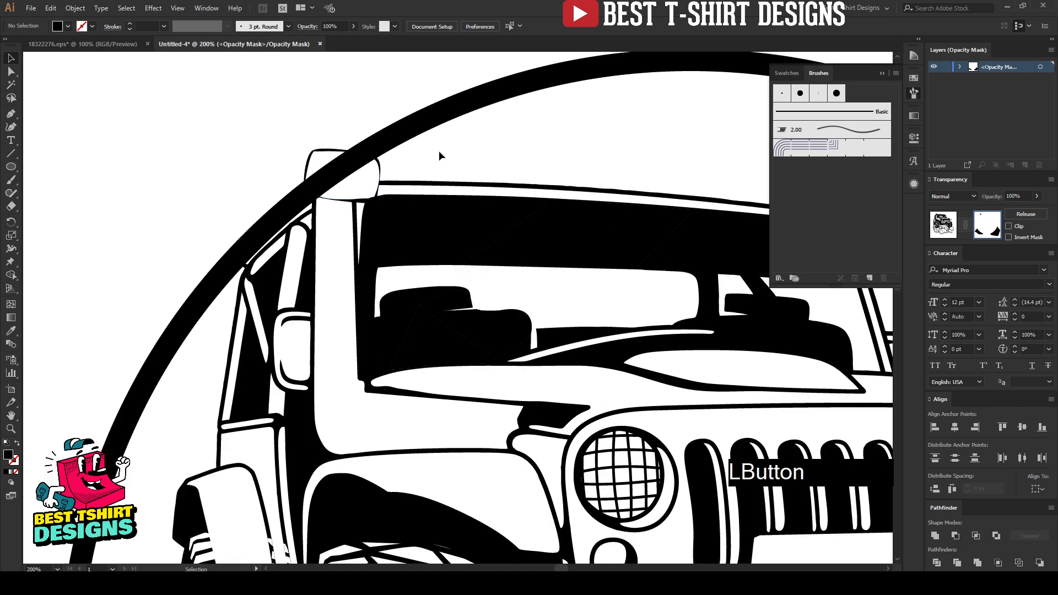
scroll(255, 149, "down", 1)
scroll(372, 163, "down", 1)
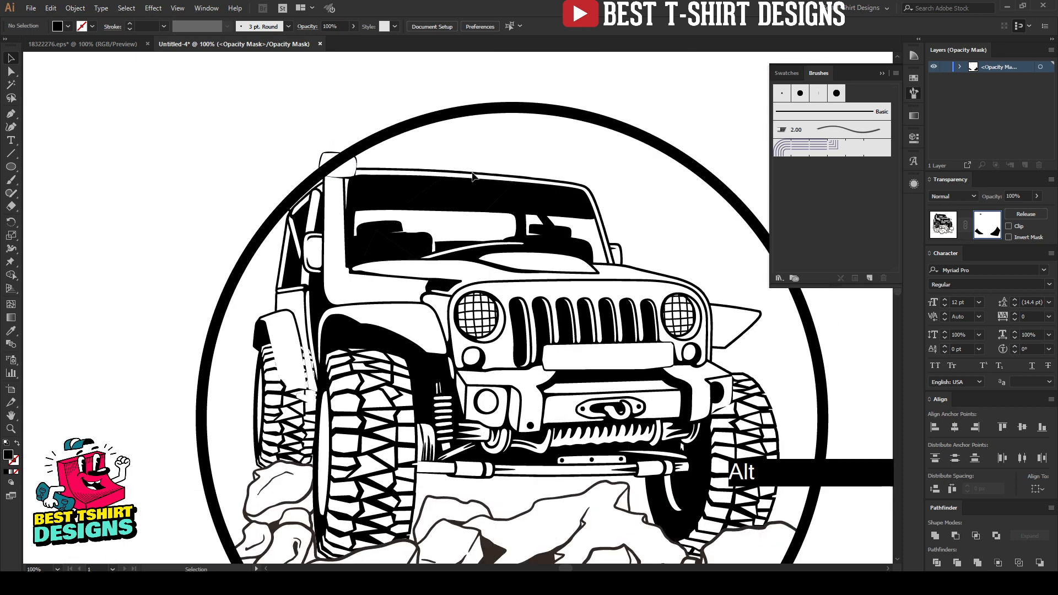
scroll(253, 170, "down", 1)
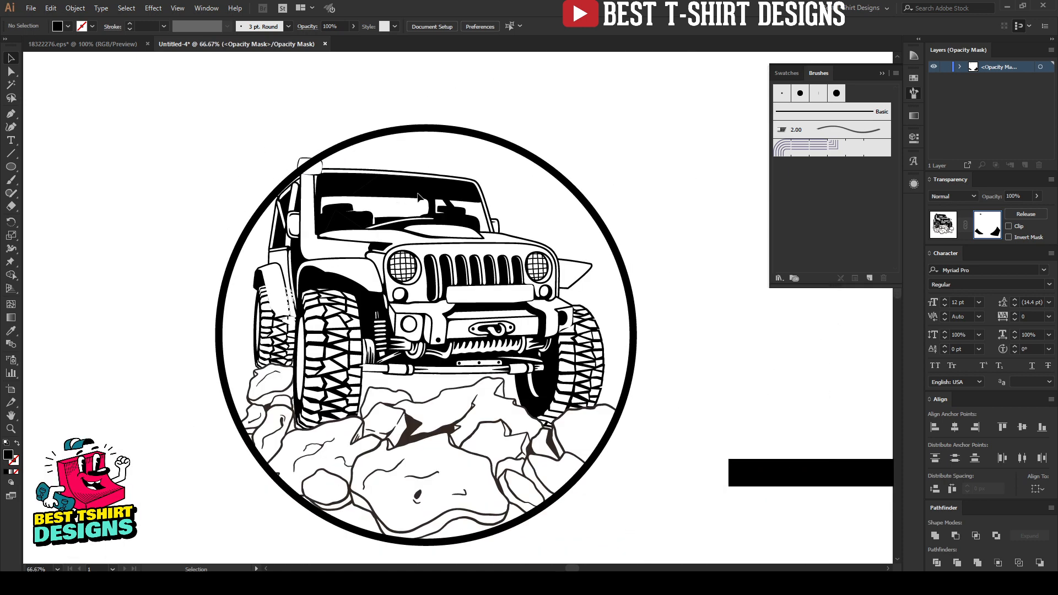
left_click(304, 164)
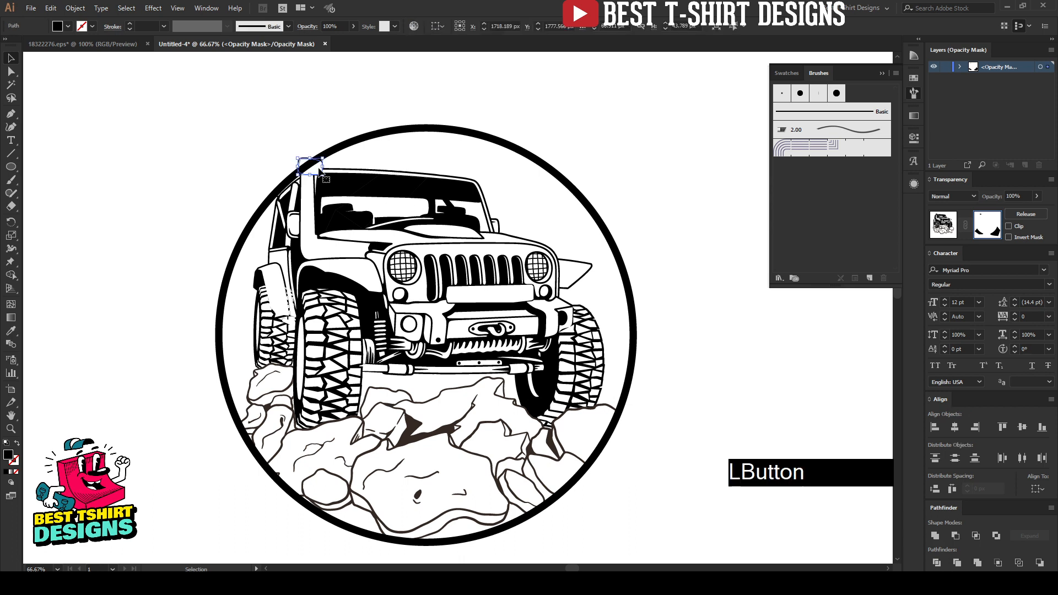
key("ctrl+x")
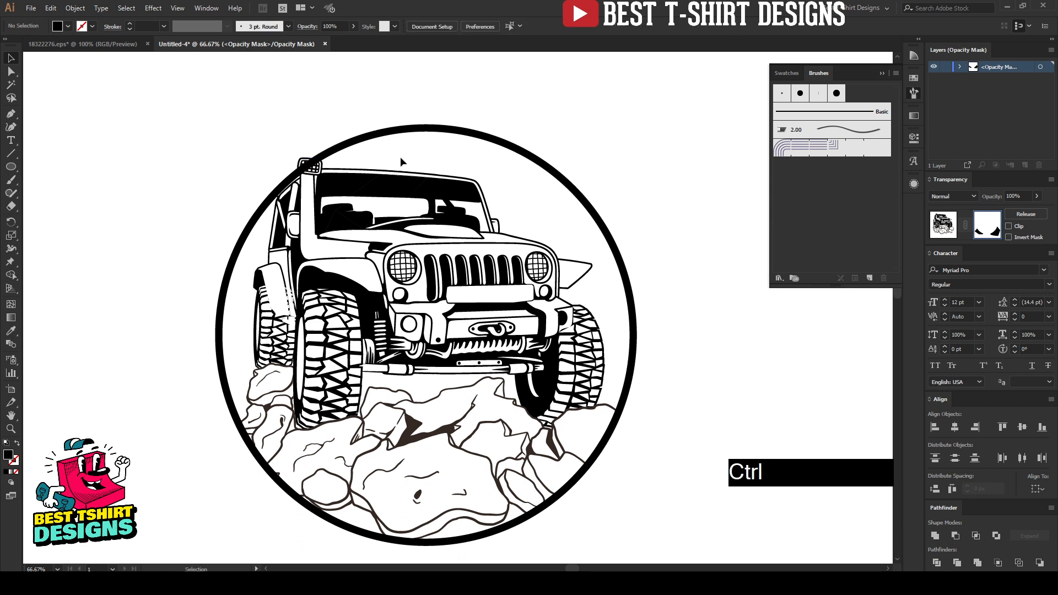
left_click(943, 225)
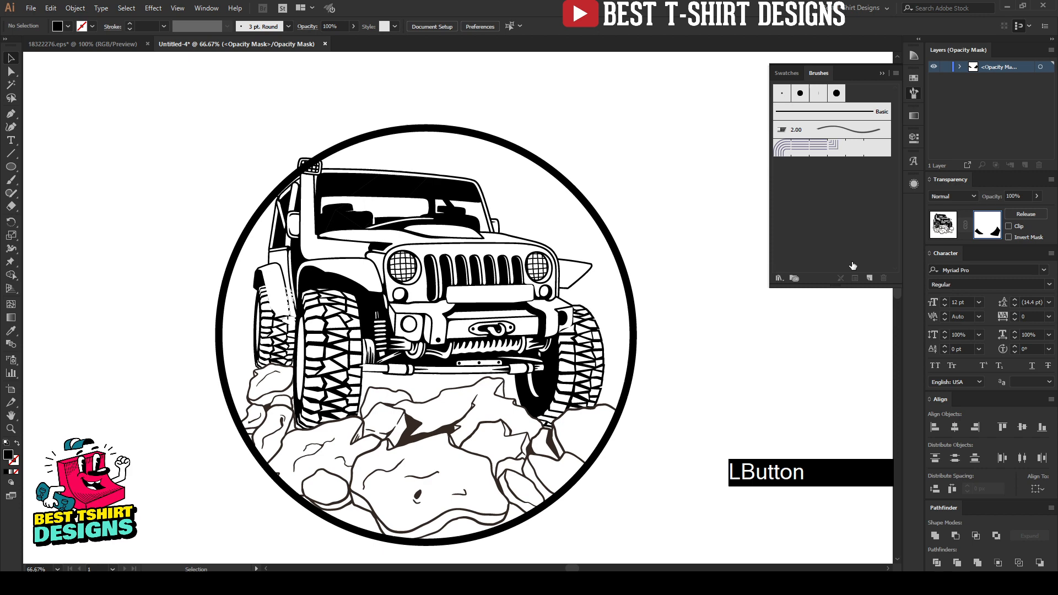
left_click(657, 204)
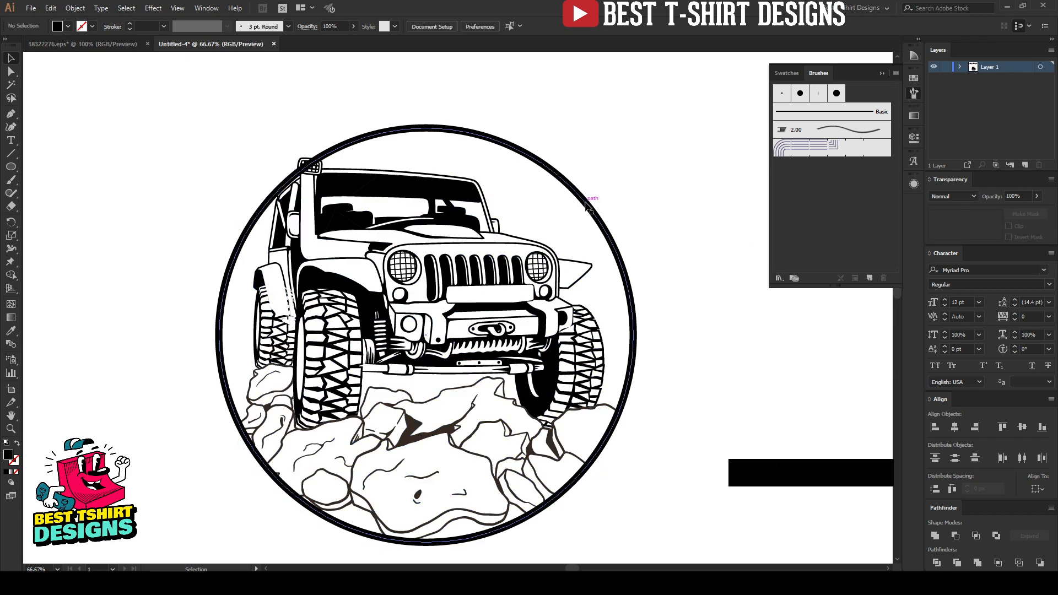
Add a non-clipping opacity mask to the circle and paste the snorkel-head shape in place inside it
left_click(585, 205)
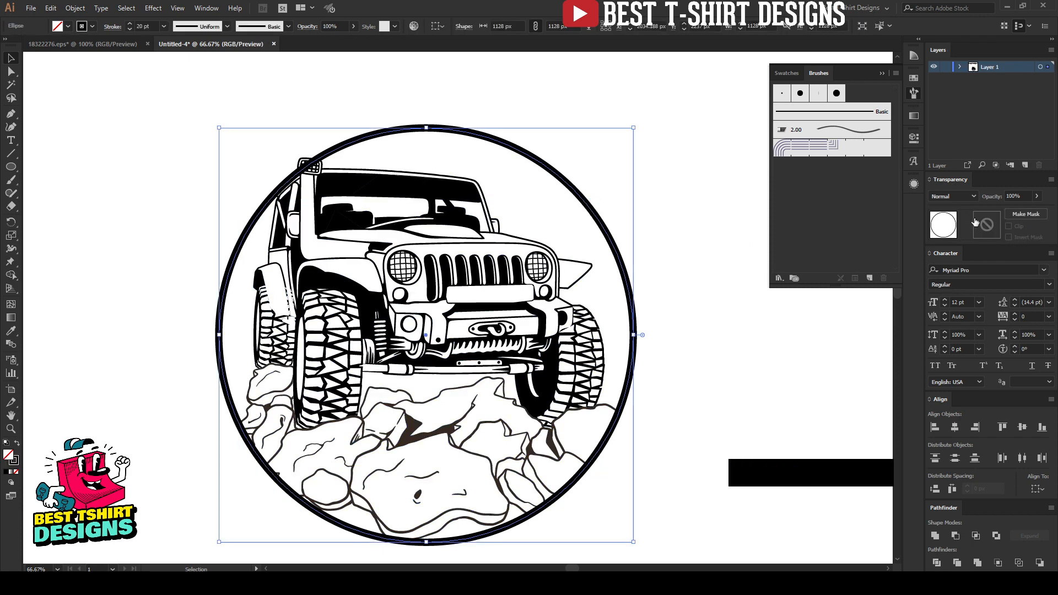
left_click(976, 223)
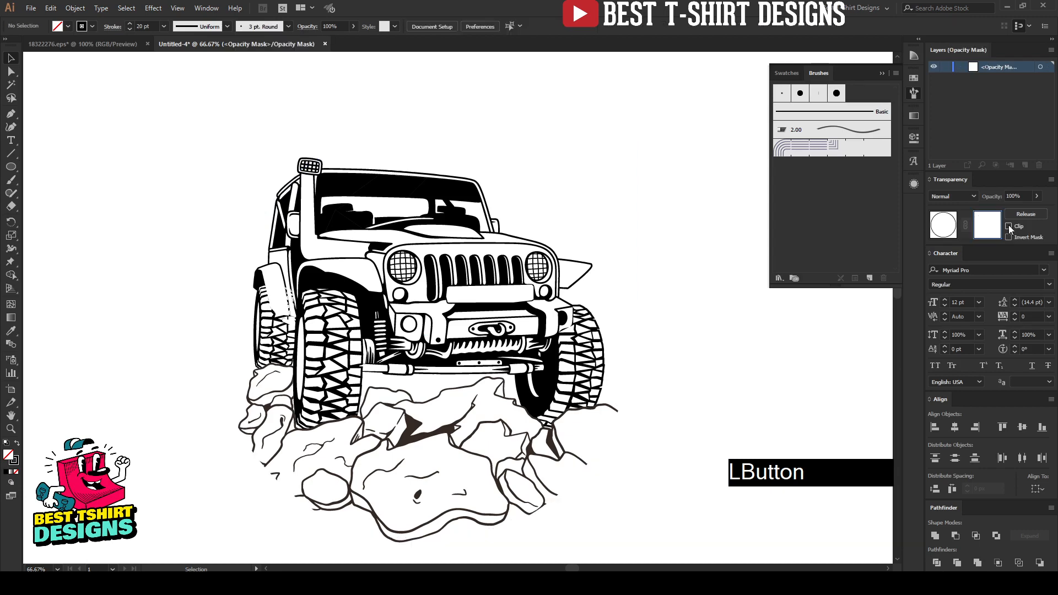
left_click(1008, 226)
left_click(310, 165, "ctrl")
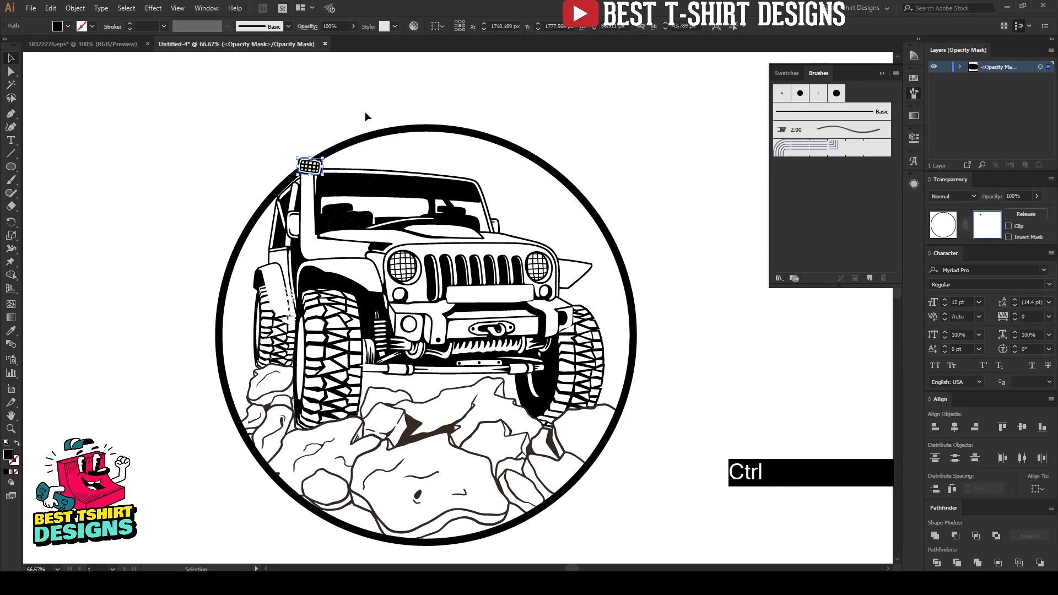
scroll(307, 155, "up", 4)
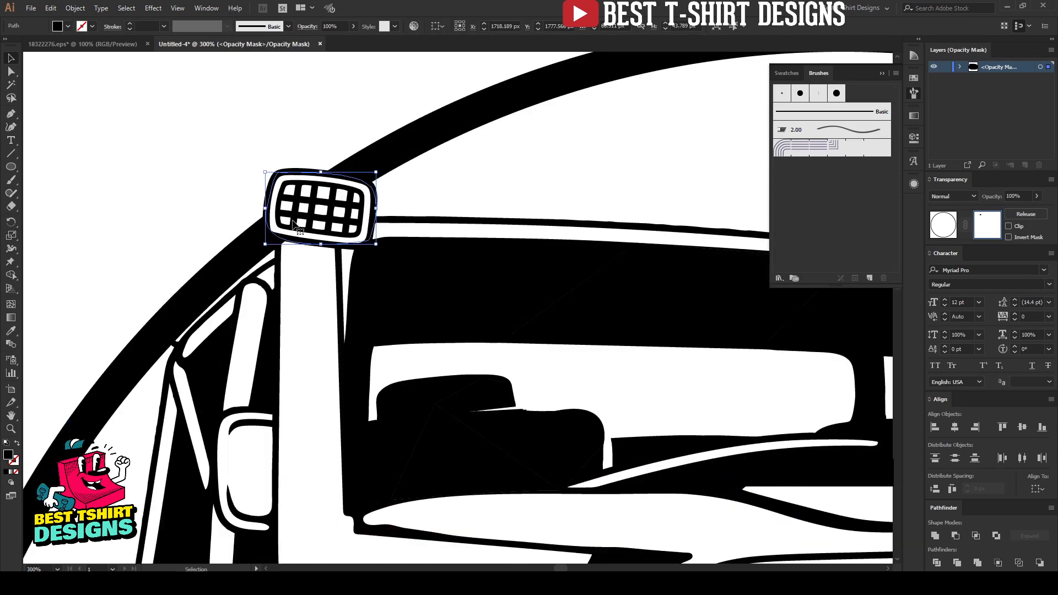
left_click(307, 138)
scroll(307, 138, "down", 4)
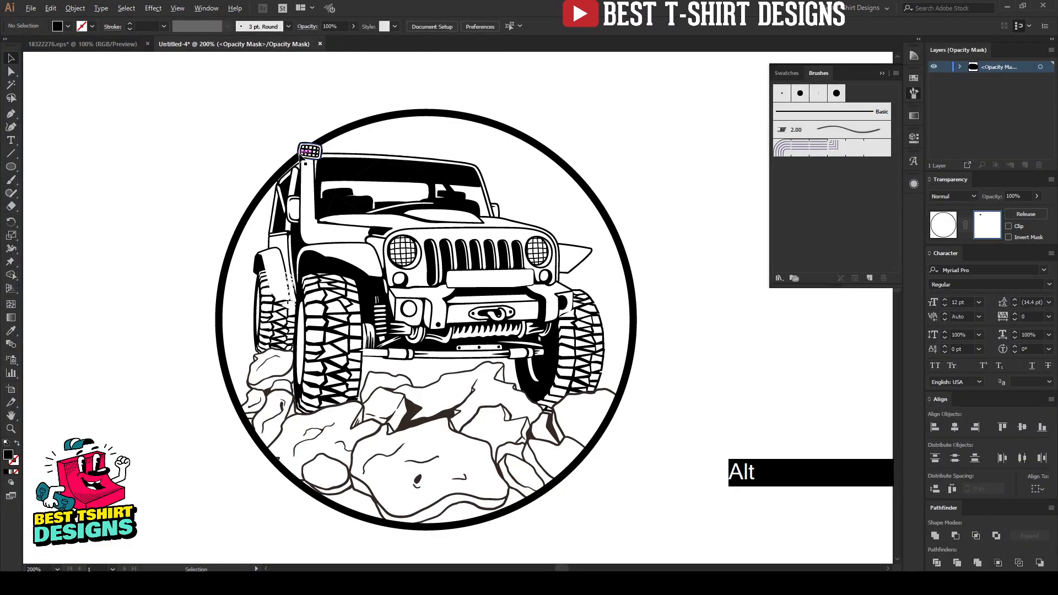
scroll(302, 158, "up", 2)
scroll(255, 137, "down", 1)
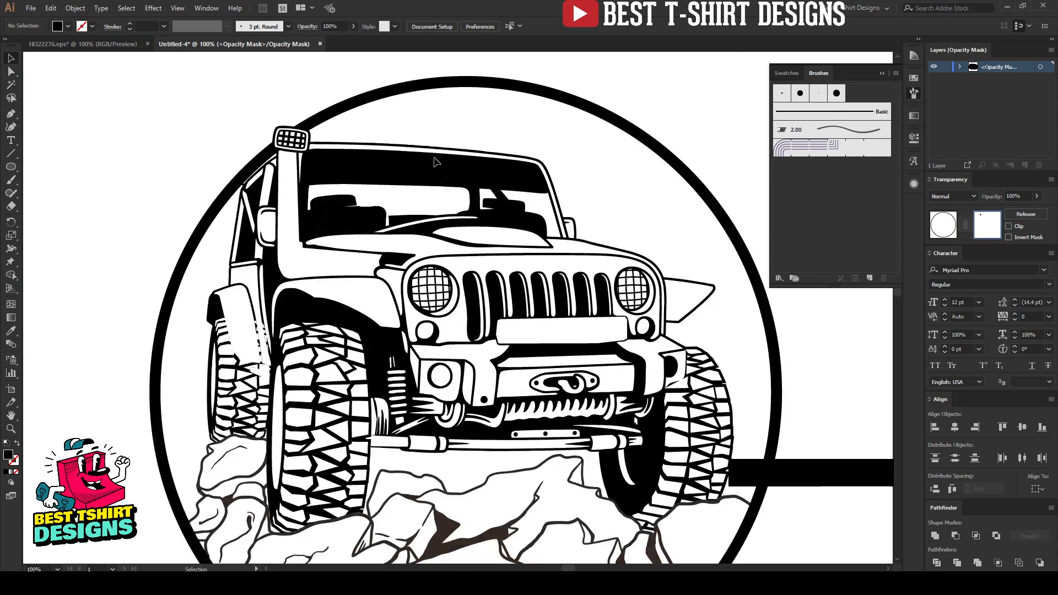
scroll(483, 152, "down", 2)
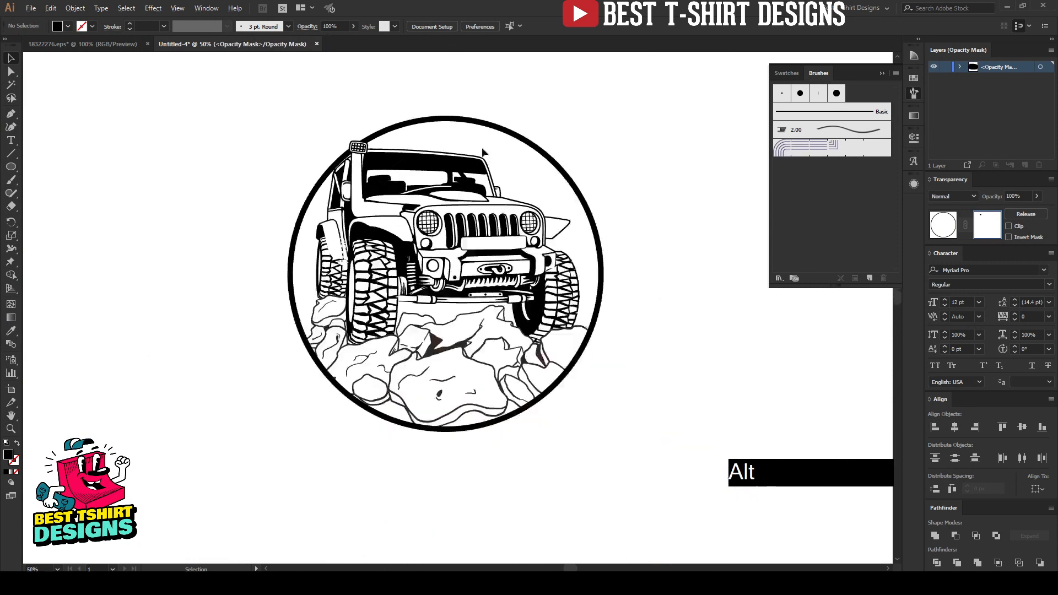
Leave mask editing and offset the jeep group's paths by 10 px with round joins and a miter limit of 4
left_click(935, 231)
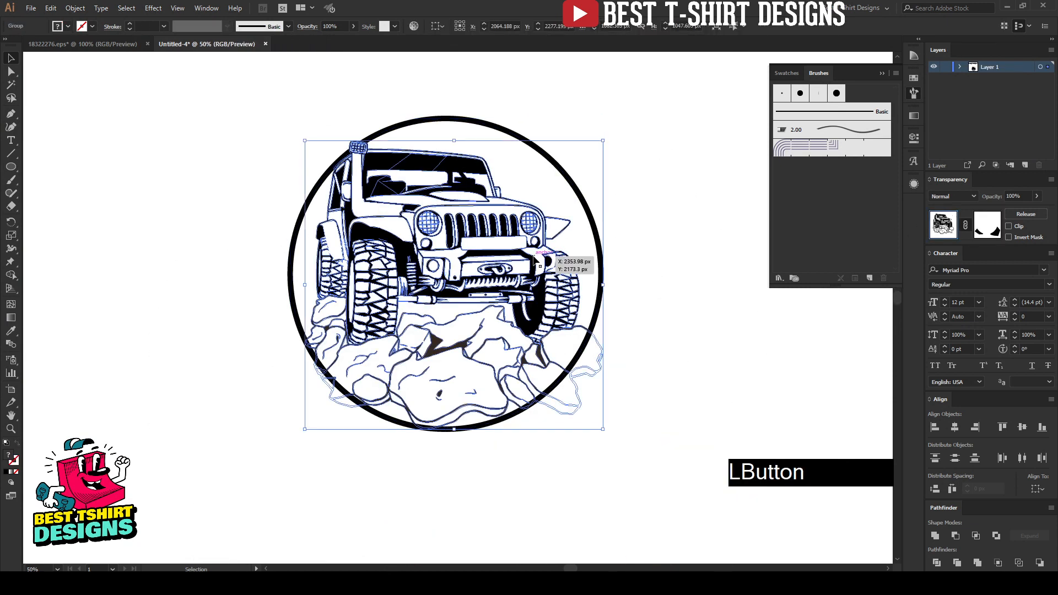
key("ctrl+alt+o")
left_click(655, 343)
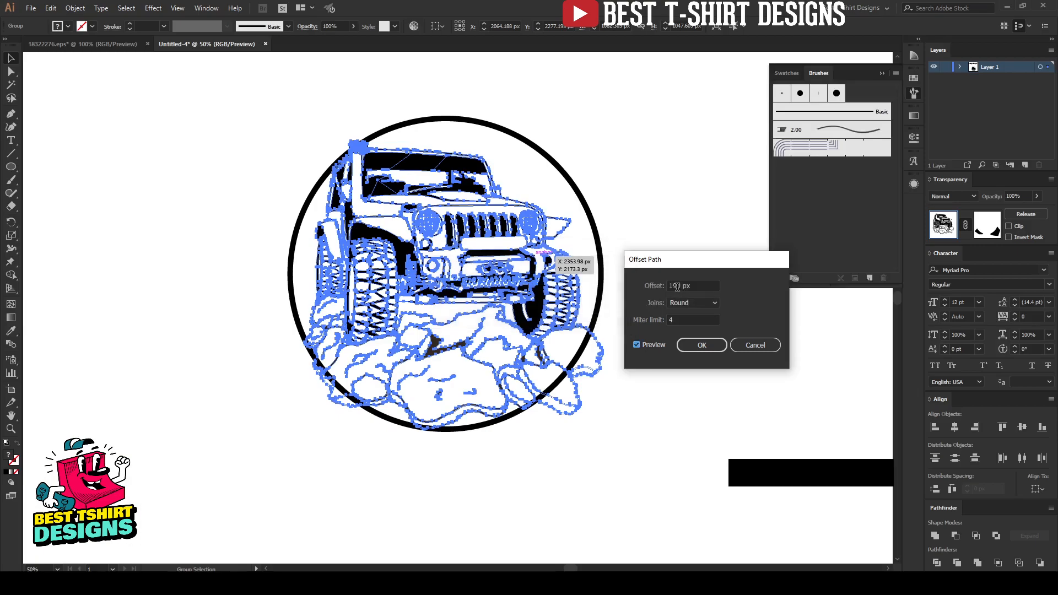
left_click_drag(705, 284, 636, 281)
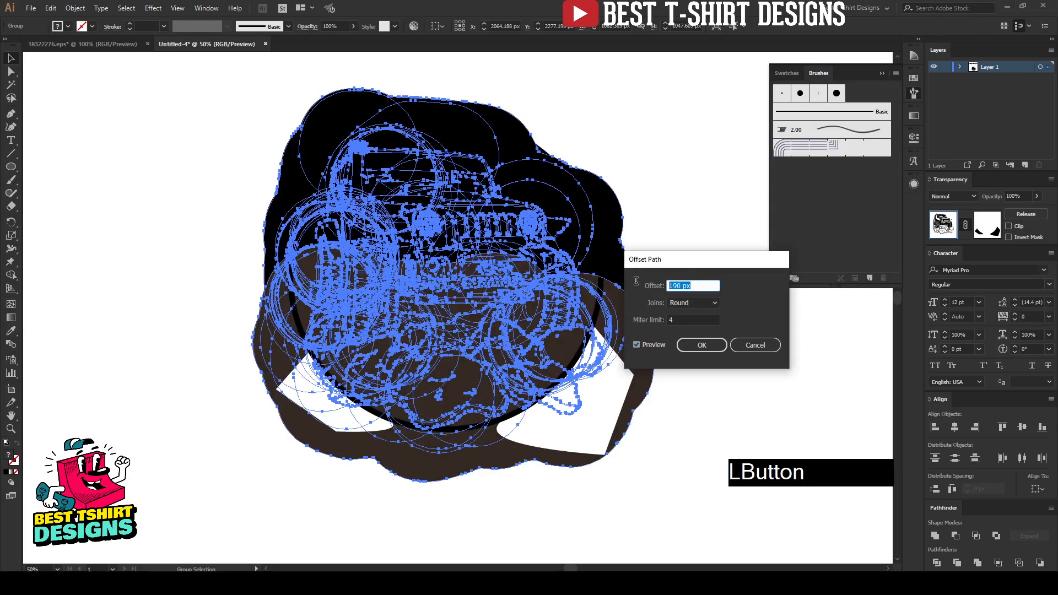
type("10")
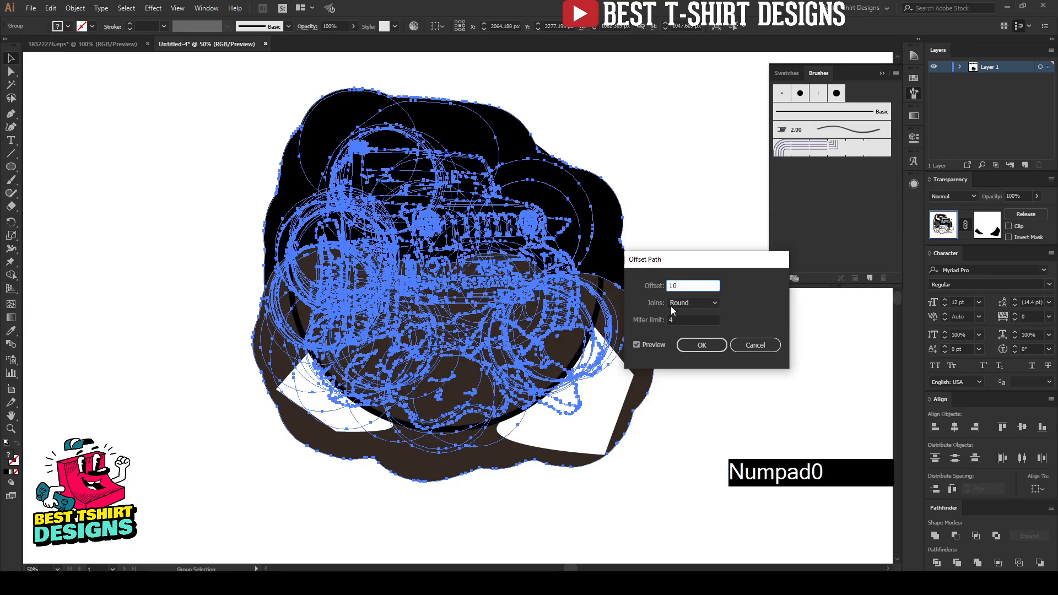
left_click(686, 318)
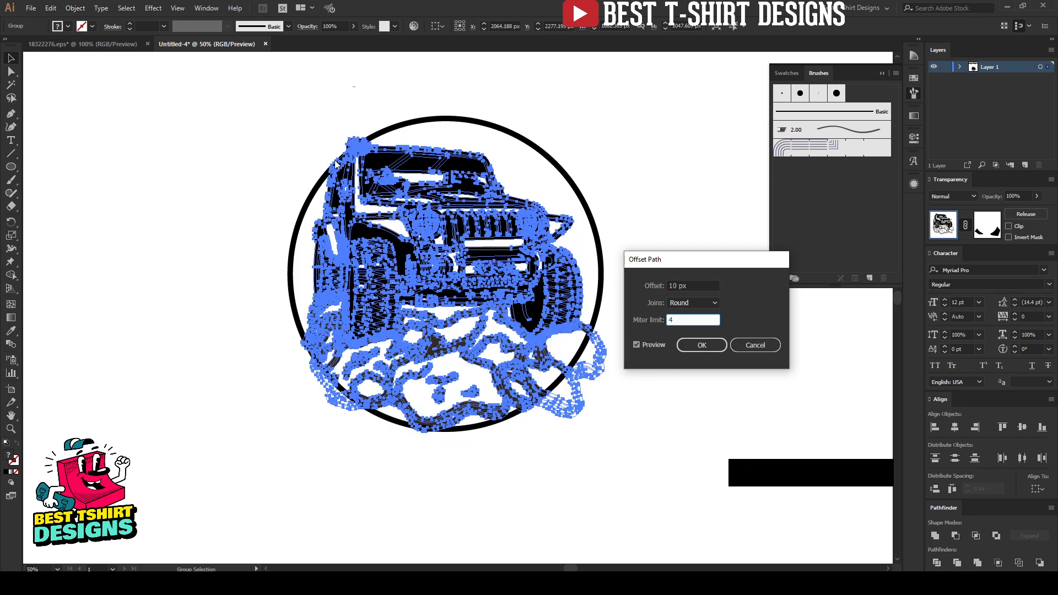
left_click(701, 345)
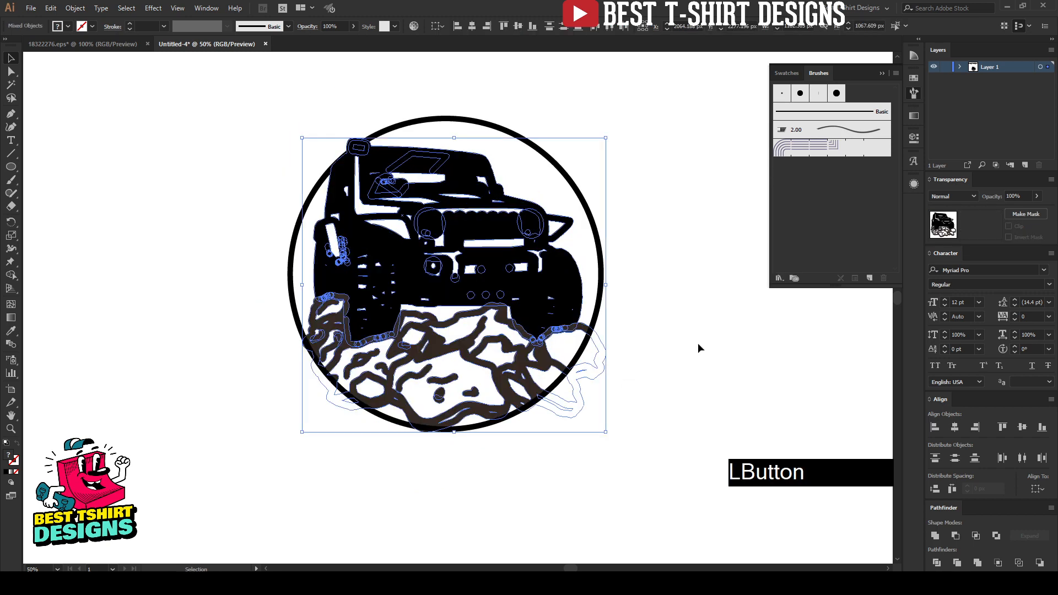
Cut the offset jeep shapes and paste them in place inside the circle's opacity mask
key("ctrl+x")
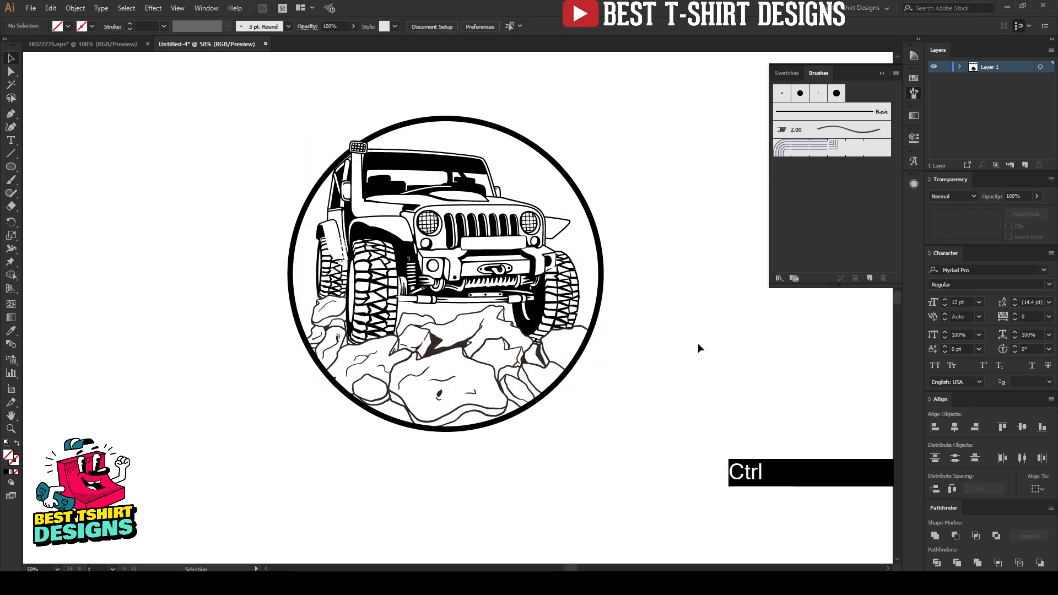
left_click(600, 229)
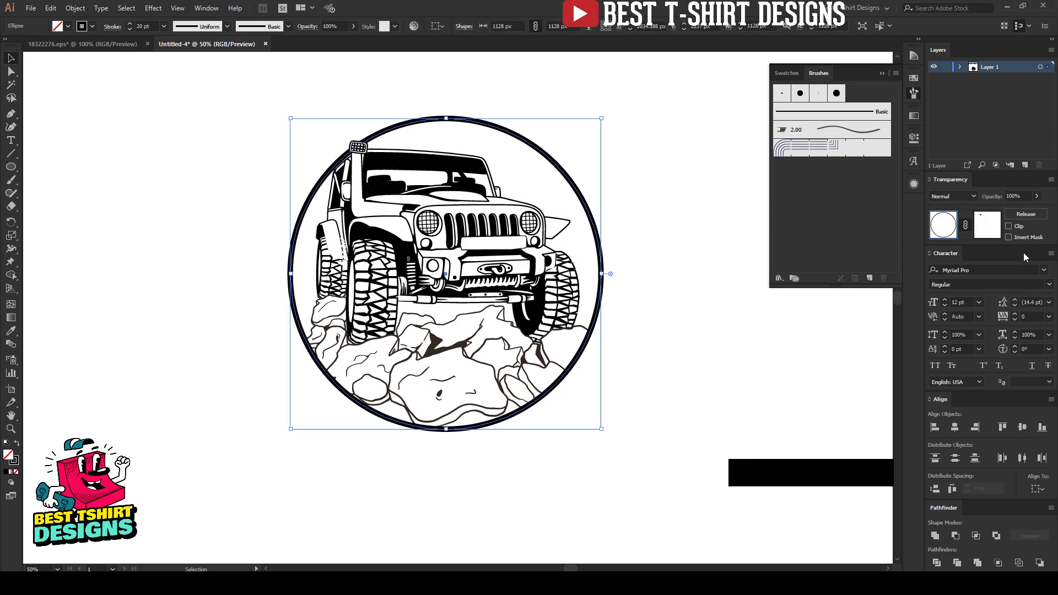
left_click(987, 225)
key("ctrl+f")
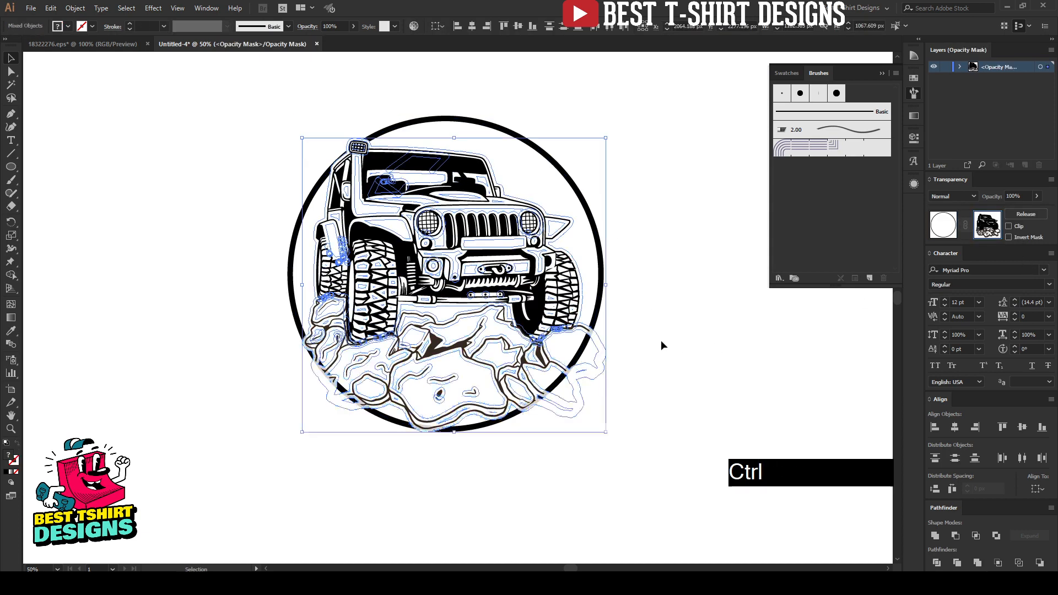
Select everything in the circle's opacity mask and fill it with black
left_click(699, 271)
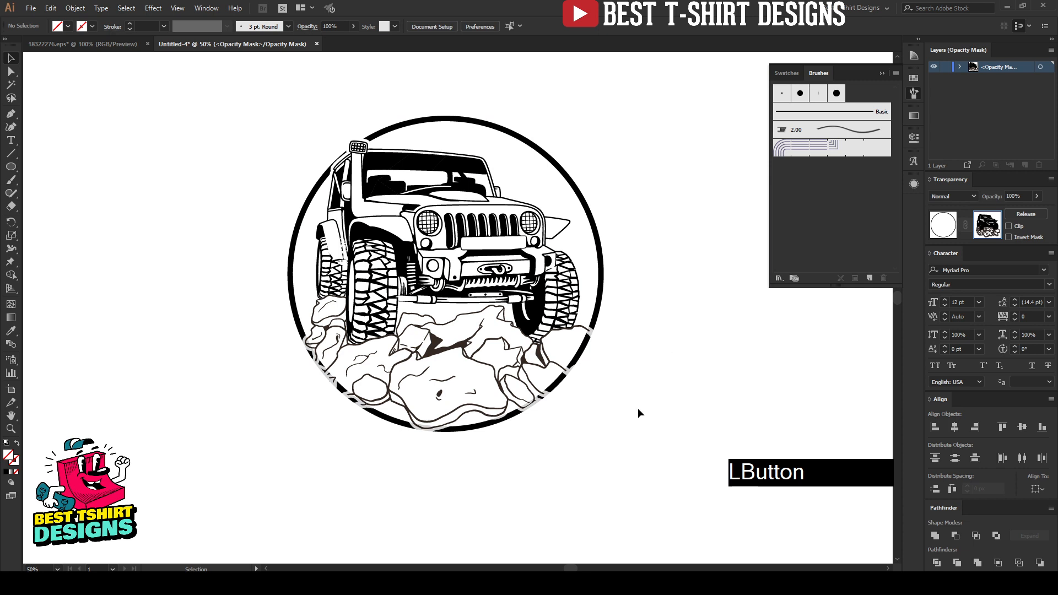
key("ctrl+a")
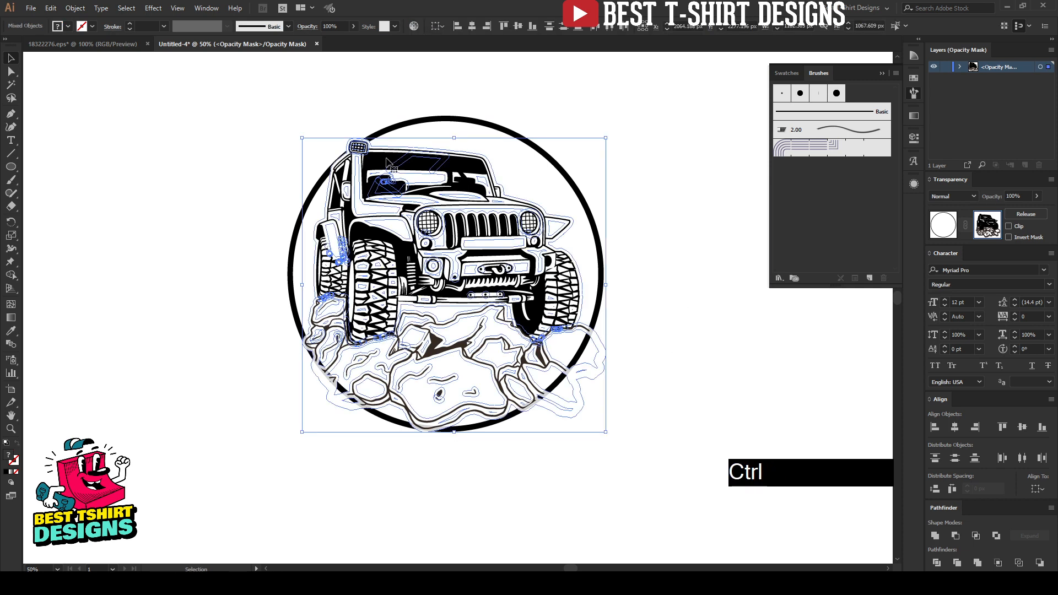
left_click(913, 80)
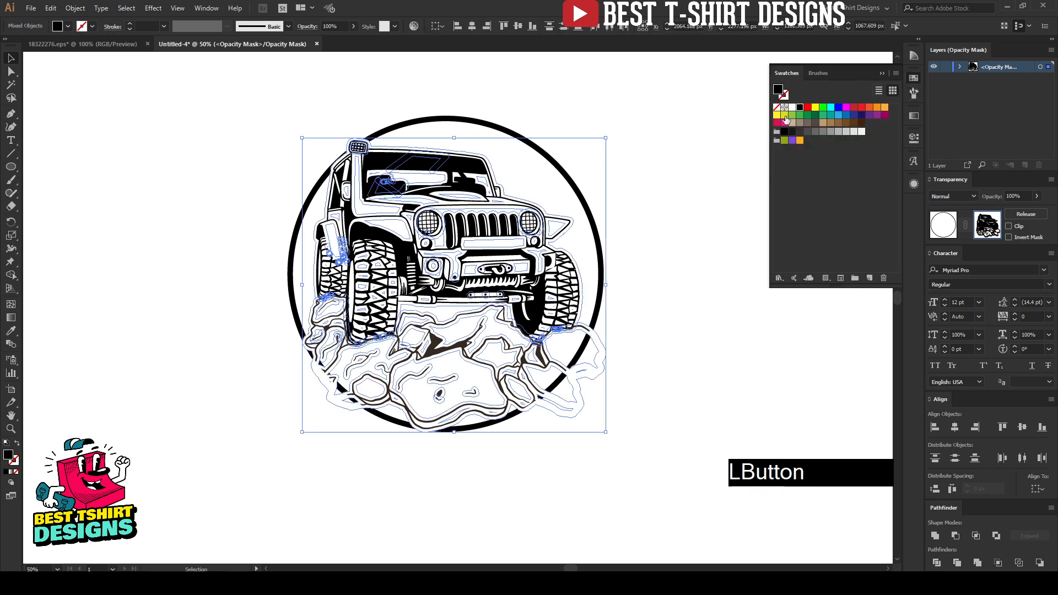
Select all shapes in the circle's opacity mask and unite them into one solid silhouette
left_click(652, 308)
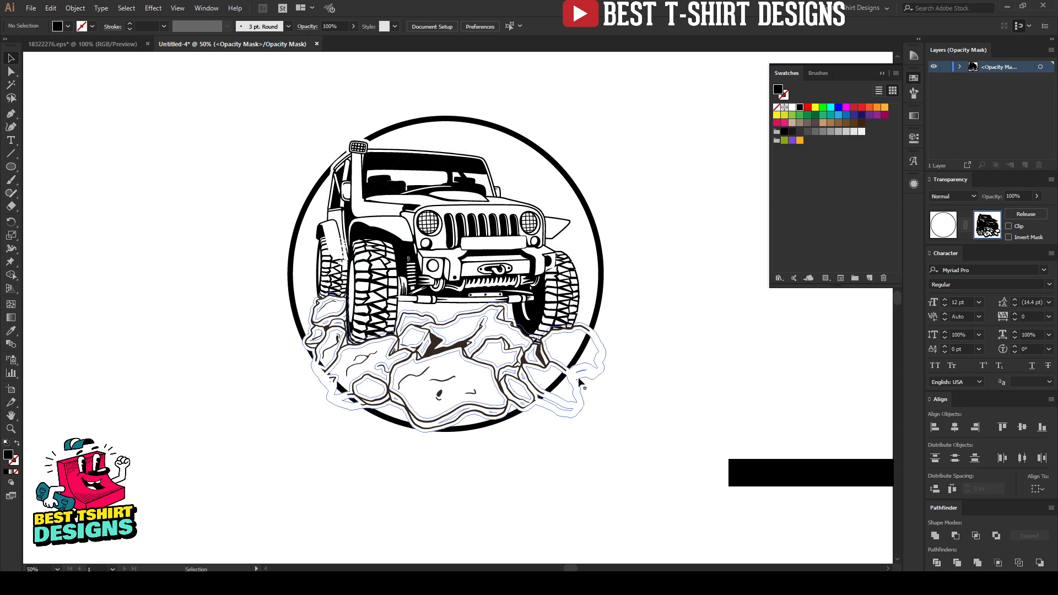
scroll(362, 117, "up", 2)
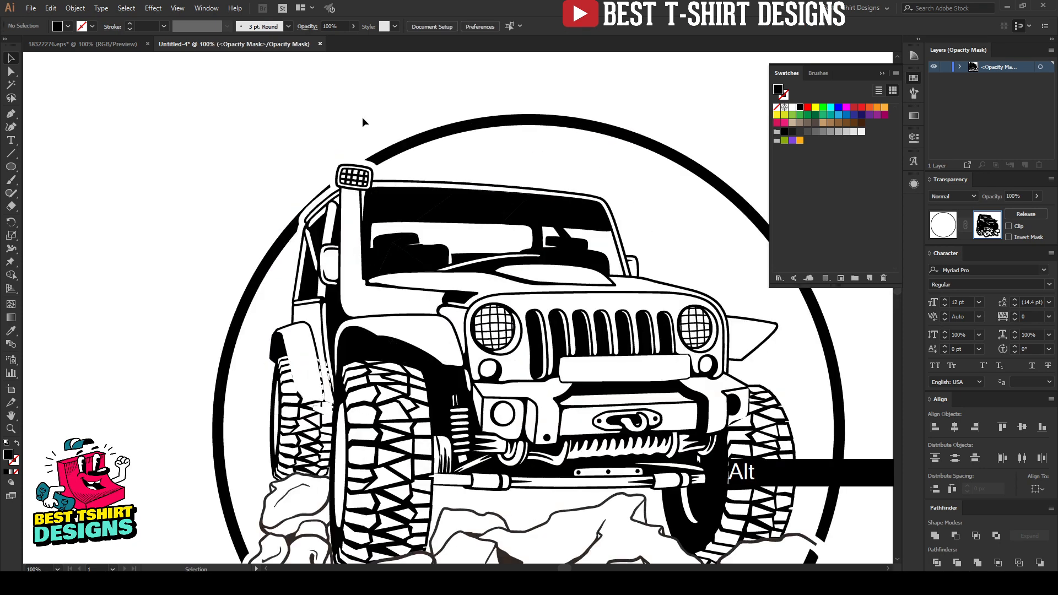
scroll(254, 174, "up", 1)
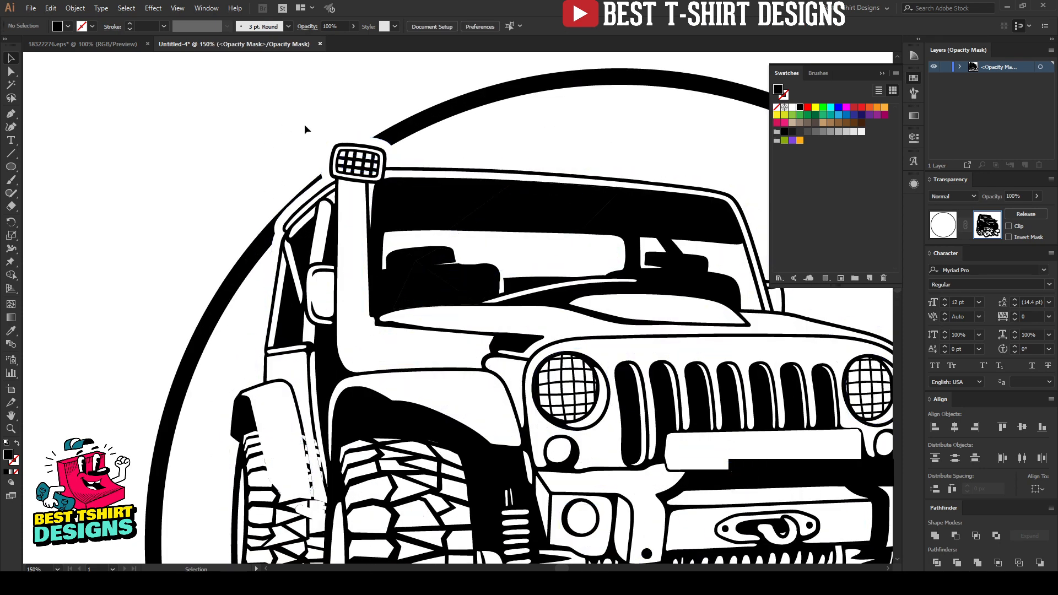
scroll(263, 163, "down", 3)
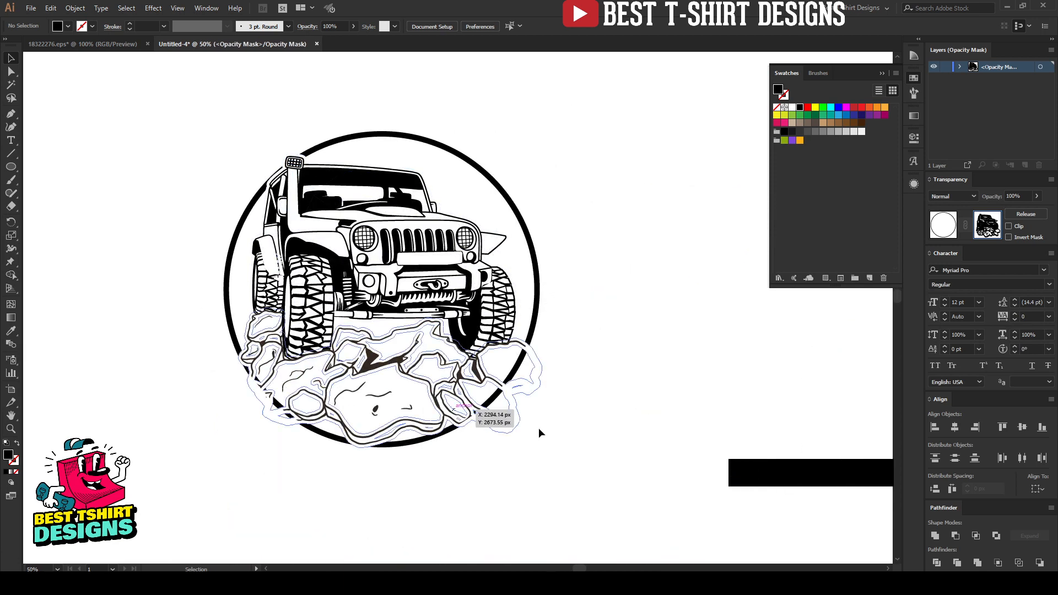
left_click_drag(625, 475, 157, 254)
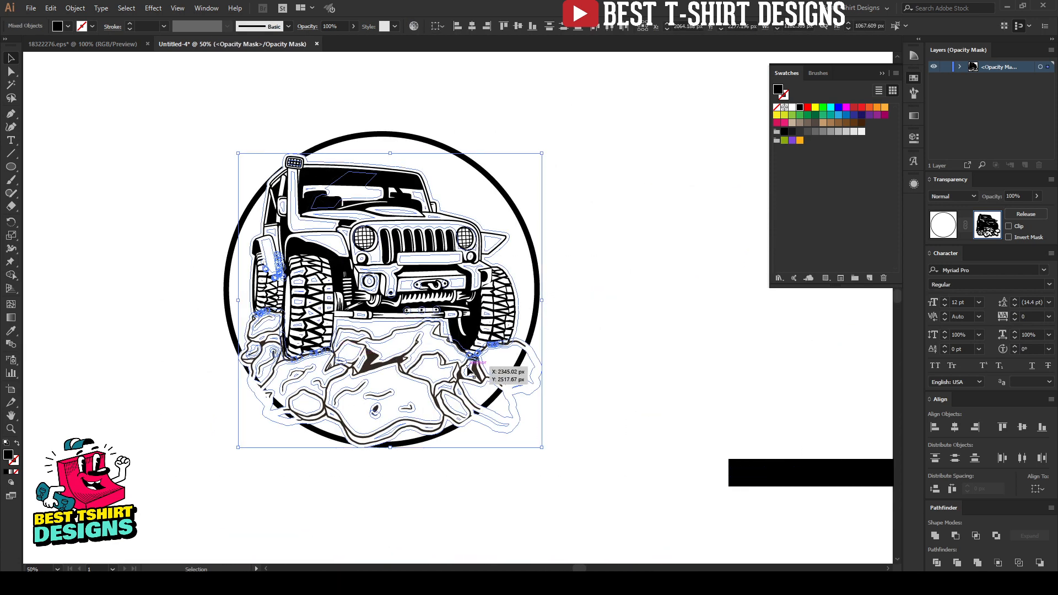
left_click(938, 537)
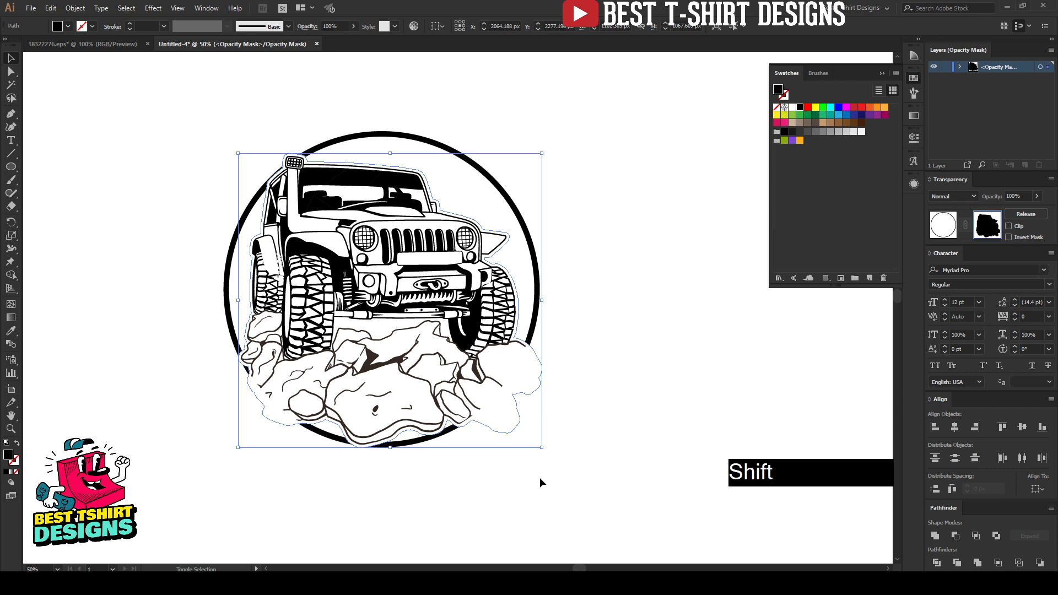
Erase a rectangular area of the mask silhouette from the jeep's front axle downward, covering all the rocks
key("shift+e")
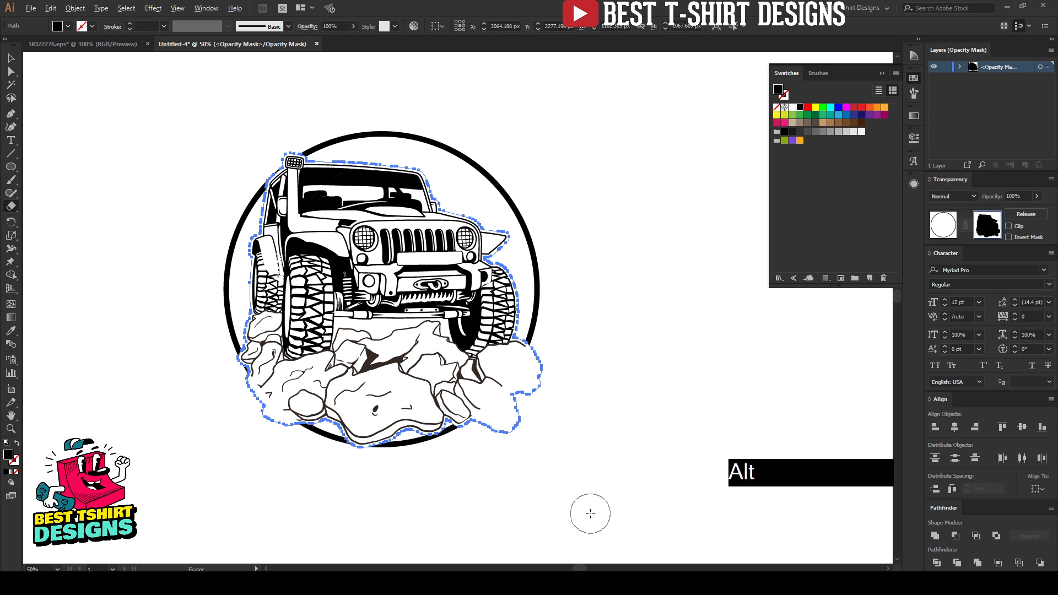
mouse_move(590, 514)
left_mouse_down()
mouse_move(171, 348)
mouse_move(171, 307)
left_mouse_up()
key("v")
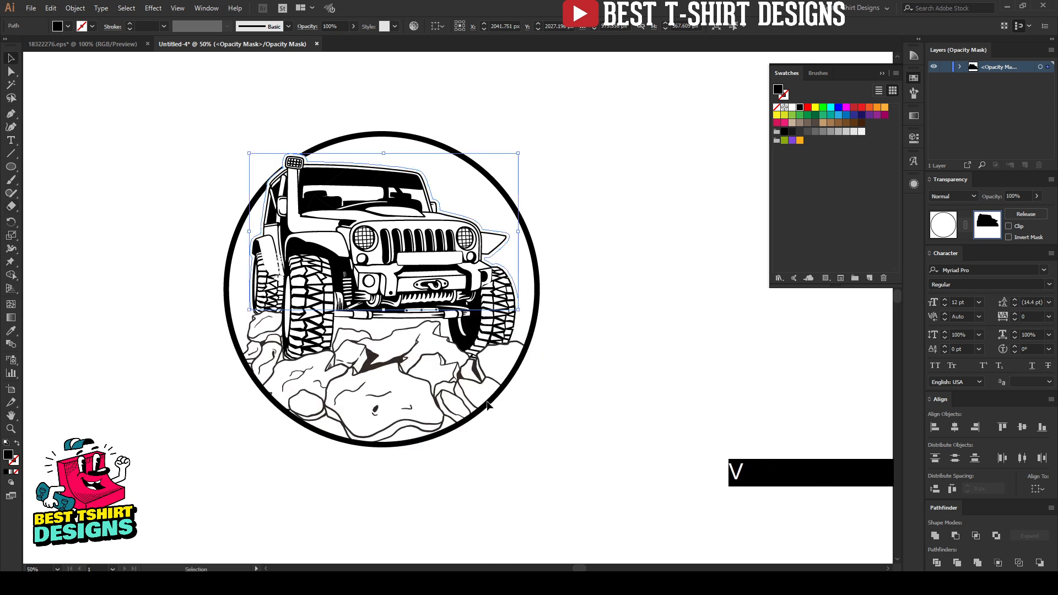
left_click(577, 368)
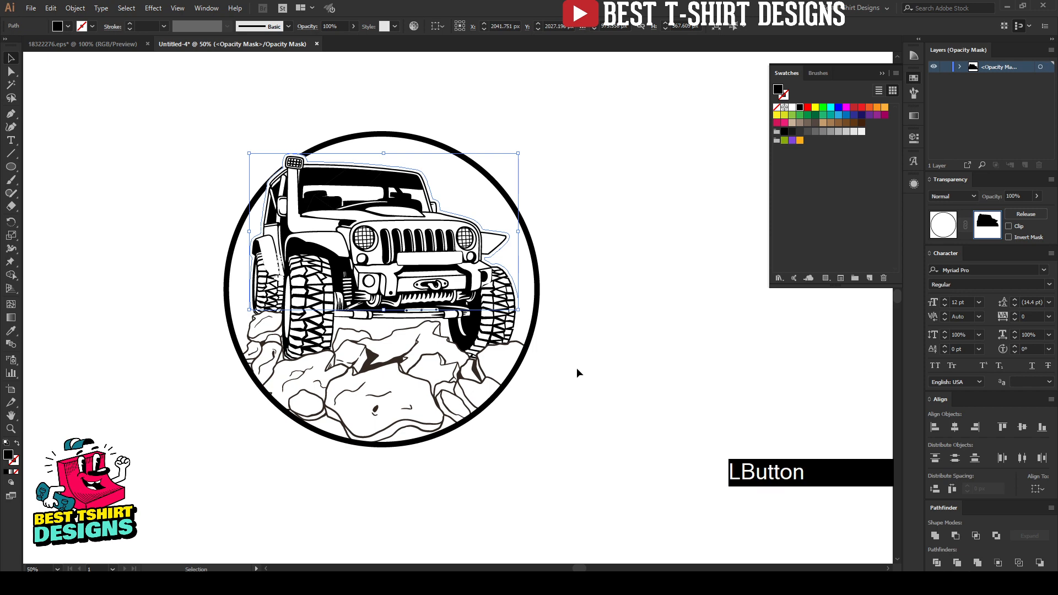
Erase the mask silhouette from the hood level downward and over the windshield, keeping the part around the snorkel head
left_click(373, 229)
key("shift+e")
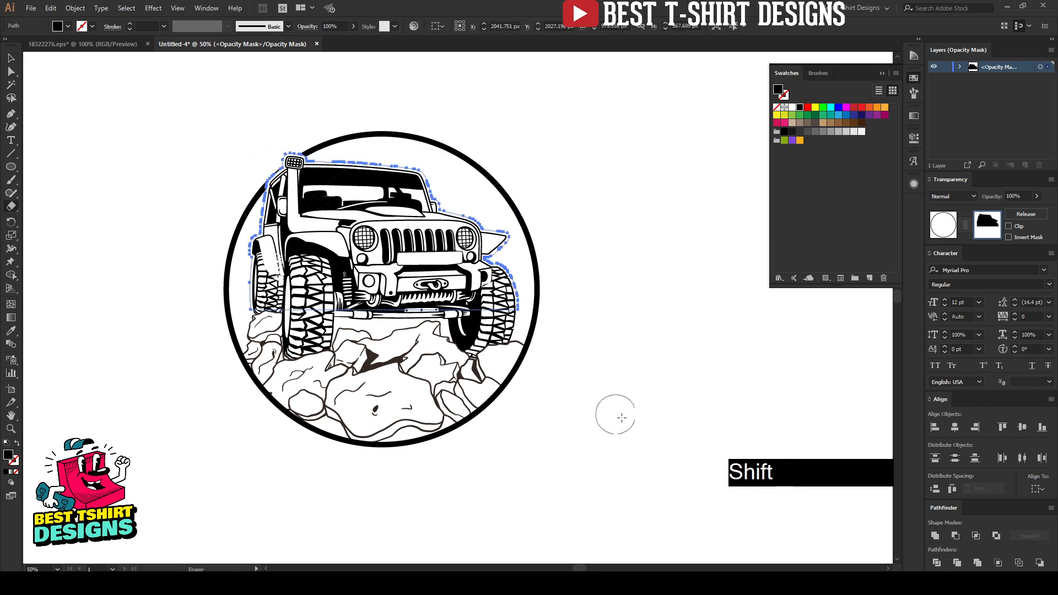
mouse_move(638, 432)
left_mouse_down()
mouse_move(266, 295)
mouse_move(198, 207)
left_mouse_up()
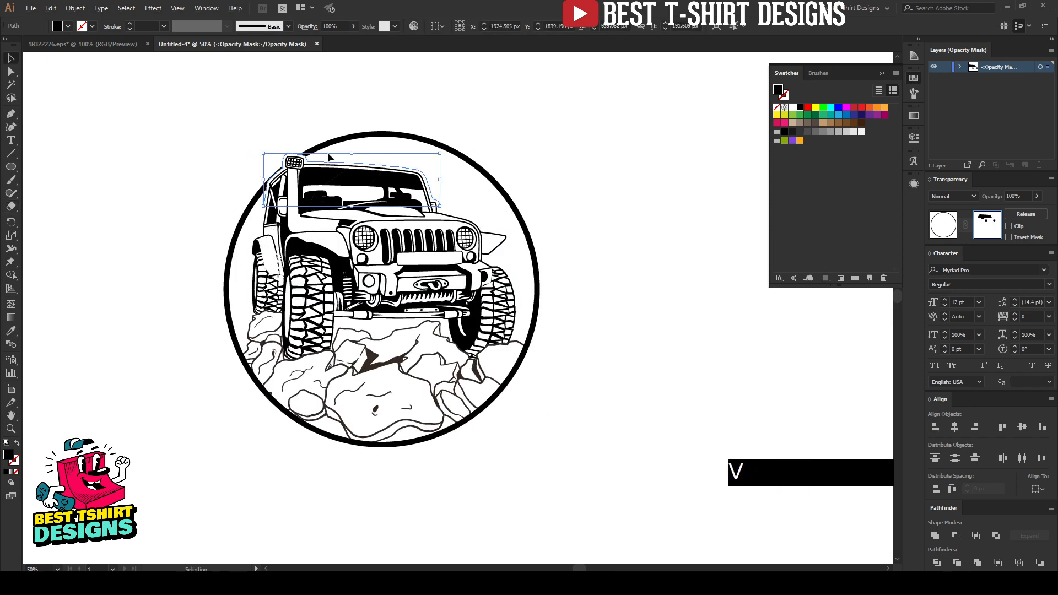
scroll(298, 133, "up", 2)
left_click_drag(658, 129, 340, 358)
key("v")
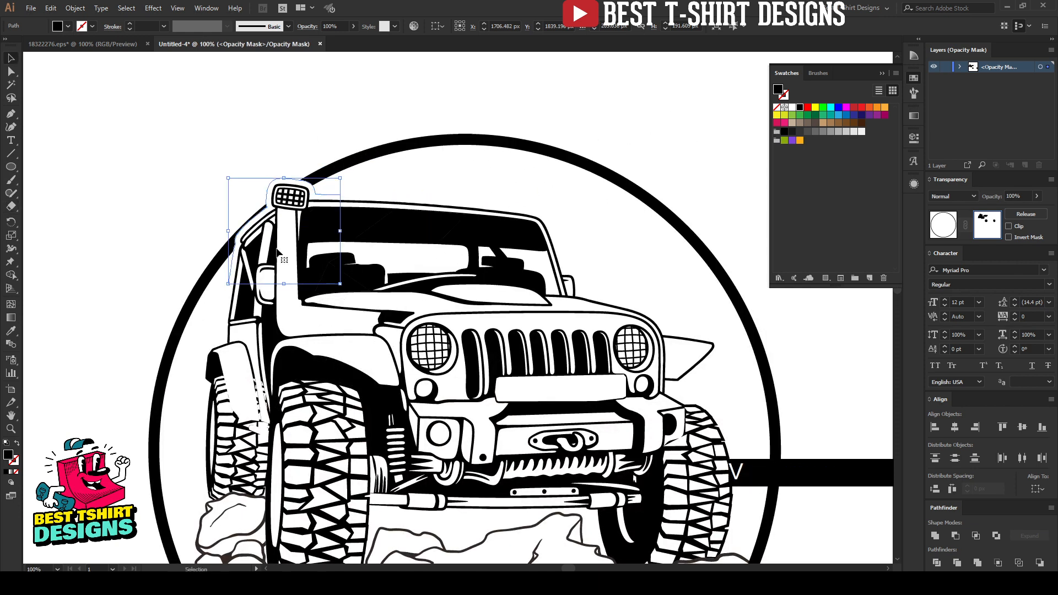
Try moving the remaining snorkel mask piece onto the hood, and undo the move
left_click(281, 146)
left_click_drag(298, 205, 420, 284)
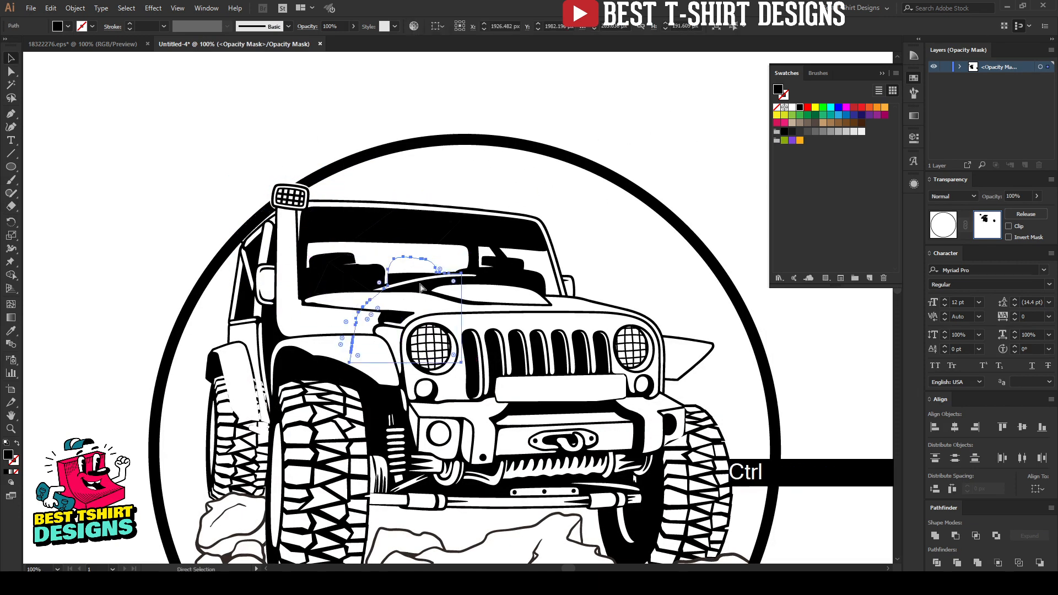
key("ctrl+z")
left_click(206, 145)
scroll(372, 179, "down", 3)
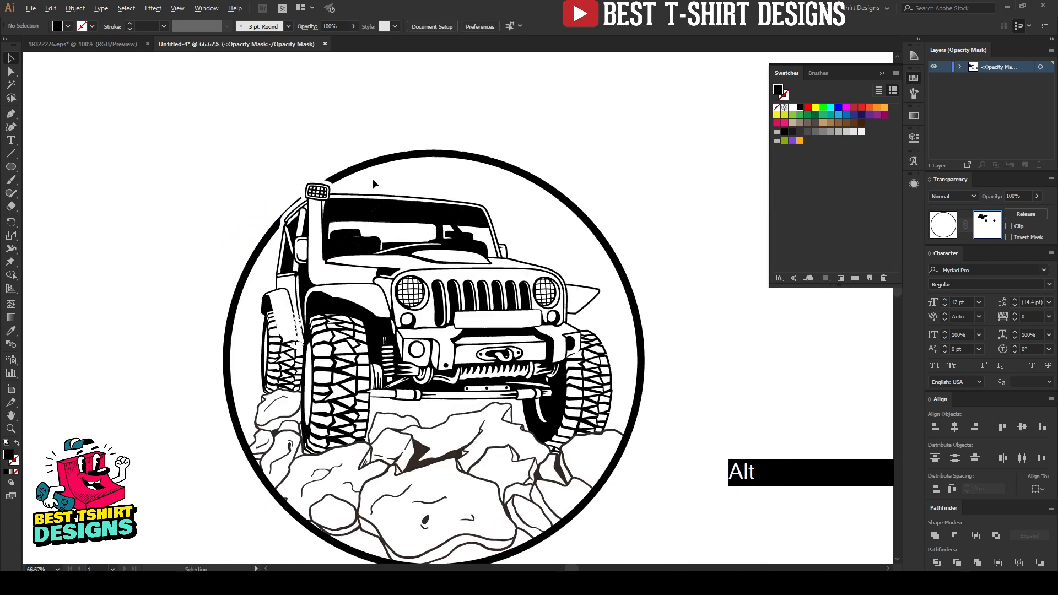
Leave mask editing and group the jeep, rocks and circle together
left_click(946, 228)
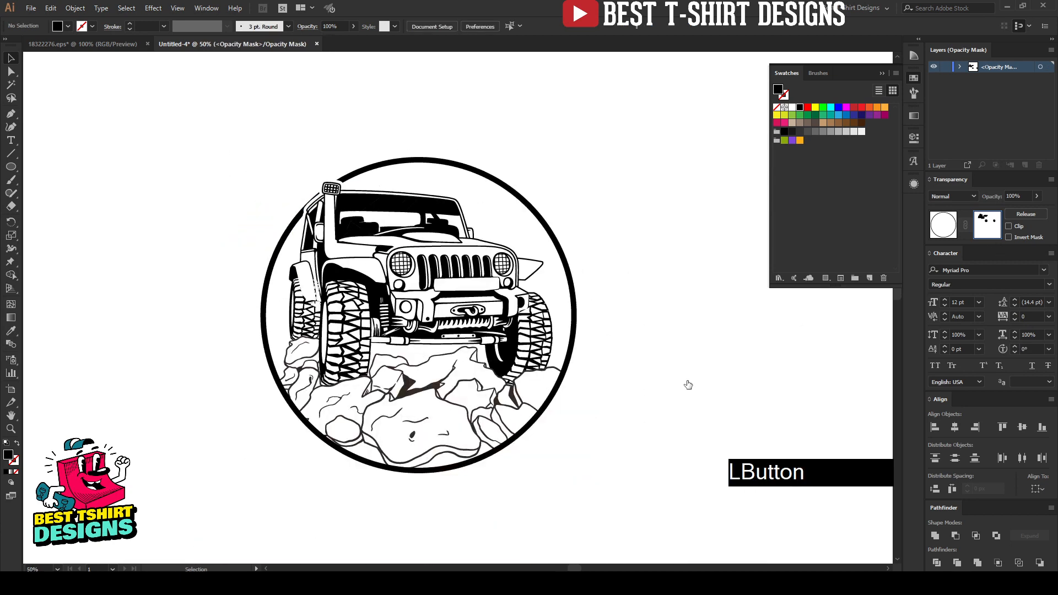
left_click(664, 381)
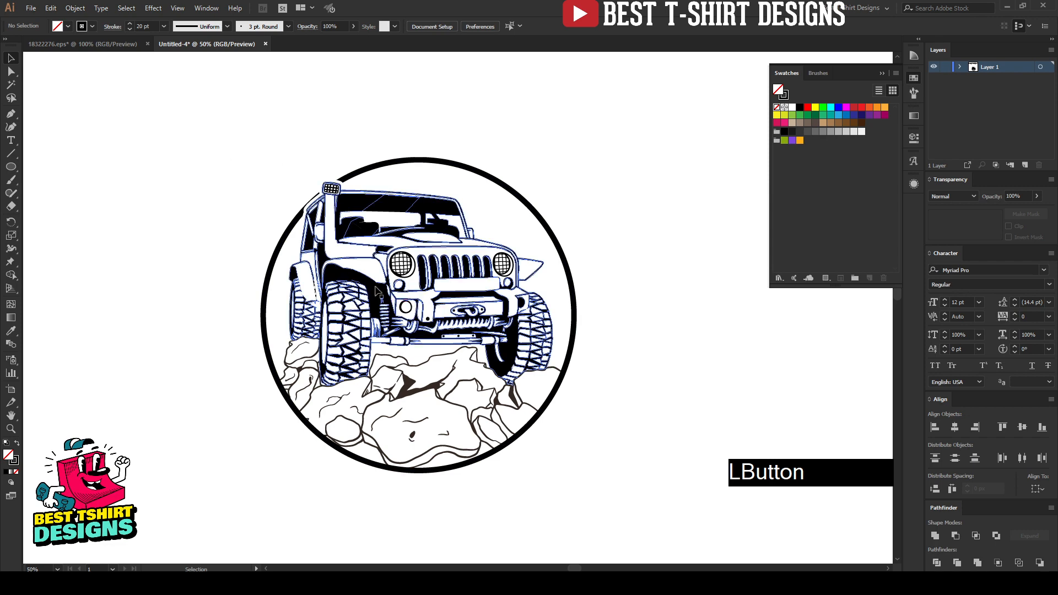
left_click_drag(232, 119, 610, 511)
left_click(647, 382)
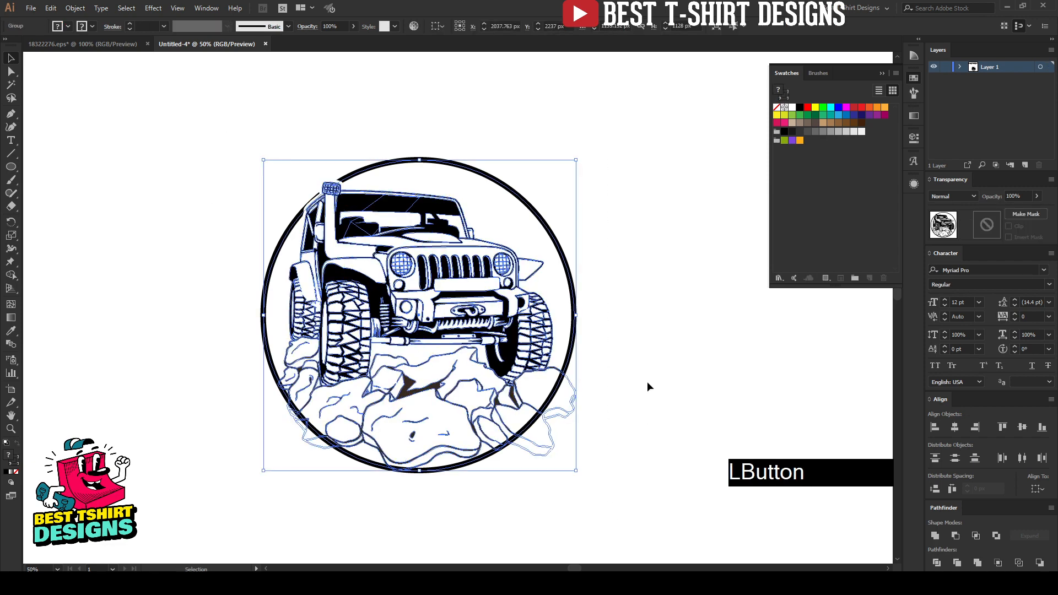
Isolate the design group and select the circle inside it
left_click(618, 252)
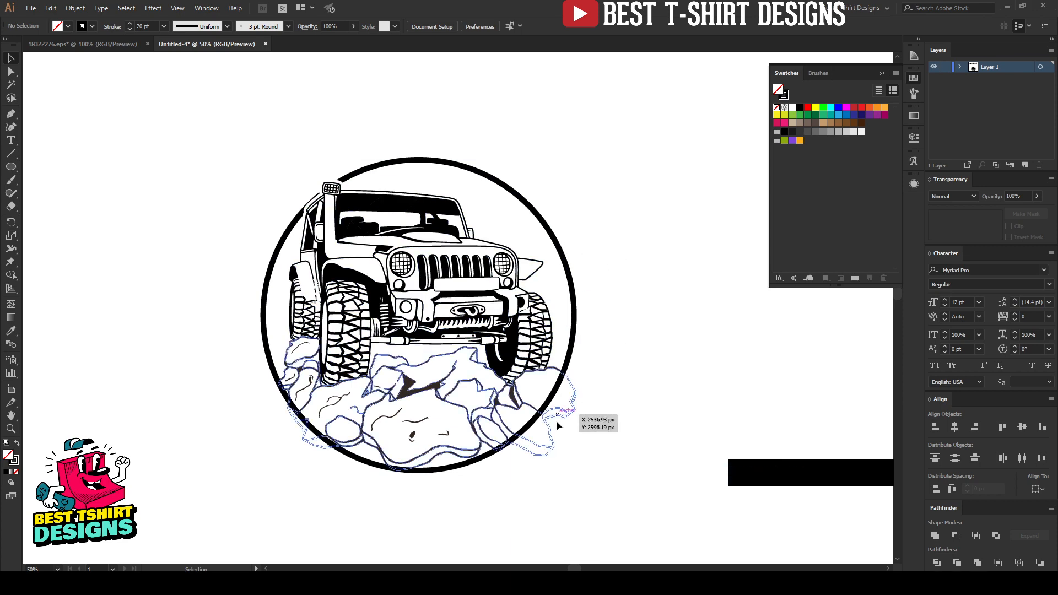
double_click(560, 249)
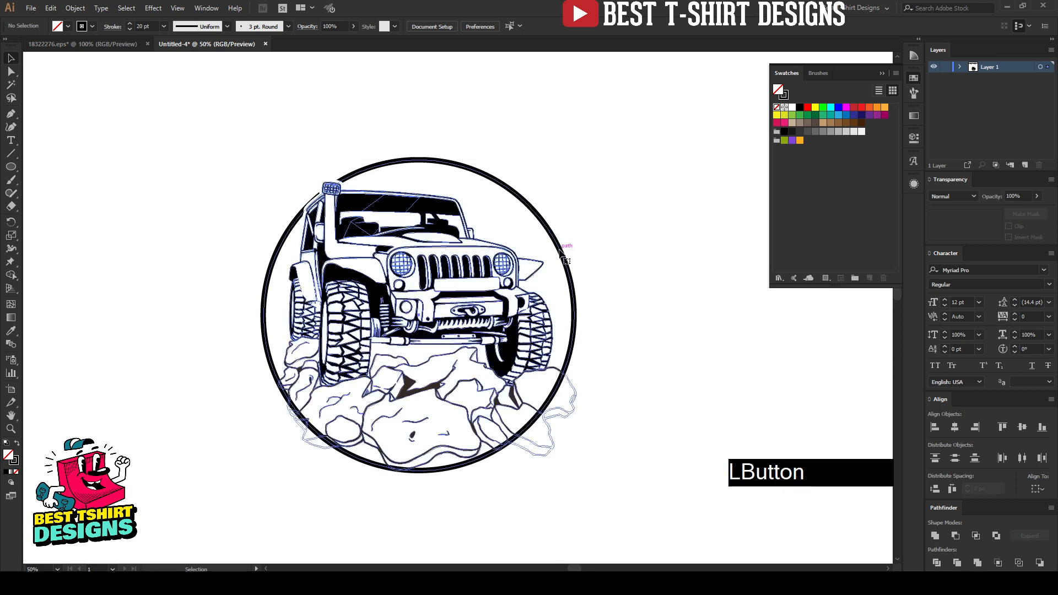
left_click(560, 252)
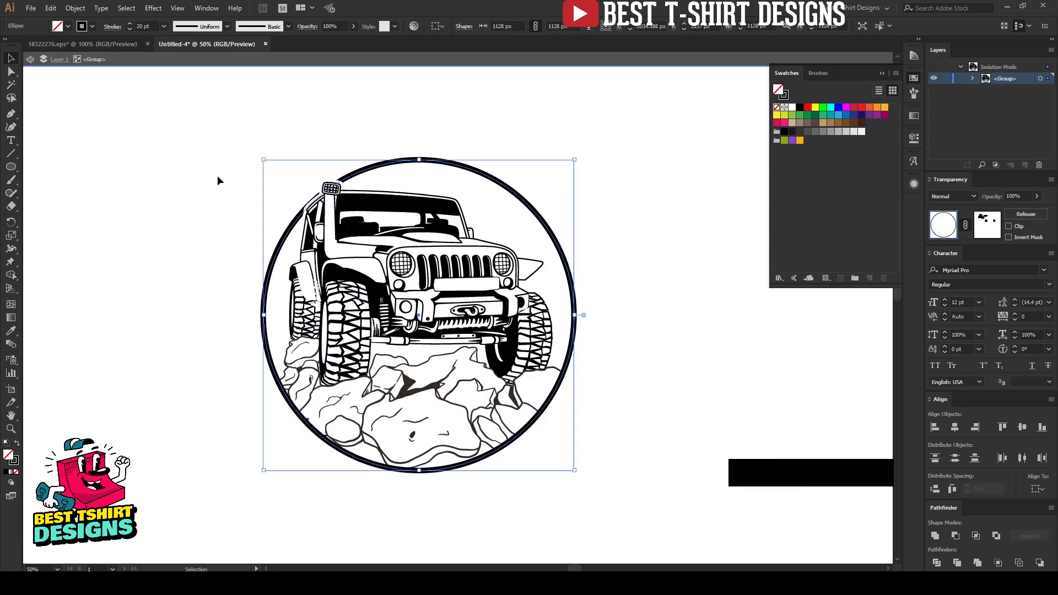
key("ctrl+alt")
key("ctrl+alt+o")
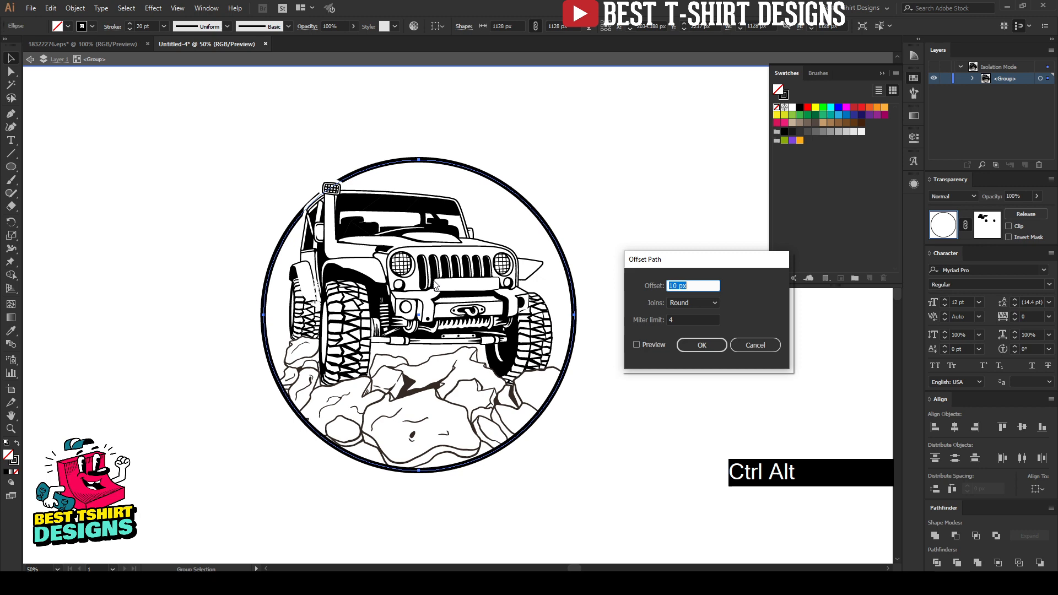
left_click(753, 347)
Offset the circle's path outward by 80 px with round joins and a miter limit of 4, with preview enabled
left_click(82, 8)
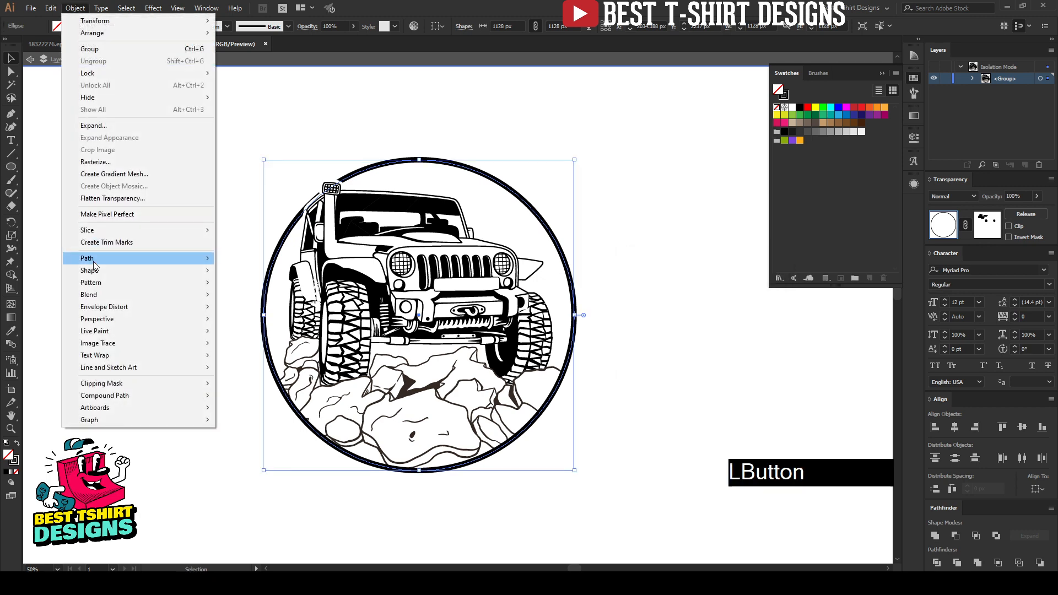
mouse_move(94, 258)
left_click(278, 304)
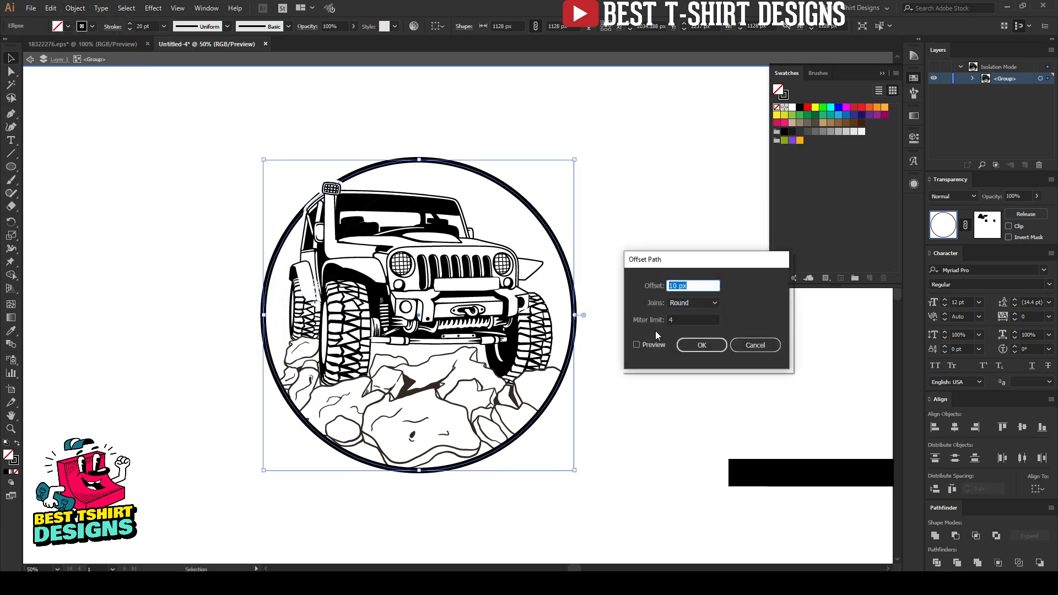
left_click(656, 346)
left_click(698, 284)
key("shift+Up")
key("shift+Up")
key("shift+Up")
key("shift+Up")
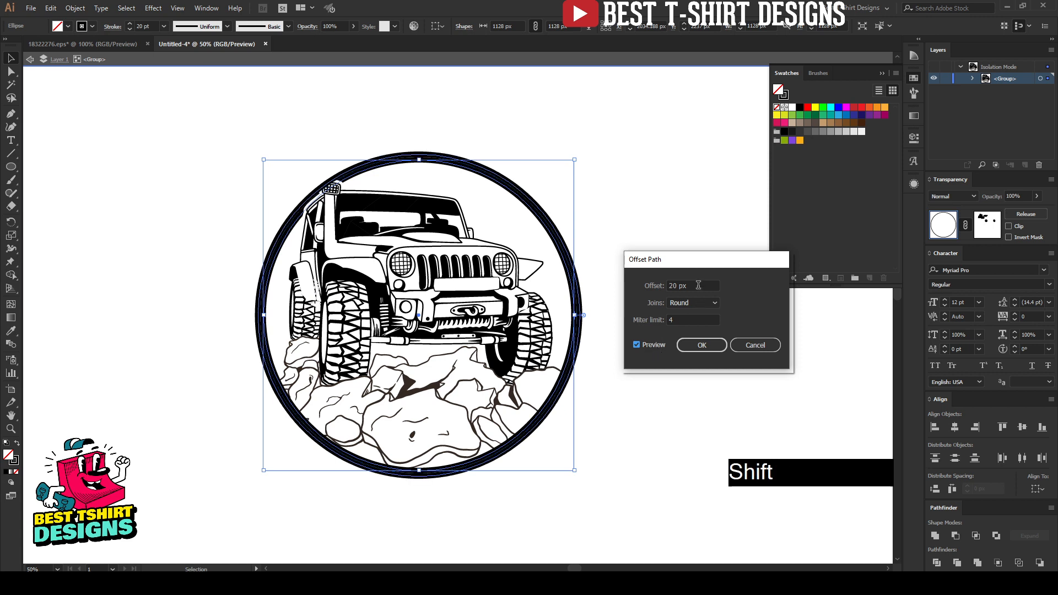
key("shift+Up")
key("shift+Up")
key("shift+Up")
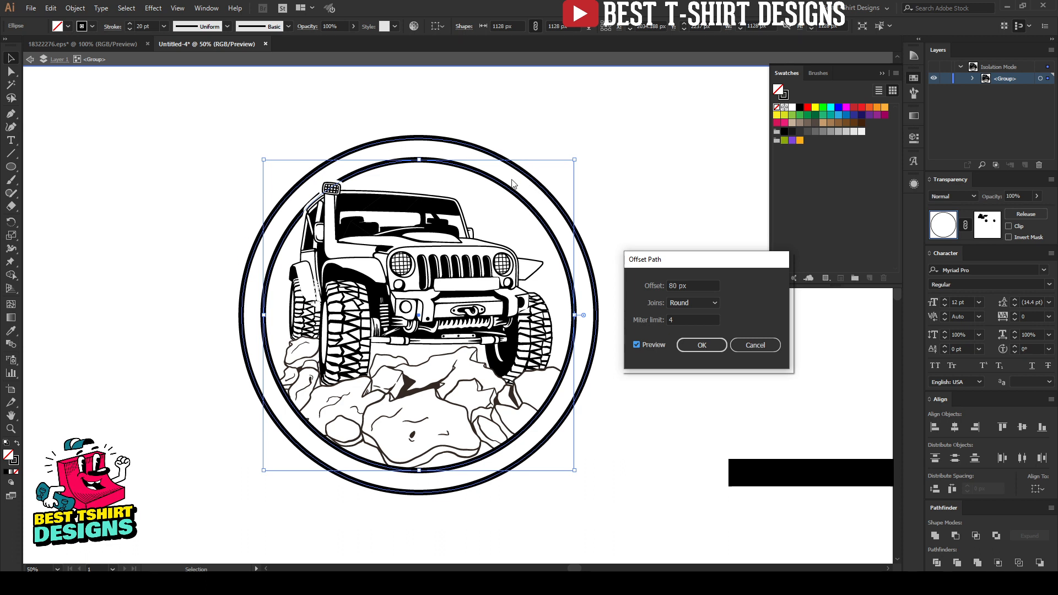
left_click(701, 345)
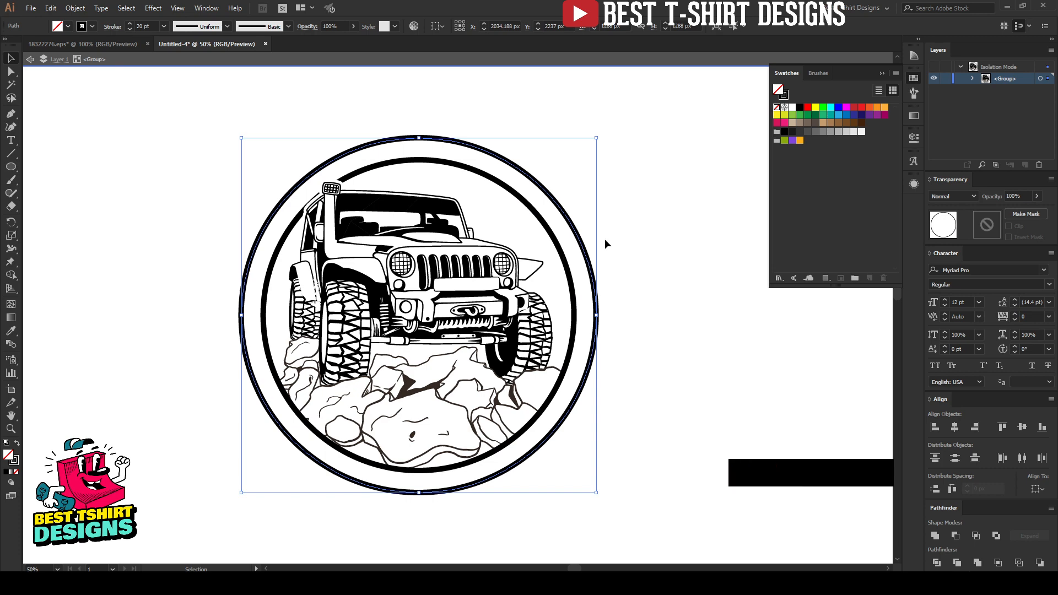
scroll(383, 243, "down", 1)
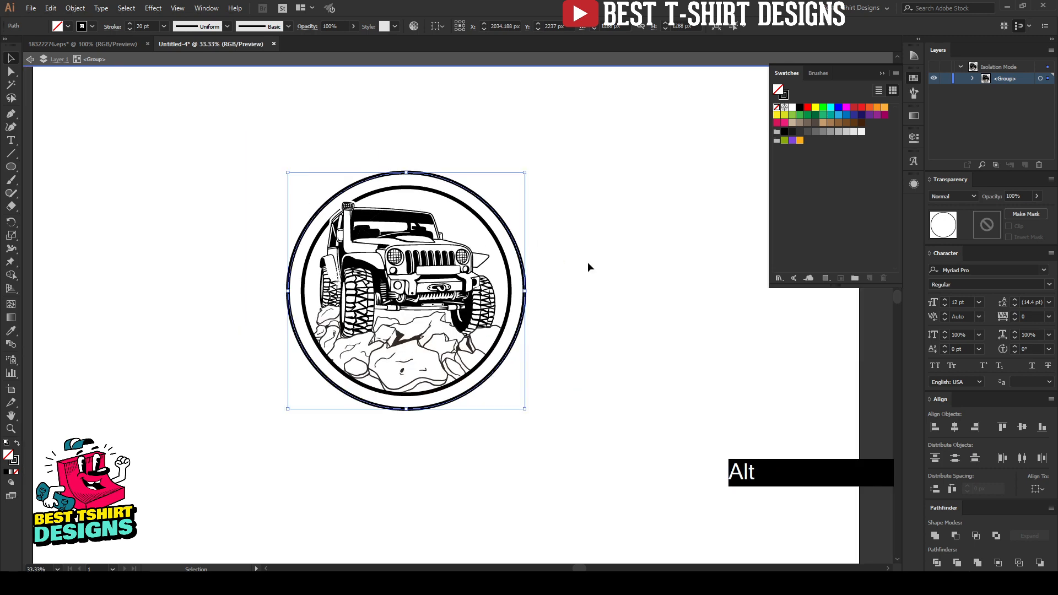
left_click(588, 268)
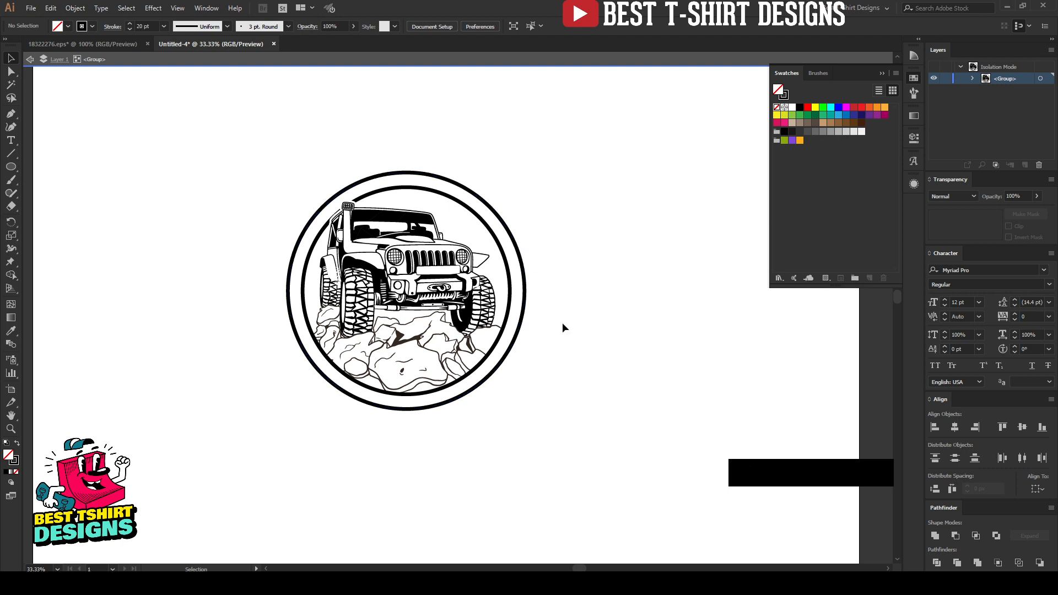
Cut the outer circle from the design group, exit isolation mode, and paste the circle in place on the main layer
scroll(562, 323, "up", 3)
left_click(516, 277)
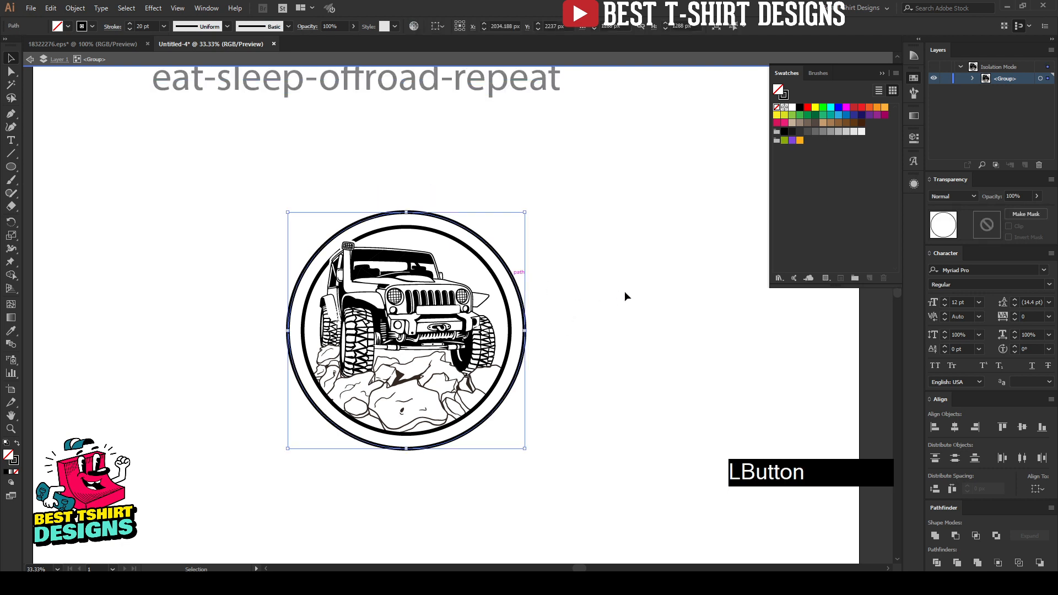
key("ctrl+x")
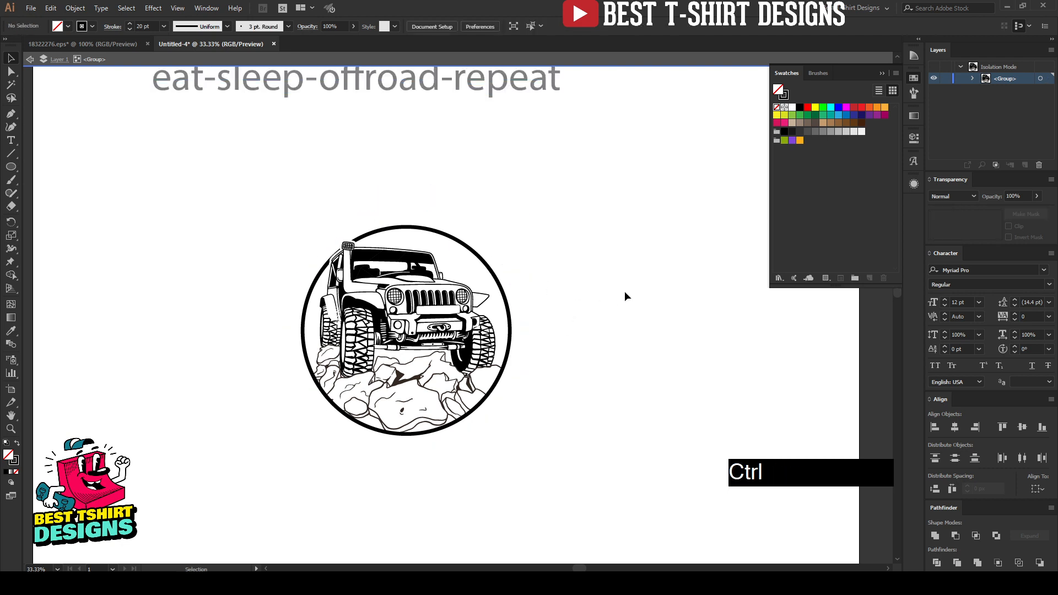
right_click(466, 179)
left_click(501, 216)
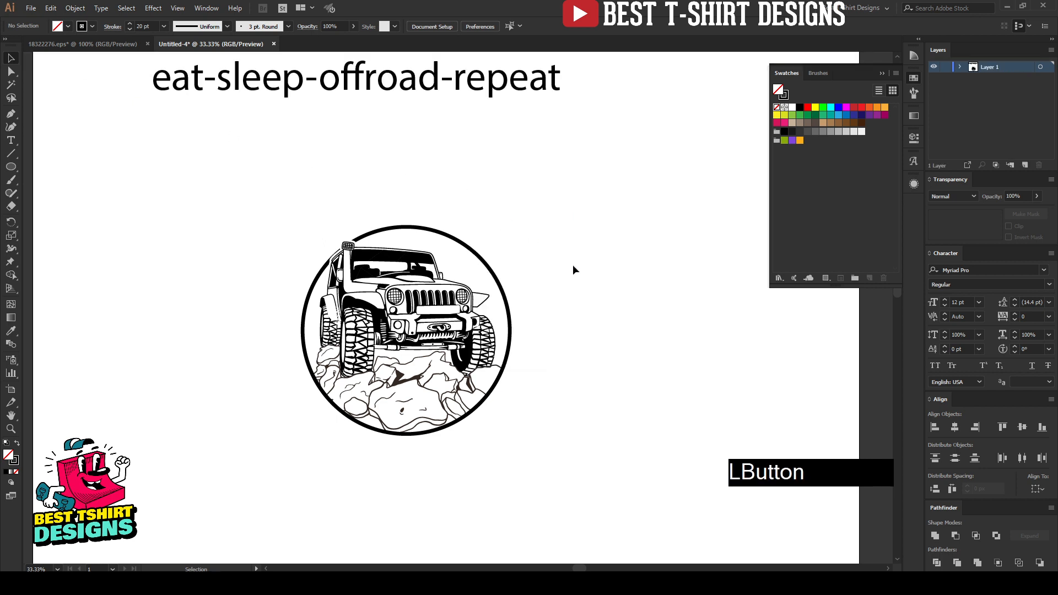
key("ctrl")
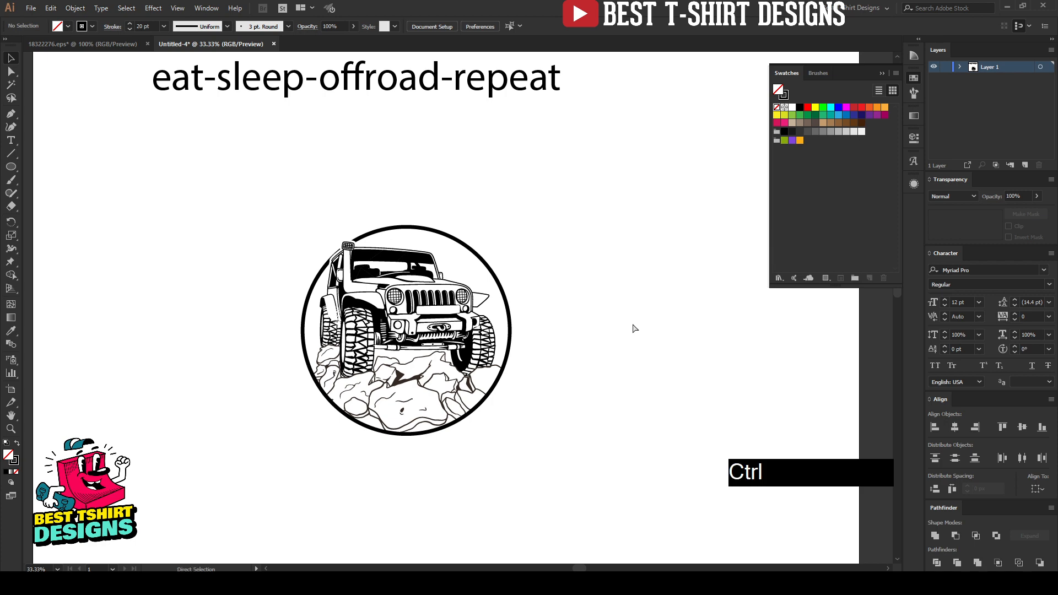
key("ctrl+f")
left_click(633, 328)
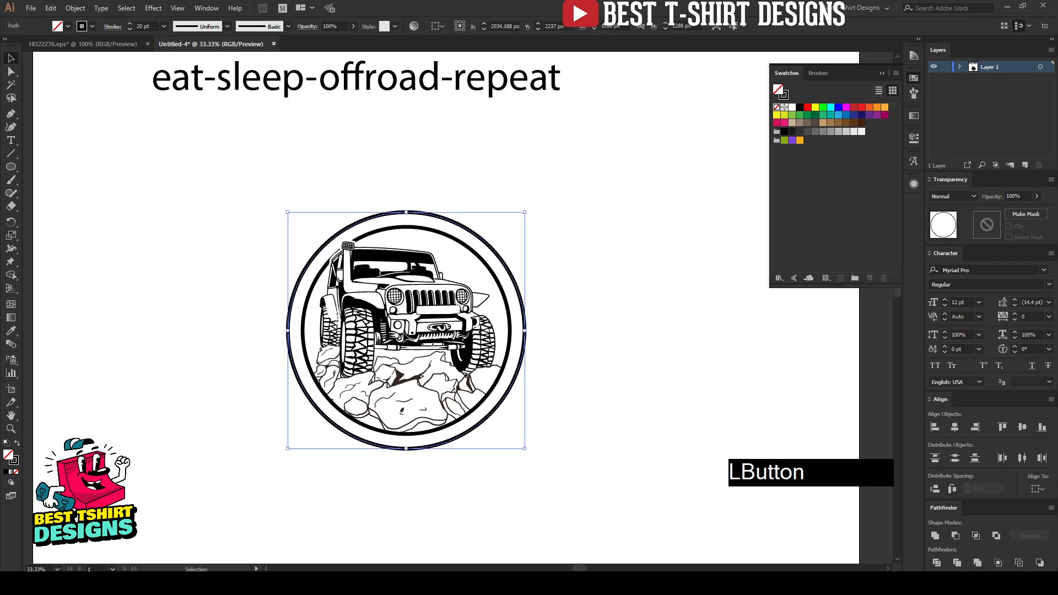
scroll(360, 383, "up", 1)
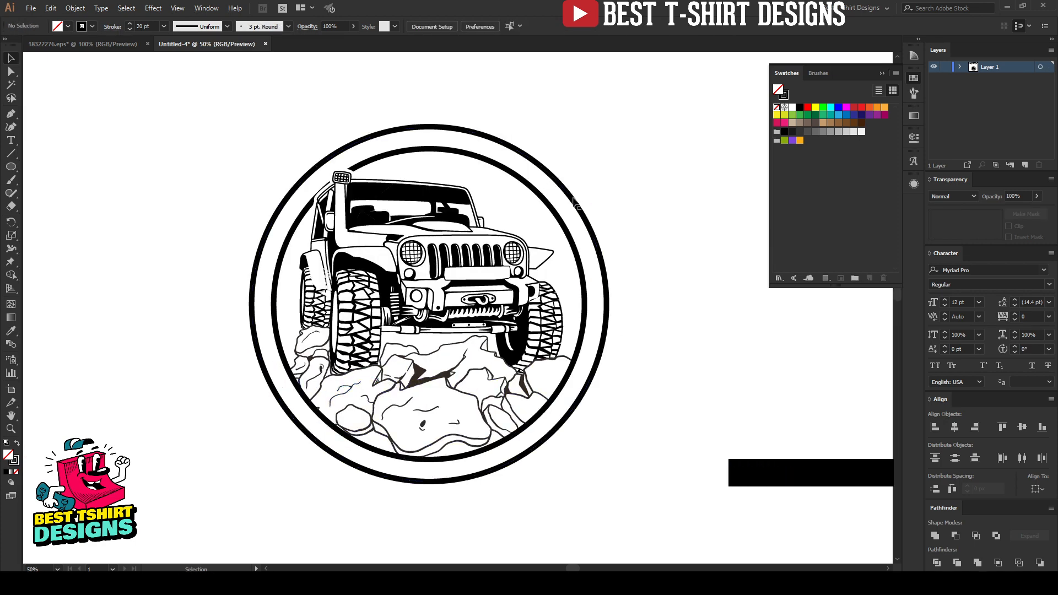
left_click_drag(570, 207, 636, 163)
left_click(650, 218)
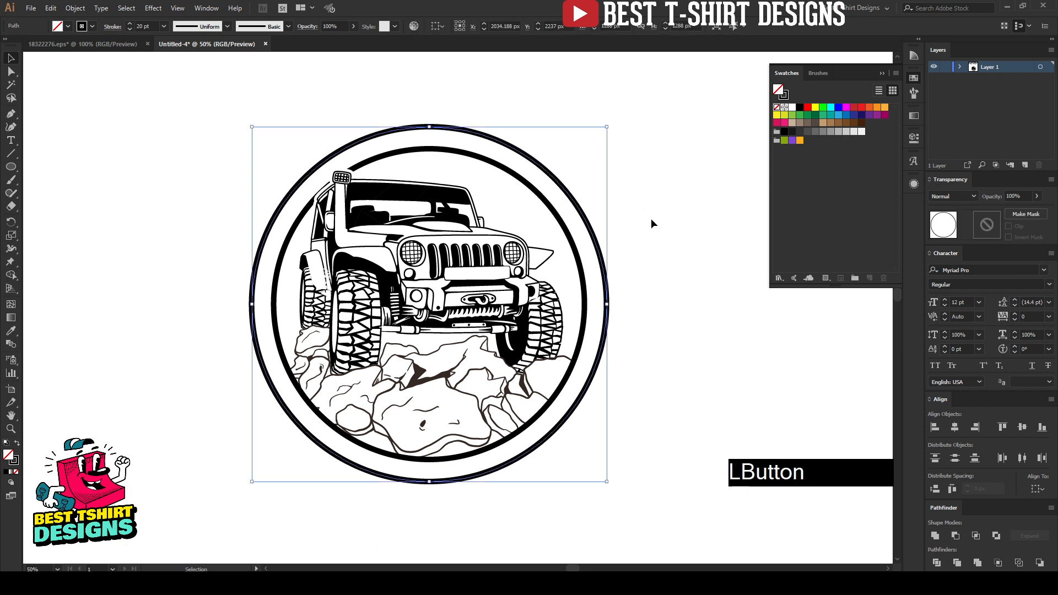
left_click_drag(650, 255, 618, 250)
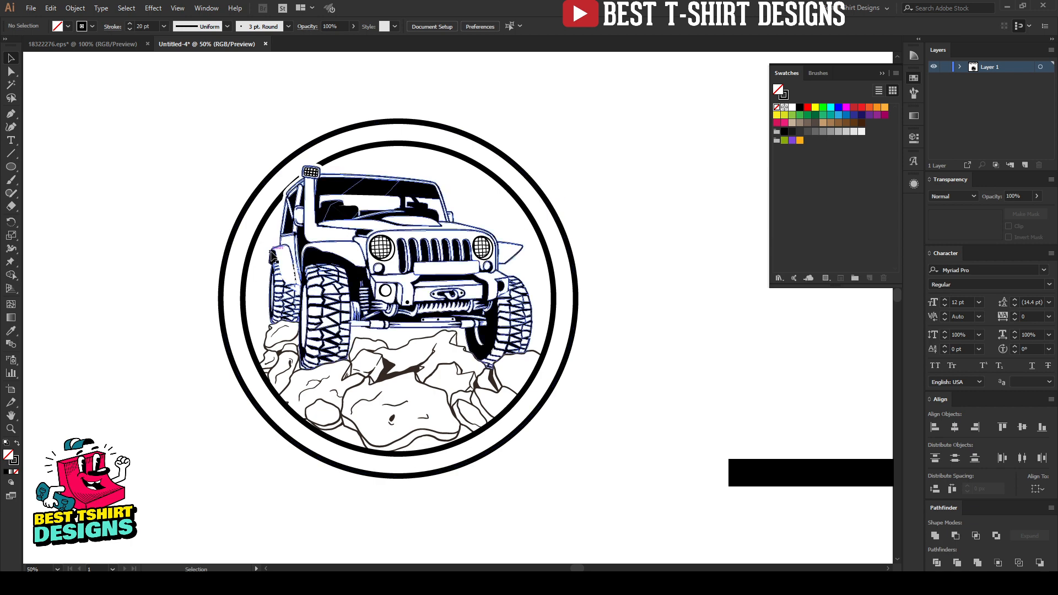
Draw an unfilled, black-stroked rectangle about 1288 × 102 px above the circles, spanning the outer circle's width
scroll(189, 171, "up", 4)
left_click(339, 142)
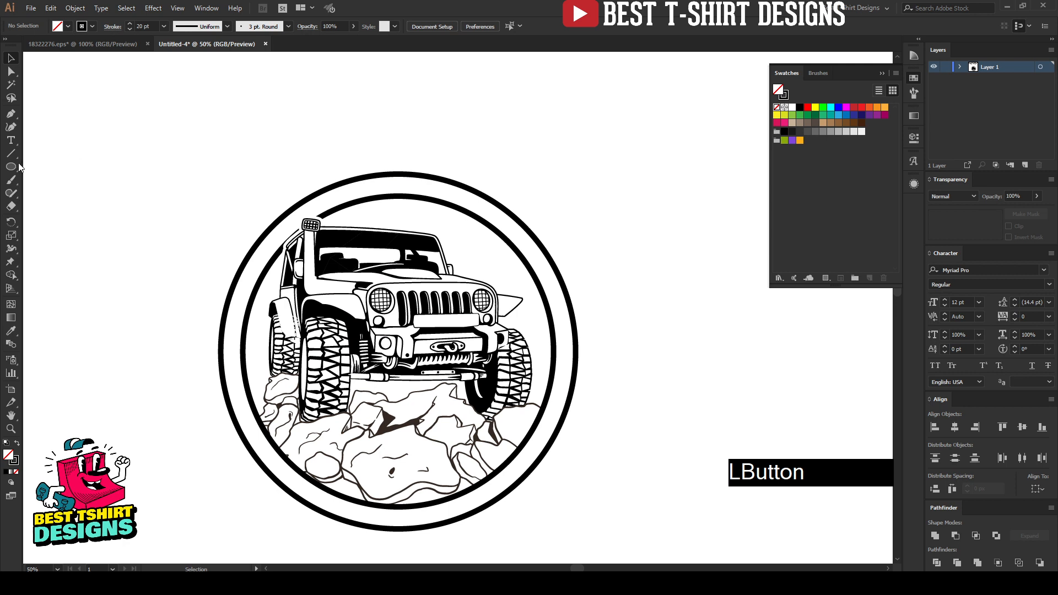
left_click_drag(19, 167, 61, 165)
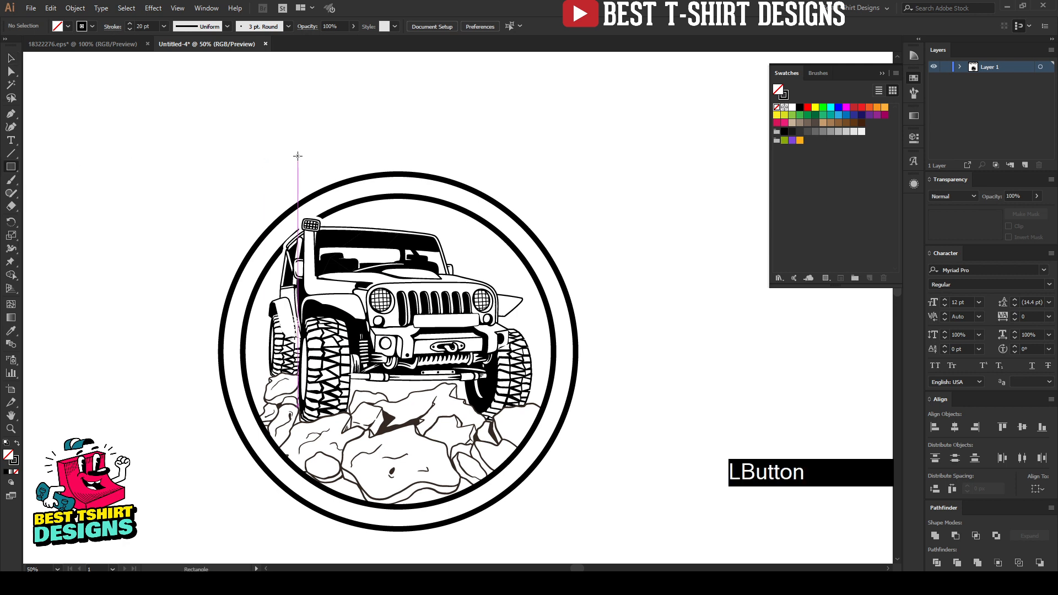
scroll(242, 144, "up", 1)
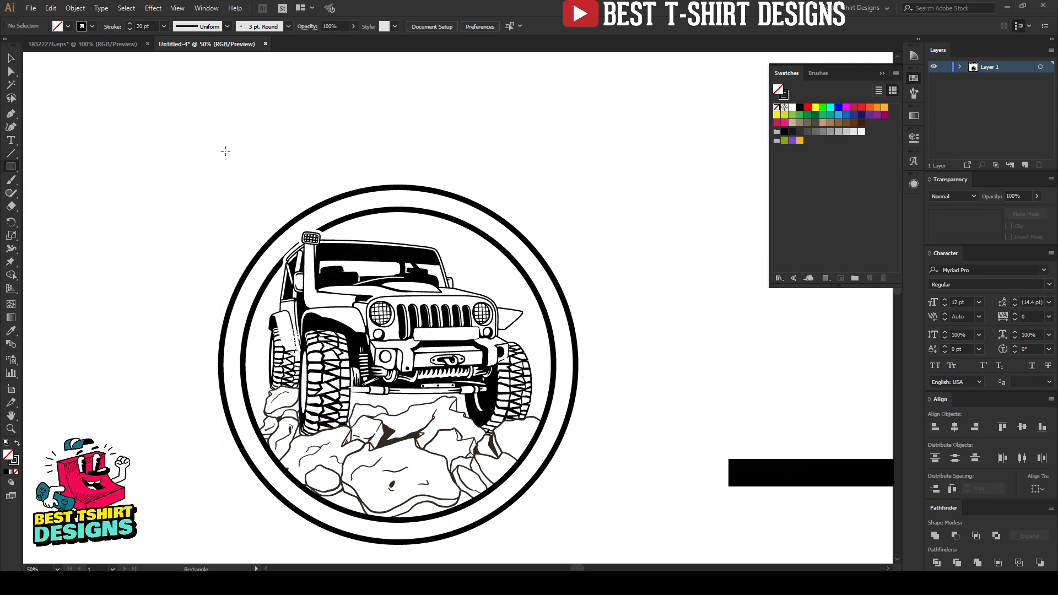
left_click_drag(221, 145, 576, 173)
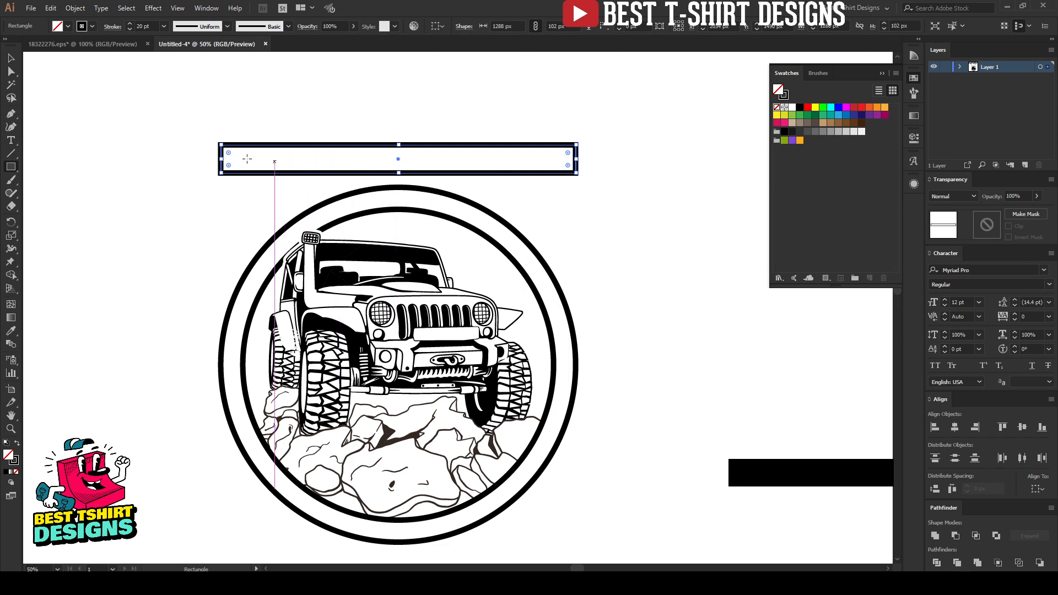
Draw a closed, notched ribbon tail with the Pen tool beside the rectangle's left end, matching its height
scroll(200, 156, "up", 1, "alt")
key("v")
left_click(11, 114)
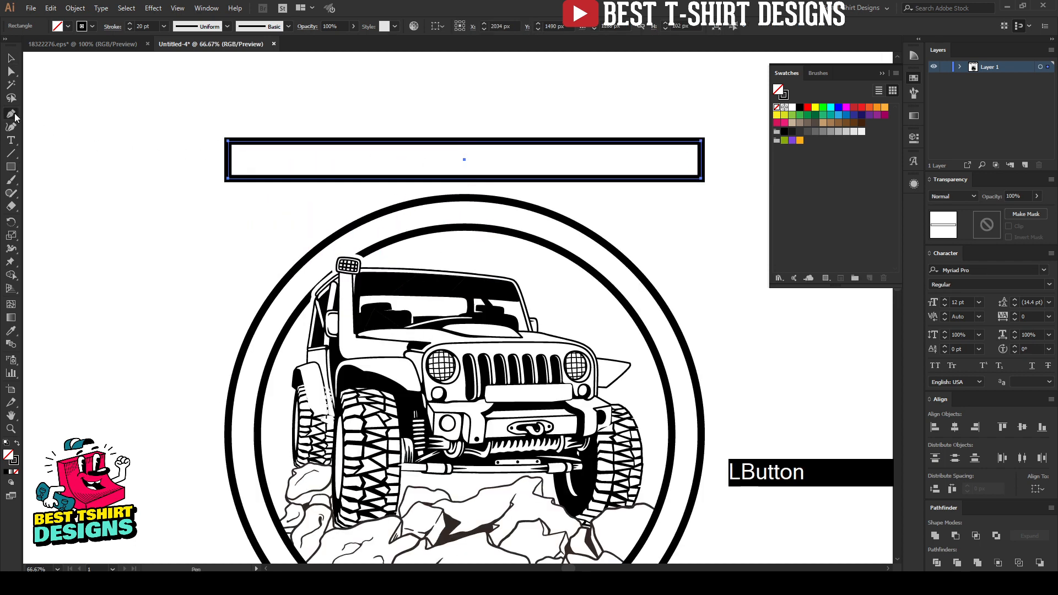
left_click(208, 141)
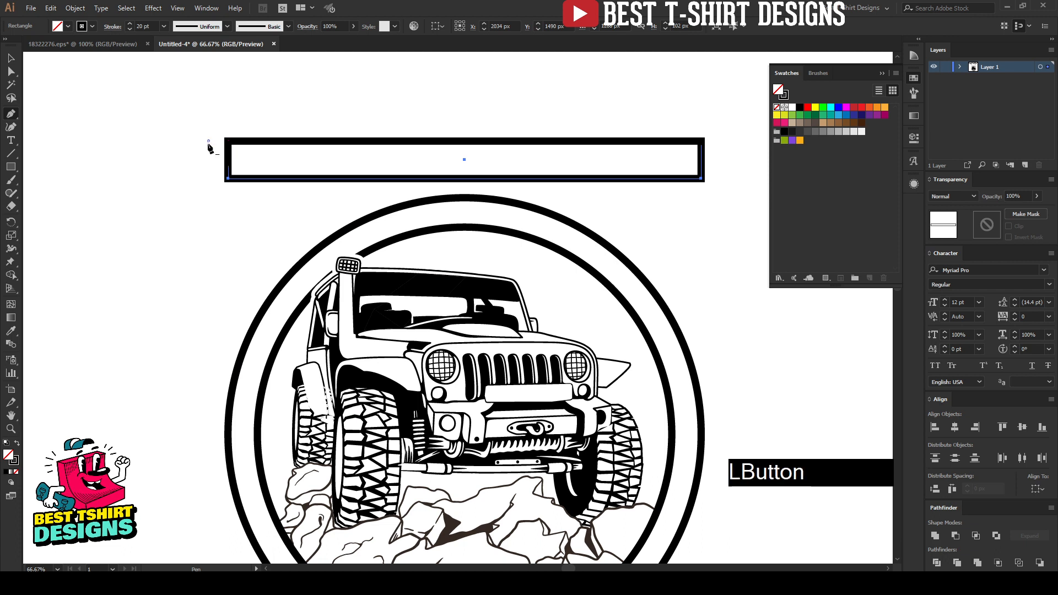
left_click(209, 178, "shift")
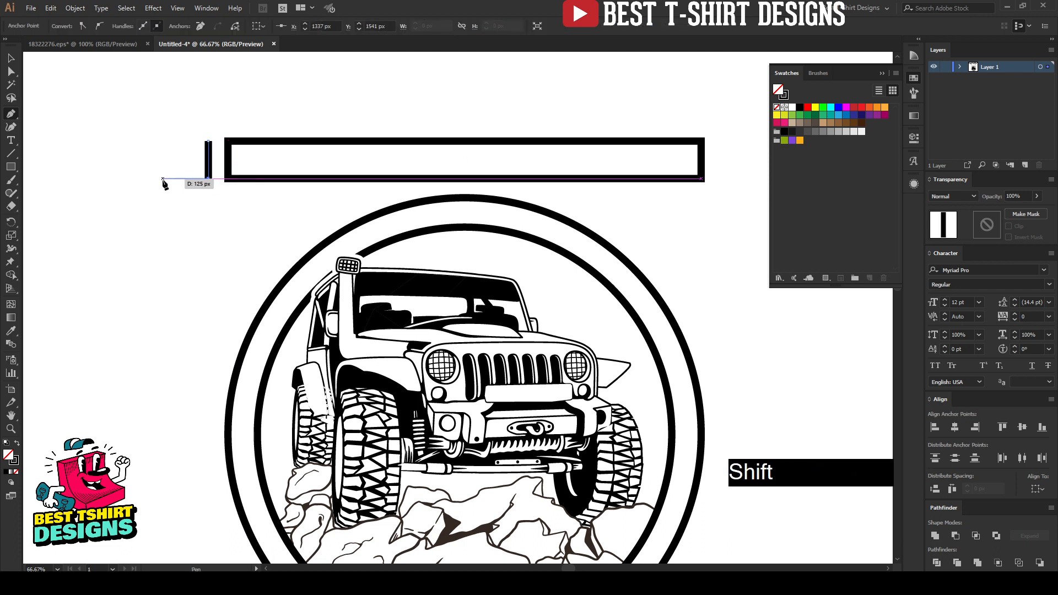
left_click(161, 177, "shift")
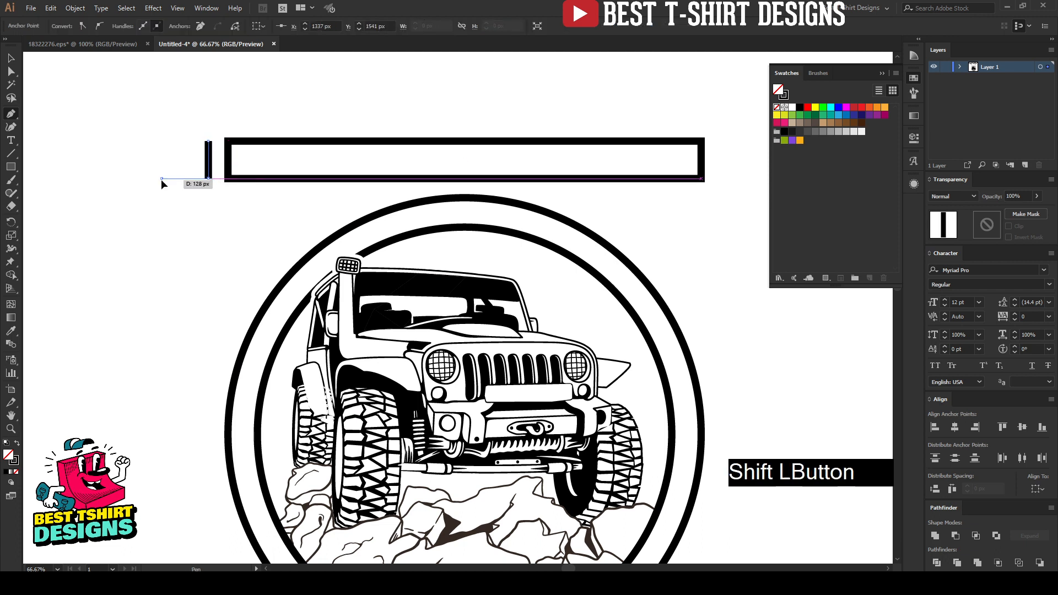
left_click(182, 160, "shift")
left_click(161, 141, "shift")
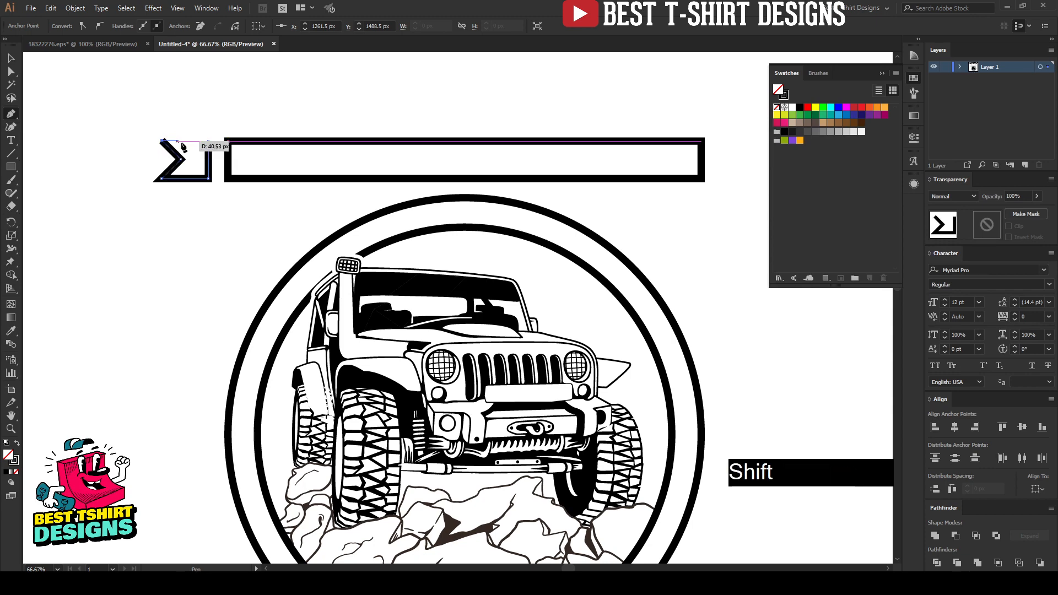
left_click(208, 141, "shift")
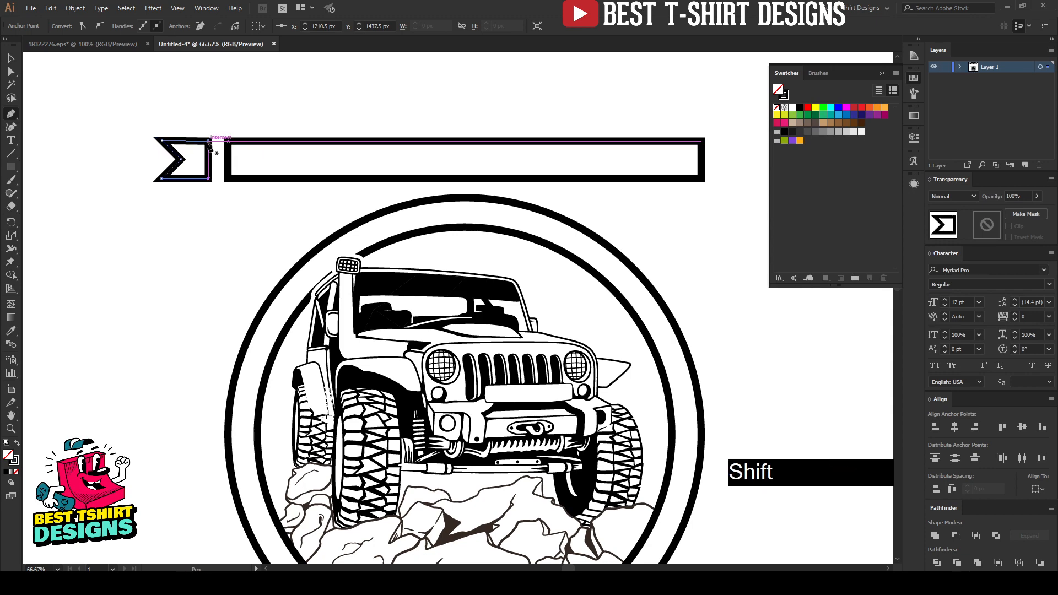
key("v")
left_click(229, 90)
Copy the ribbon tail to the rectangle's right end and mirror it so its notch faces outward
scroll(103, 150, "down", 1)
left_click_drag(124, 118, 593, 173)
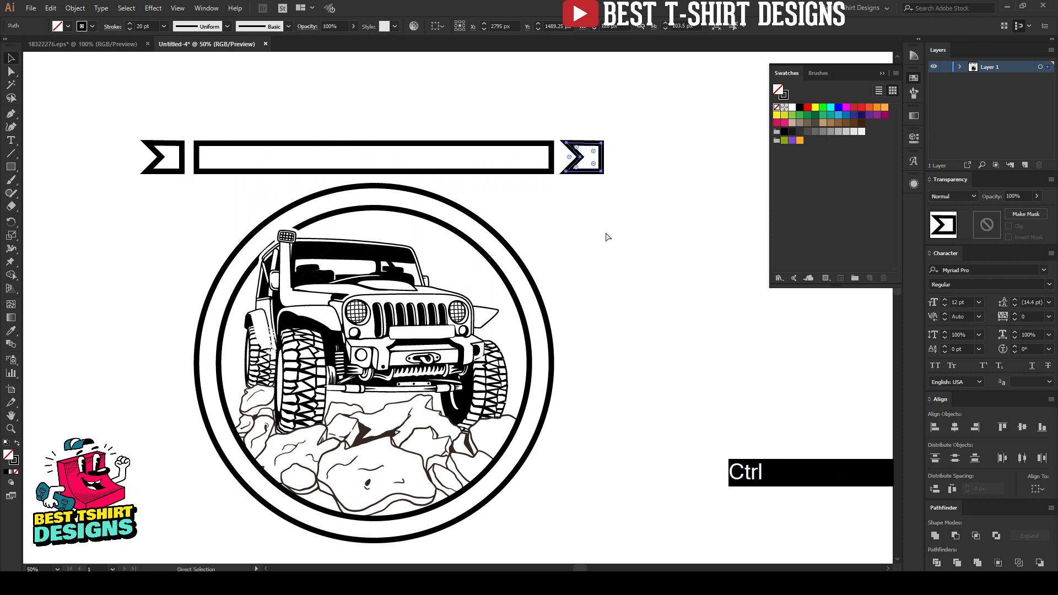
key("ctrl+r")
left_click(756, 428)
Nudge the rectangle and both ribbon tails together slightly upward, away from the outer circle
left_click_drag(112, 108, 627, 171)
scroll(303, 164, "up", 2)
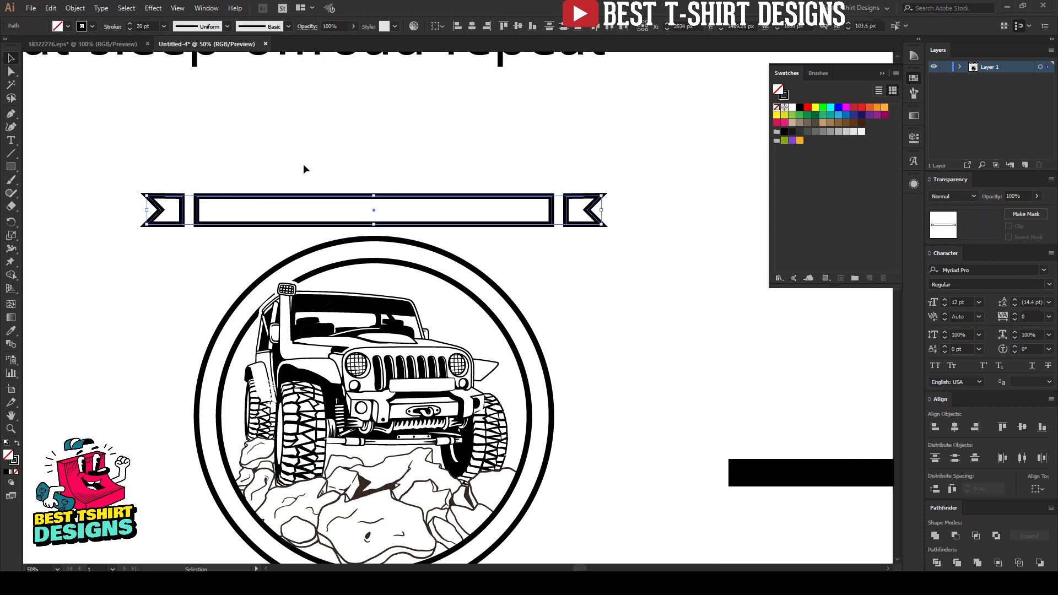
key("Up")
key("Up")
key("Up")
key("Up")
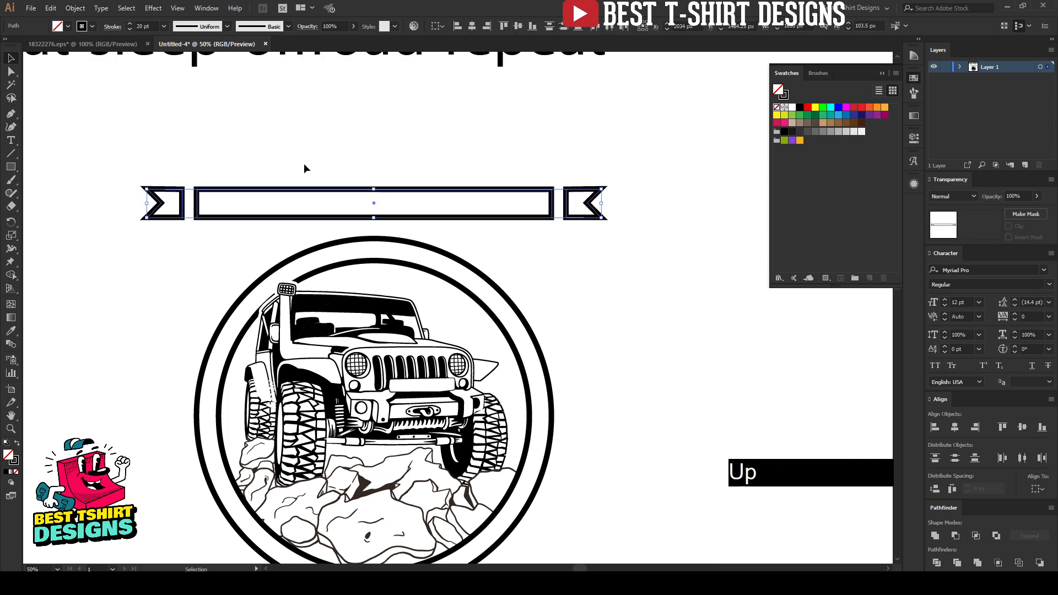
left_click(305, 169)
left_click_drag(124, 161, 592, 237)
left_click(75, 8)
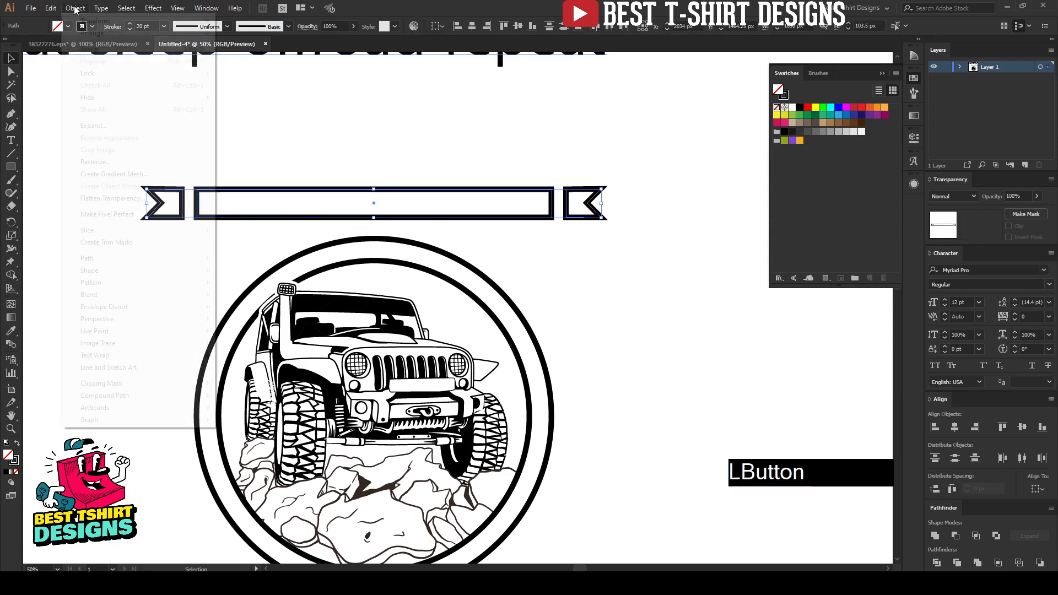
left_click(94, 125)
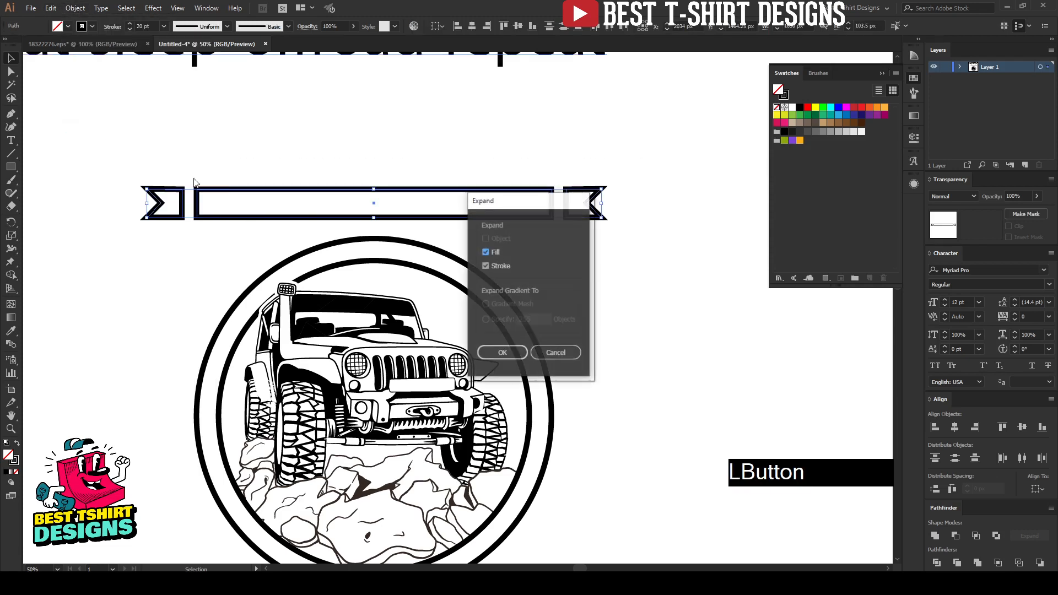
left_click(506, 352)
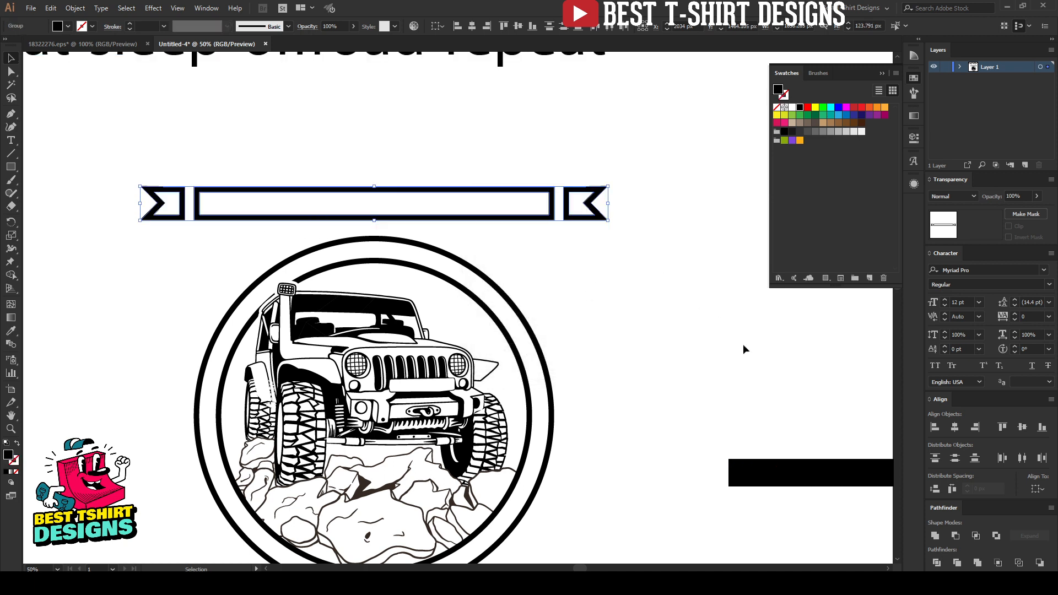
left_click(933, 535)
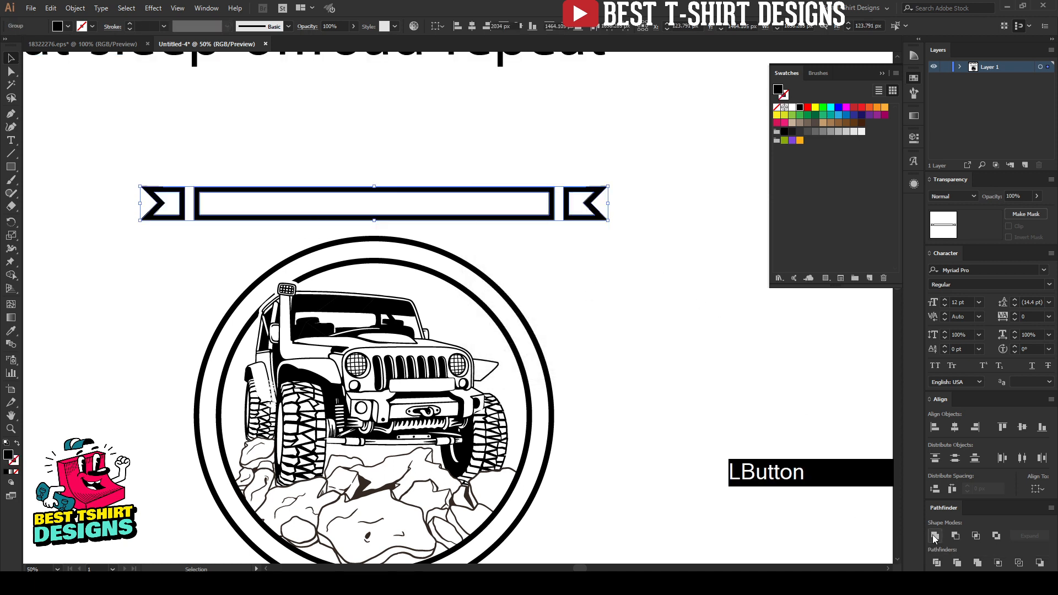
key("ctrl+z")
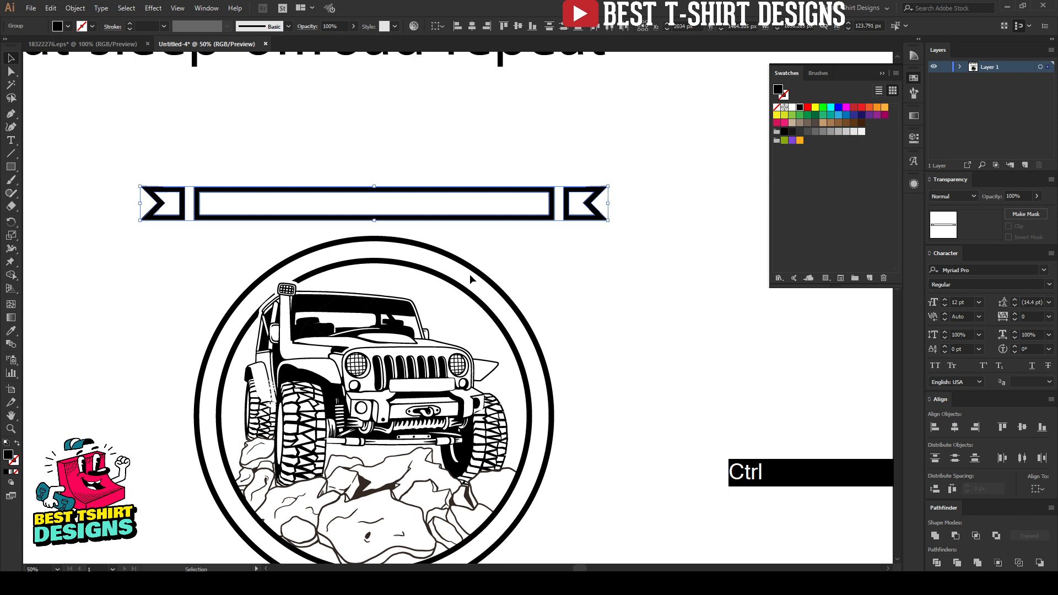
Stretch the rectangle and both ribbon tails upward together to a height of about 153 px
left_click(375, 193, "ctrl")
left_click_drag(375, 190, 375, 179)
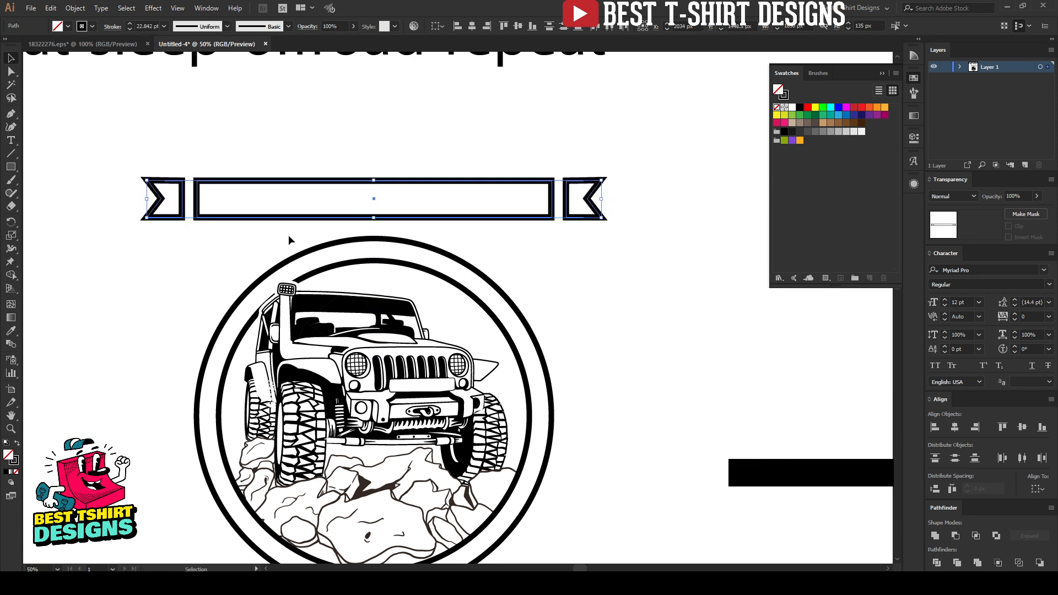
left_click_drag(373, 180, 373, 173)
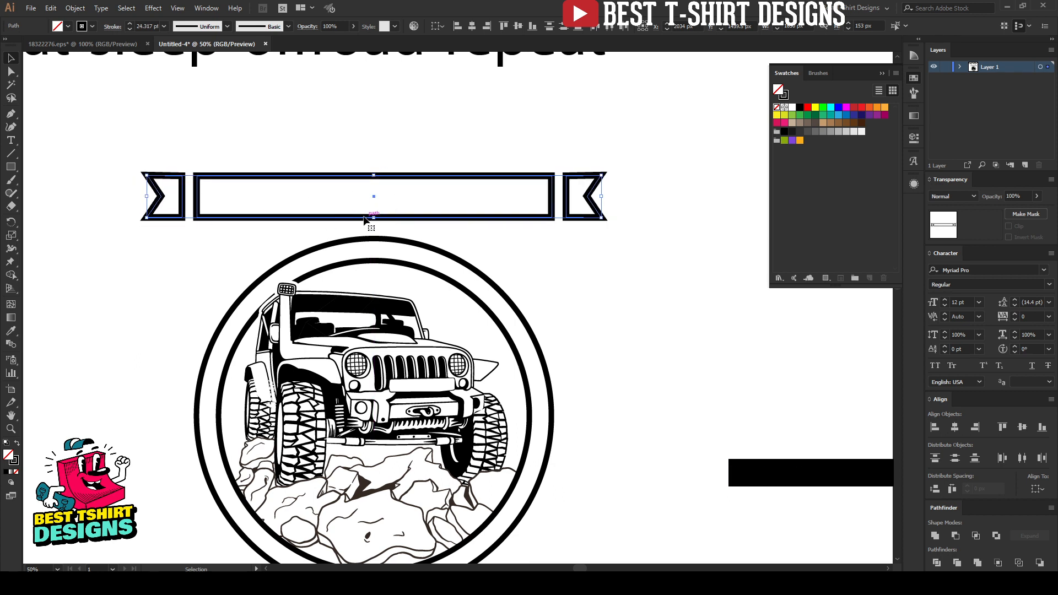
Expand the fill and stroke of the three banner pieces and unite them with Pathfinder
left_click(76, 8)
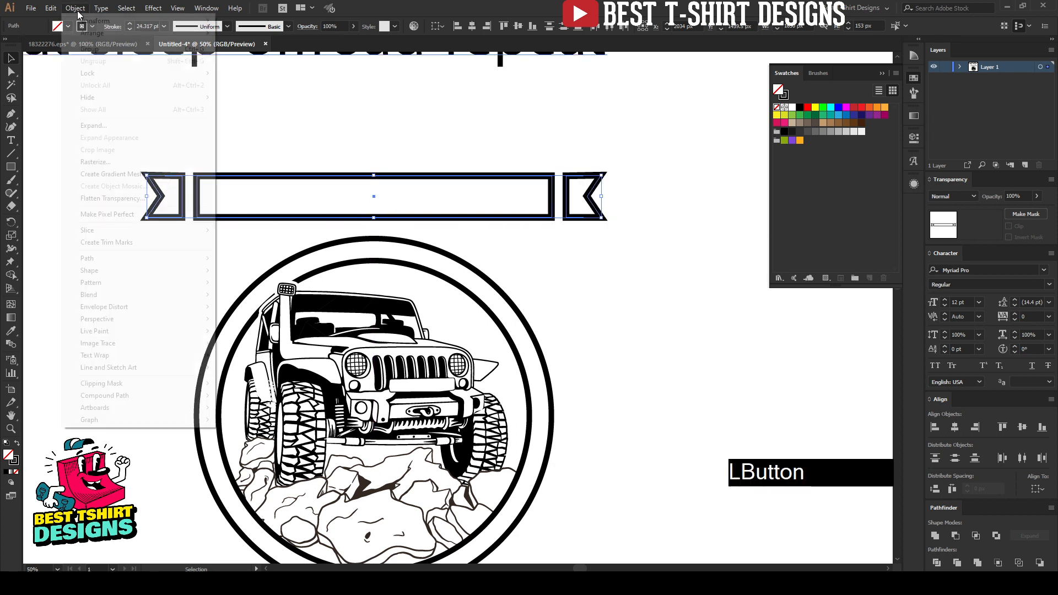
left_click(91, 125)
left_click(500, 352)
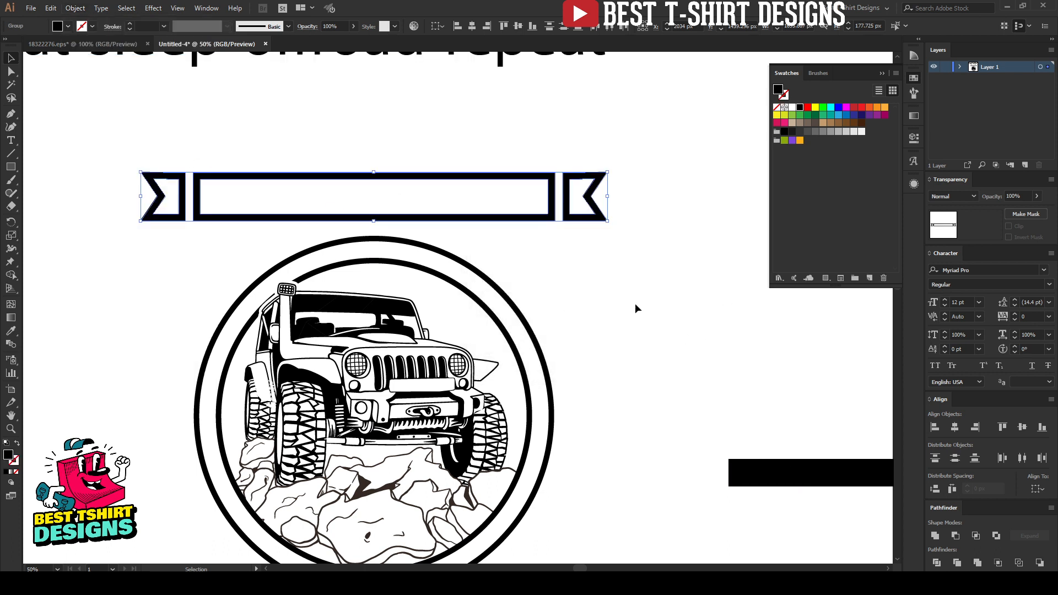
left_click(933, 533)
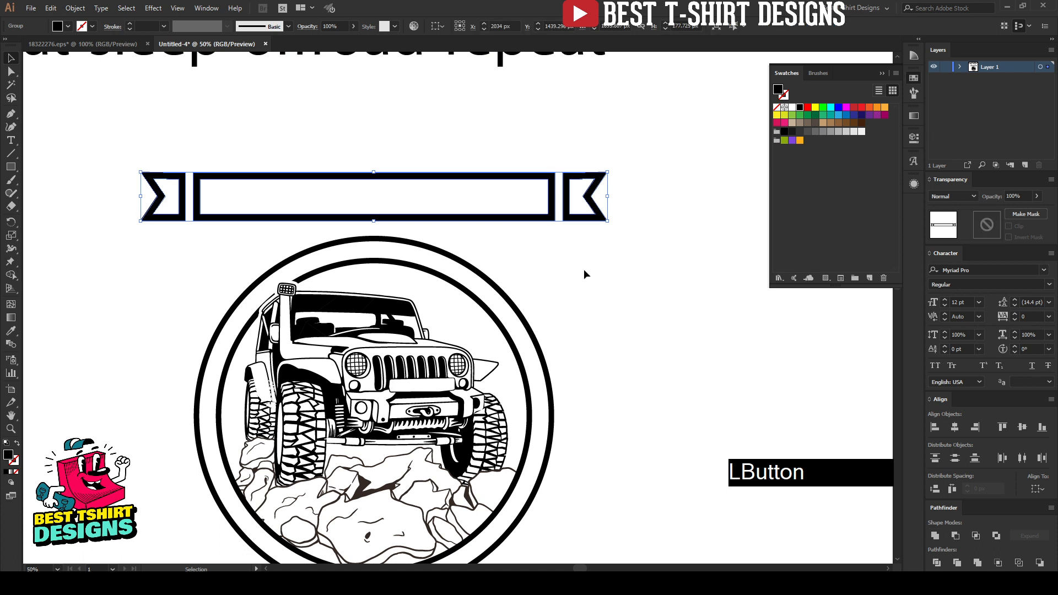
left_click(219, 118)
Draw a black-filled rectangle about 1696 × 178 px above the banner, aligned with the banner's full width
scroll(219, 118, "up", 1)
left_click(11, 166)
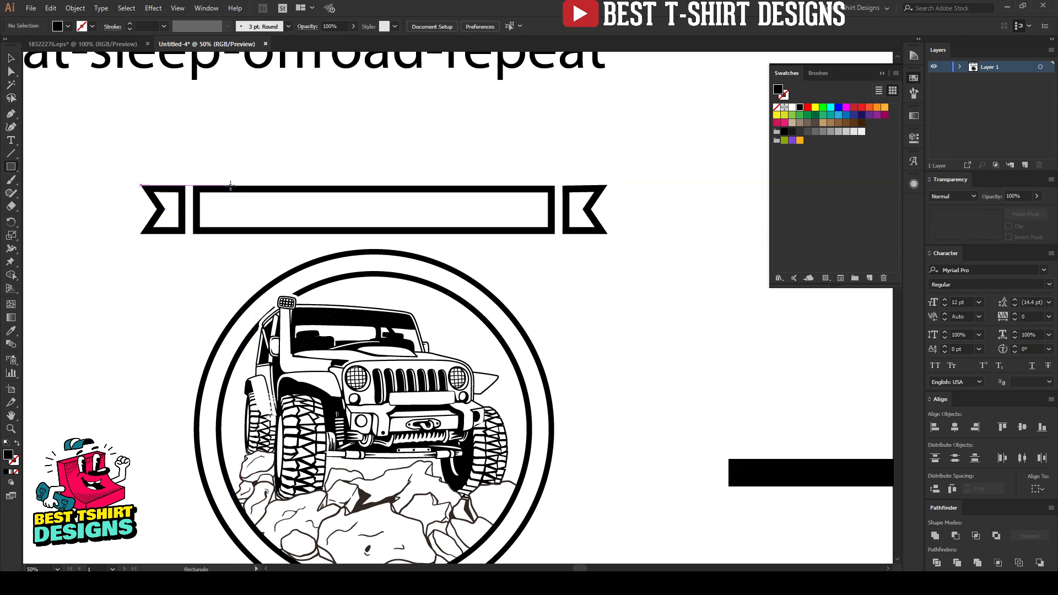
mouse_move(230, 186)
left_mouse_down()
mouse_move(323, 233)
mouse_move(250, 143)
mouse_move(219, 157)
left_mouse_up()
key("v")
left_click_drag(143, 155, 142, 152)
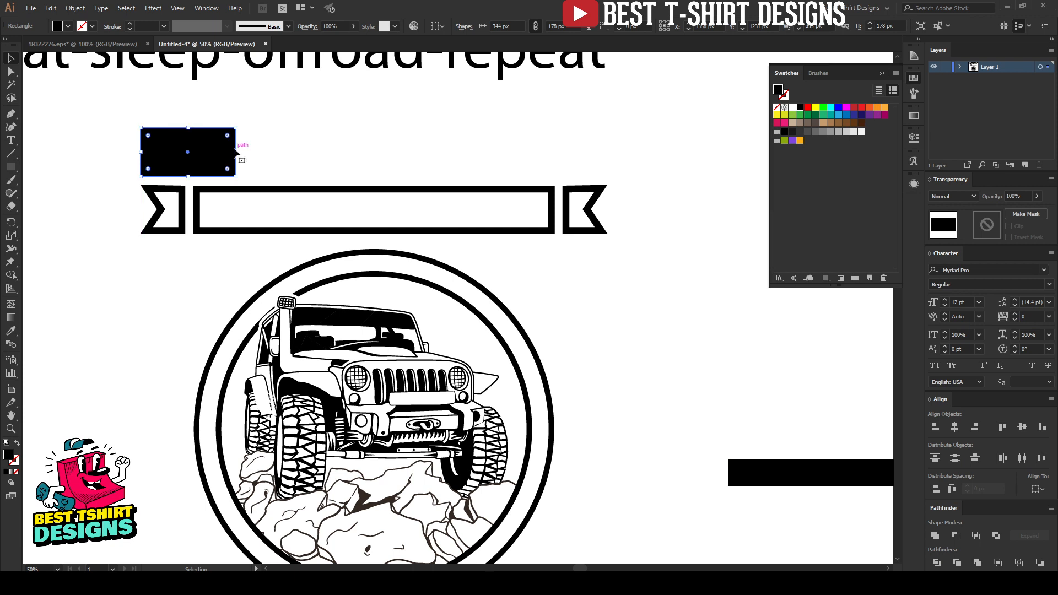
left_click_drag(237, 151, 609, 157)
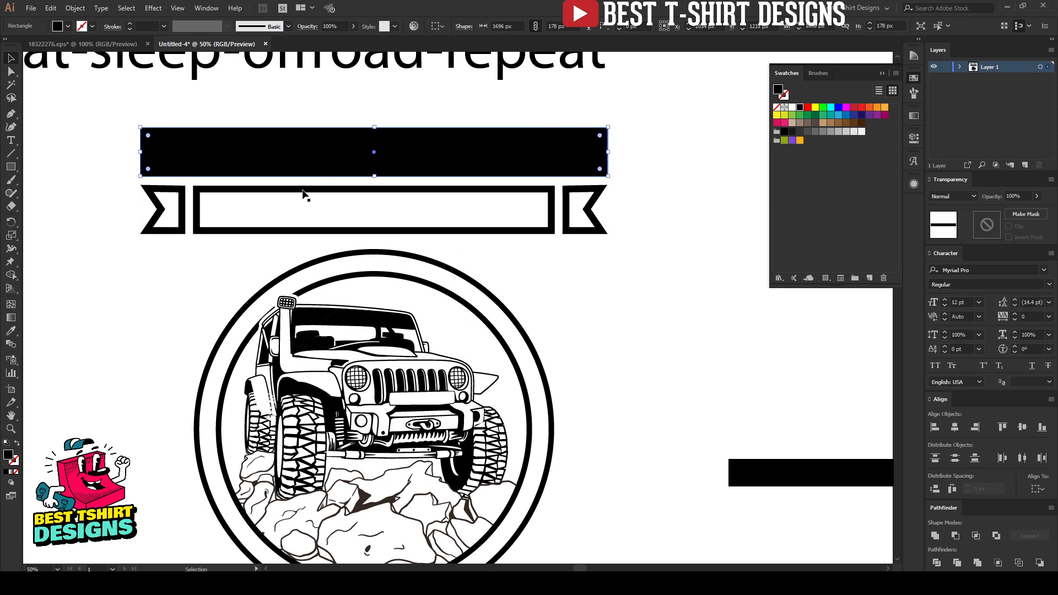
Round the black bar's ends fully and reduce its height to about 153 px, with a corner radius of 76.5 px
left_click_drag(148, 137, 382, 178)
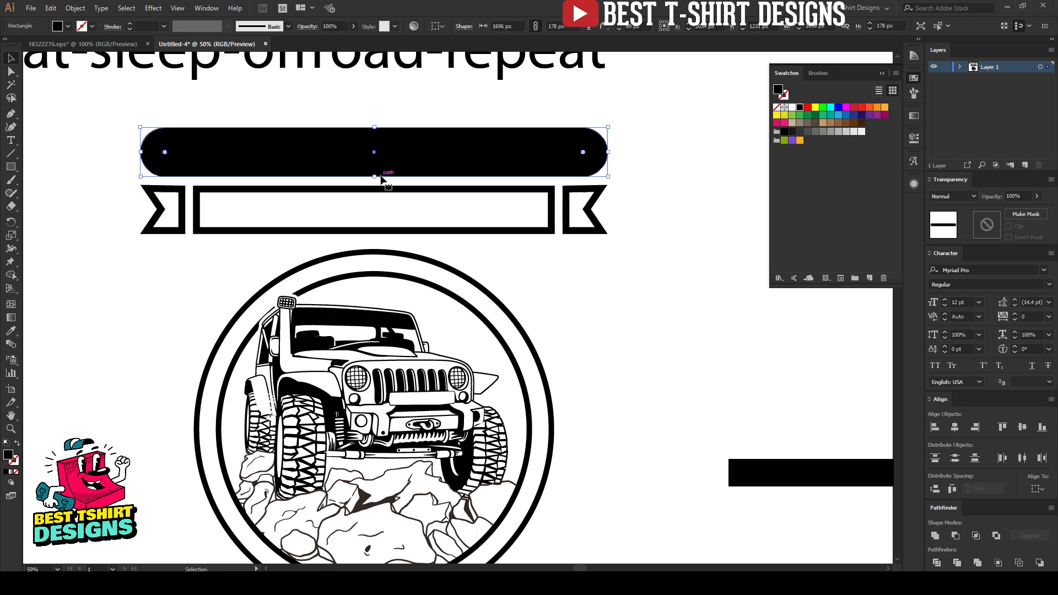
left_click(655, 190)
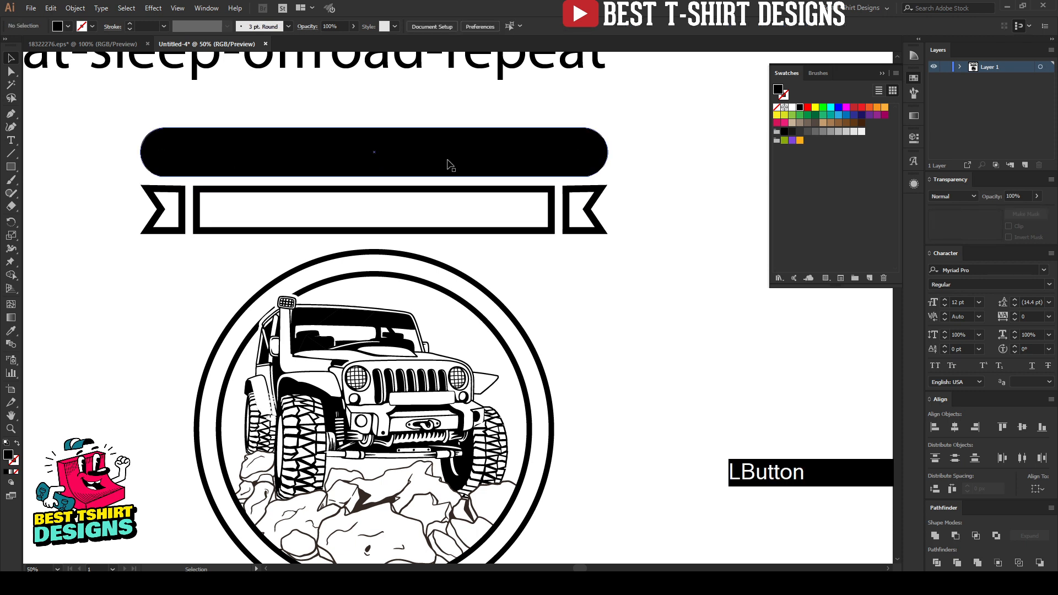
left_click(388, 174)
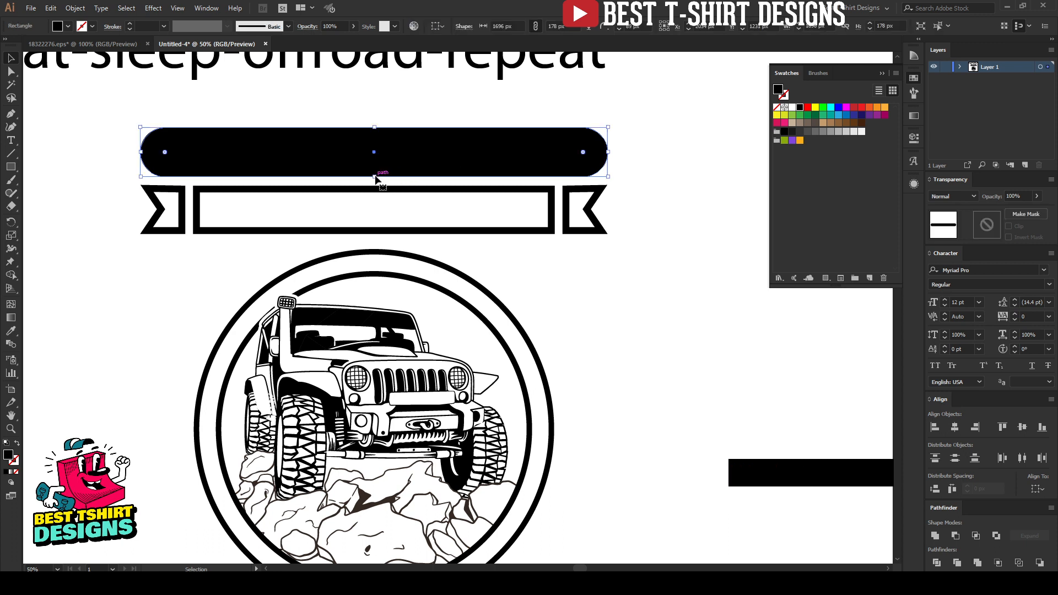
left_click_drag(377, 177, 377, 169)
left_click(277, 172)
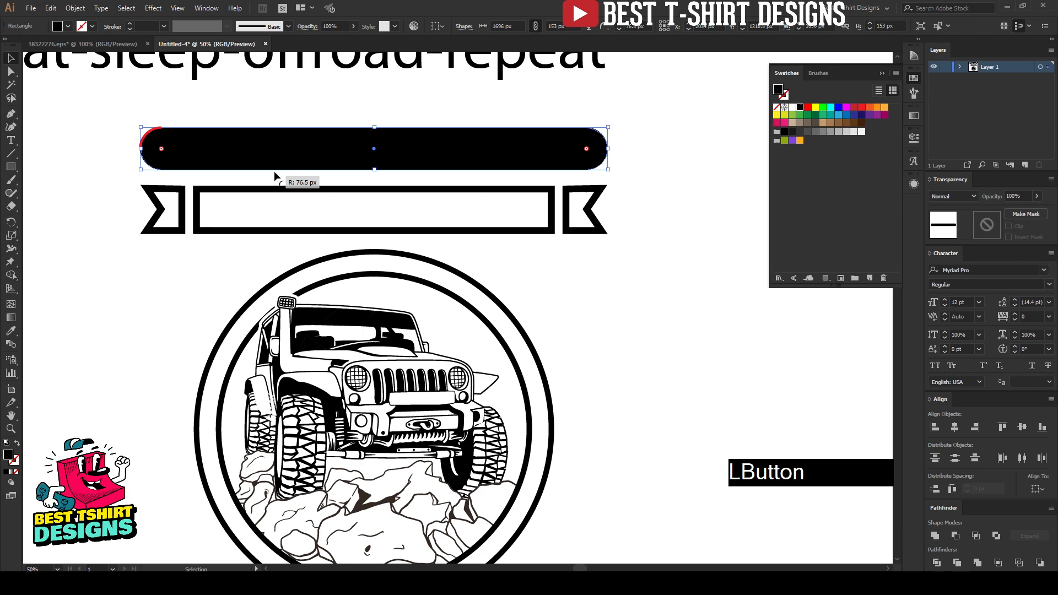
left_click(641, 167)
Create an art brush from the united ribbon banner, keeping the default brush options
scroll(360, 200, "down", 1)
left_click(168, 211)
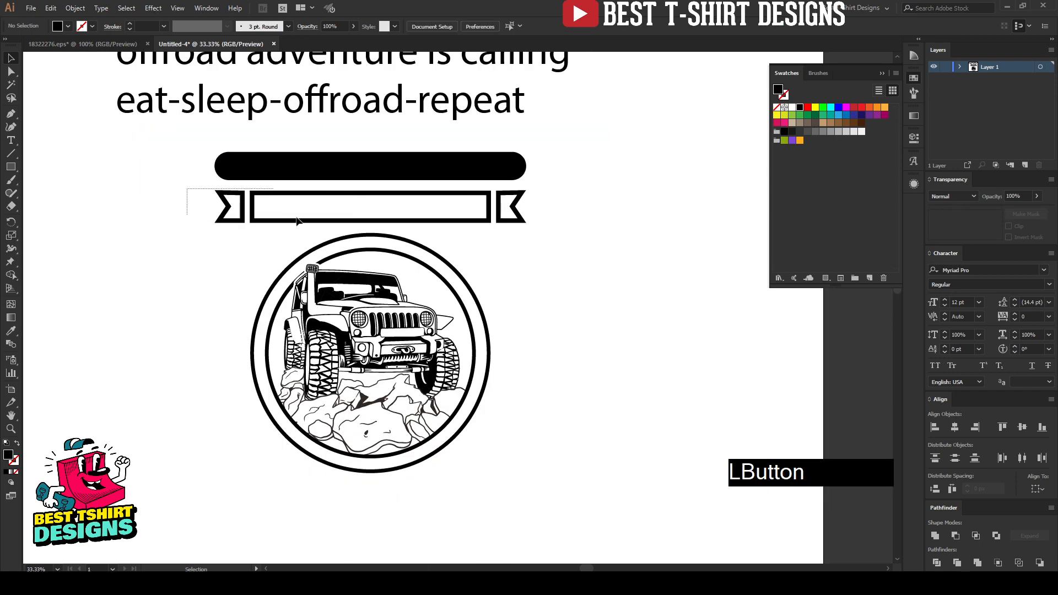
left_click_drag(296, 220, 364, 222)
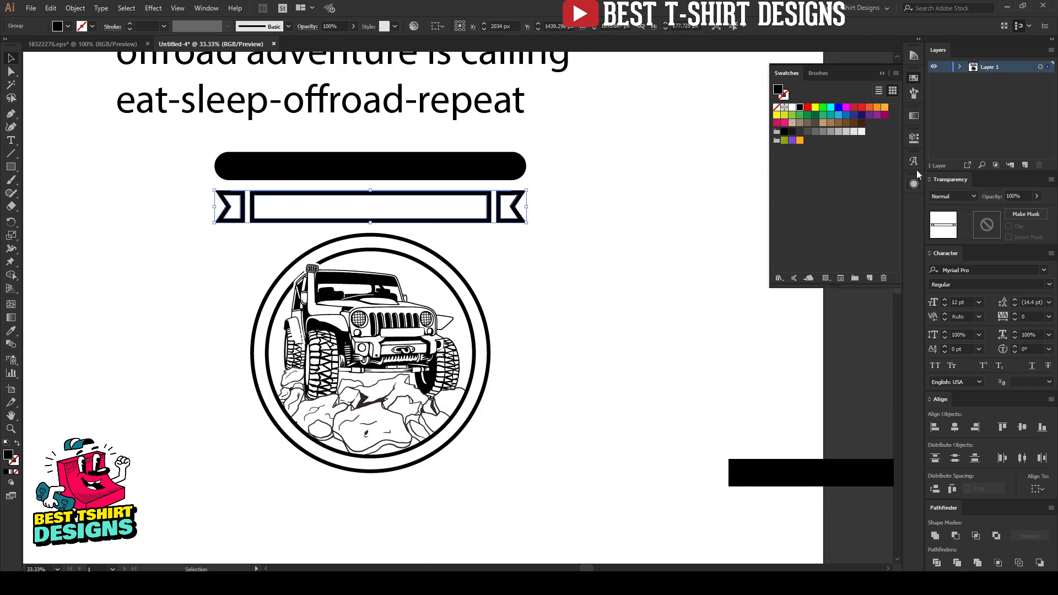
left_click(912, 91)
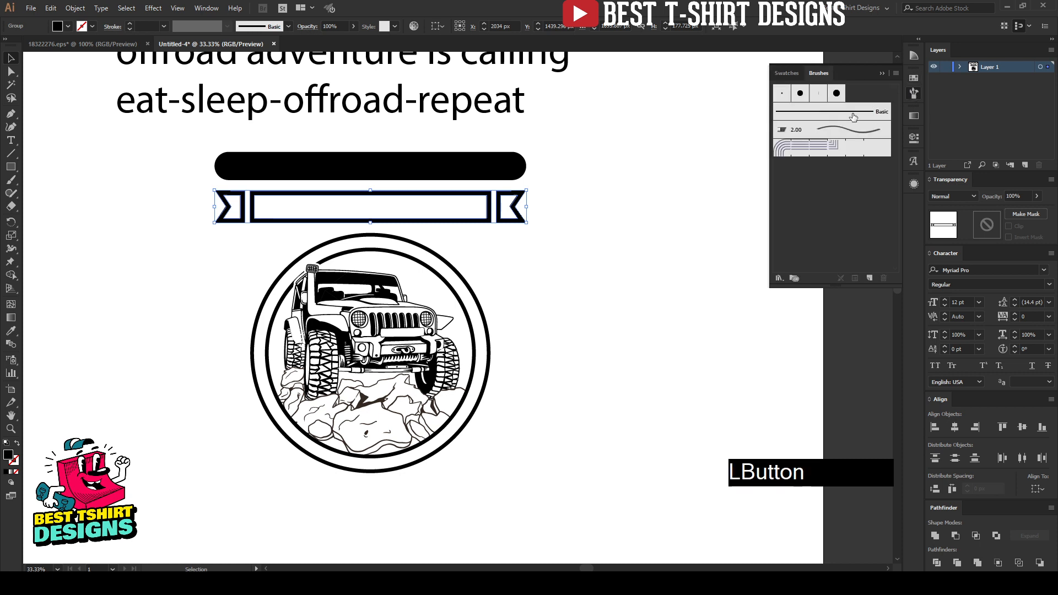
left_click(872, 276)
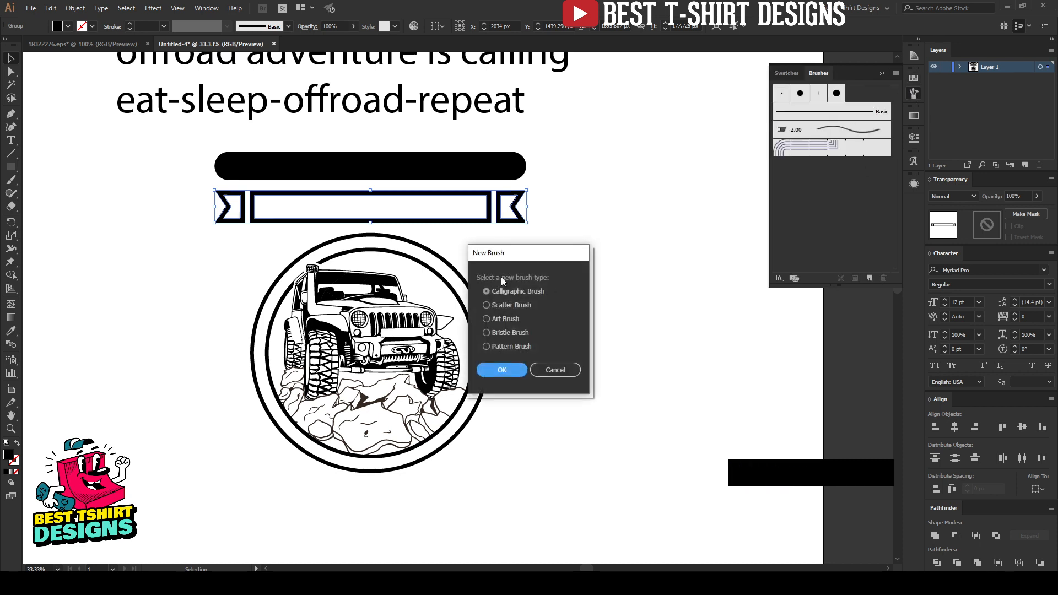
left_click(498, 319)
left_click(502, 371)
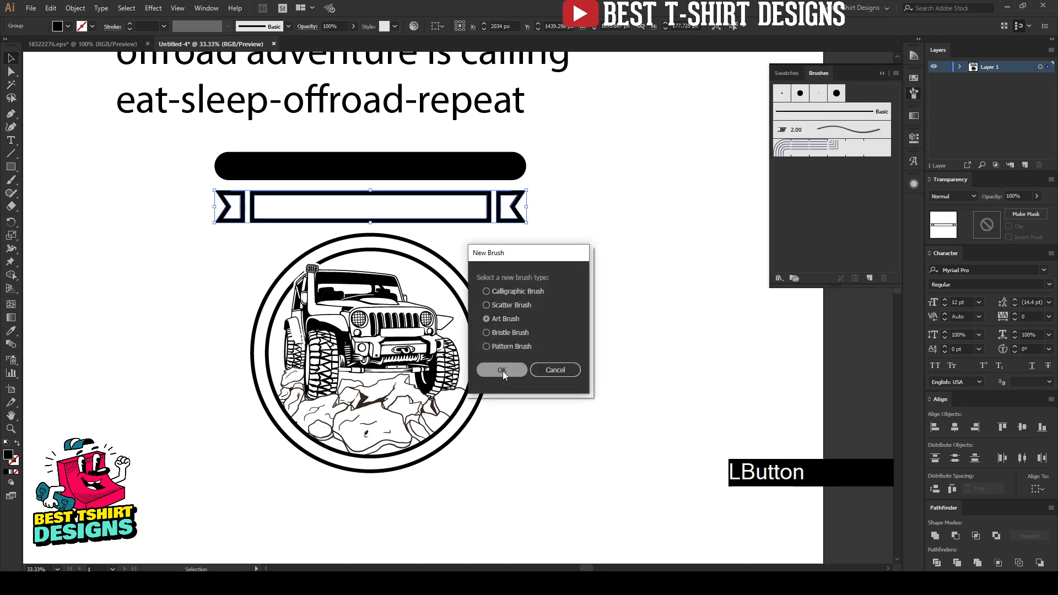
left_click(806, 387)
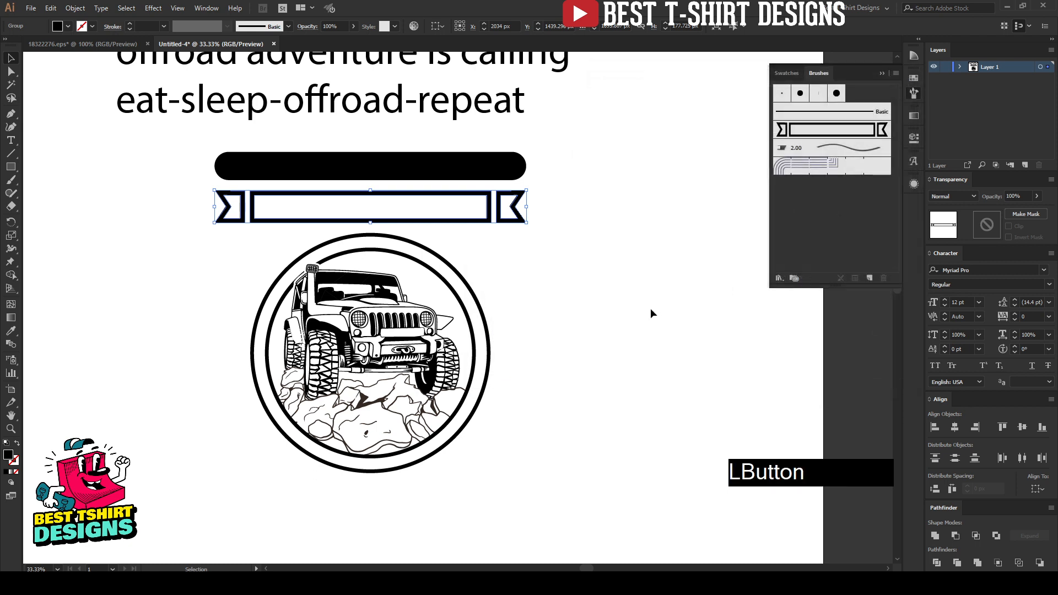
Create a second art brush from the rounded black bar, stretched to fit stroke length
left_click(406, 174)
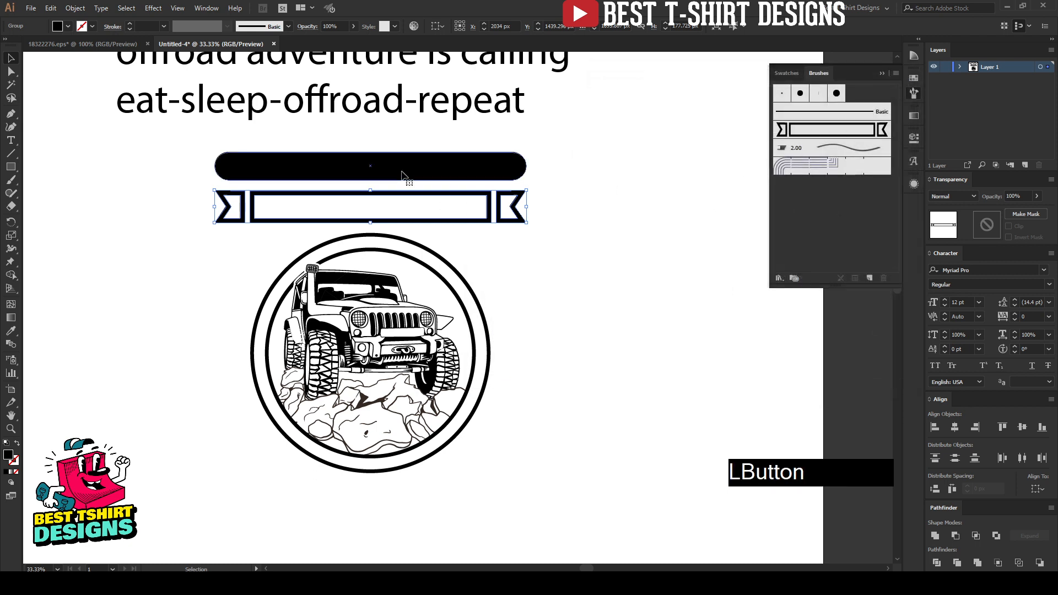
left_click(870, 279)
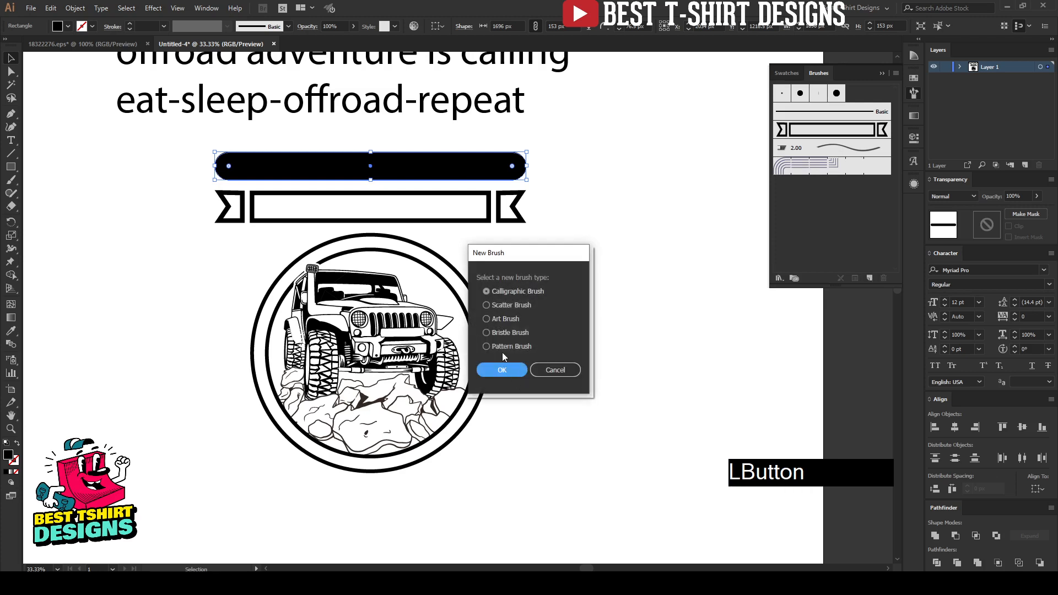
left_click(498, 320)
left_click(504, 371)
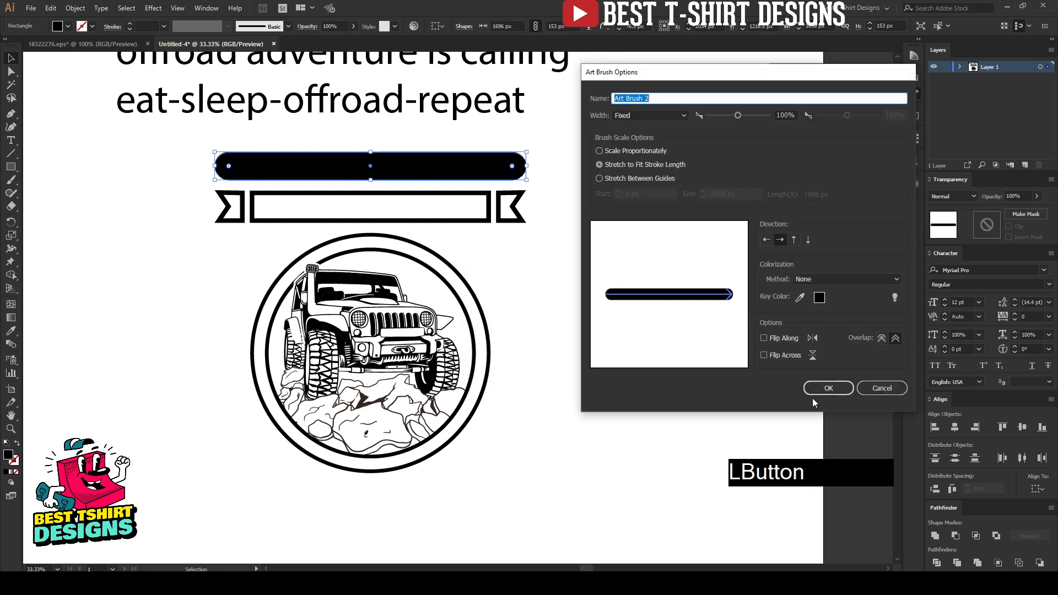
left_click(826, 386)
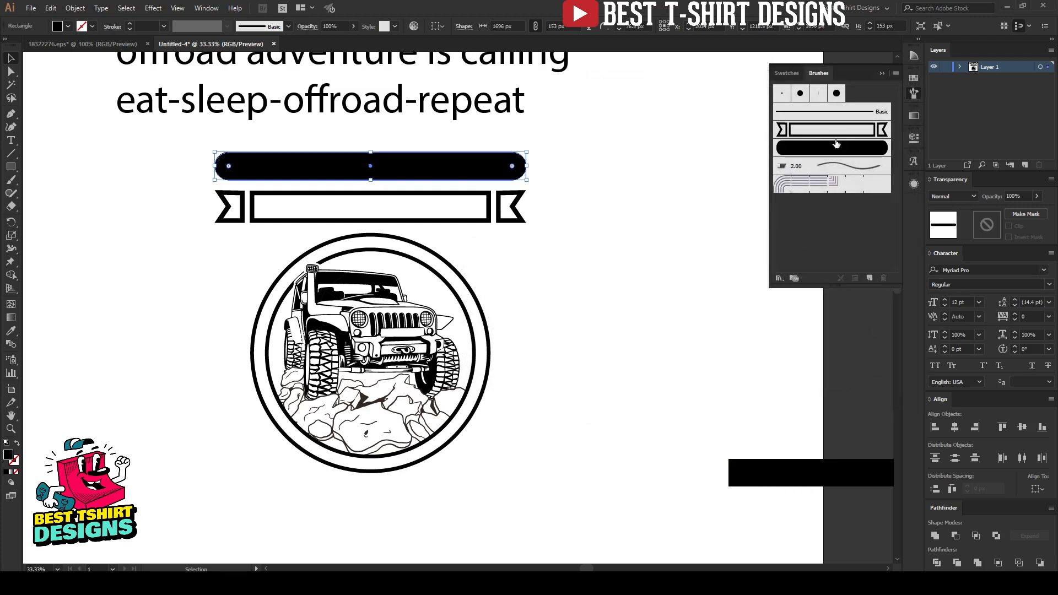
left_click(593, 253)
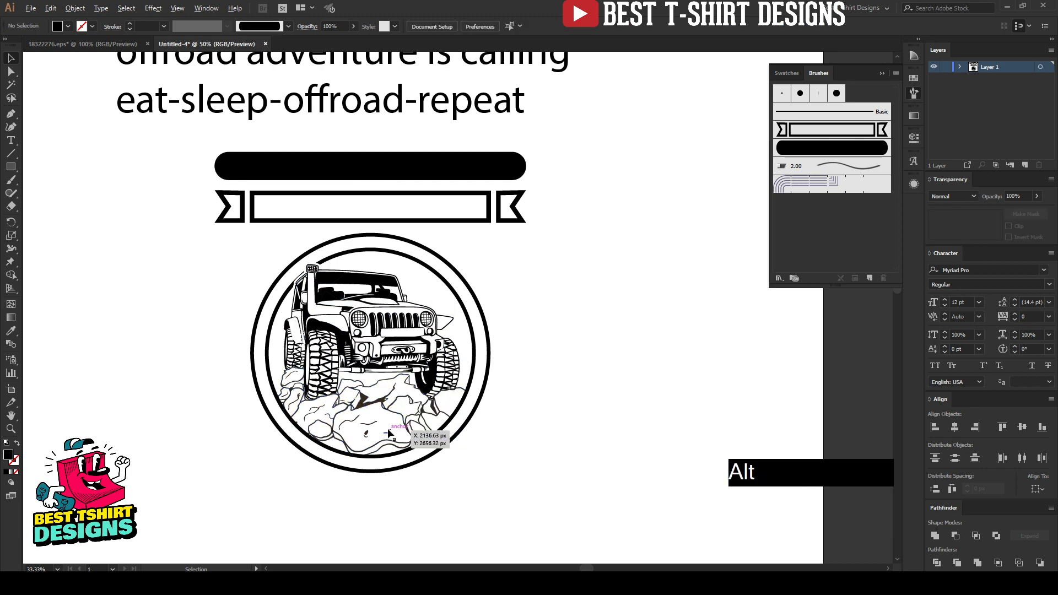
Duplicate the outer circle in place, and lock and hide the upper of the two copies
scroll(389, 433, "up", 1)
scroll(523, 178, "up", 2)
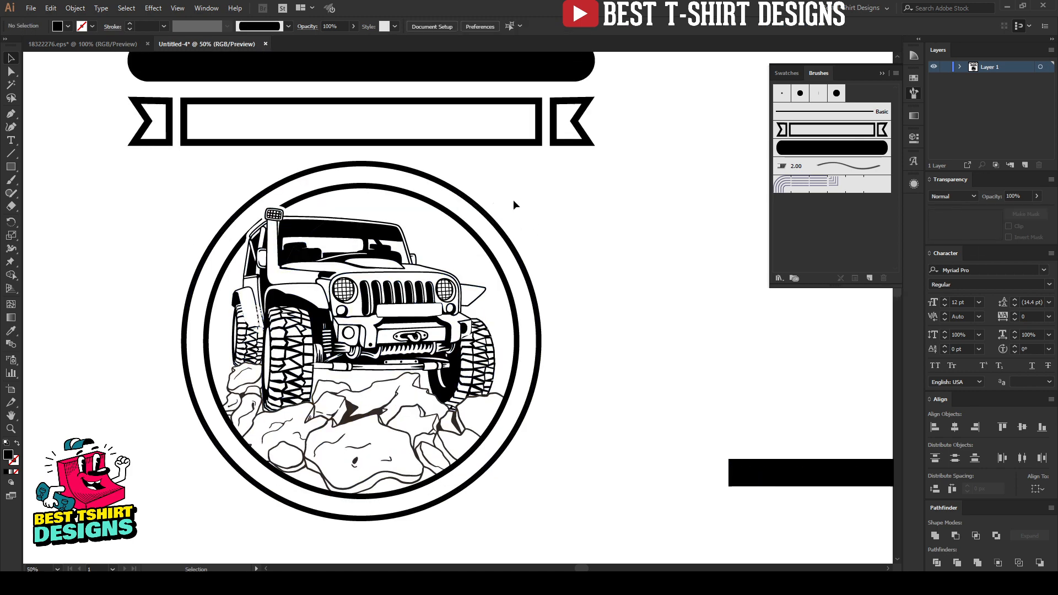
scroll(523, 203, "down", 1)
left_click(532, 248)
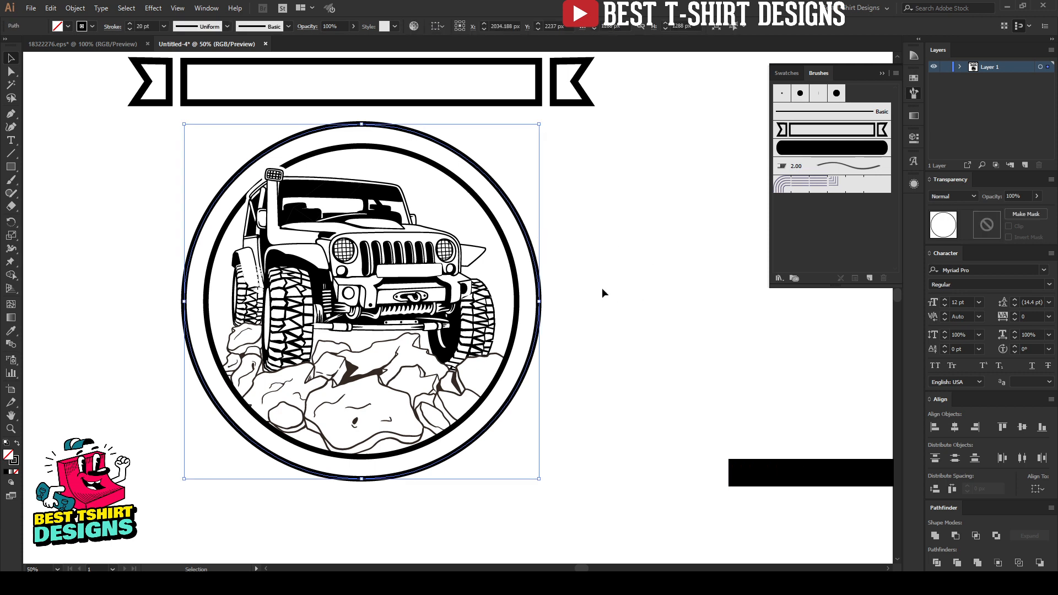
key("ctrl")
key("ctrl")
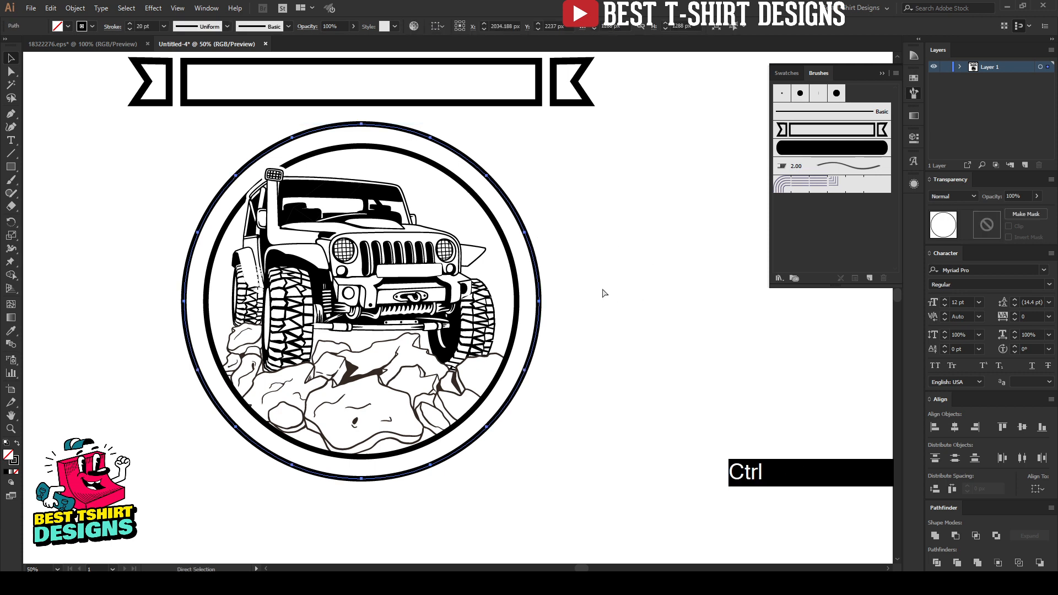
key("ctrl")
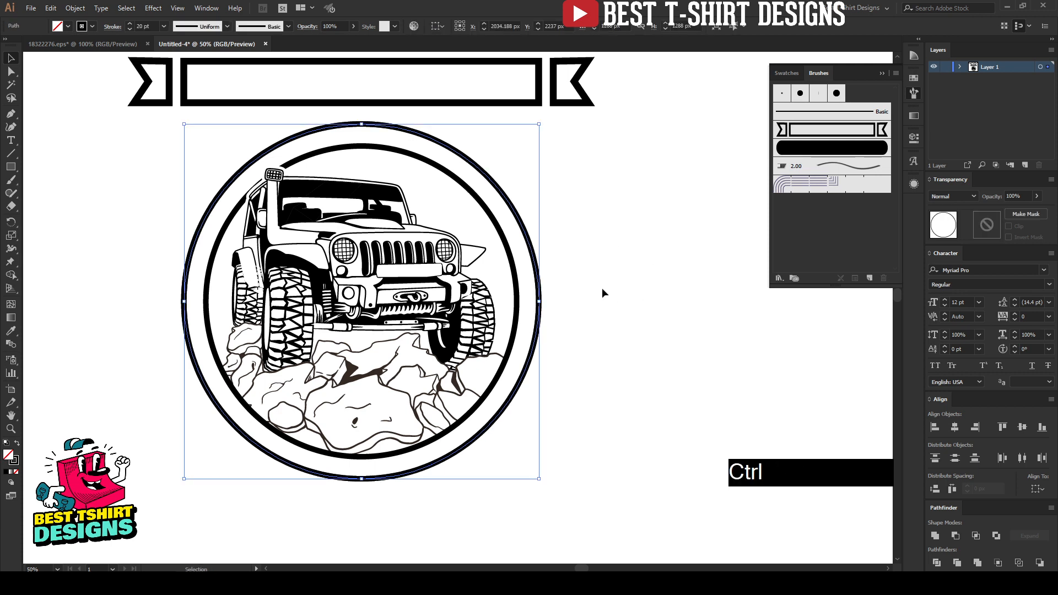
left_click(958, 68)
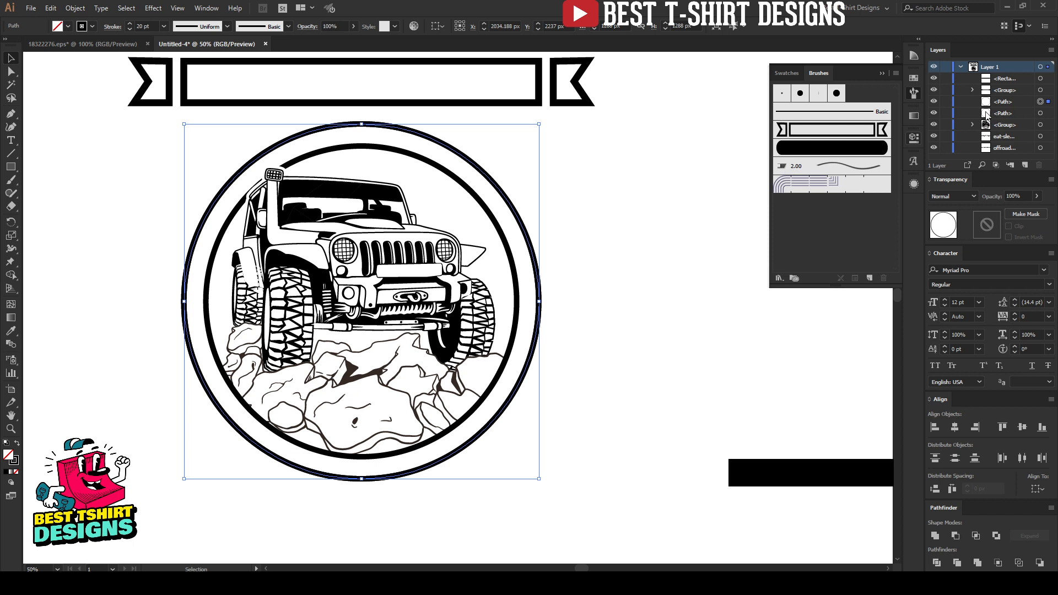
left_click(945, 102)
left_click(934, 102)
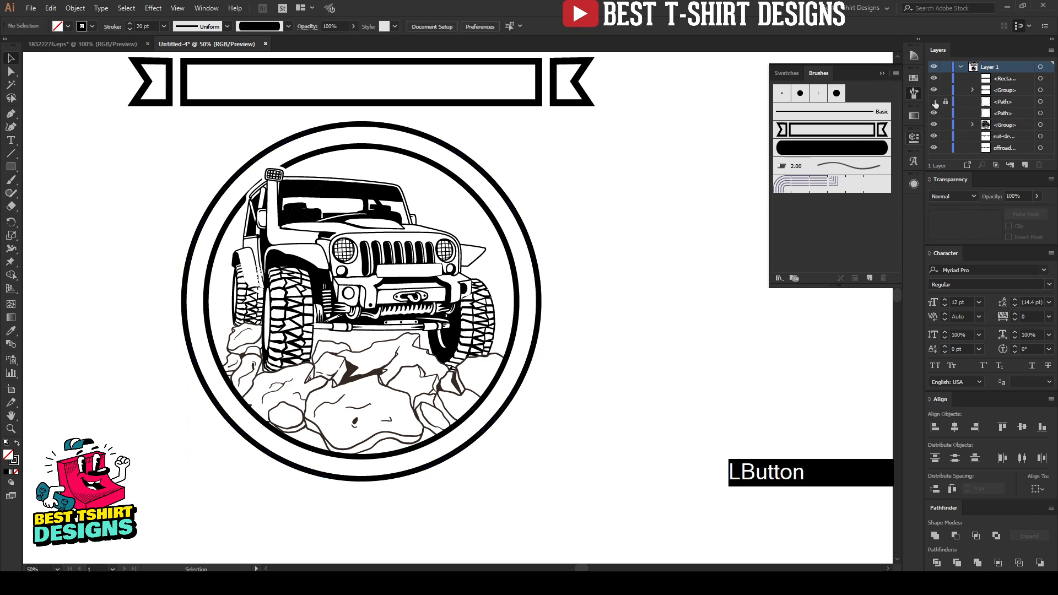
Select the visible outer circle and delete its bottom anchor point to open the path
left_click(1040, 114)
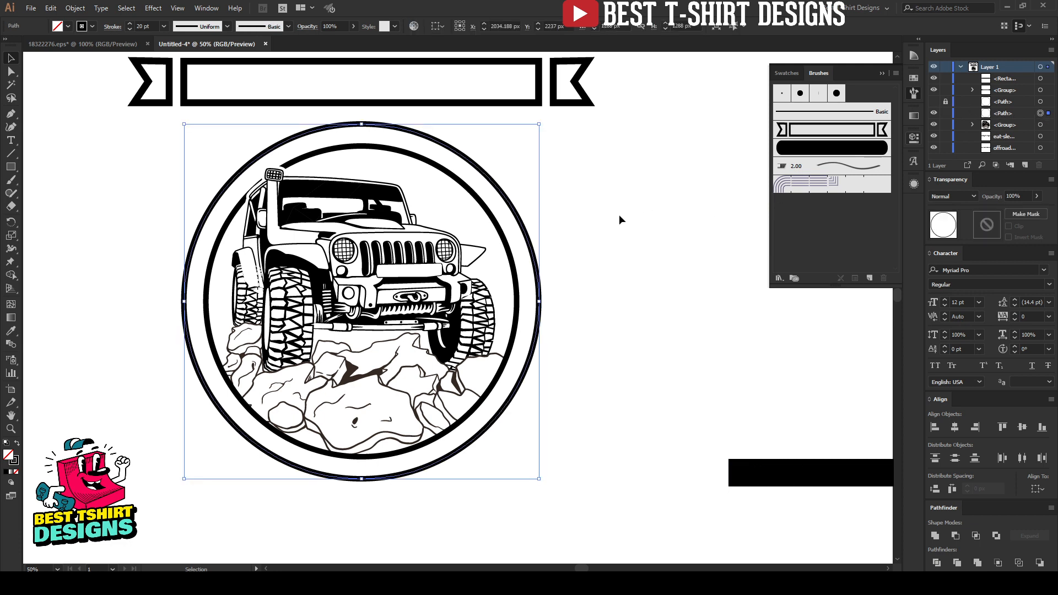
key("ctrl")
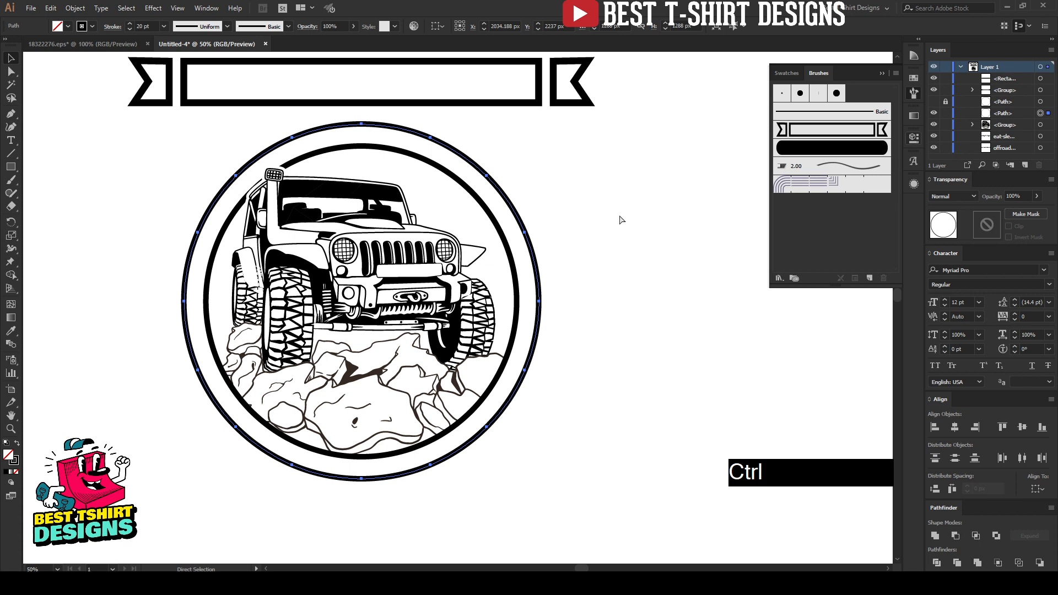
key("ctrl+c")
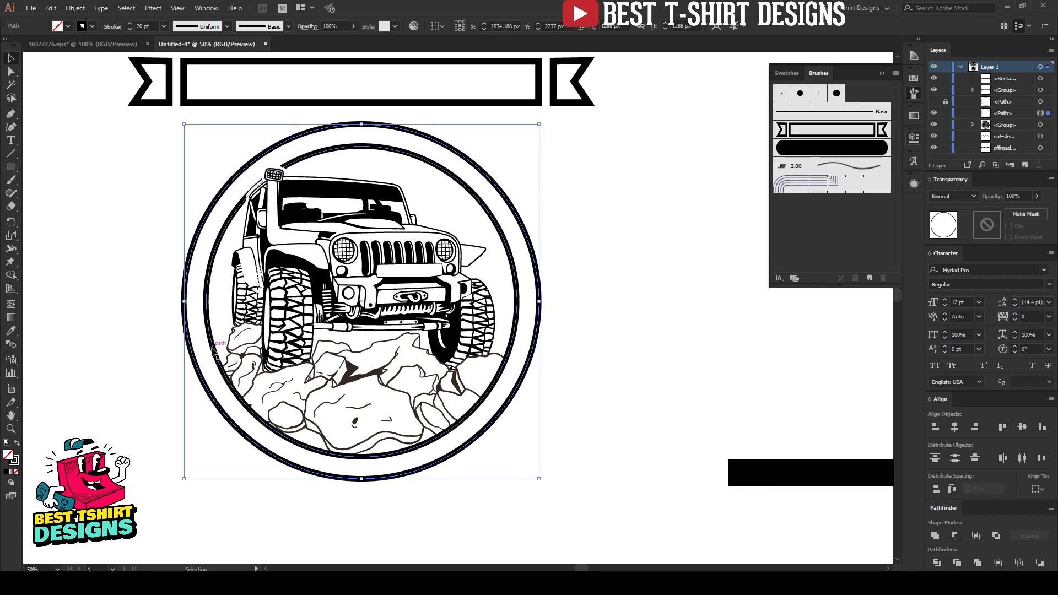
left_click(11, 71)
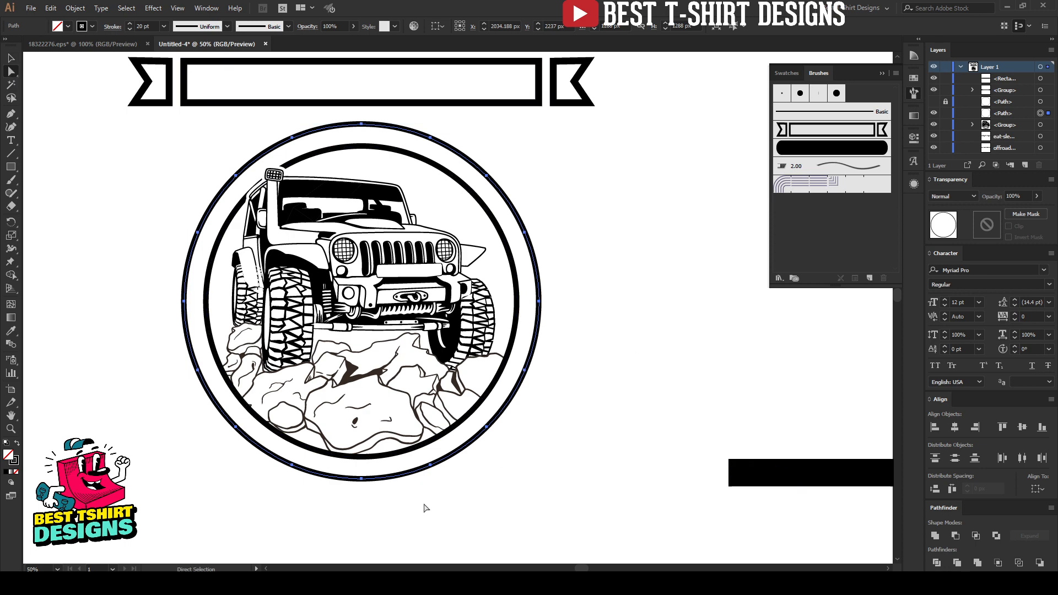
left_click(362, 479)
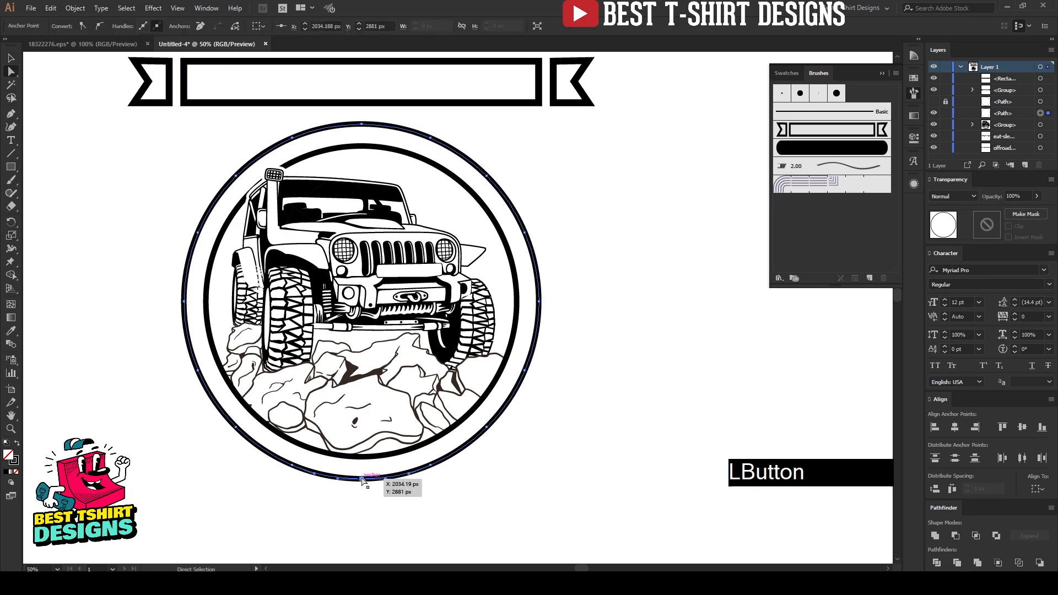
key("Delete")
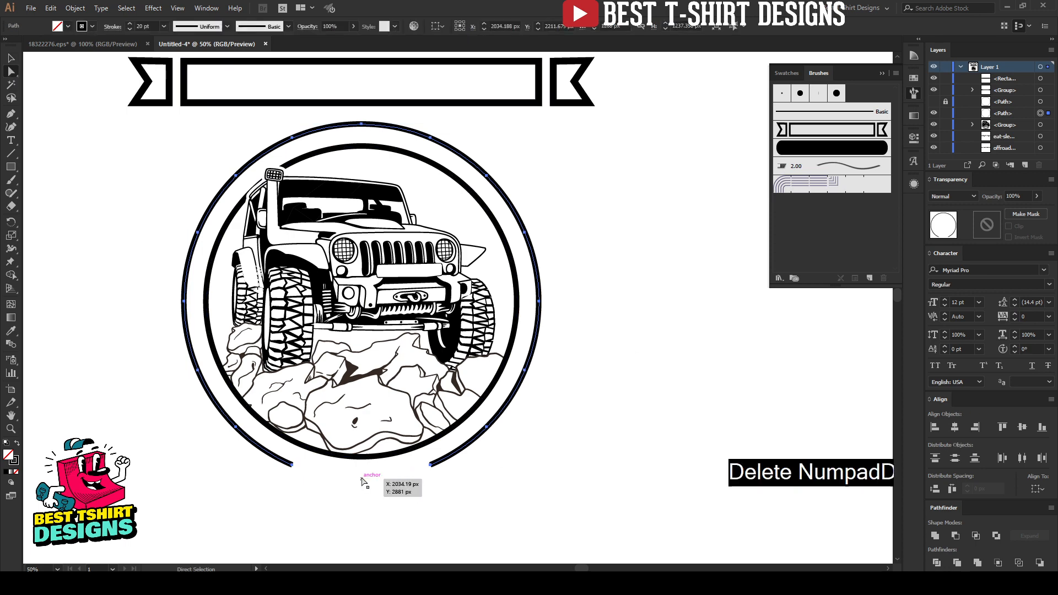
key("v")
left_click(623, 330)
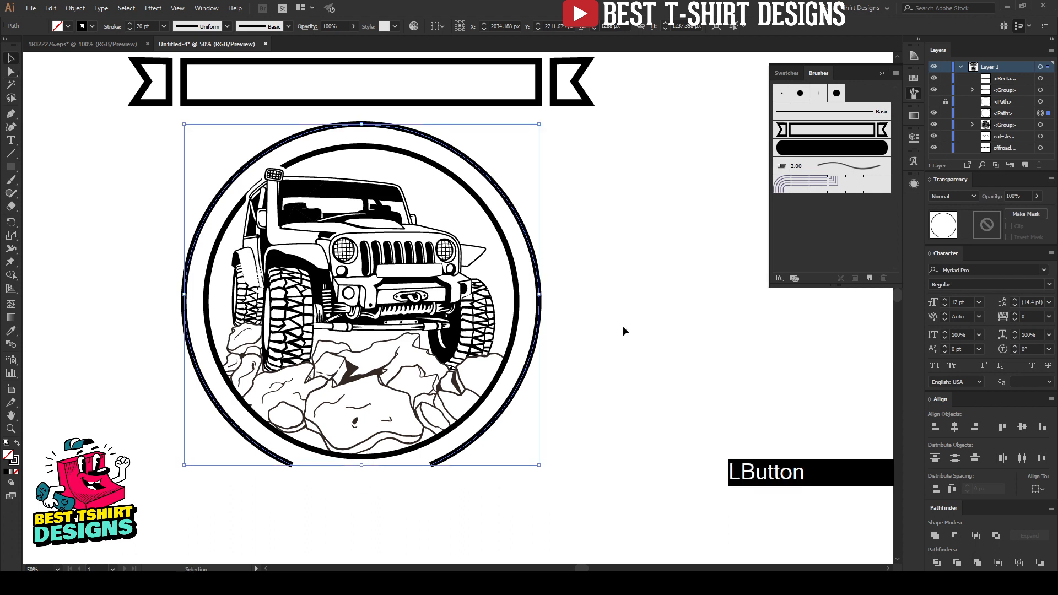
Isolate the opened circle and erase its lower portion with the Eraser, leaving an upper arc, and exit isolation
left_click(526, 236)
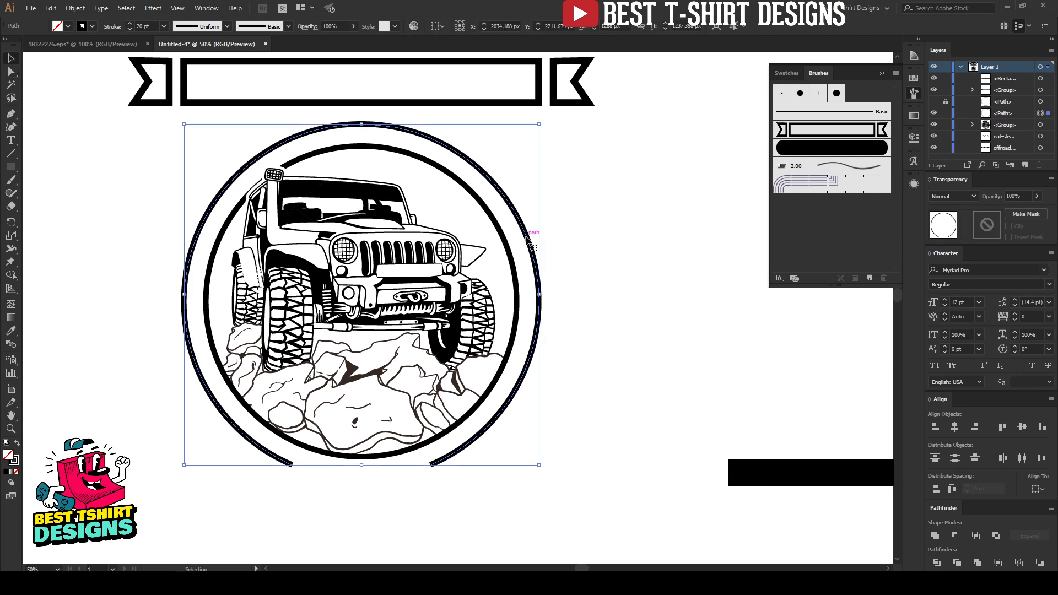
double_click(531, 359)
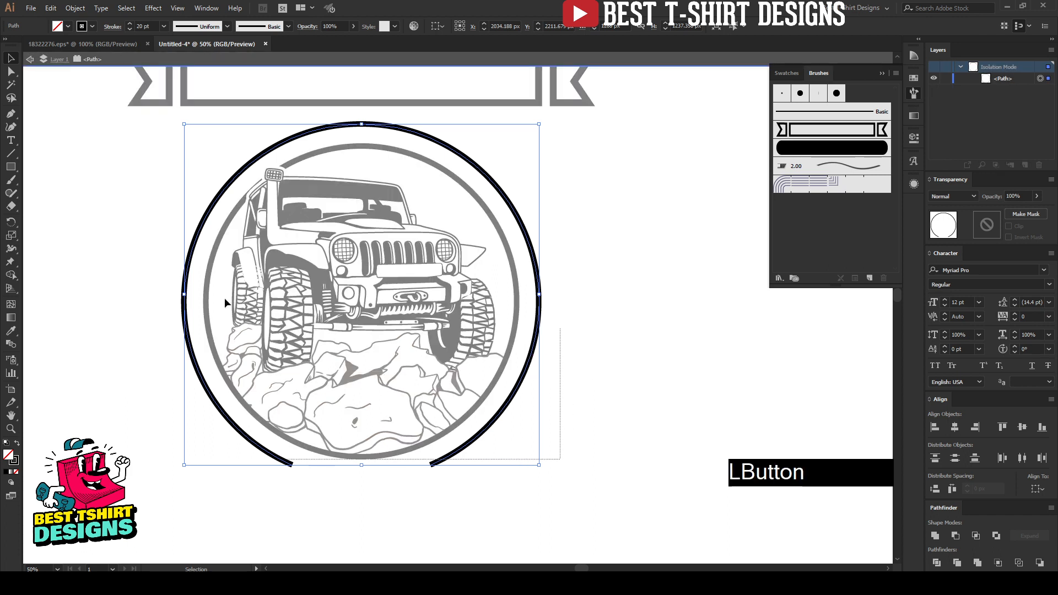
key("shift+e")
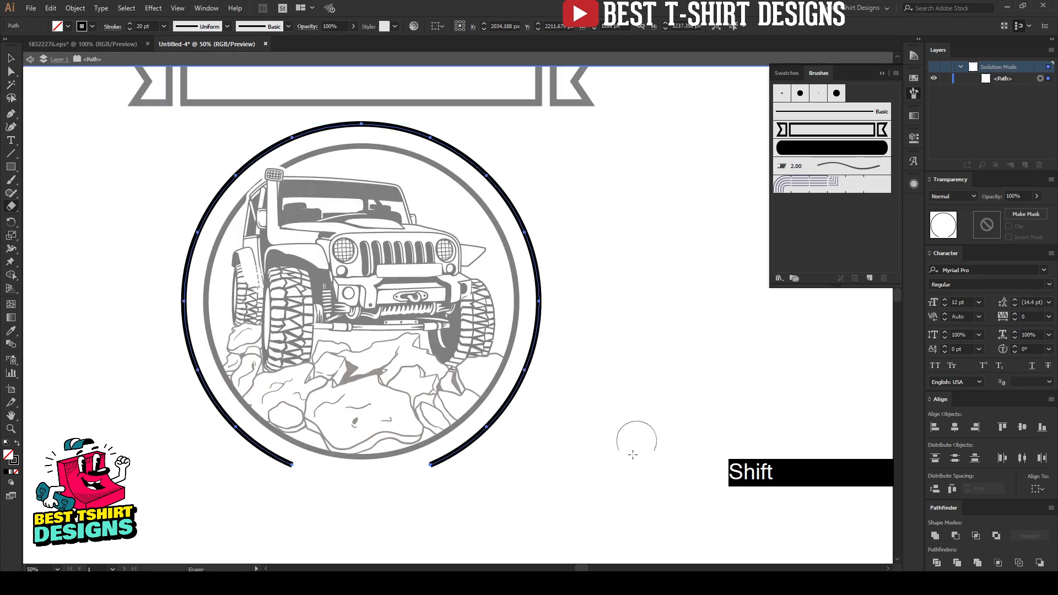
mouse_move(629, 508)
left_mouse_down()
mouse_move(437, 473)
mouse_move(84, 304)
left_mouse_up()
key("v")
left_click(617, 289)
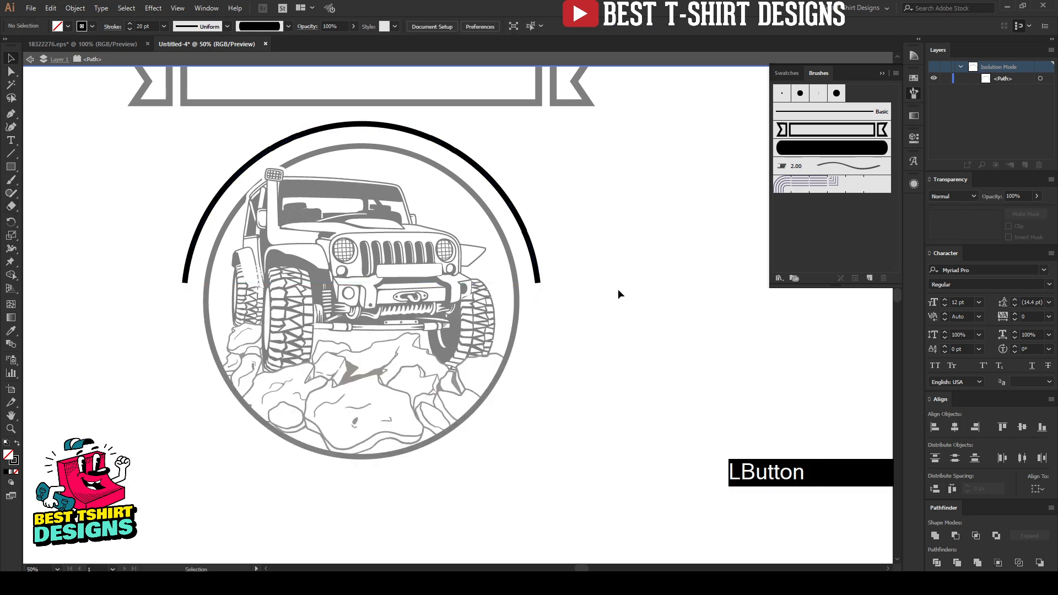
double_click(617, 289)
Delete the remaining arc and draw a new unfilled circle about 1342 px across around the jeep artwork
left_click(503, 197)
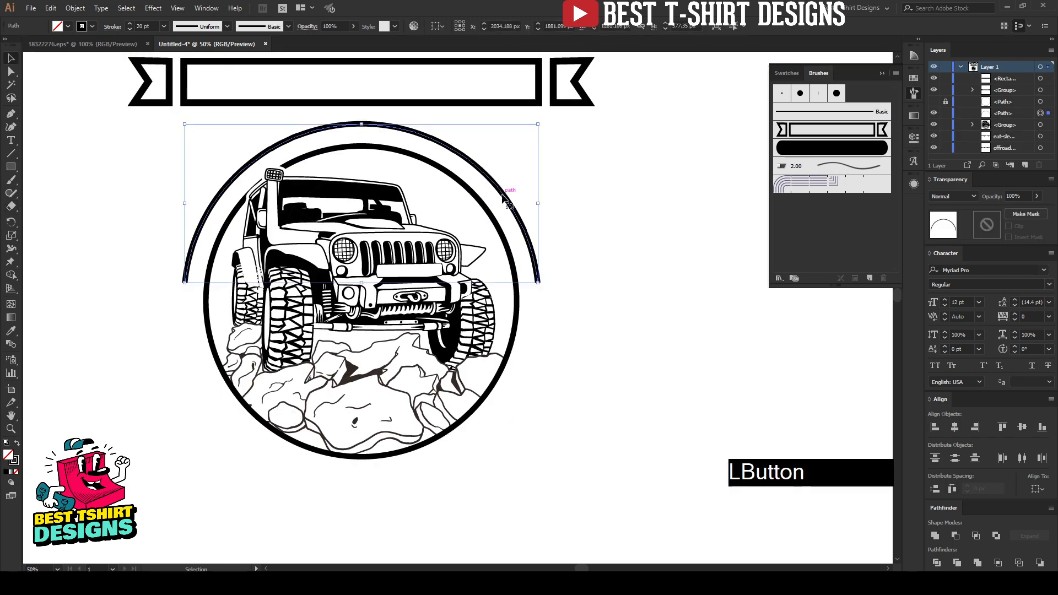
key("Delete")
left_click(503, 195)
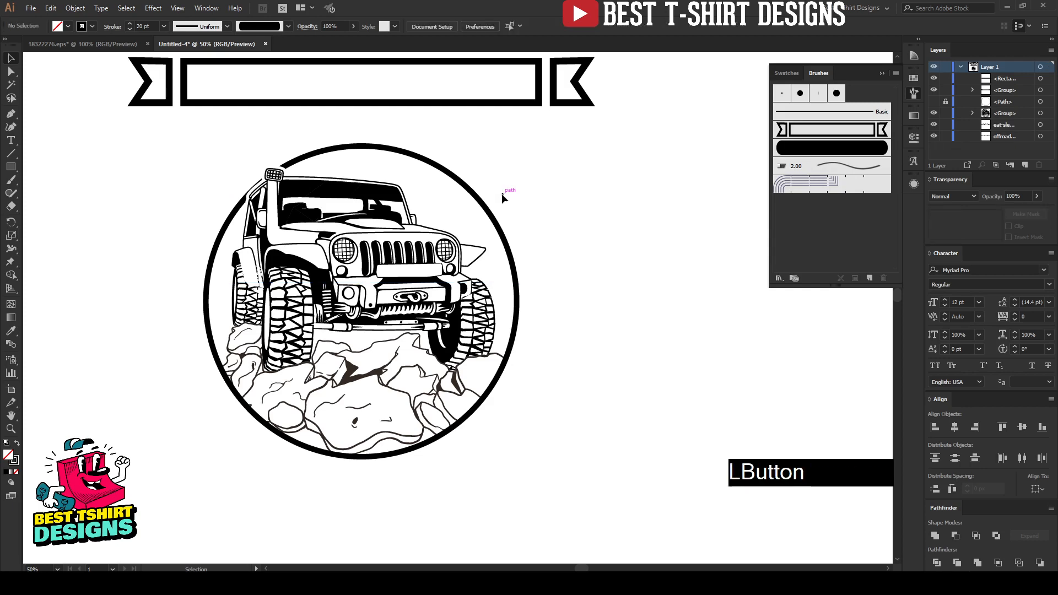
left_click(12, 170)
left_click(52, 193)
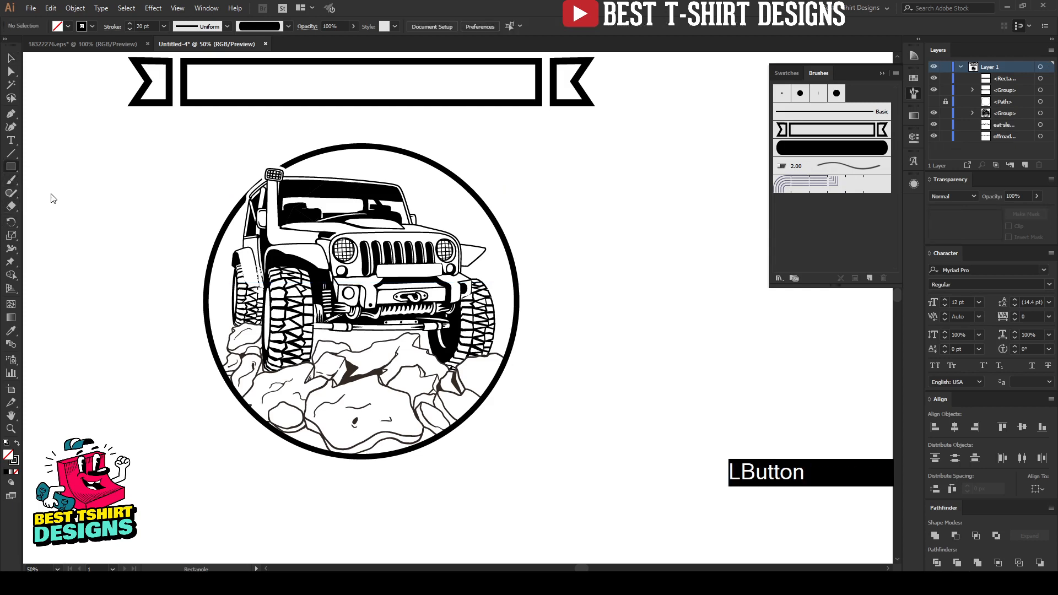
mouse_move(362, 303)
left_mouse_down()
mouse_move(406, 348)
mouse_move(554, 436)
left_mouse_up()
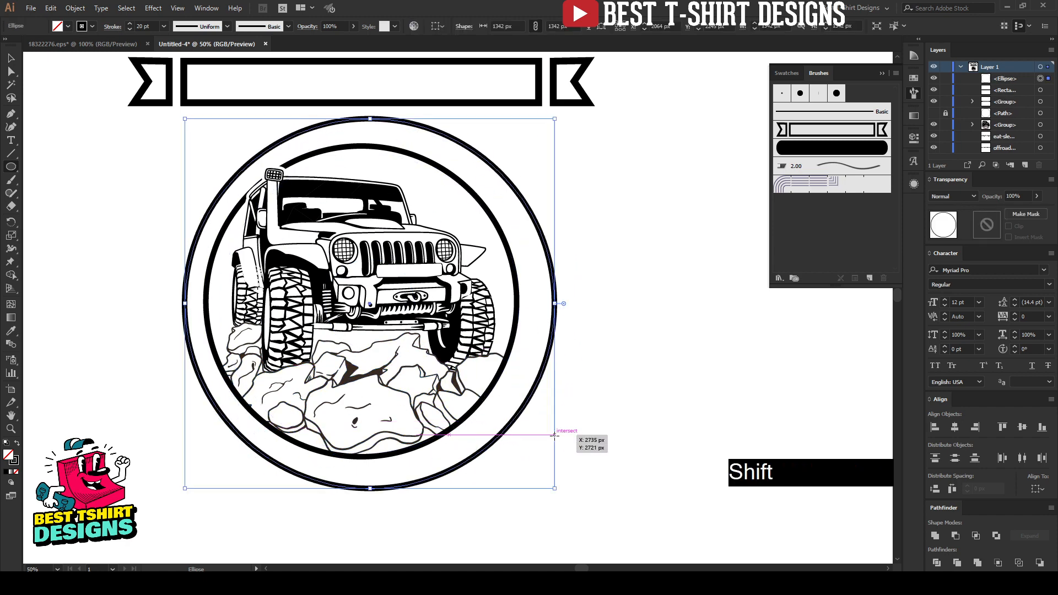
Align the new circle and the jeep artwork group to each other's horizontal and vertical centers
key("v")
left_click(465, 304)
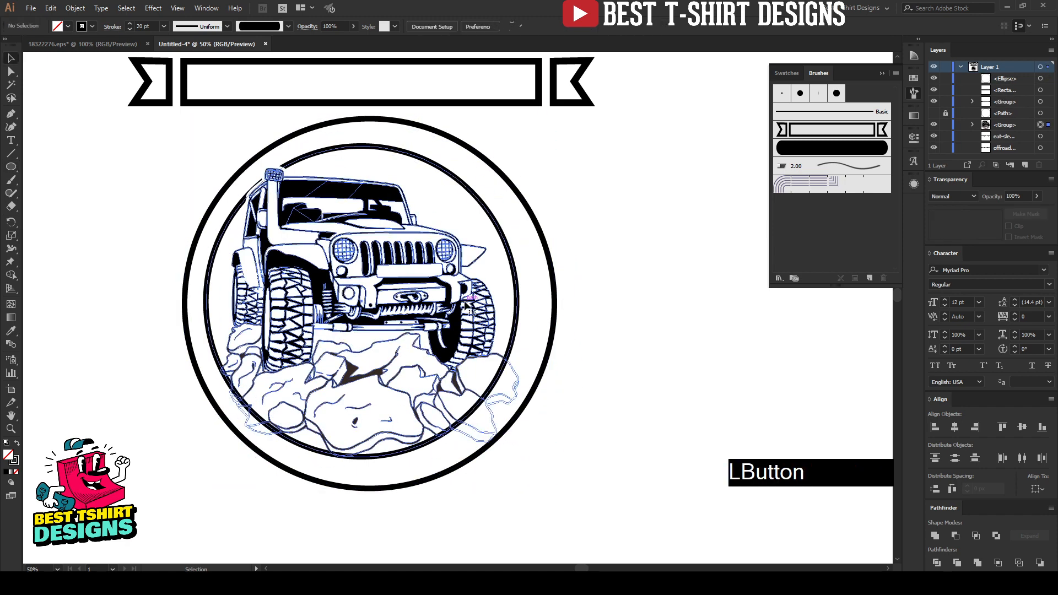
left_click_drag(614, 340, 111, 175)
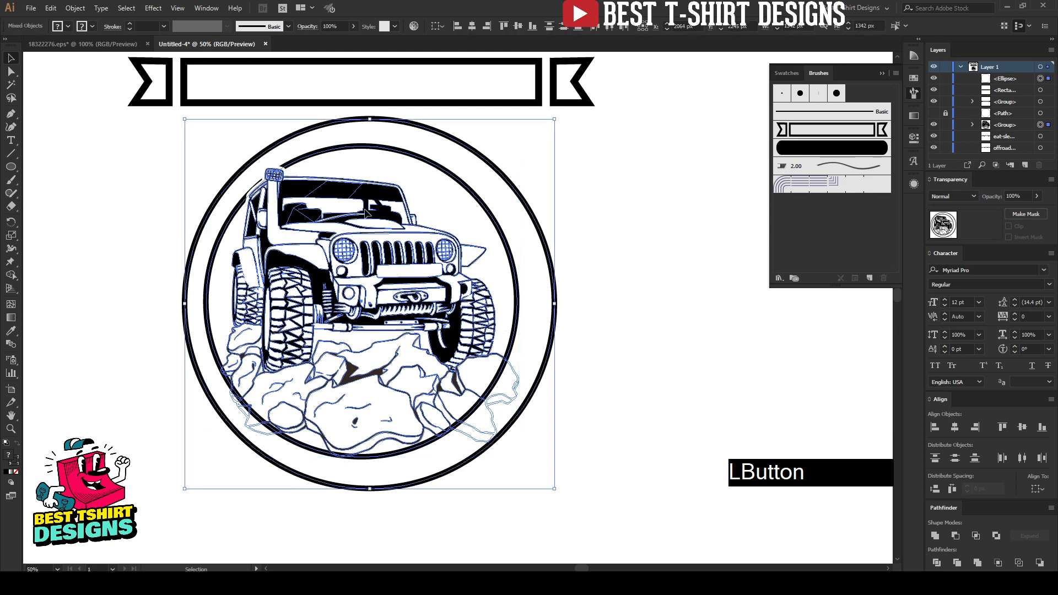
left_click(473, 27)
left_click(515, 28)
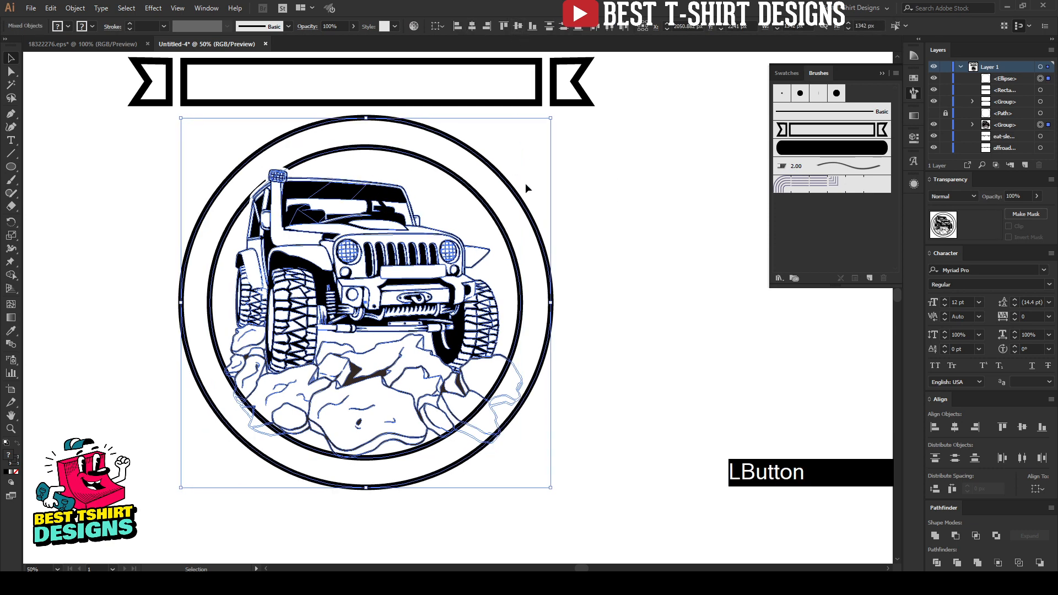
Copy the outer circle, then delete its bottom anchor point to leave only the upper half arc
left_click(595, 380)
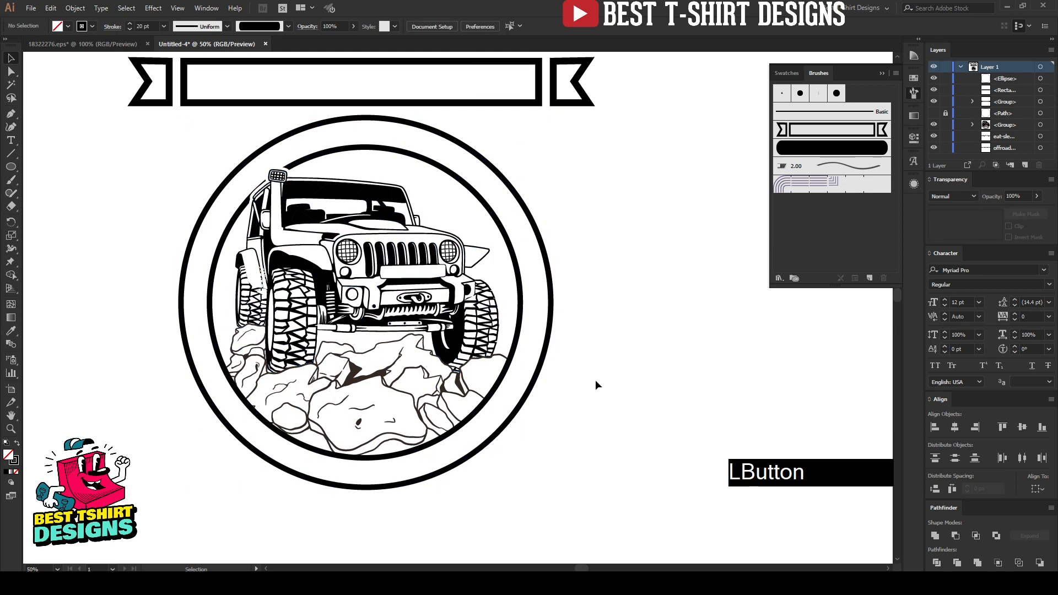
scroll(584, 369, "up", 1)
left_click(549, 289)
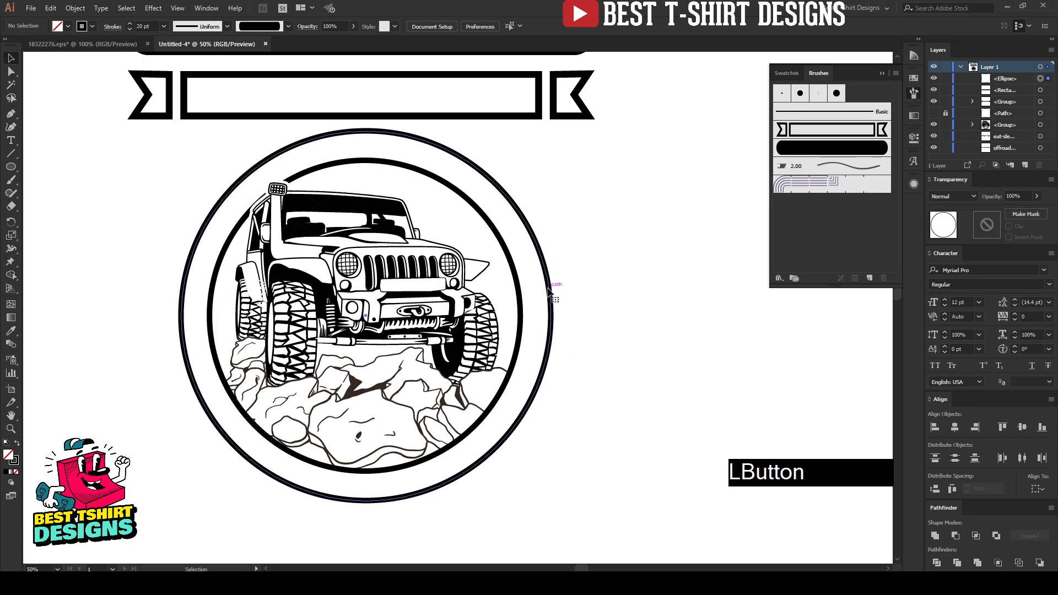
key("ctrl+c")
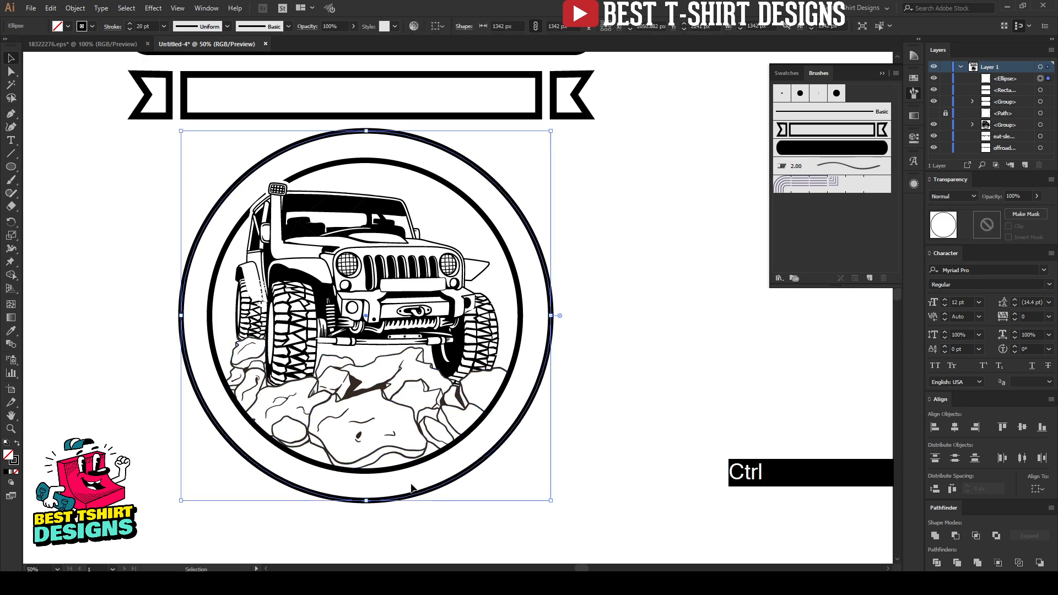
key("a")
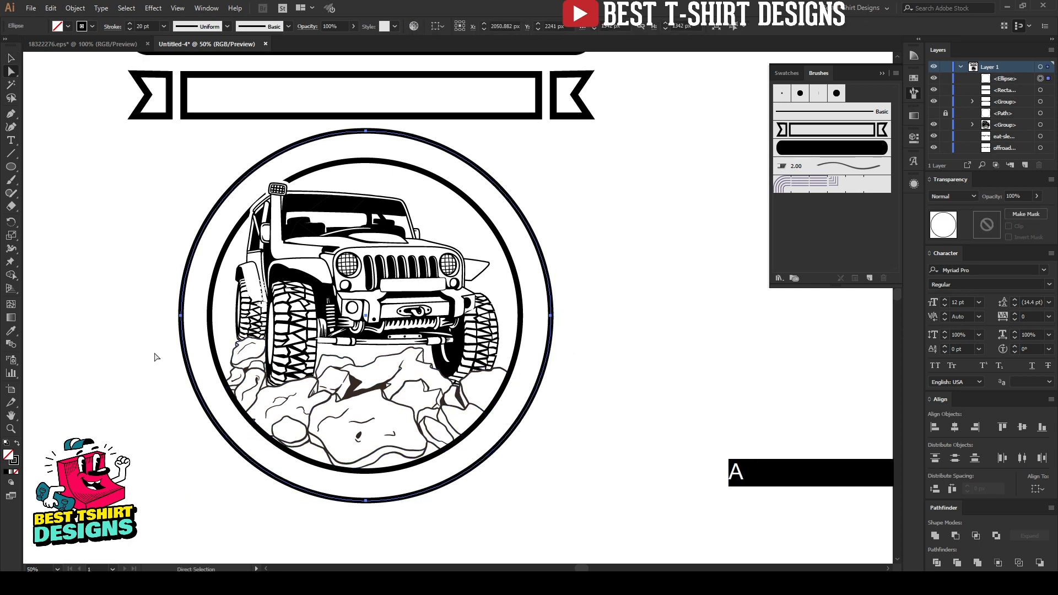
left_click(367, 501)
key("Delete")
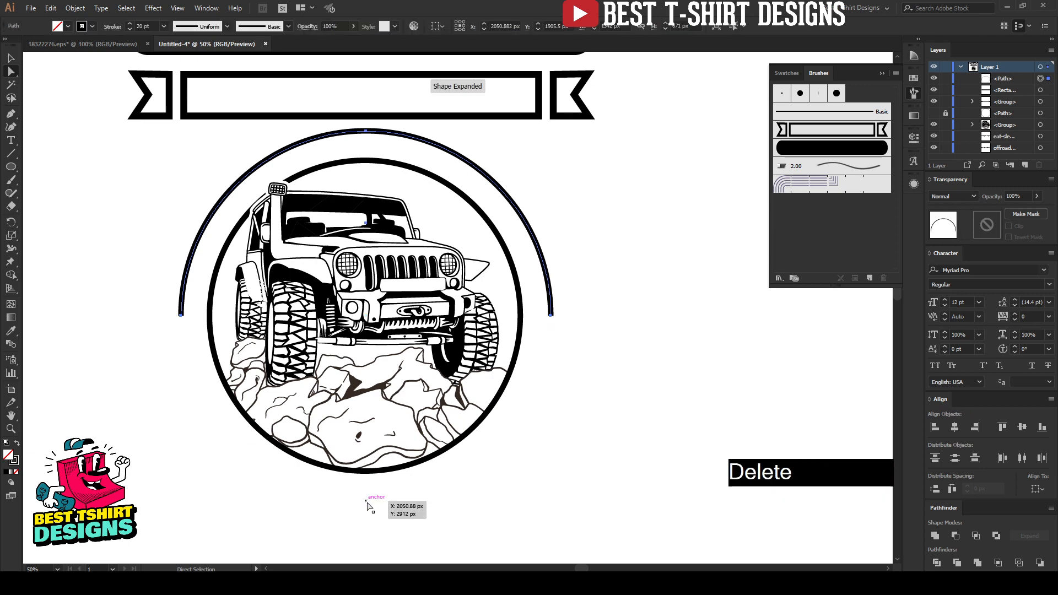
key("v")
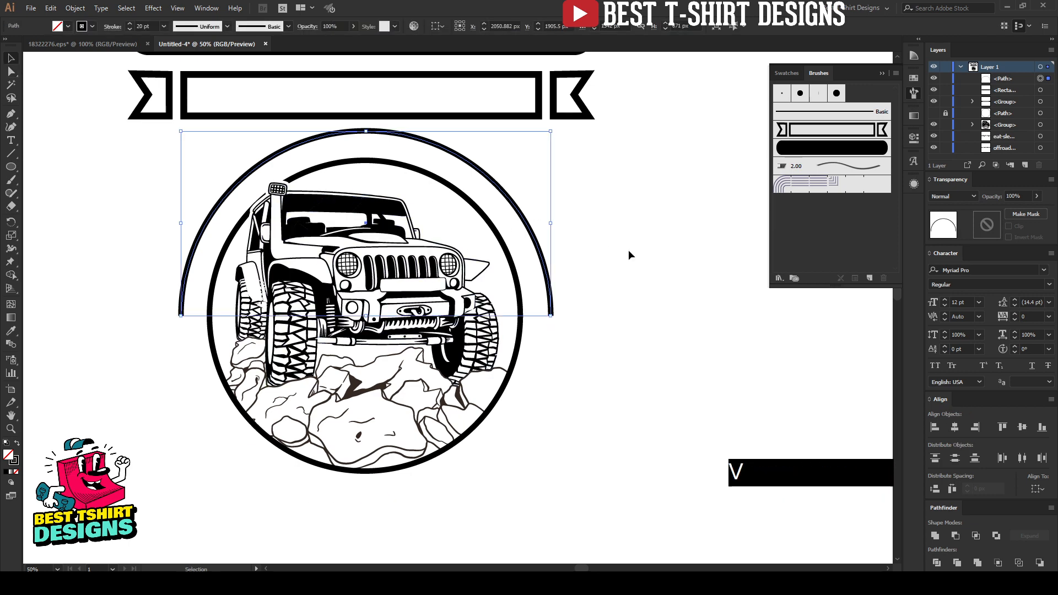
left_click(623, 244)
Paste the copied circle in place and delete its top anchor point to leave only the lower half arc
key("ctrl+f")
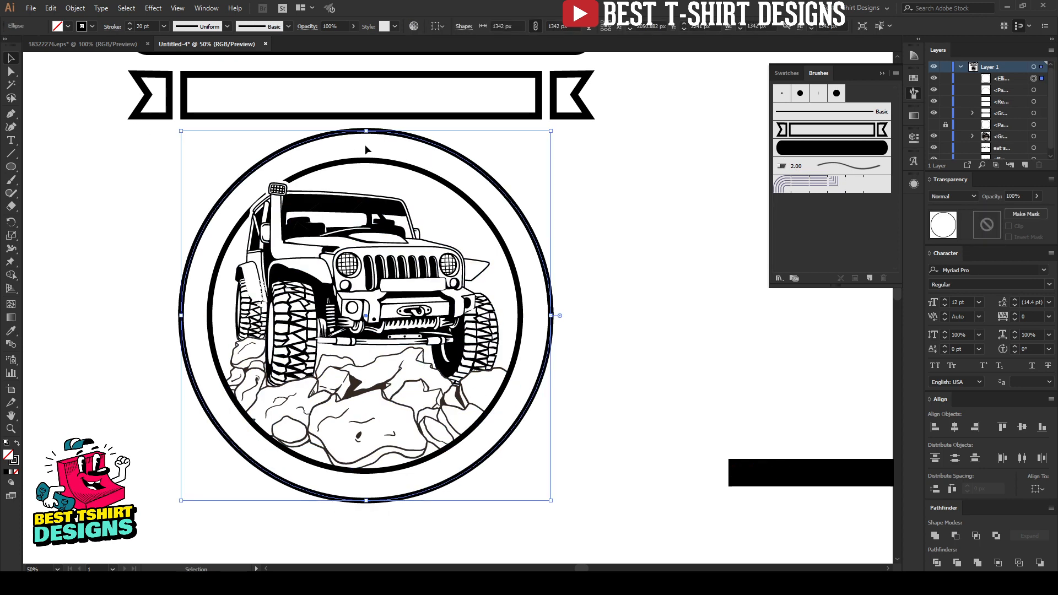
key("a")
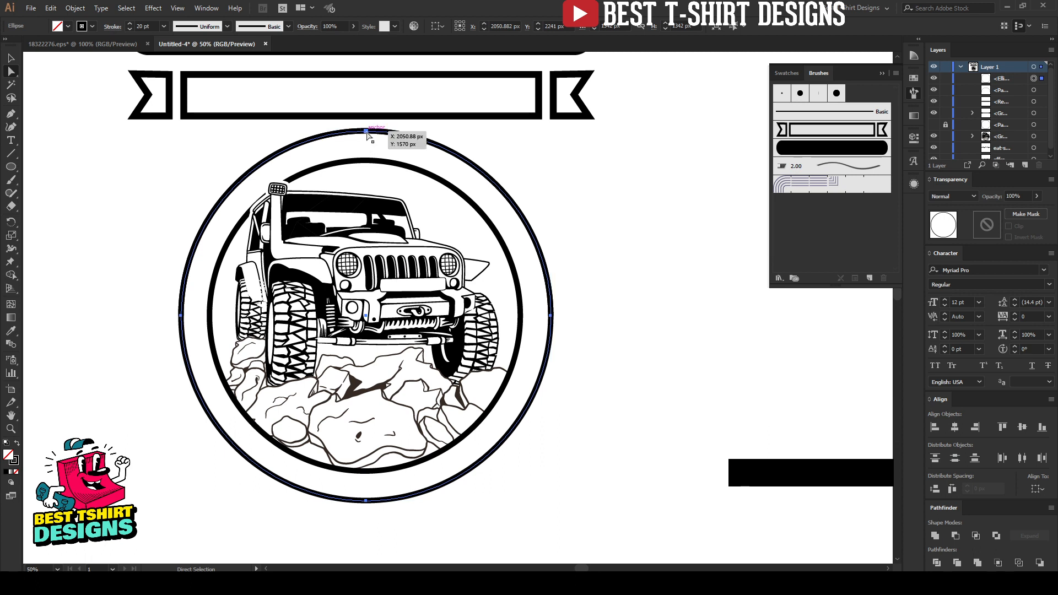
left_click(367, 133)
key("Delete")
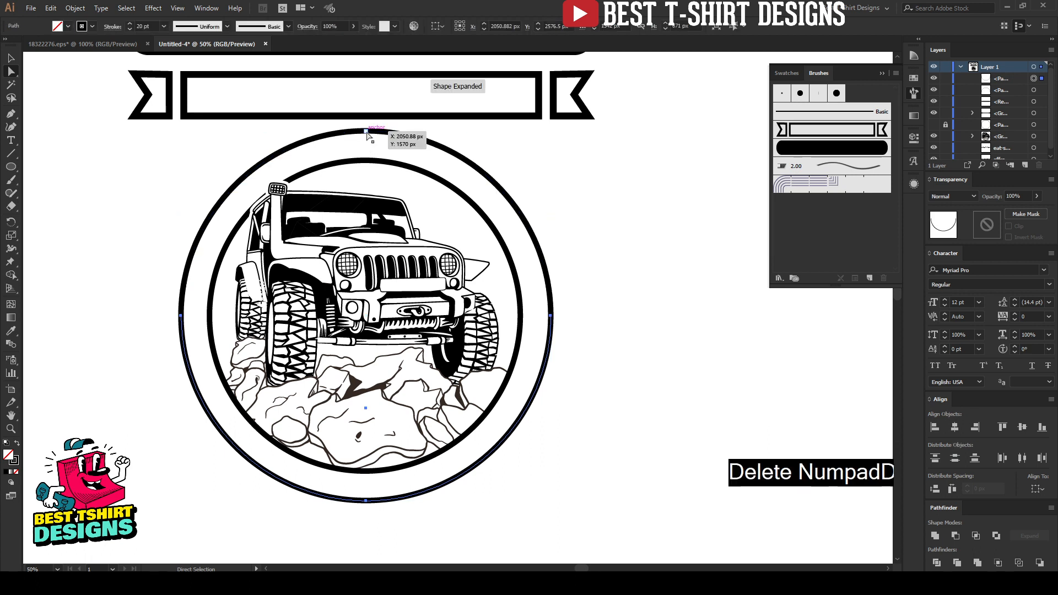
key("v")
left_click(568, 315)
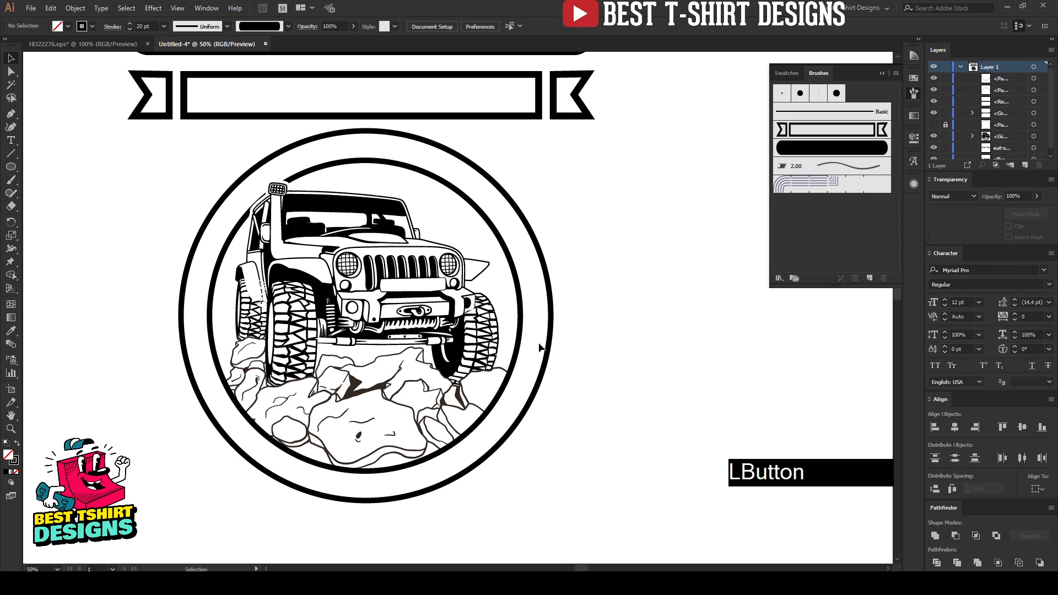
Change the stroke color of the lower half arc to red
left_click_drag(540, 344, 631, 401)
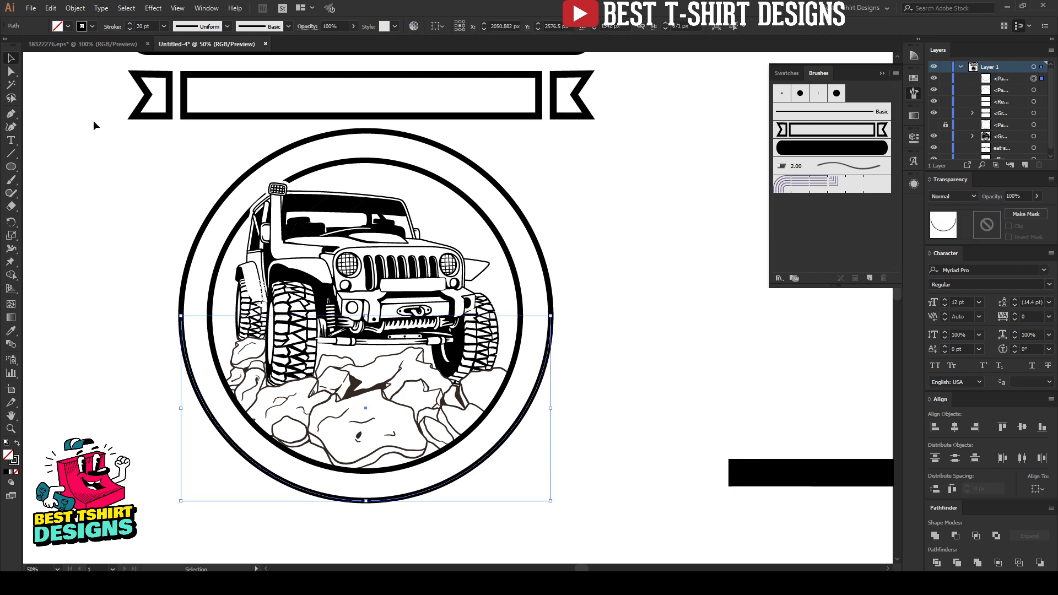
left_click(93, 28)
left_click(86, 47)
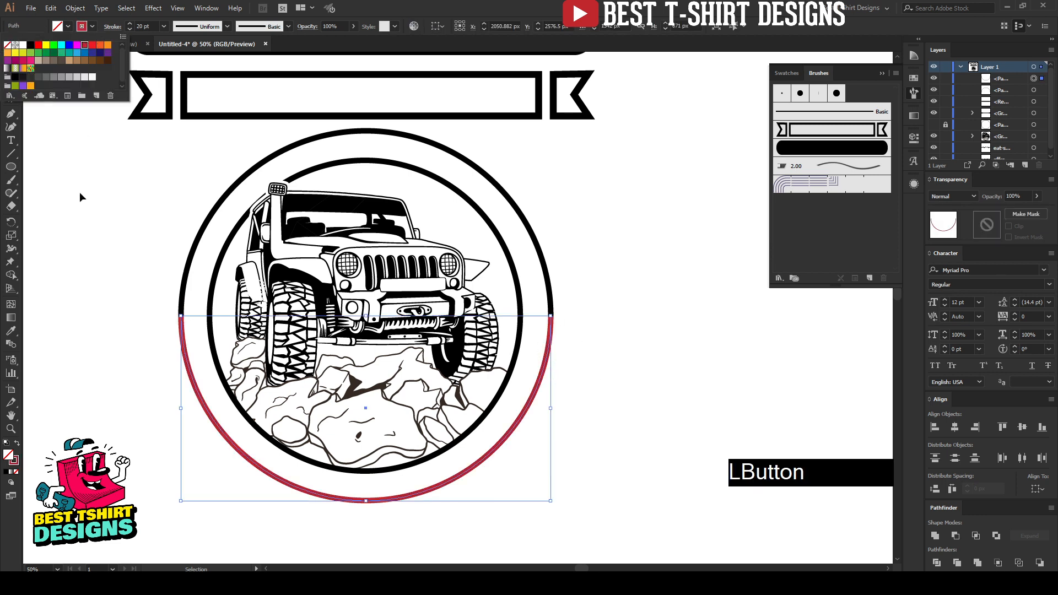
left_click(627, 383)
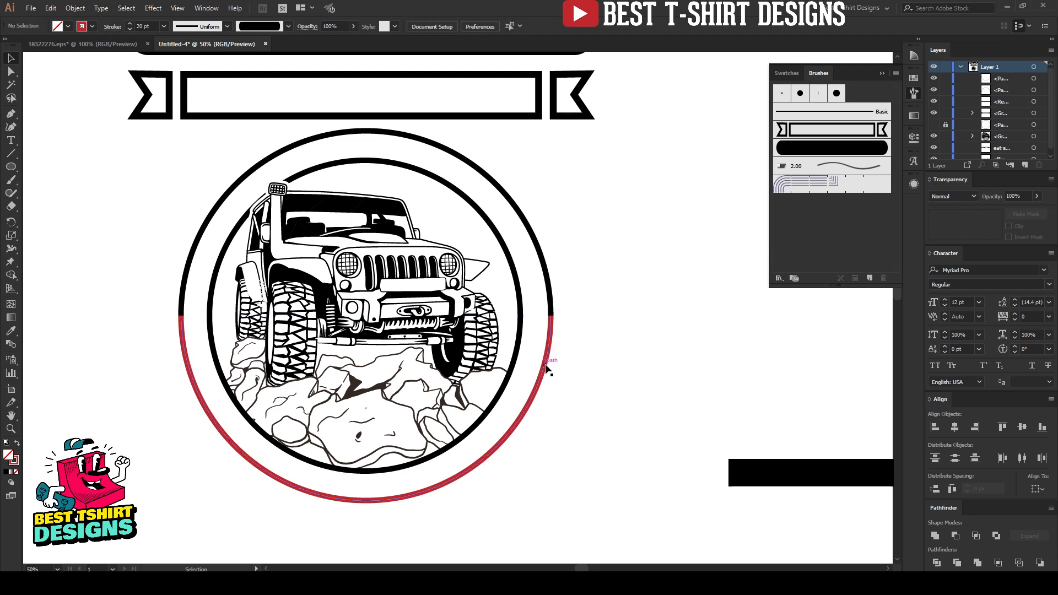
Apply the banner art brush to the upper half arc and set its stroke weight to 0.75 pt
left_click(545, 367)
left_click(538, 251)
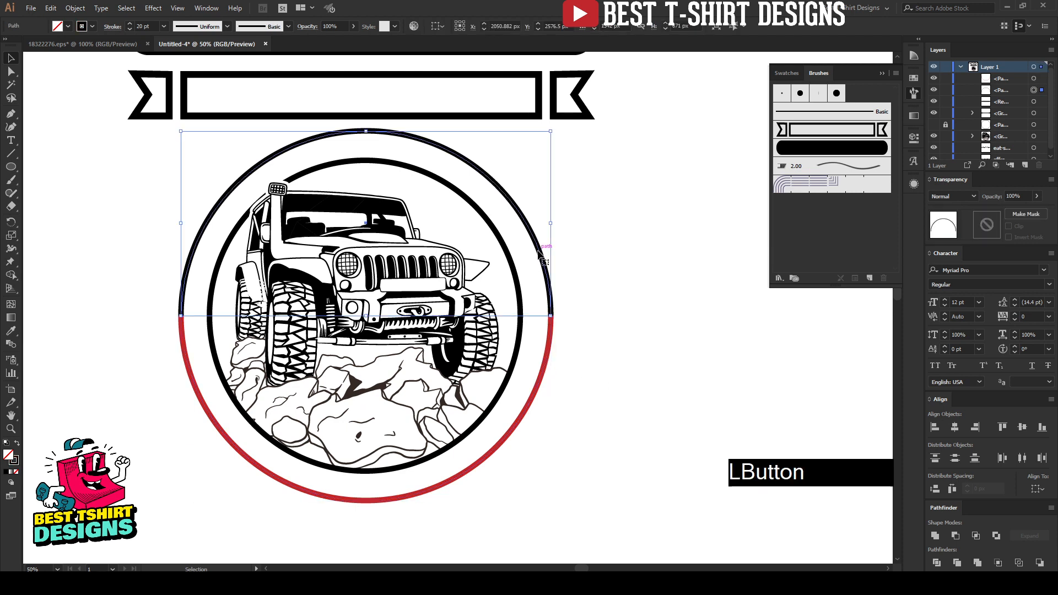
left_click(616, 274)
left_click(529, 226)
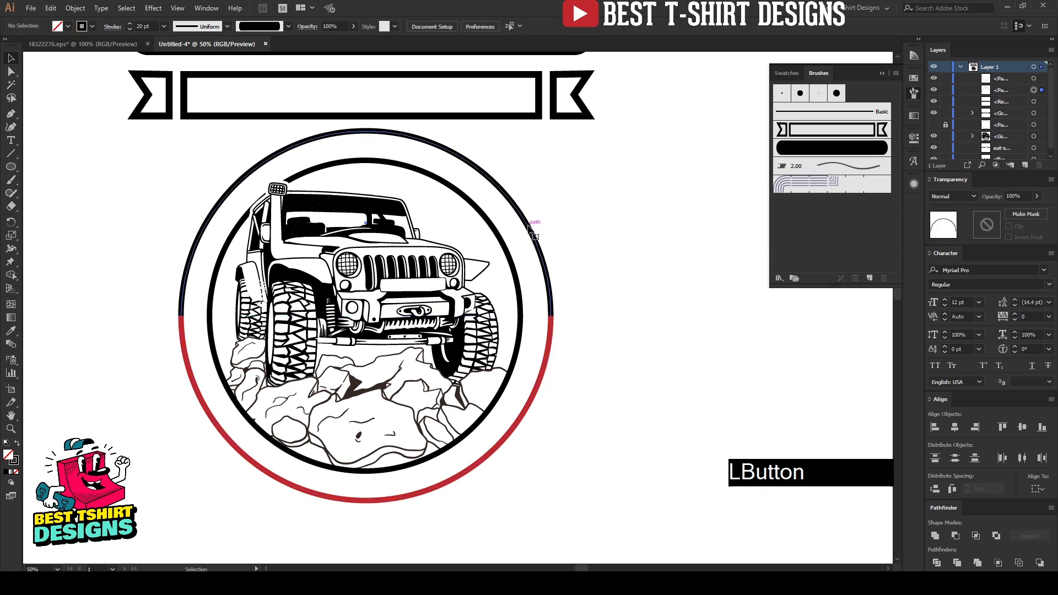
left_click(820, 134)
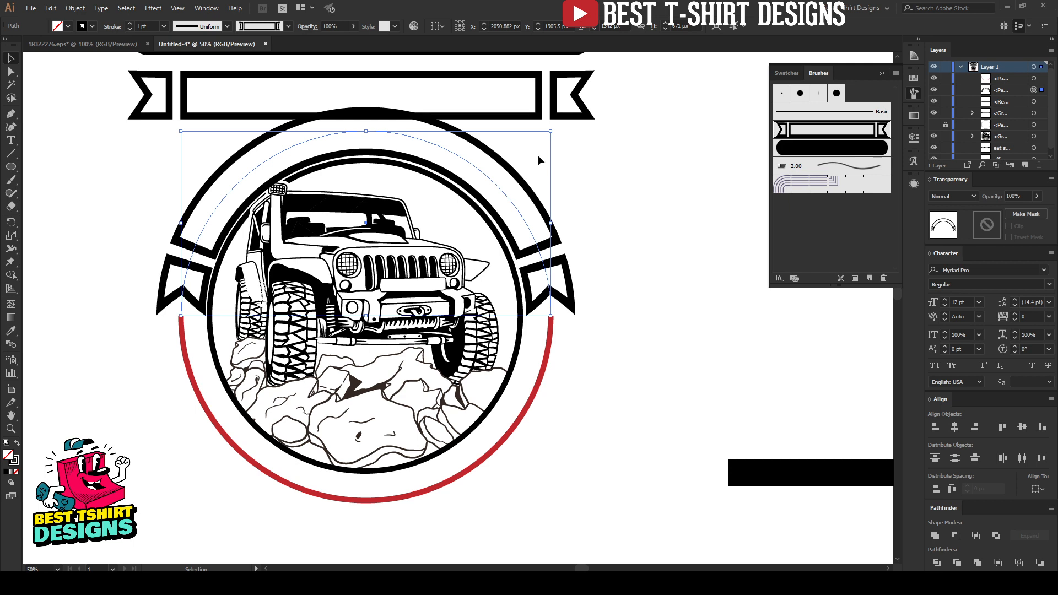
key("Return")
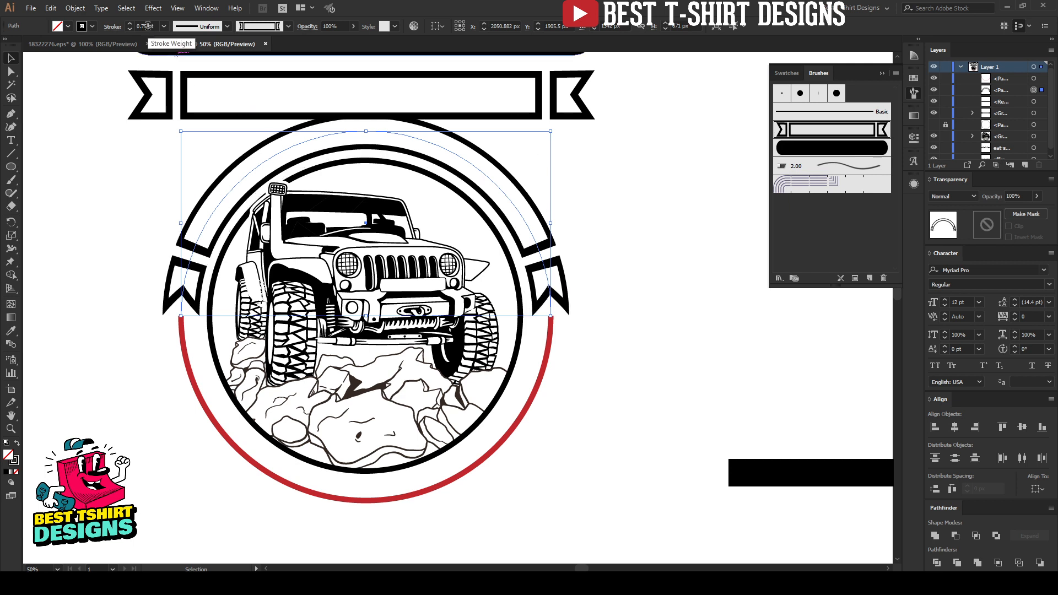
left_click(620, 235)
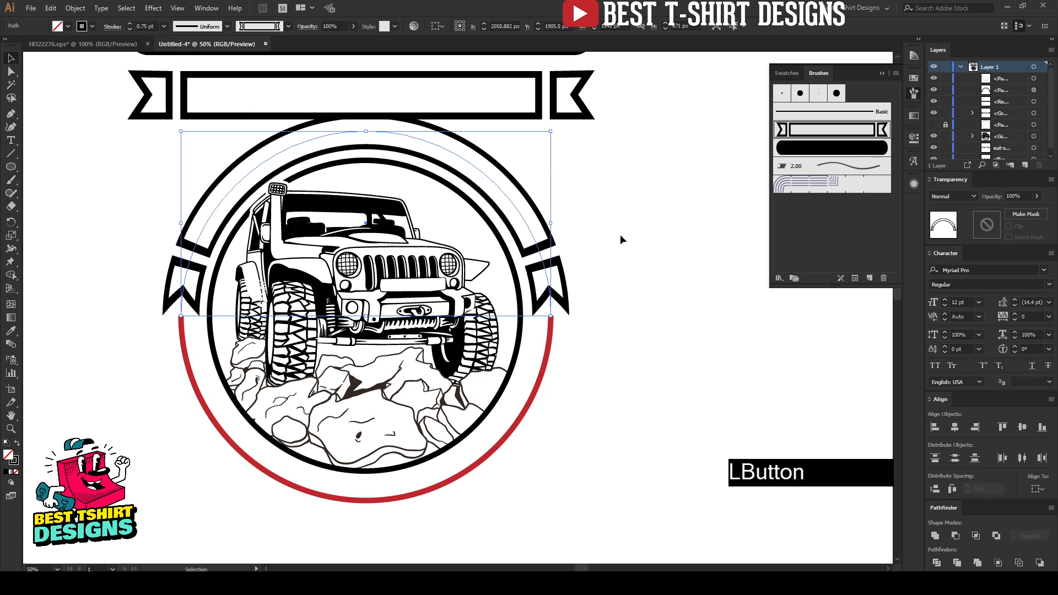
Apply the solid rounded-bar art brush to the red lower arc and set its stroke weight to 0.75 pt
left_click(547, 351)
left_click(548, 351)
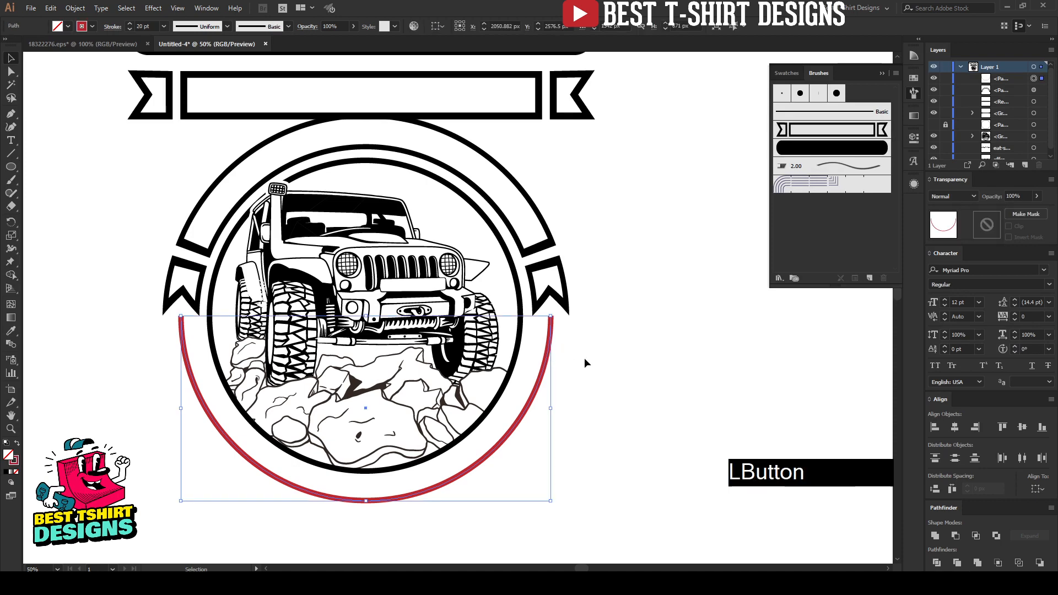
left_click(820, 148)
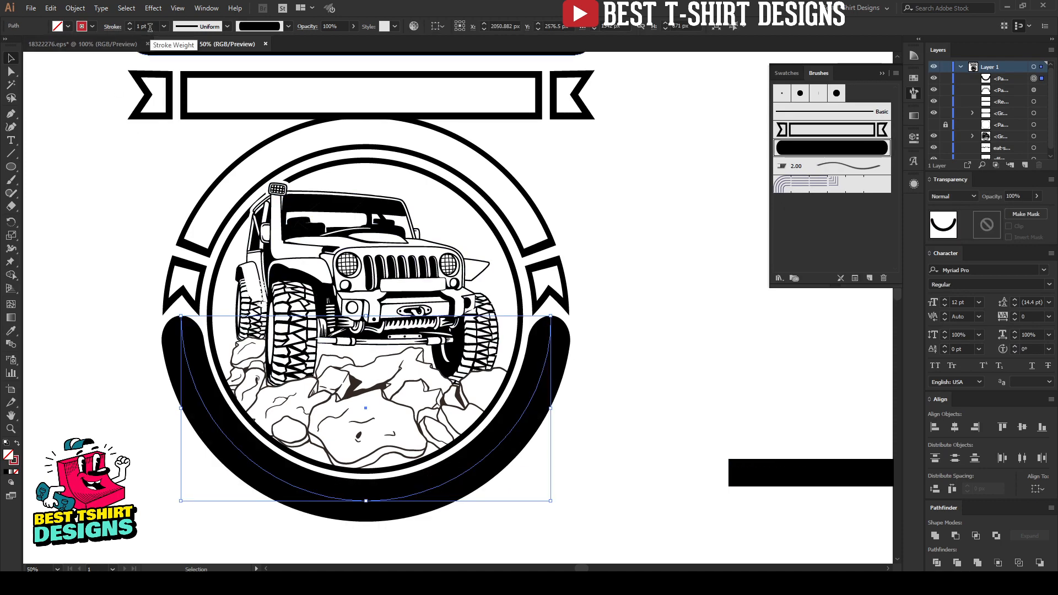
scroll(150, 27, "down", 1)
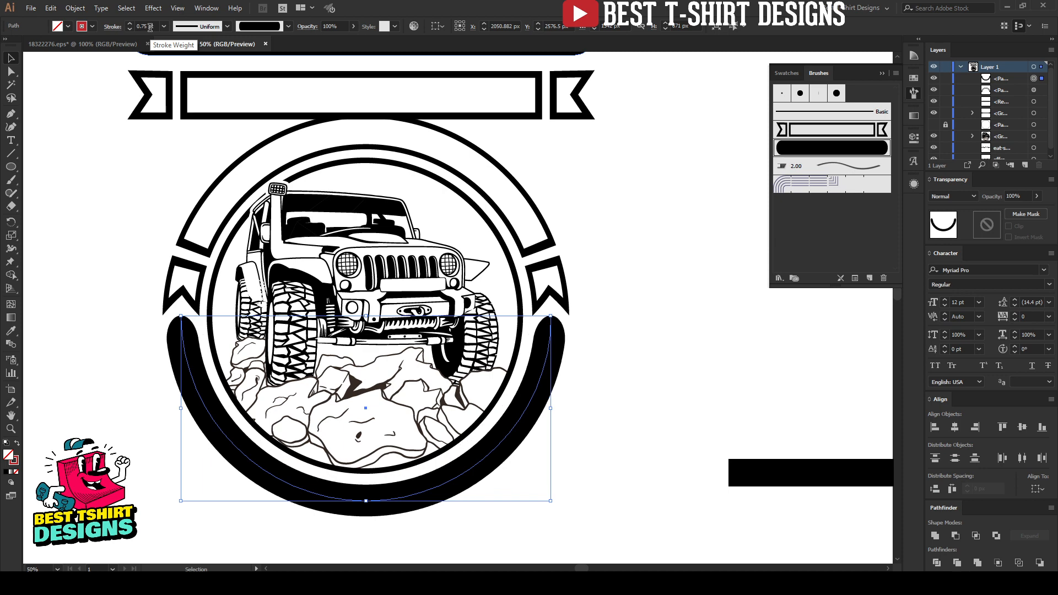
left_click(645, 336)
Move the flat rounded bar and flat banner together up and to the right, clear of the circular badge
scroll(408, 326, "down", 1)
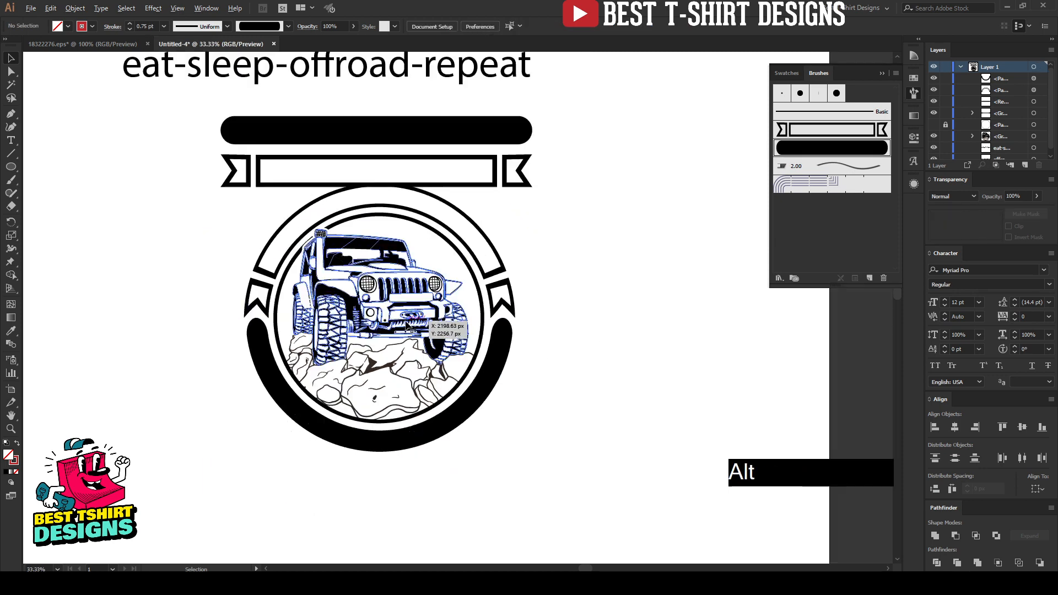
left_click(591, 359)
scroll(561, 256, "up", 2)
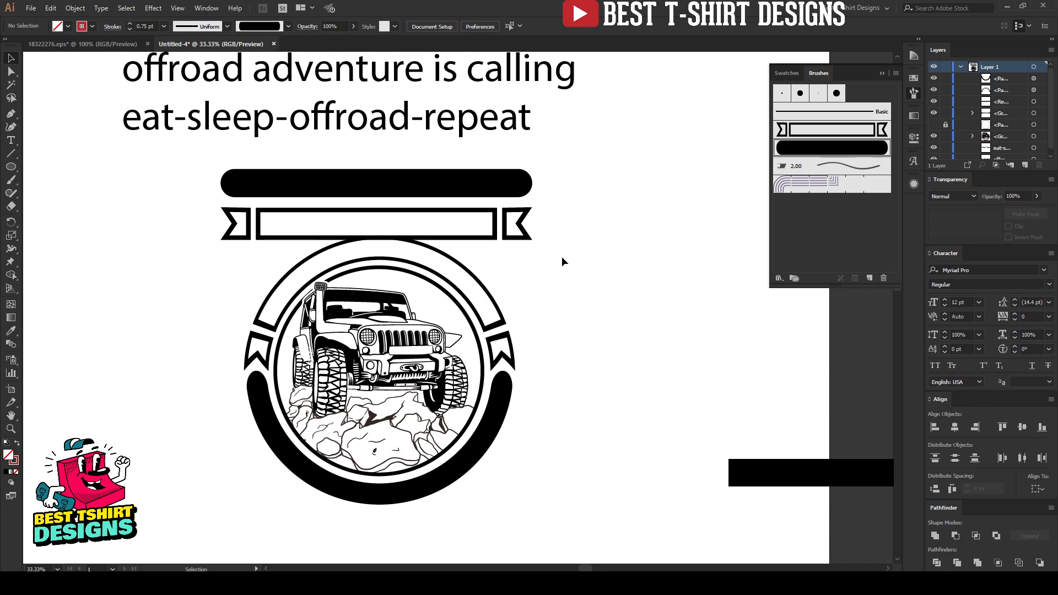
left_click_drag(561, 257, 673, 152)
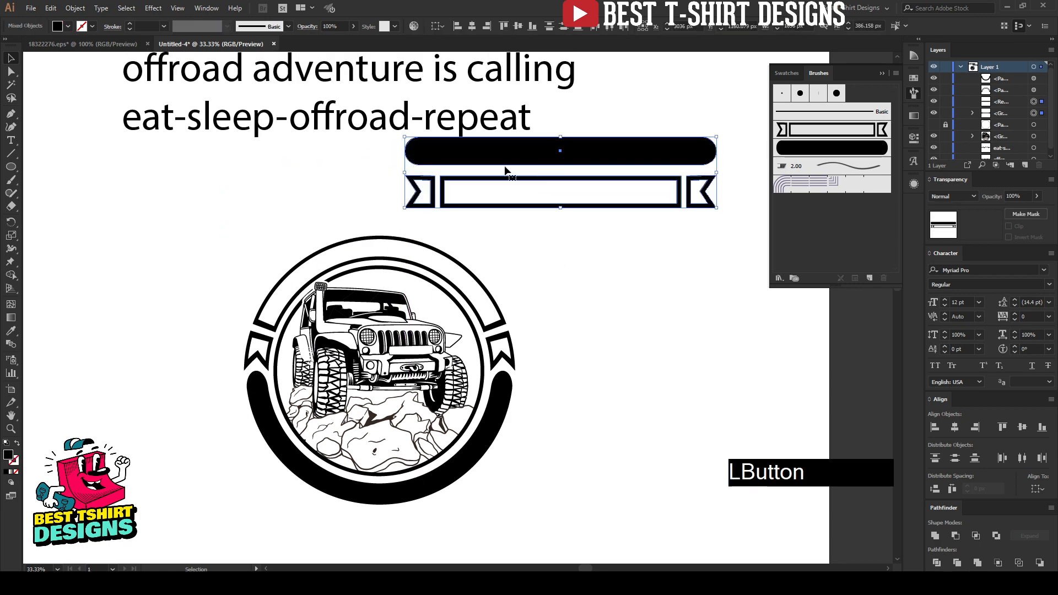
left_click_drag(490, 159, 583, 142)
left_click(562, 275)
Paste the copied full circle in place over the badge and give it a blue stroke
scroll(387, 426, "up", 2)
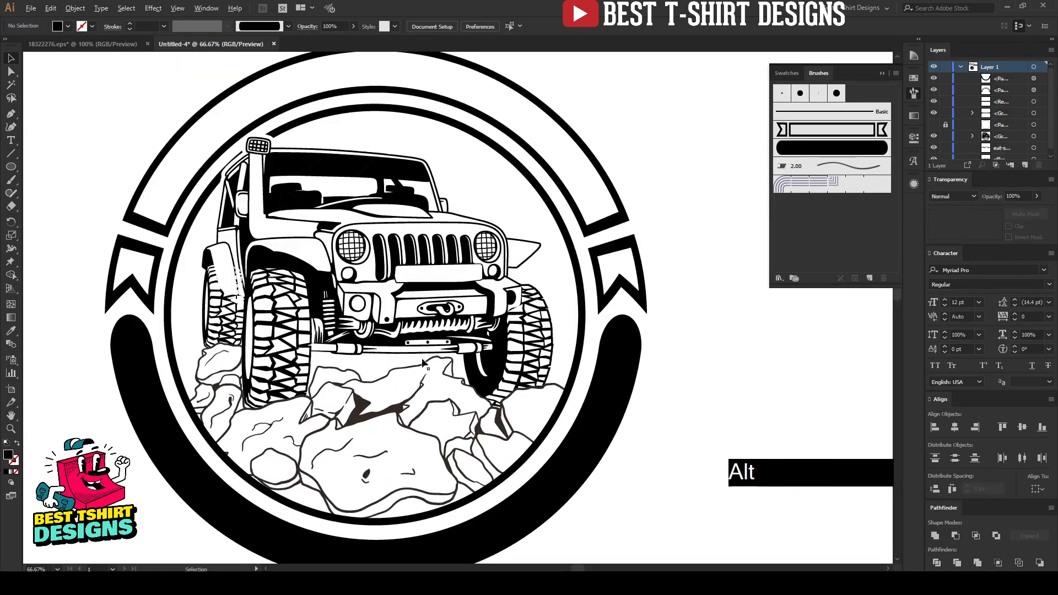
scroll(424, 362, "down", 1)
left_click(626, 352)
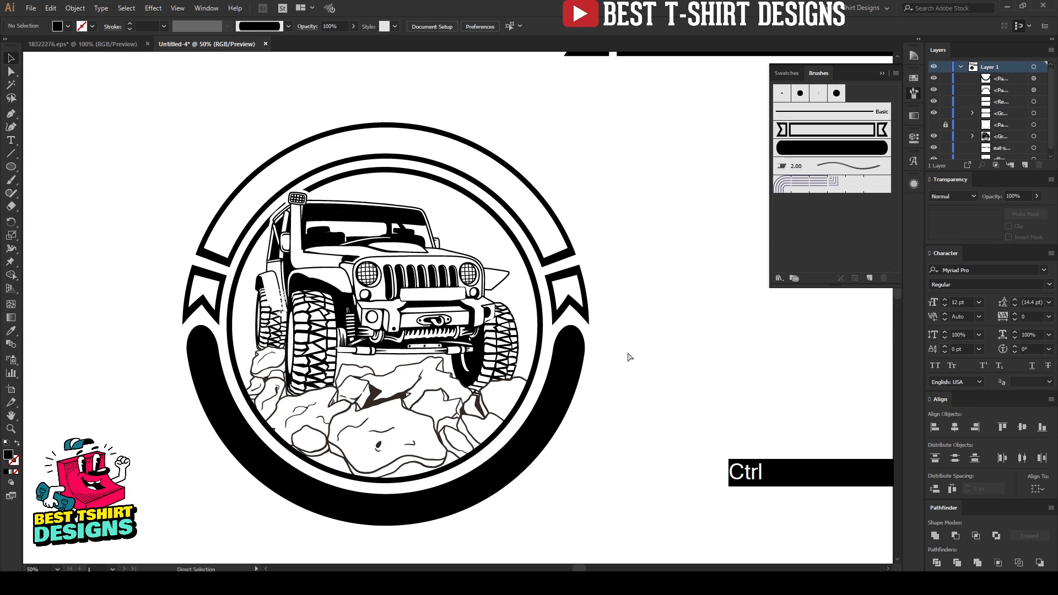
key("ctrl+f")
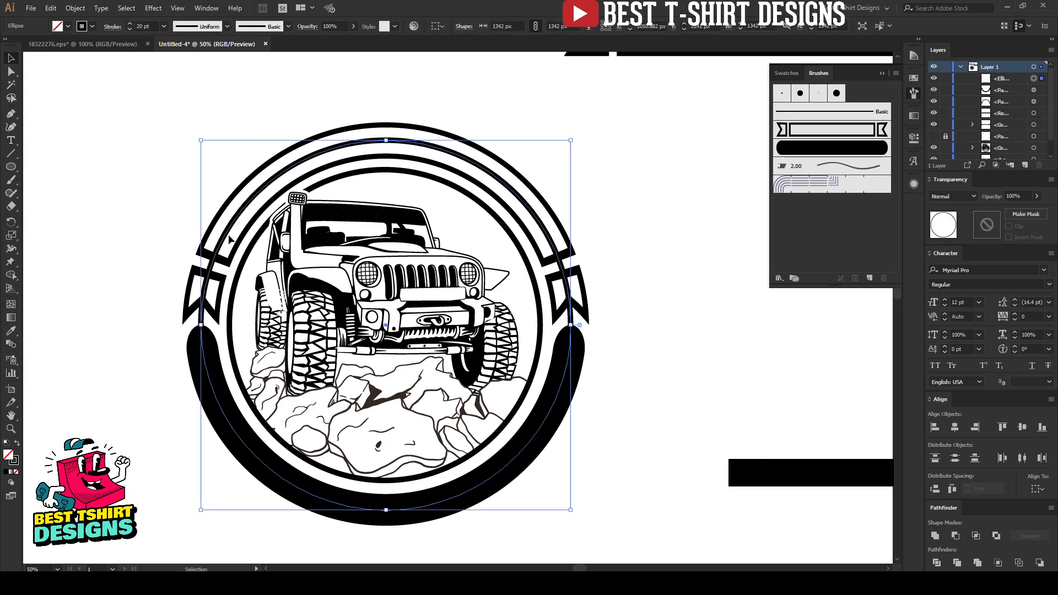
left_click(92, 28)
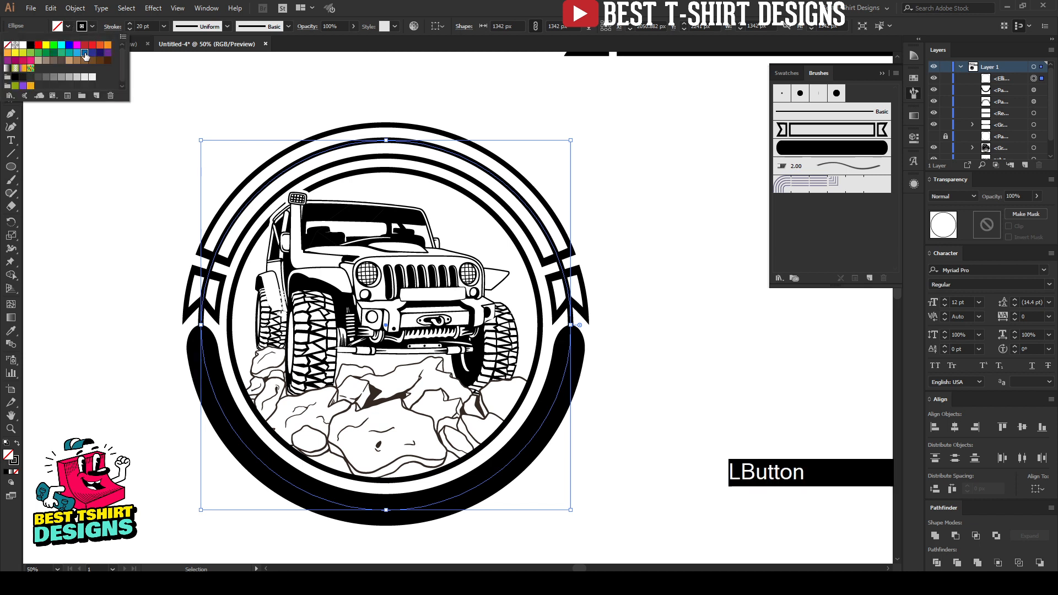
left_click(84, 52)
left_click(103, 169)
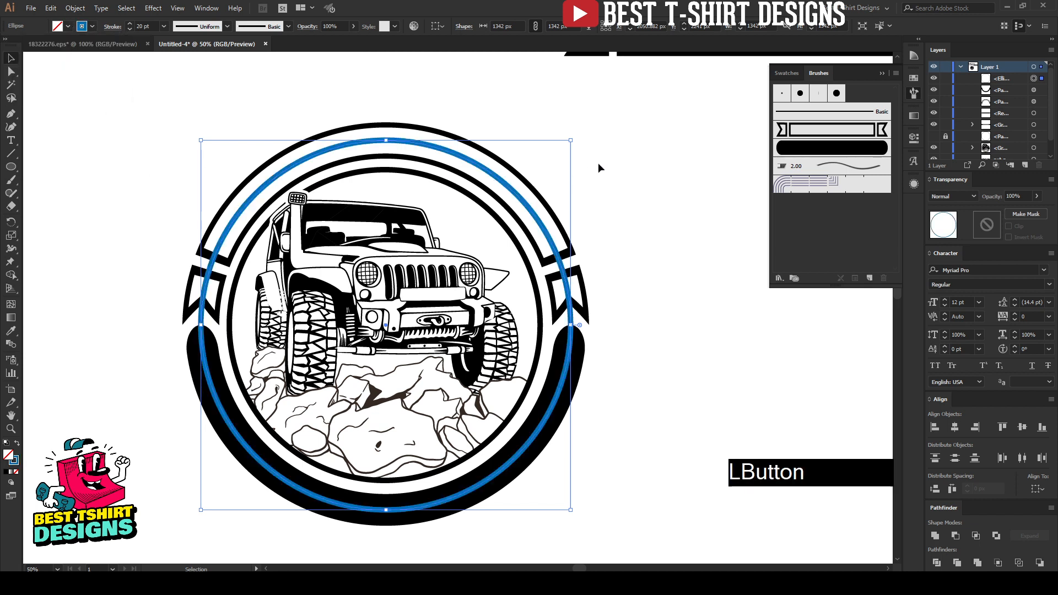
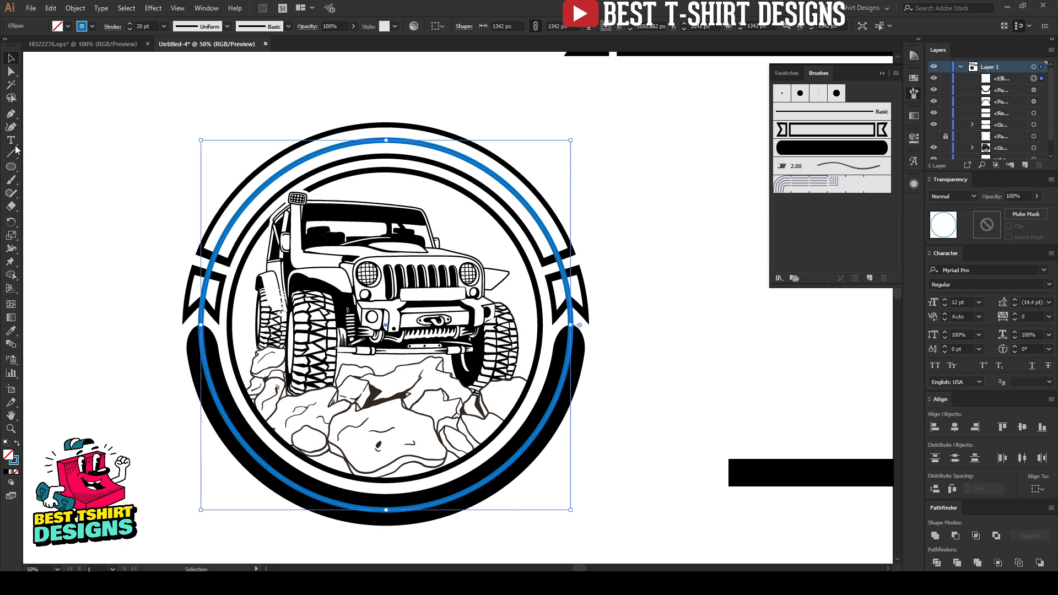
Convert the blue circle into a type path with the Type on a Path tool, starting at its left anchor
left_click_drag(12, 142, 66, 170)
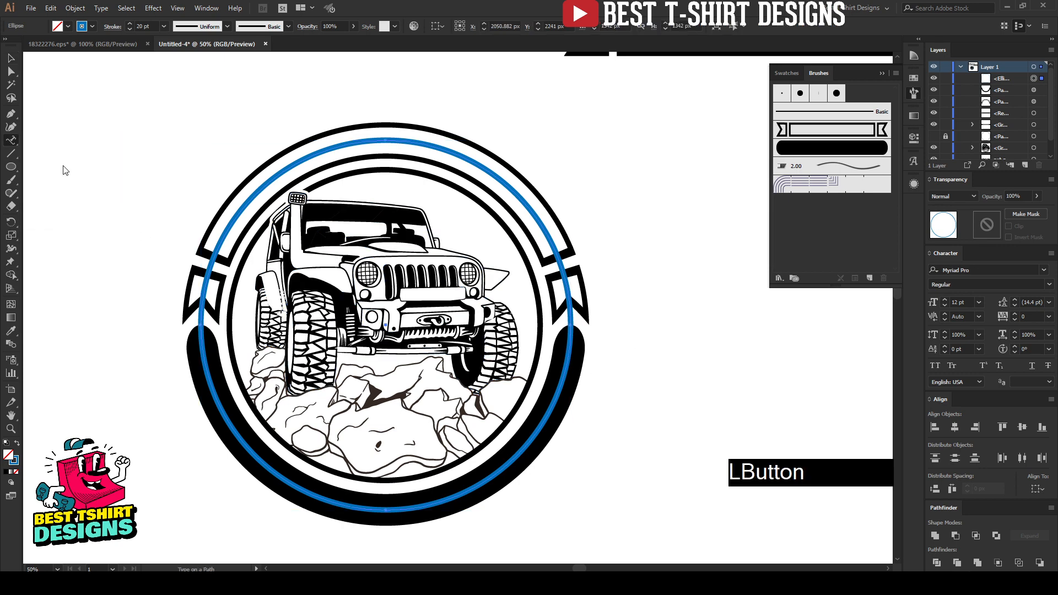
left_click(202, 323)
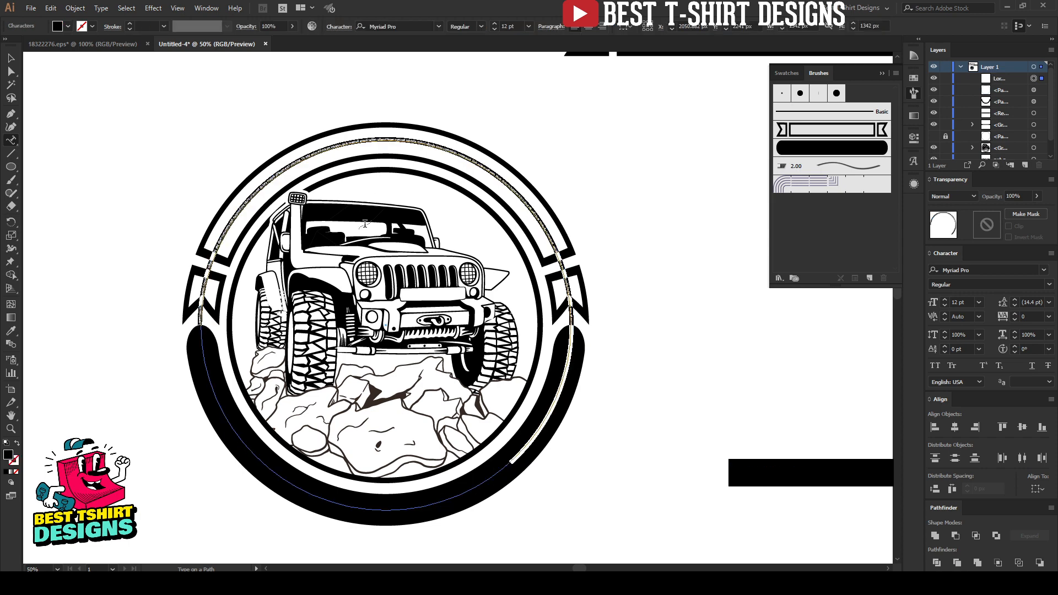
scroll(365, 223, "down", 1)
scroll(365, 224, "up", 5)
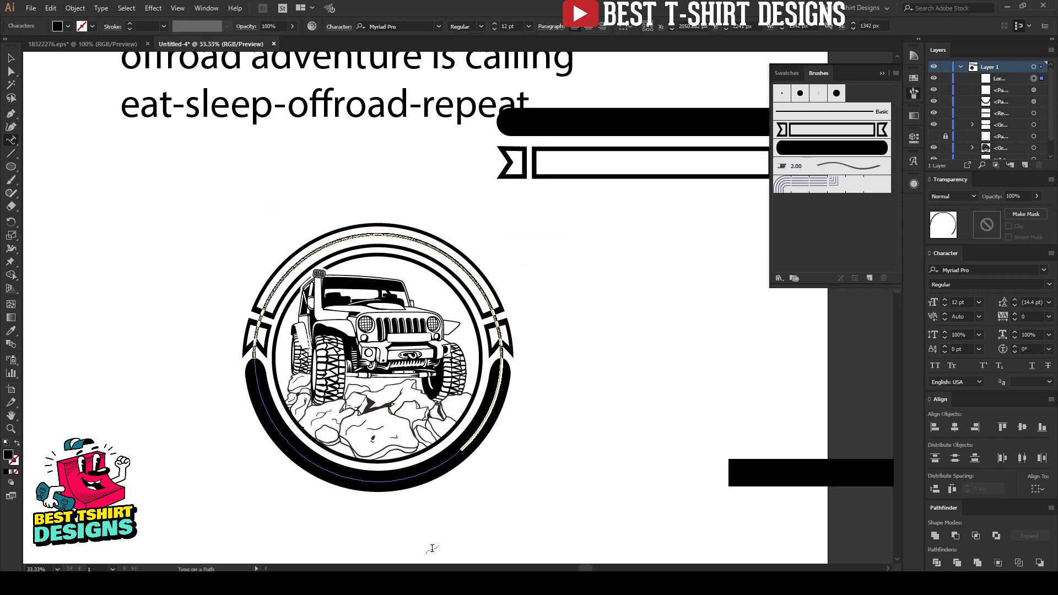
Copy "offroad adventure is calling" from the Notepad file and paste it over the placeholder text on the circle path in Illustrator
key("alt+Tab")
left_click(402, 132)
left_click_drag(402, 132, 224, 128)
key("ctrl+c")
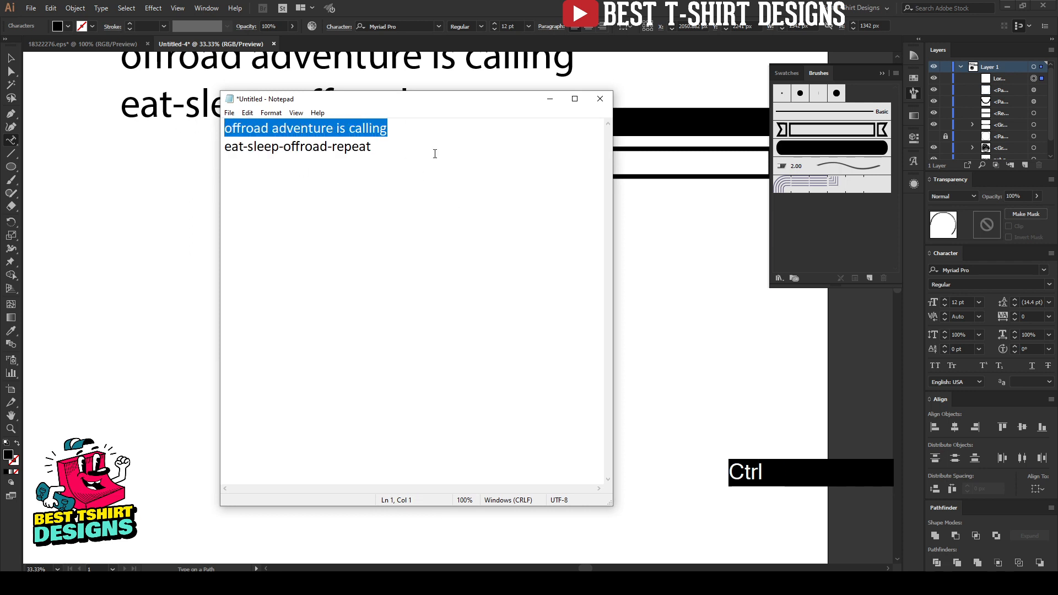
left_click(443, 4)
left_click(291, 310, "ctrl")
key("ctrl+v")
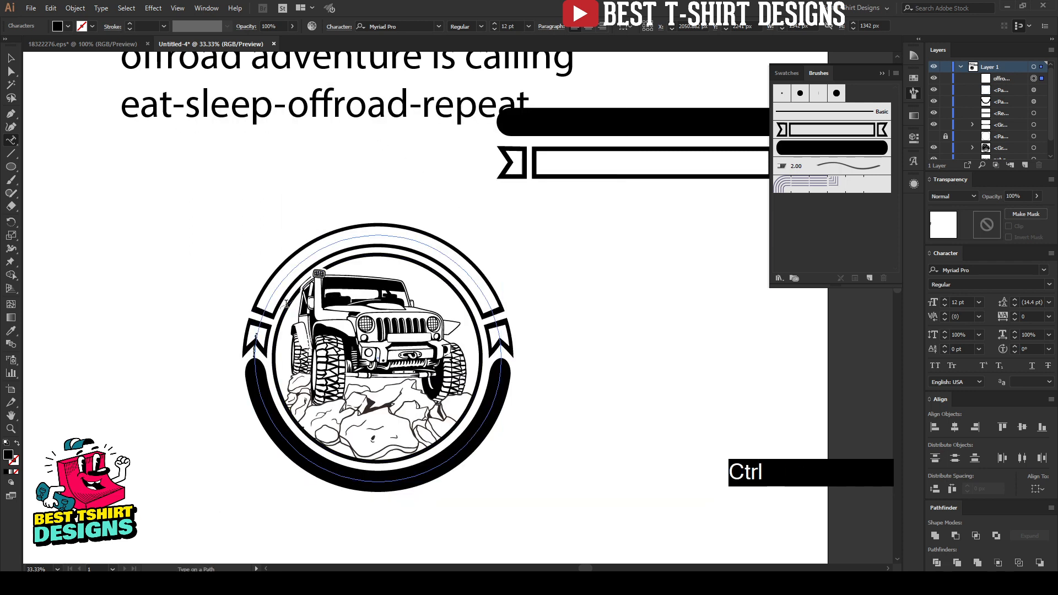
Set the circle path text to 80 pt Enamela W01 Condensed Bold in all caps
left_click(10, 58)
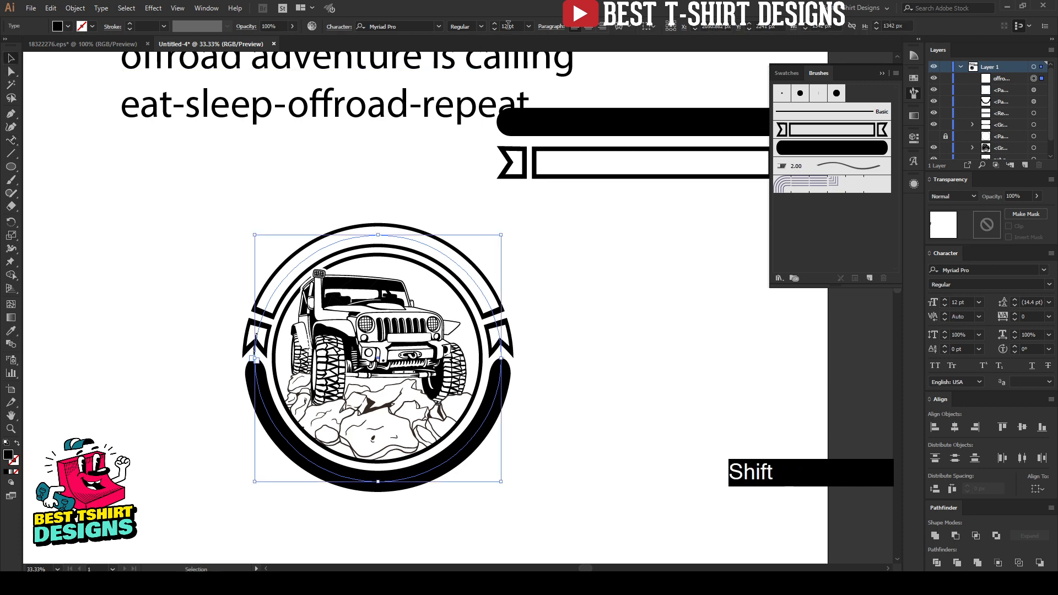
scroll(508, 25, "up", 1)
scroll(508, 25, "up", 1)
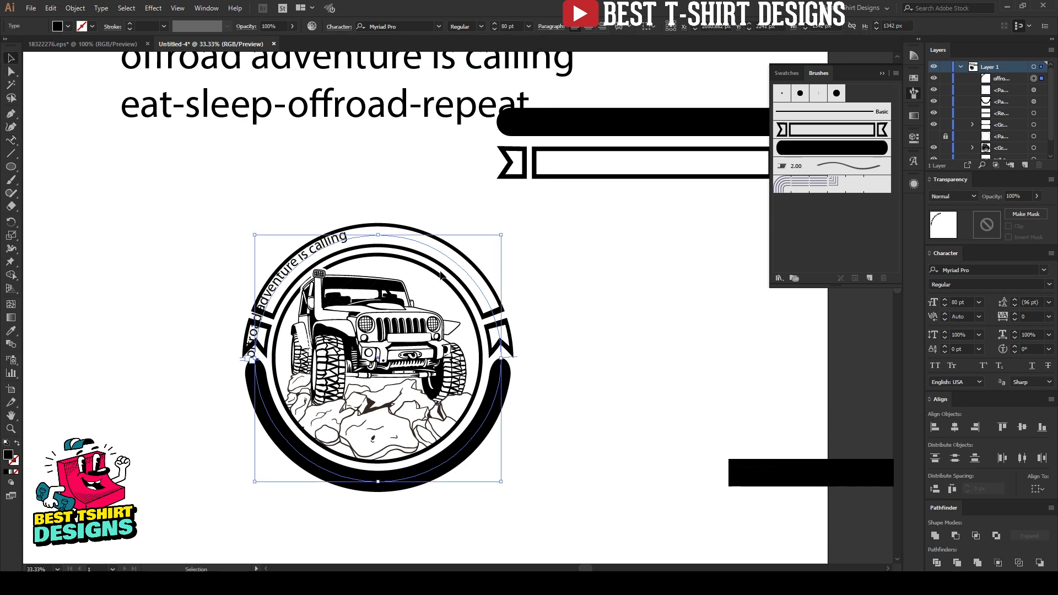
scroll(435, 290, "up", 1)
right_click(277, 216)
mouse_move(307, 262)
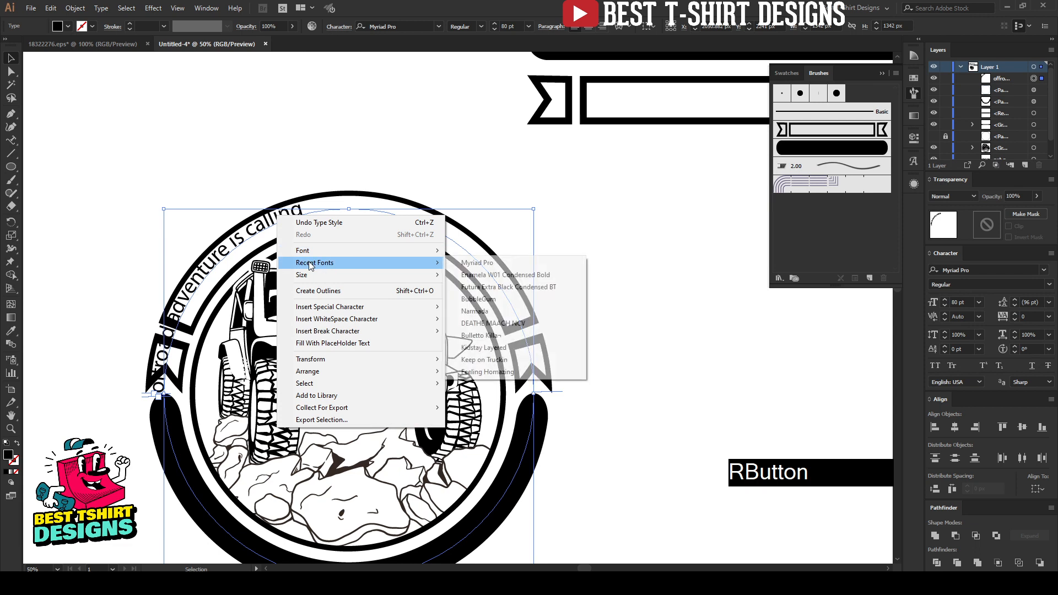
left_click(520, 276)
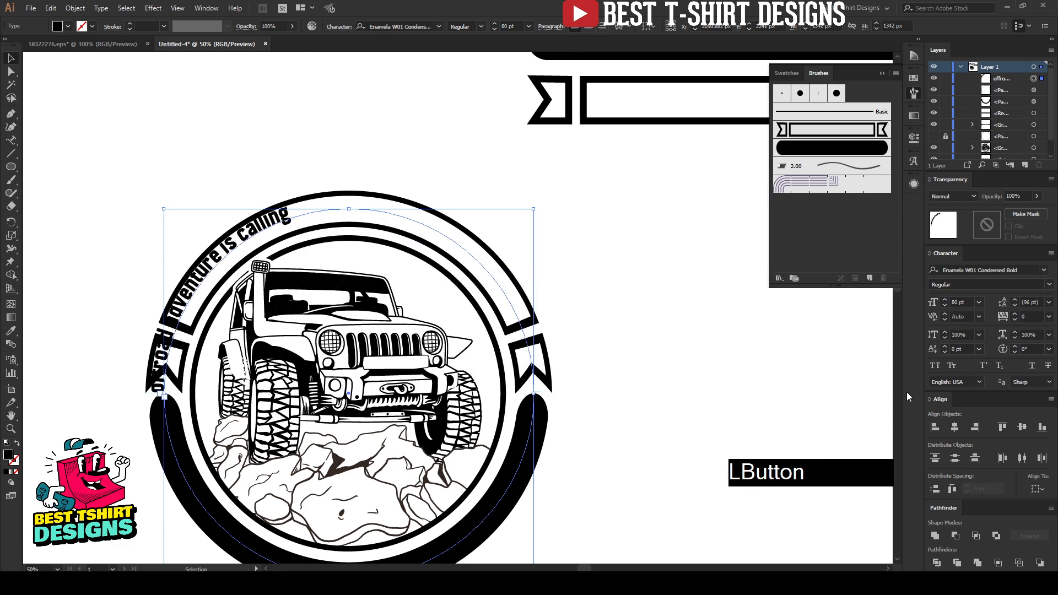
left_click(935, 367)
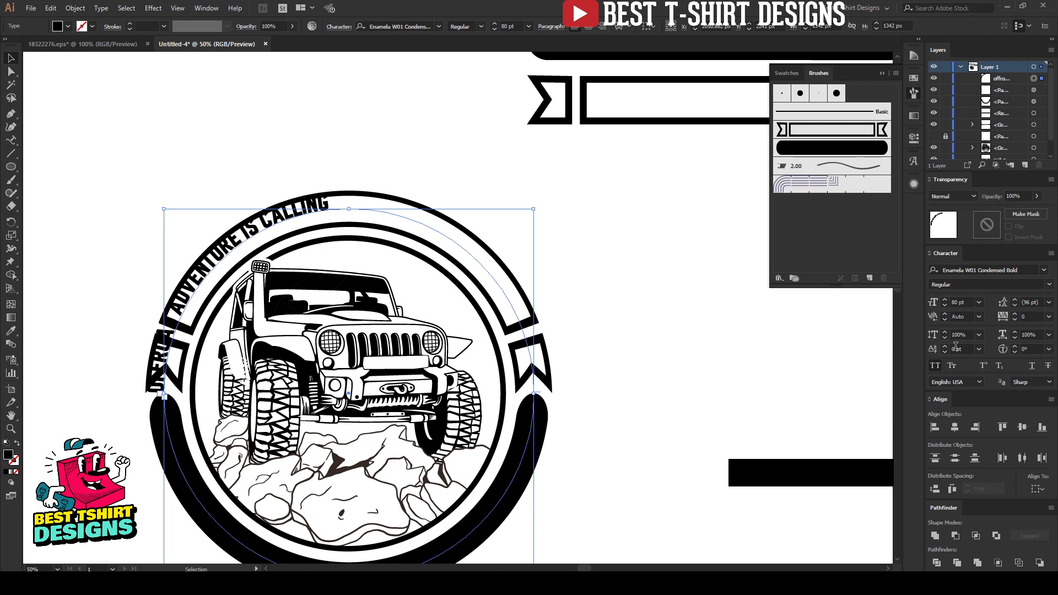
Set the slogan's Type on a Path options to align the text to the path's center, with preview on
left_click(110, 8)
mouse_move(182, 114)
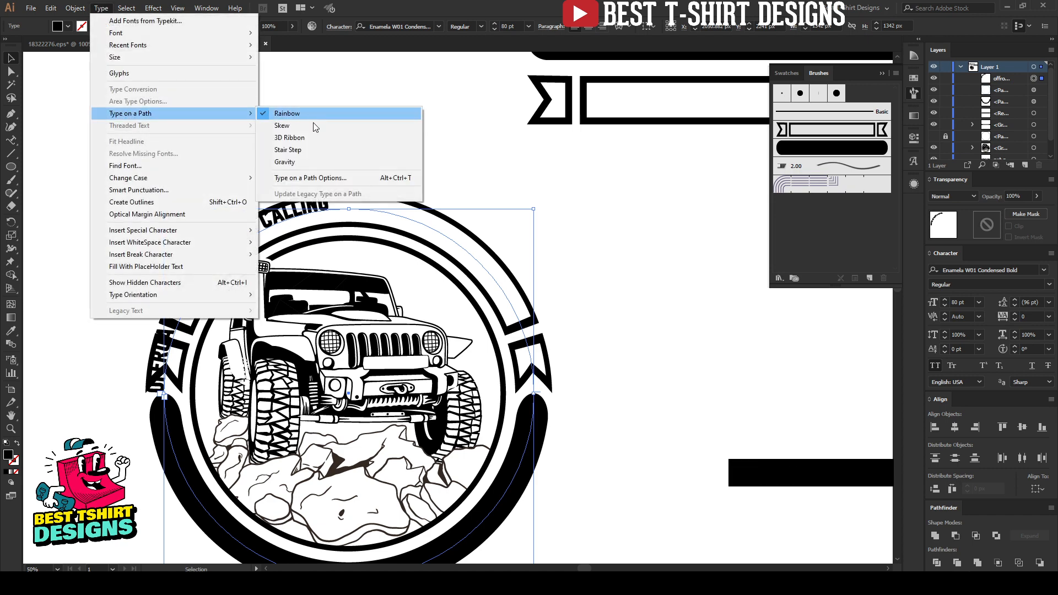
left_click(292, 182)
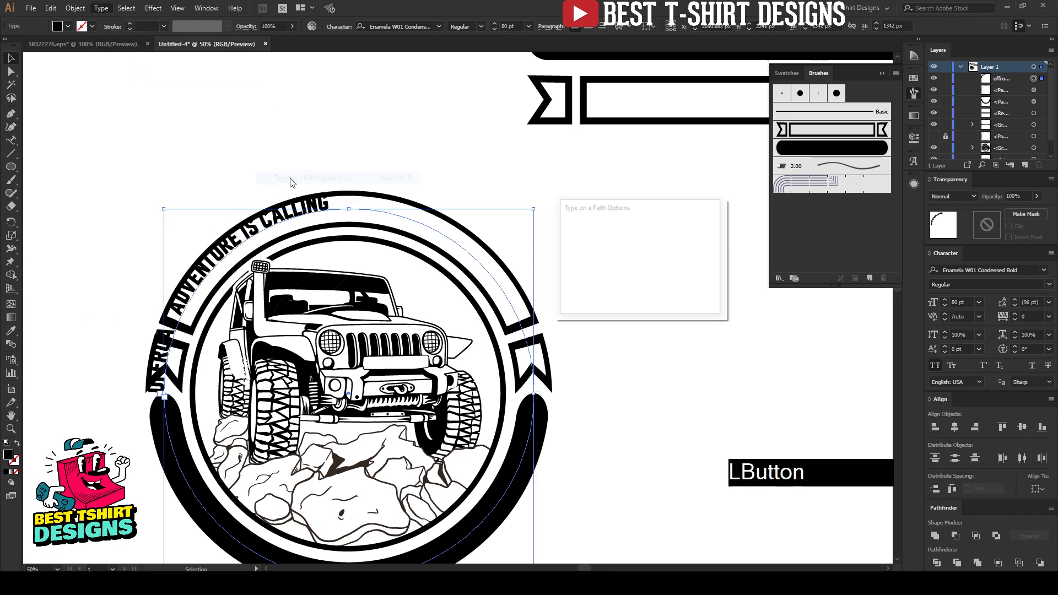
left_click(587, 292)
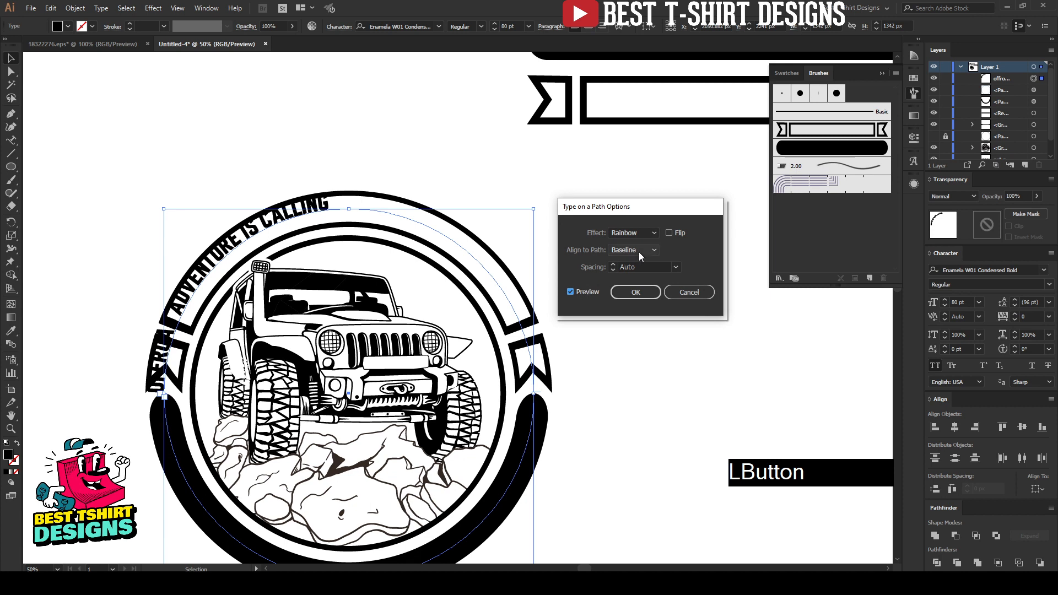
left_click(623, 251)
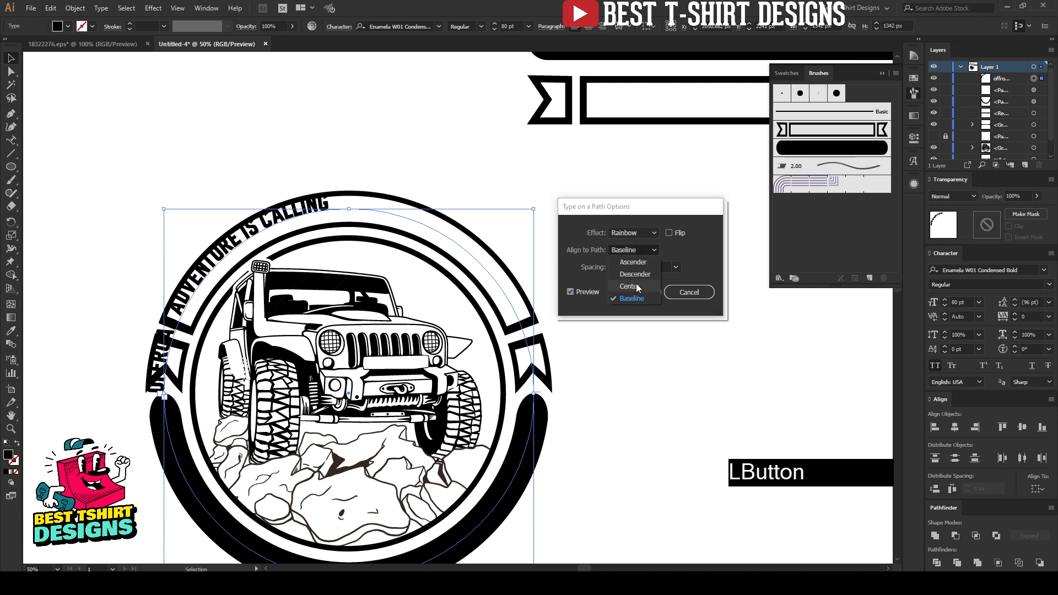
left_click(637, 287)
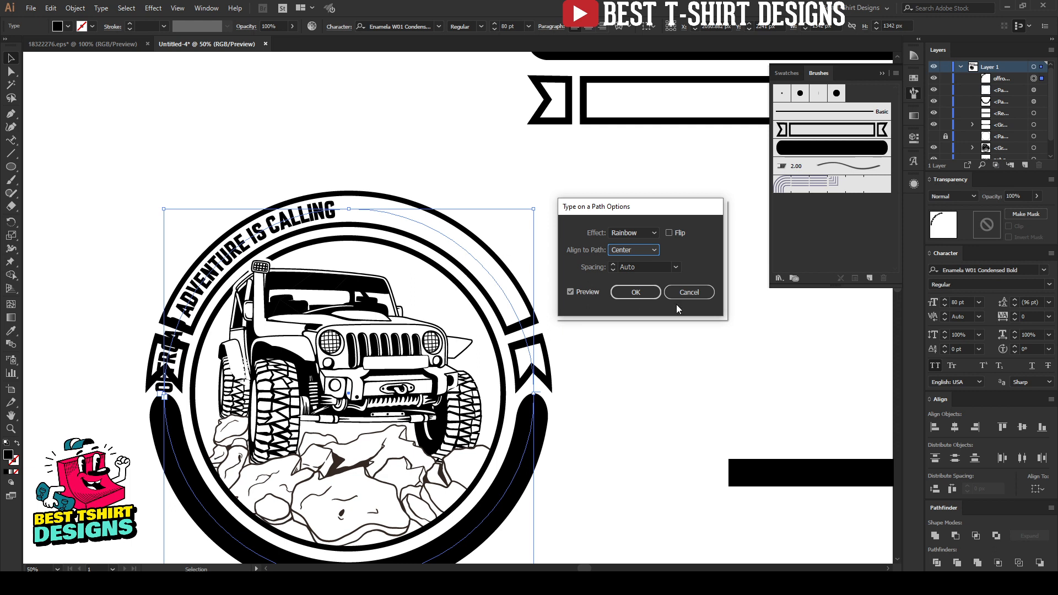
left_click(644, 292)
Extend the path text's end point to the circle's right anchor and center-align the slogan along the upper arc
key("Right")
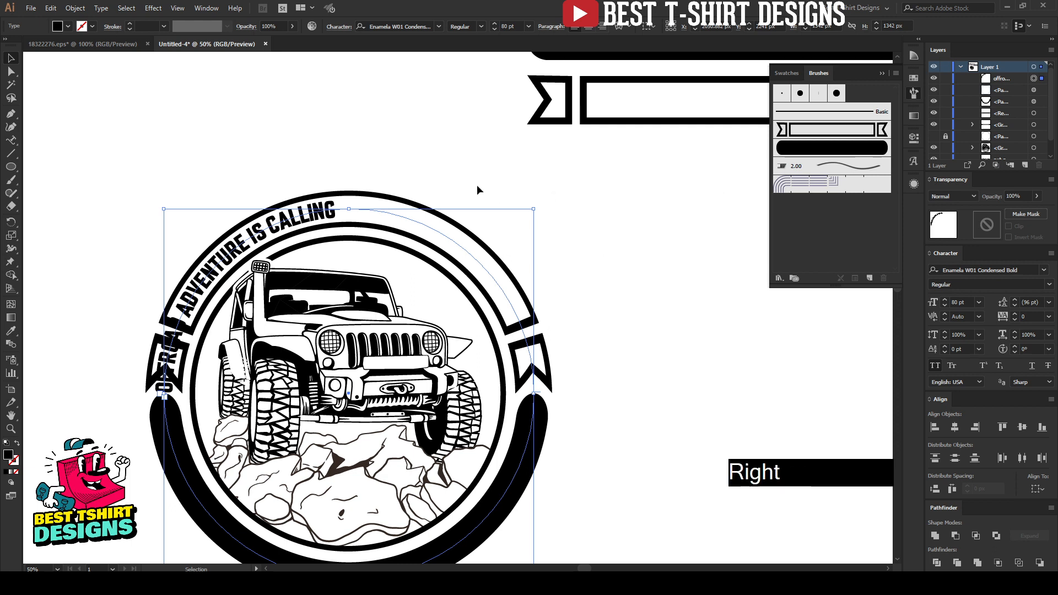
key("Left")
scroll(146, 398, "down", 1)
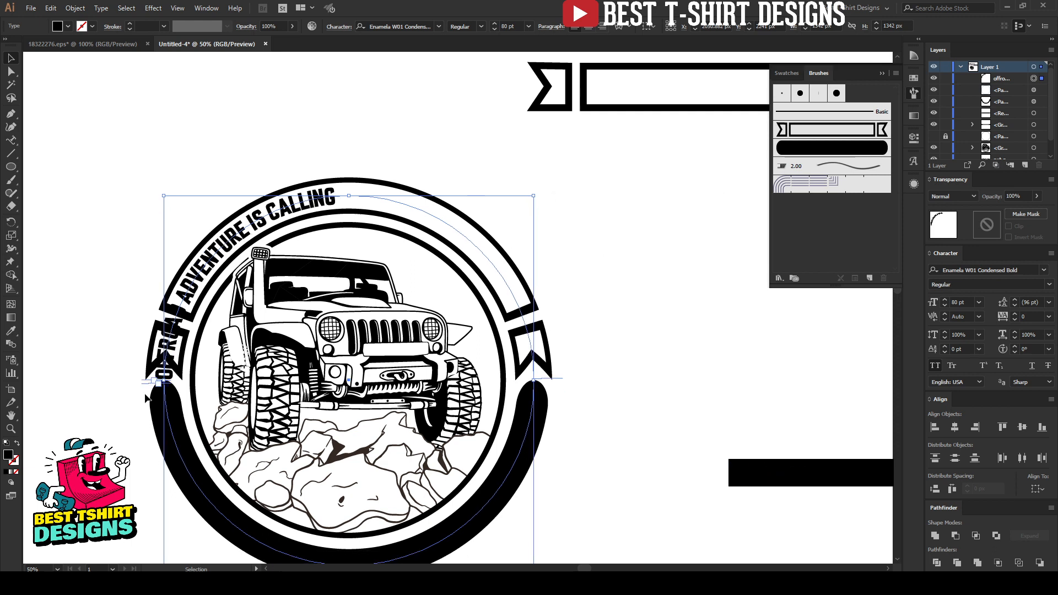
left_click_drag(147, 384, 587, 379)
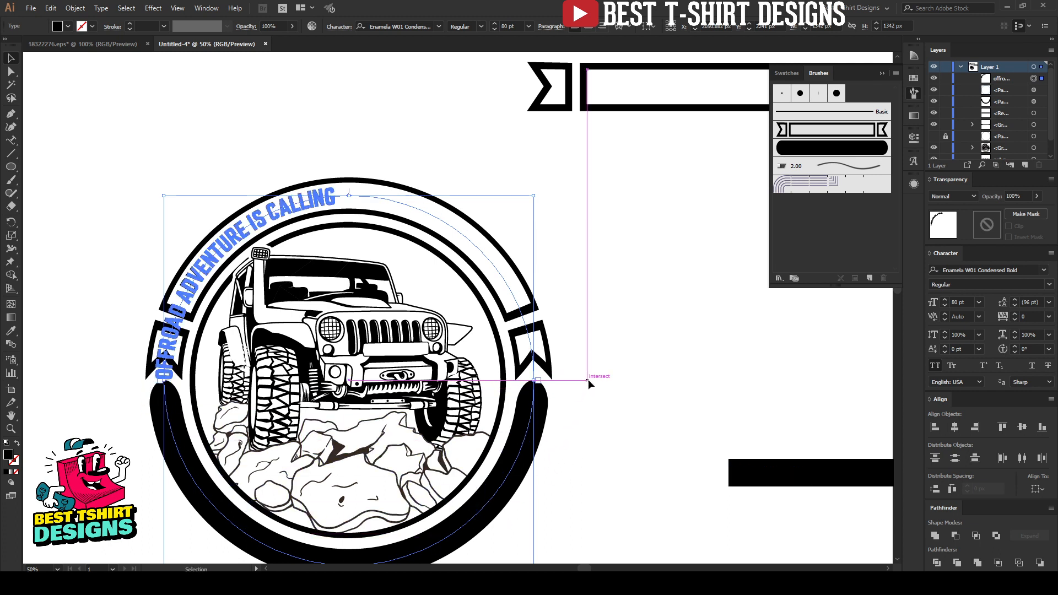
left_click(589, 28)
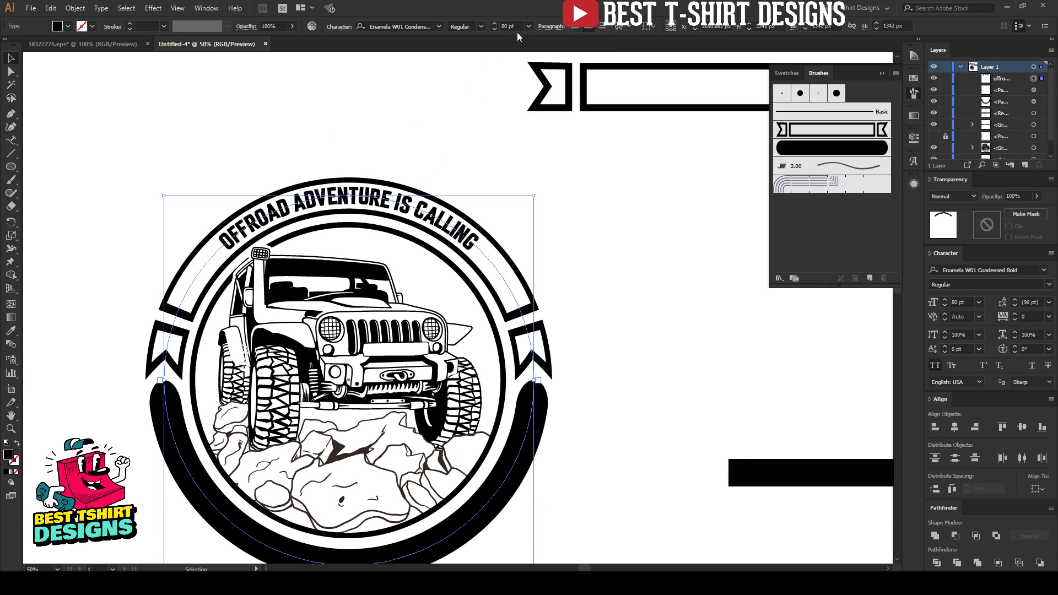
Set the upper slogan's font size to 90 pt
key("shift")
key("shift+Up")
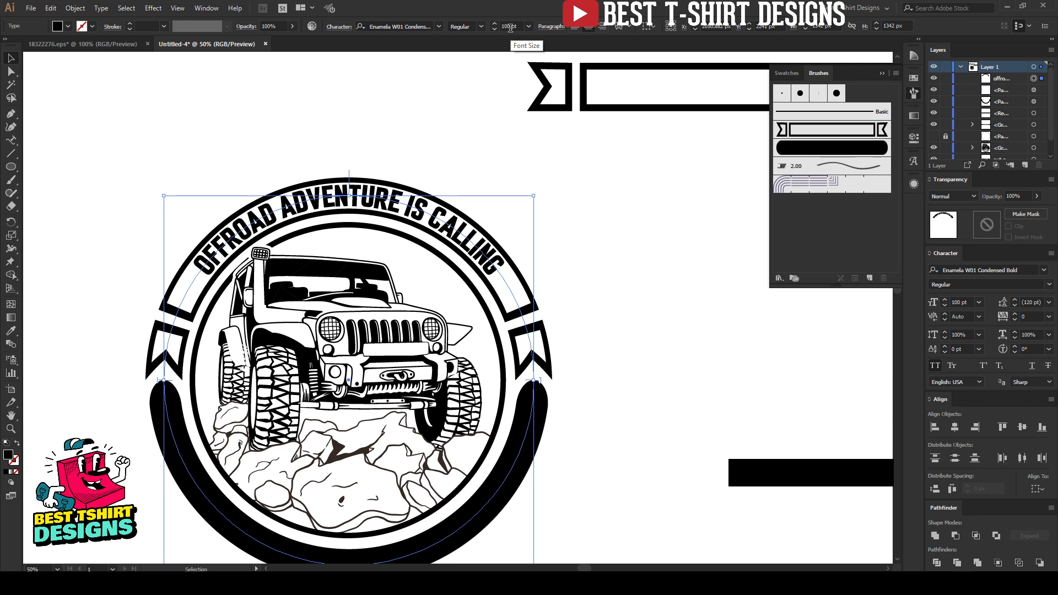
key("shift+Down")
scroll(316, 242, "up", 1)
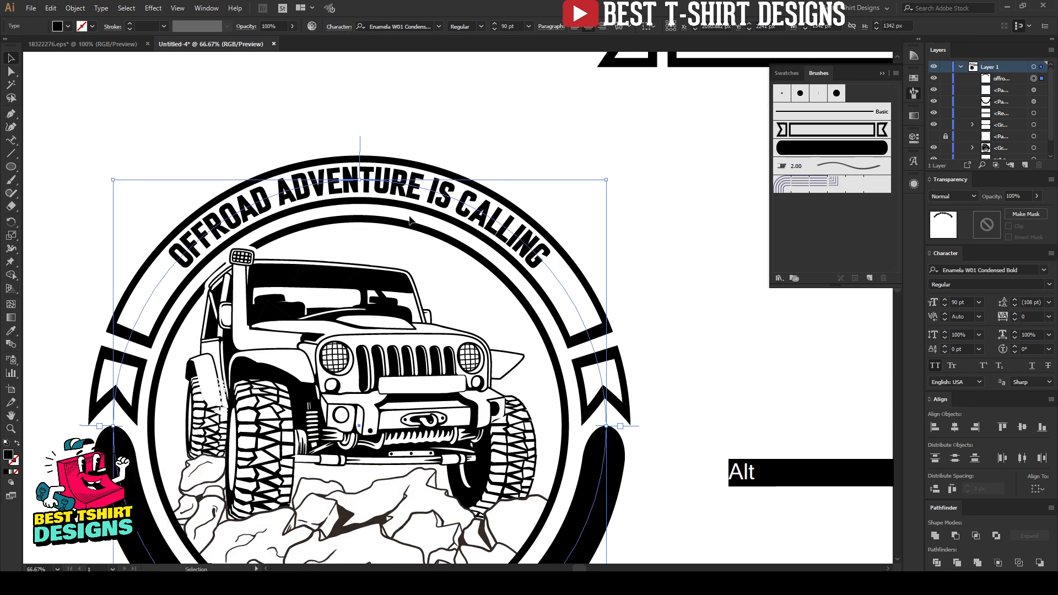
scroll(379, 108, "down", 1)
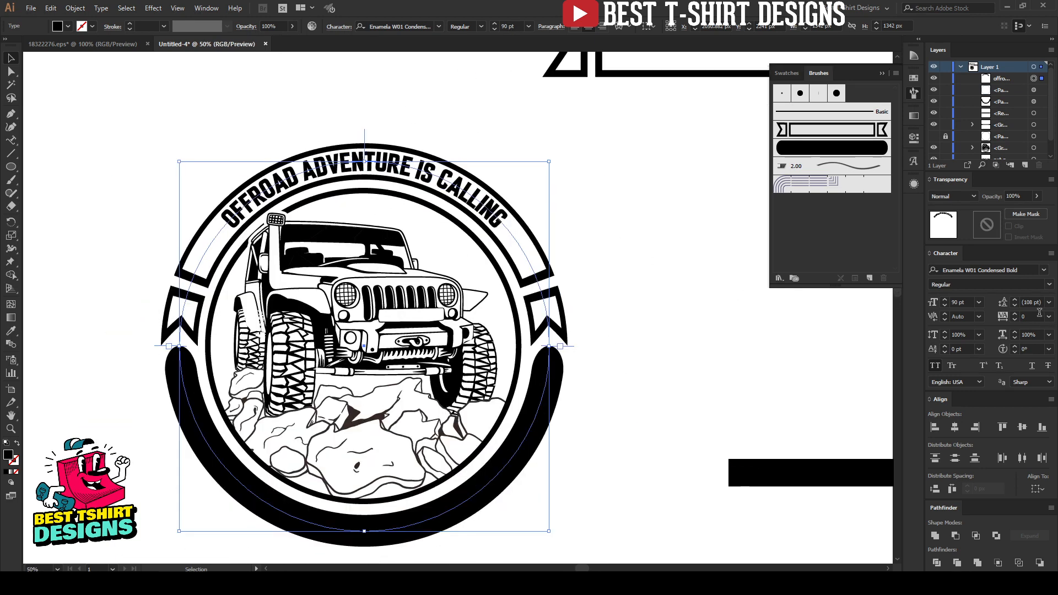
Set the upper slogan's tracking to 160 so it fills the banner, and deselect it
scroll(1039, 313, "up", 13)
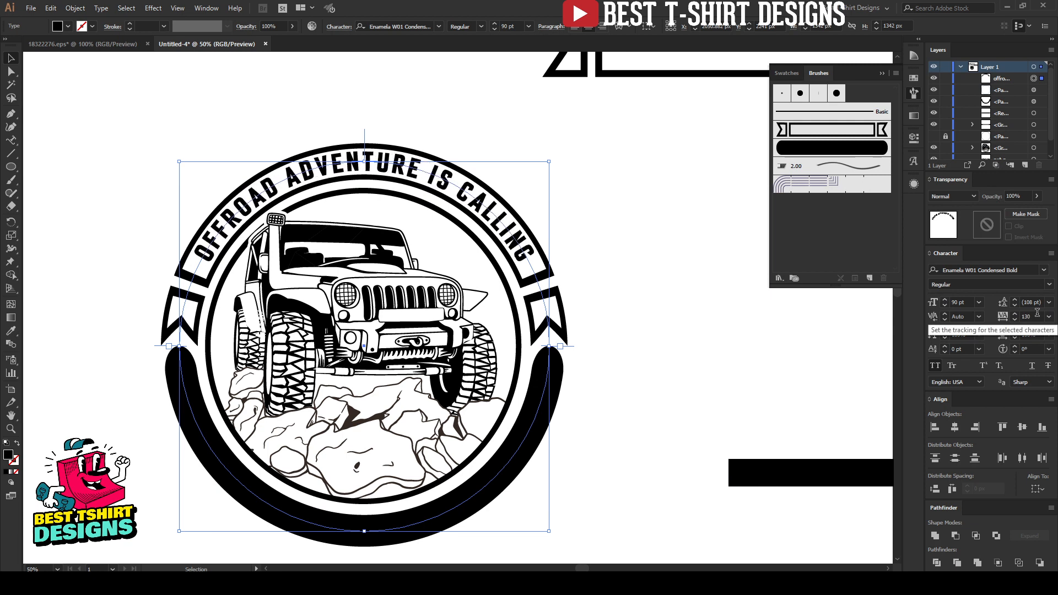
scroll(1036, 313, "up", 3)
scroll(1037, 312, "down", 1)
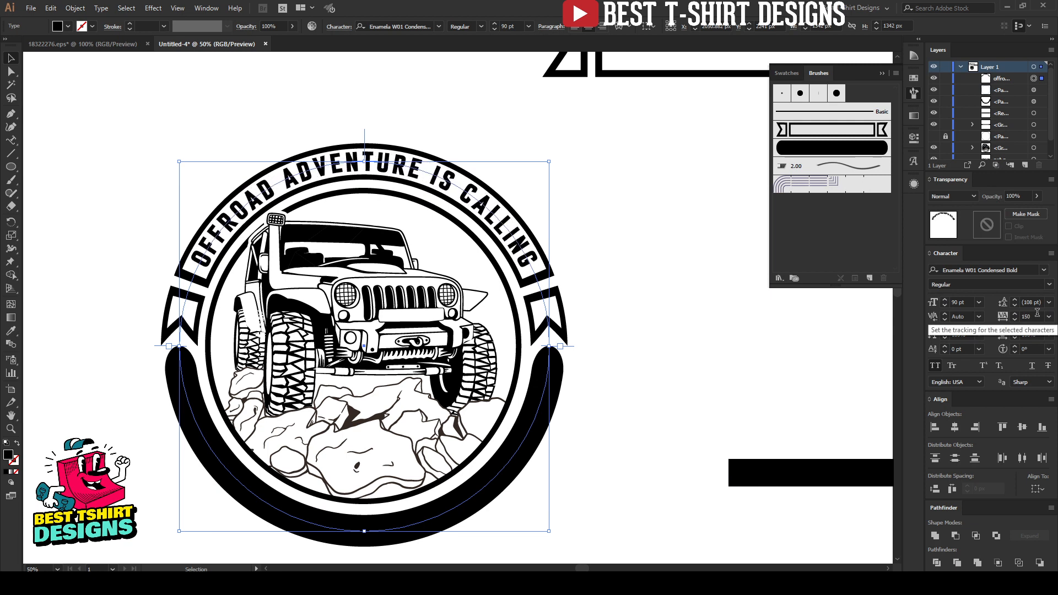
scroll(1037, 313, "up", 1)
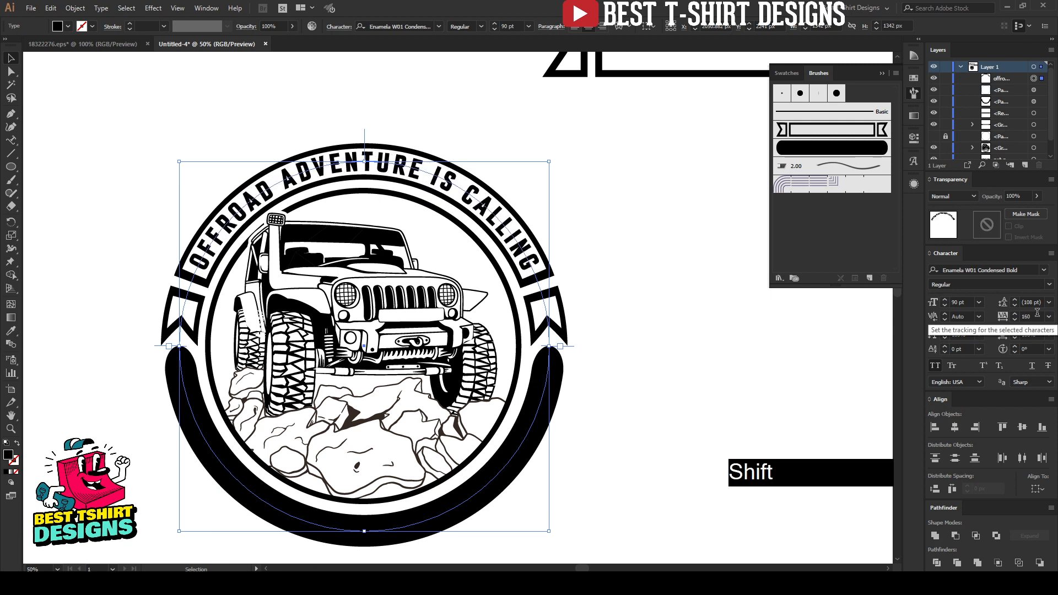
left_click(616, 217)
scroll(564, 208, "down", 1)
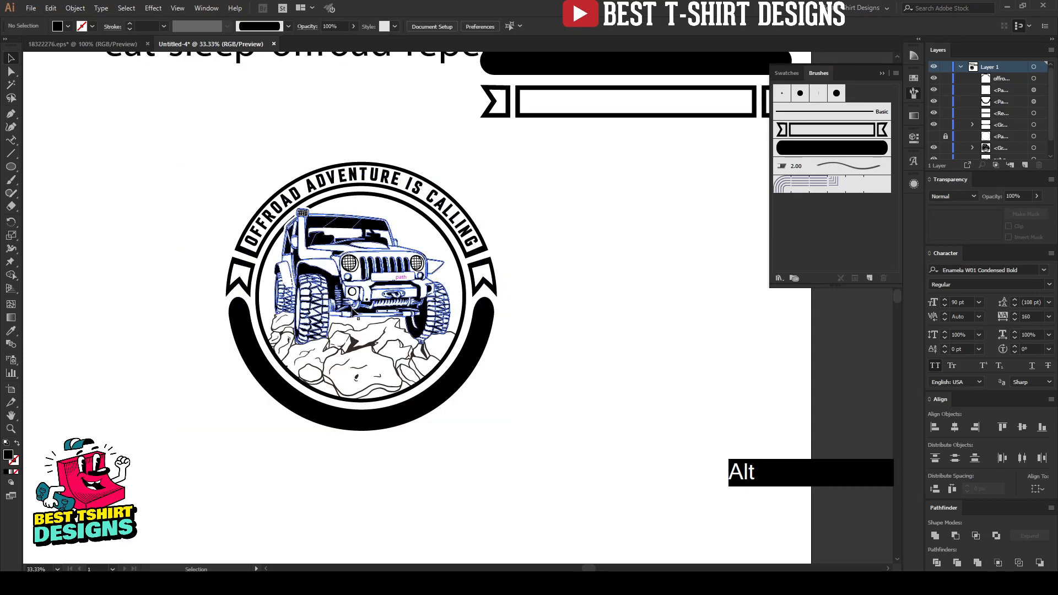
scroll(611, 289, "up", 1)
left_click(624, 279)
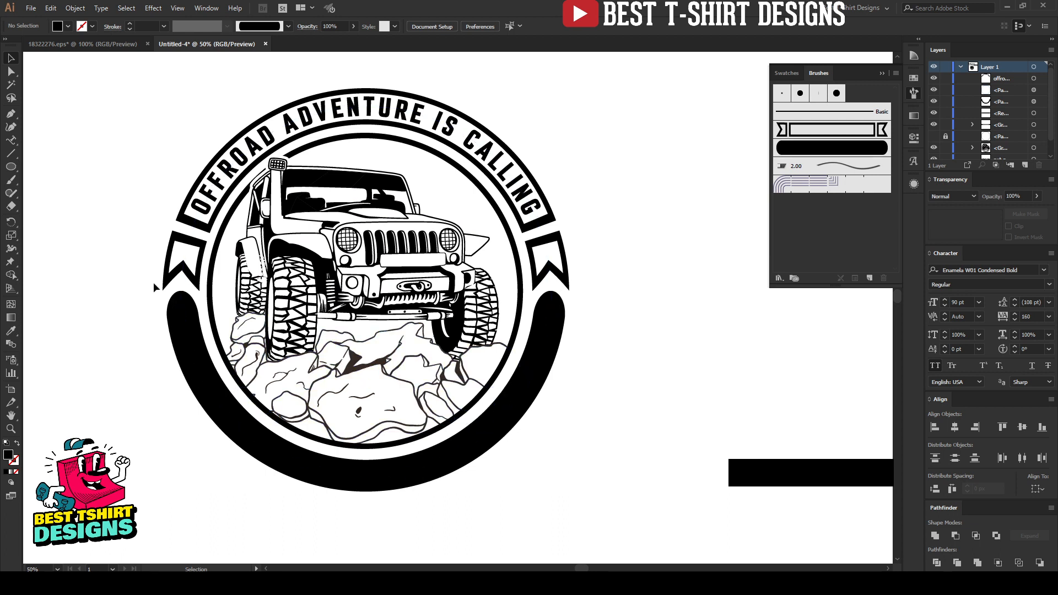
Duplicate the slogan in place and flip the copy across the path to read upright along the lower arc, declining the incoming call
left_click(412, 116)
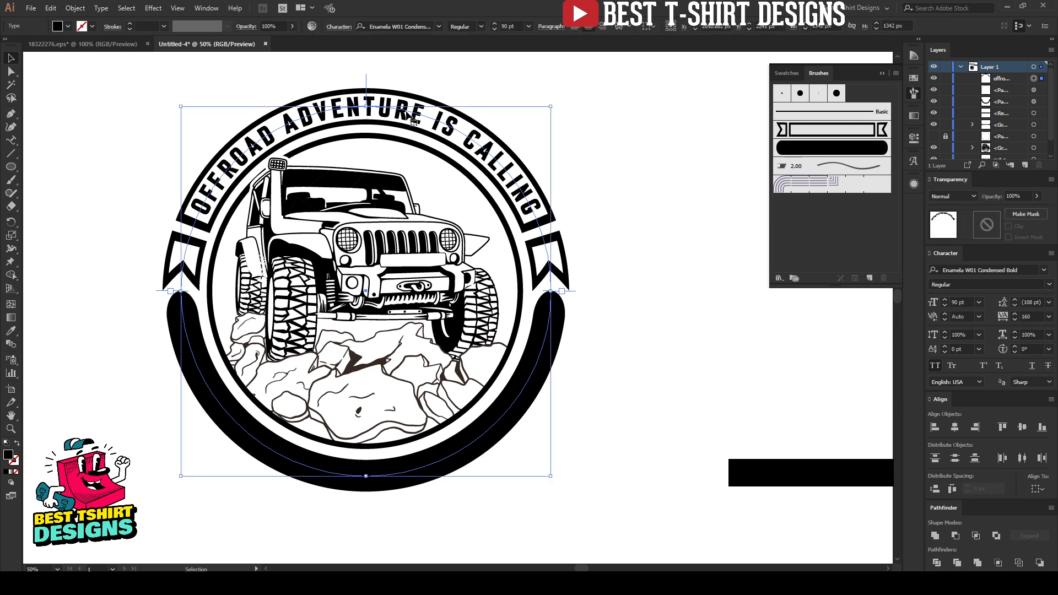
key("ctrl")
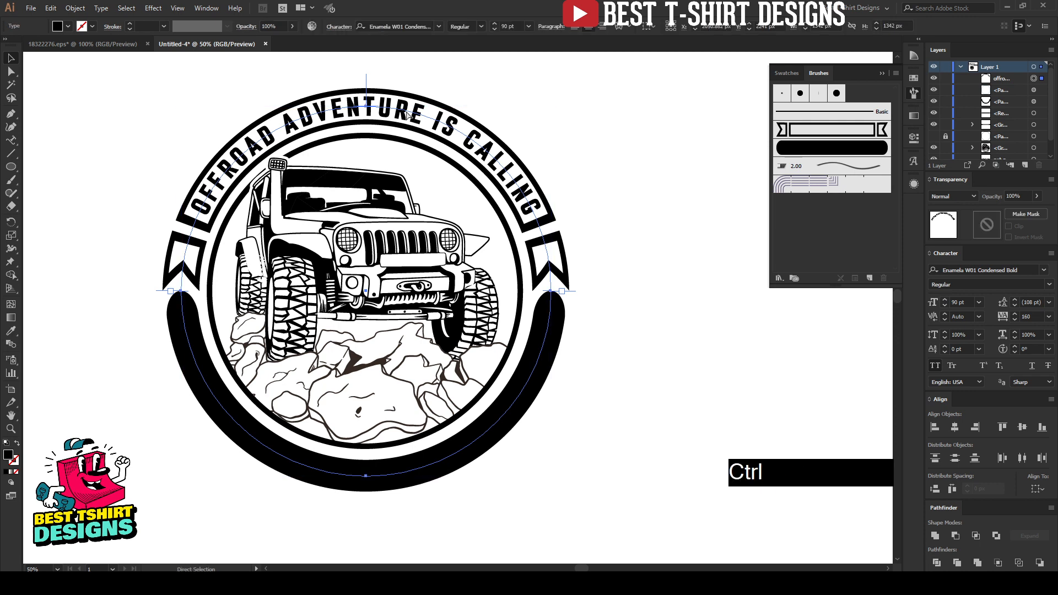
key("ctrl+c")
key("ctrl+f")
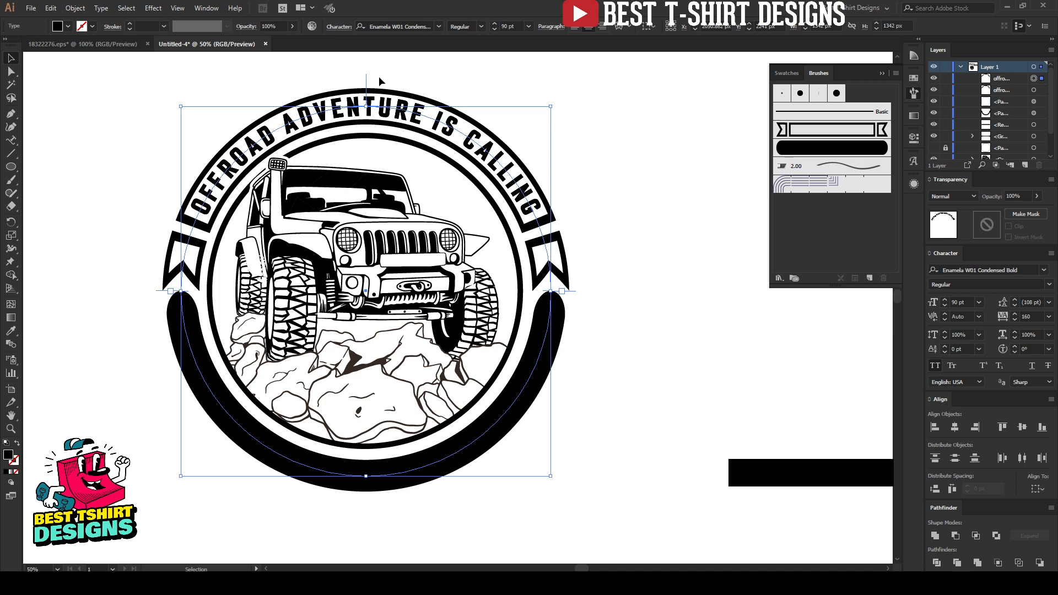
left_click_drag(365, 80, 365, 408)
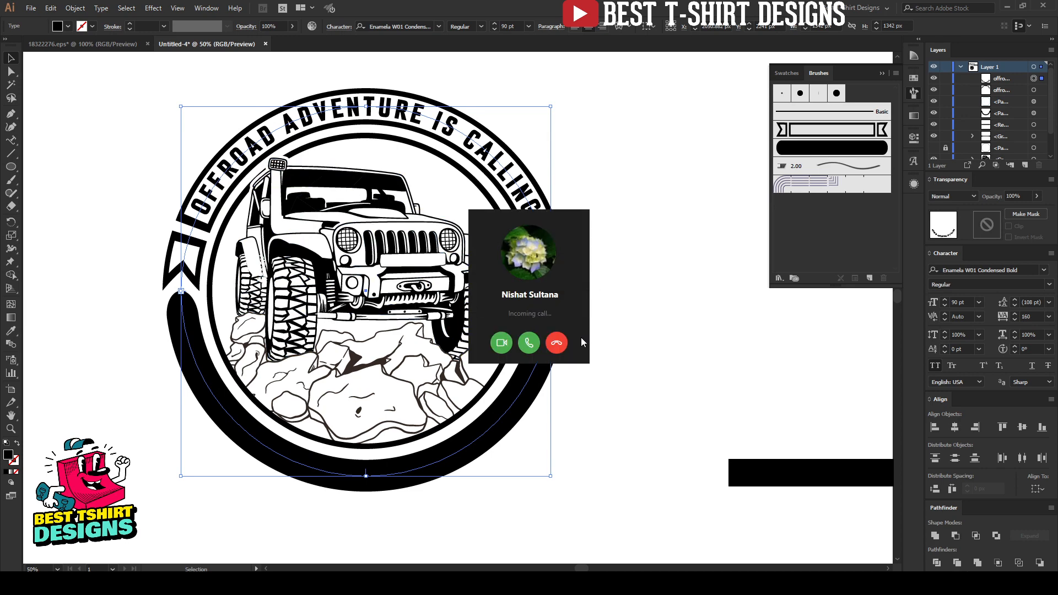
left_click(563, 343)
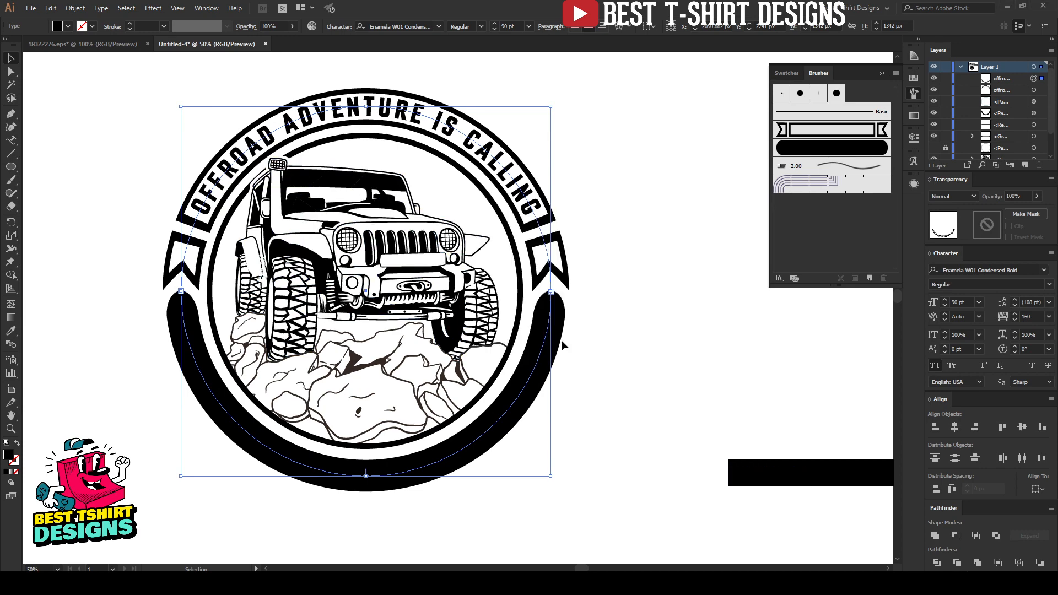
Fill the lower slogan copy with white so it shows on the black rounded bar
key("F10")
left_click(68, 26)
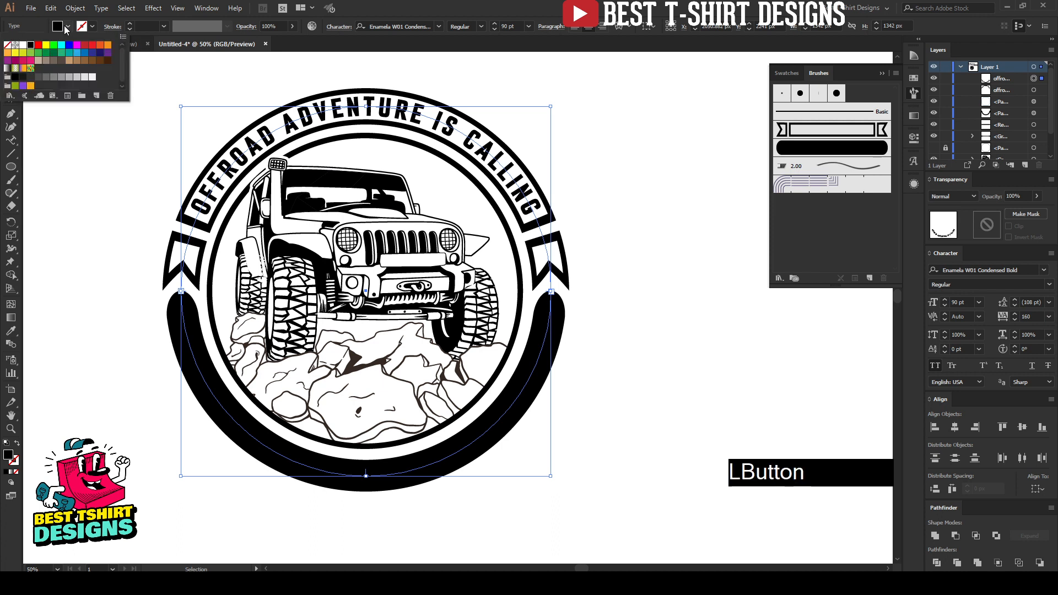
left_click(22, 45)
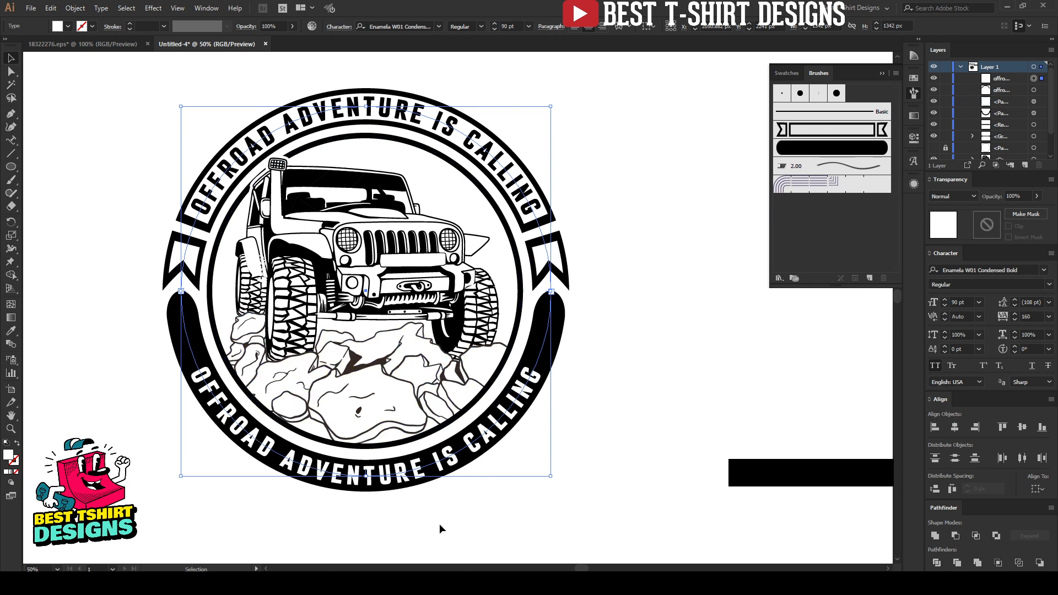
Copy "eat-sleep-offroad-repeat" from the Notepad file and paste it over the white lower slogan in Illustrator
left_click(368, 584)
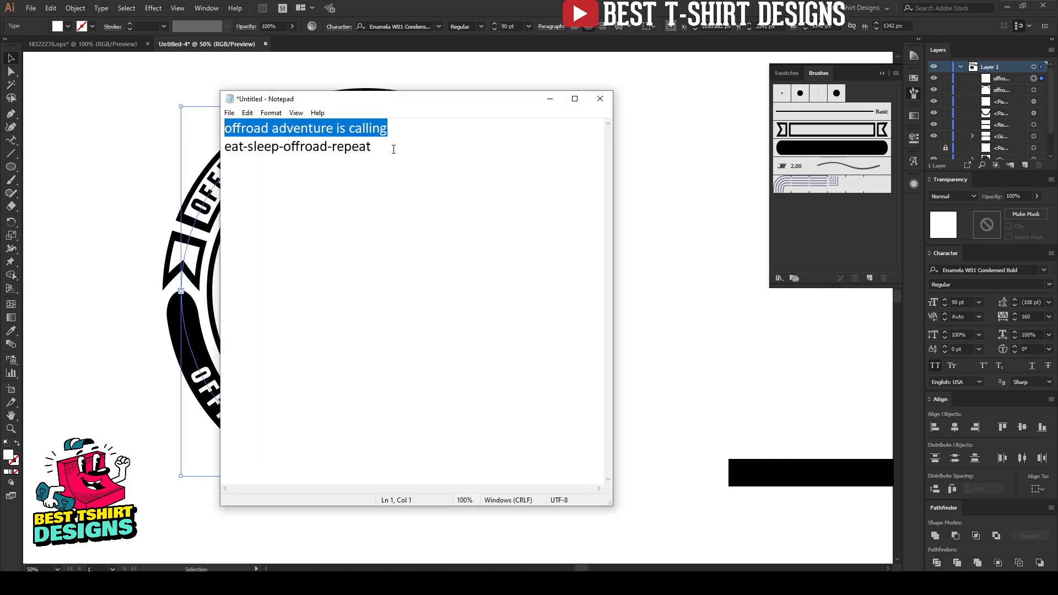
left_click_drag(391, 147, 207, 147)
key("ctrl+c")
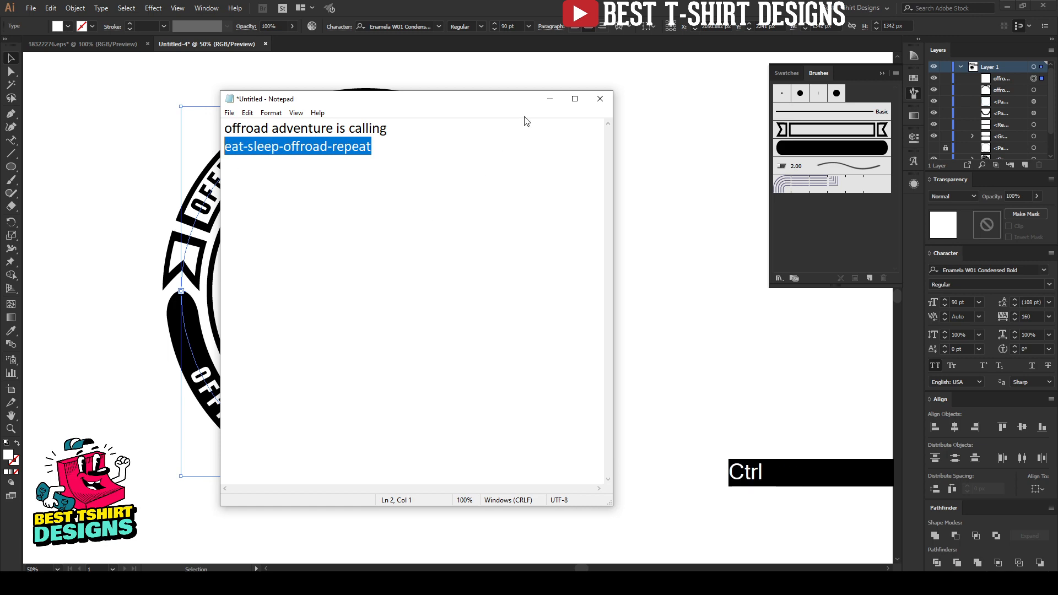
left_click(549, 98)
key("t")
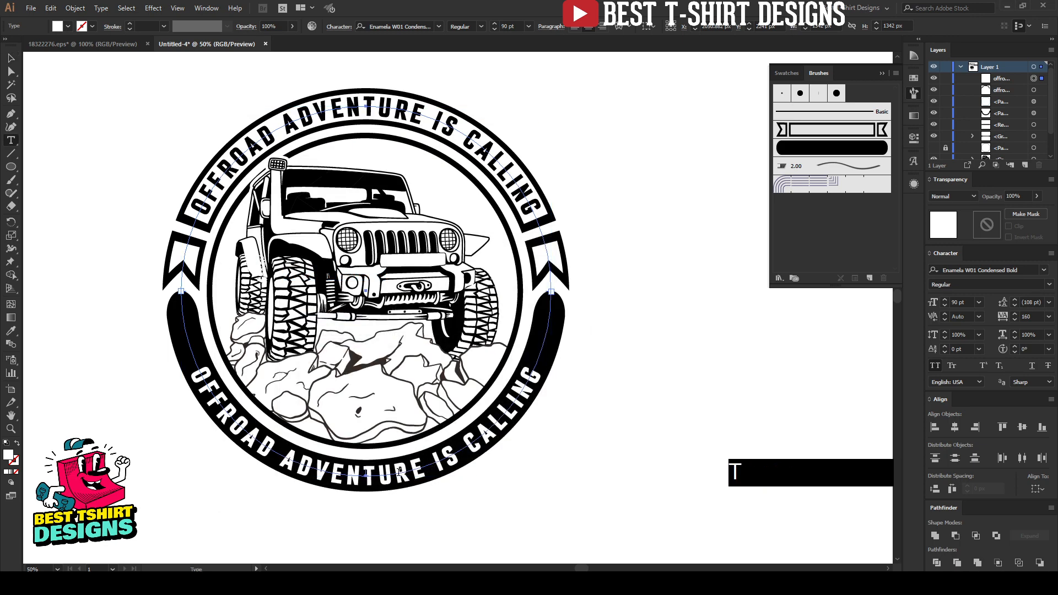
triple_click(398, 472)
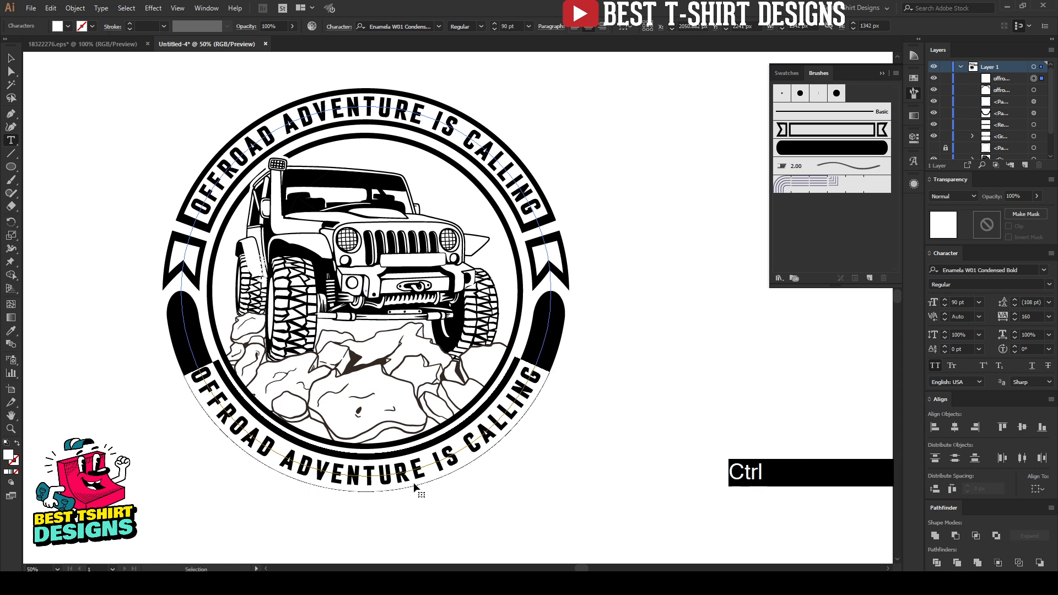
key("ctrl+v")
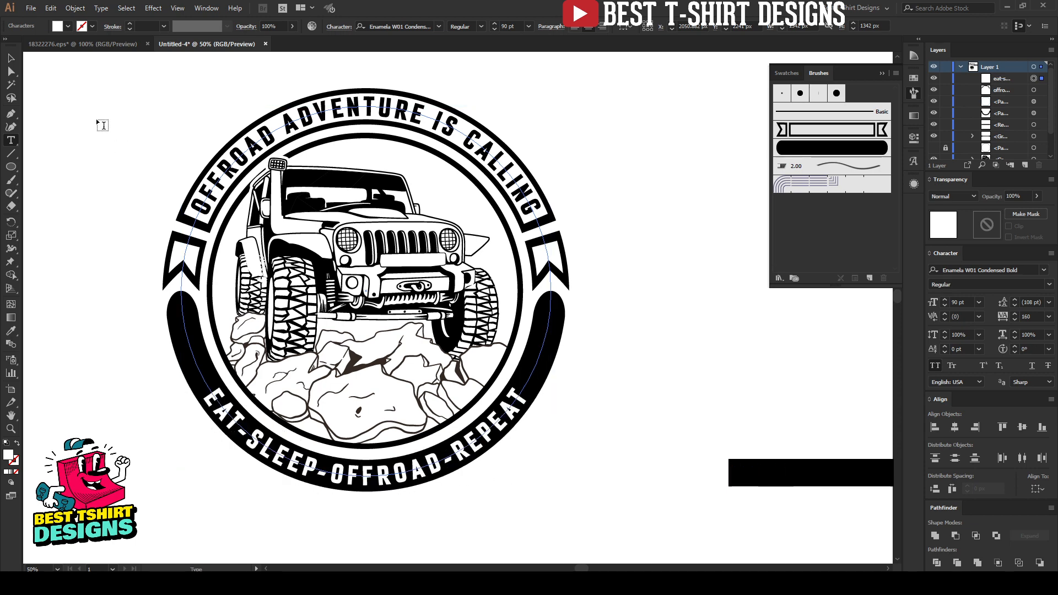
left_click(12, 58)
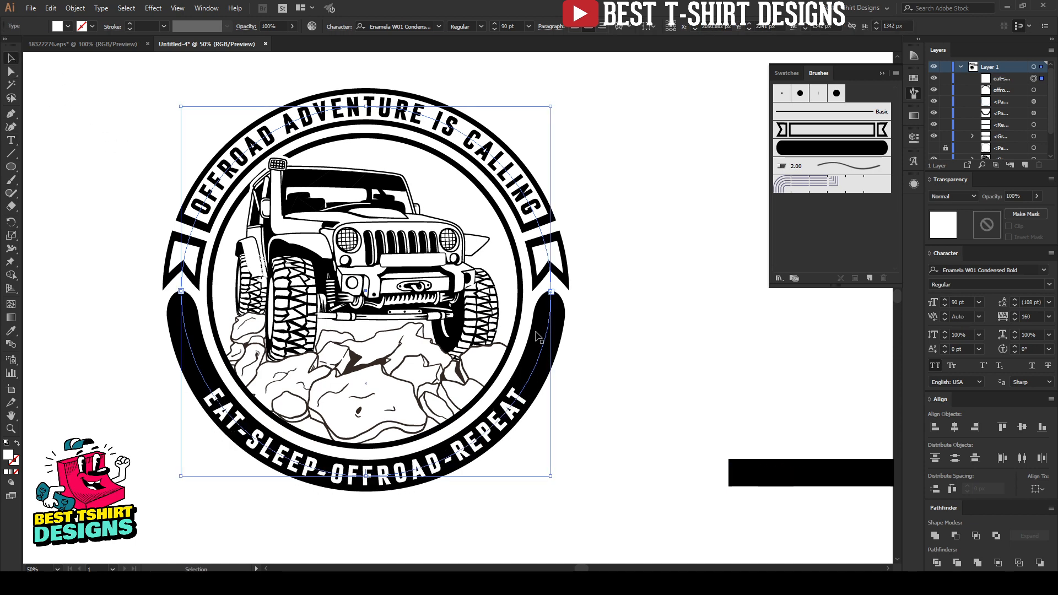
left_click(622, 345)
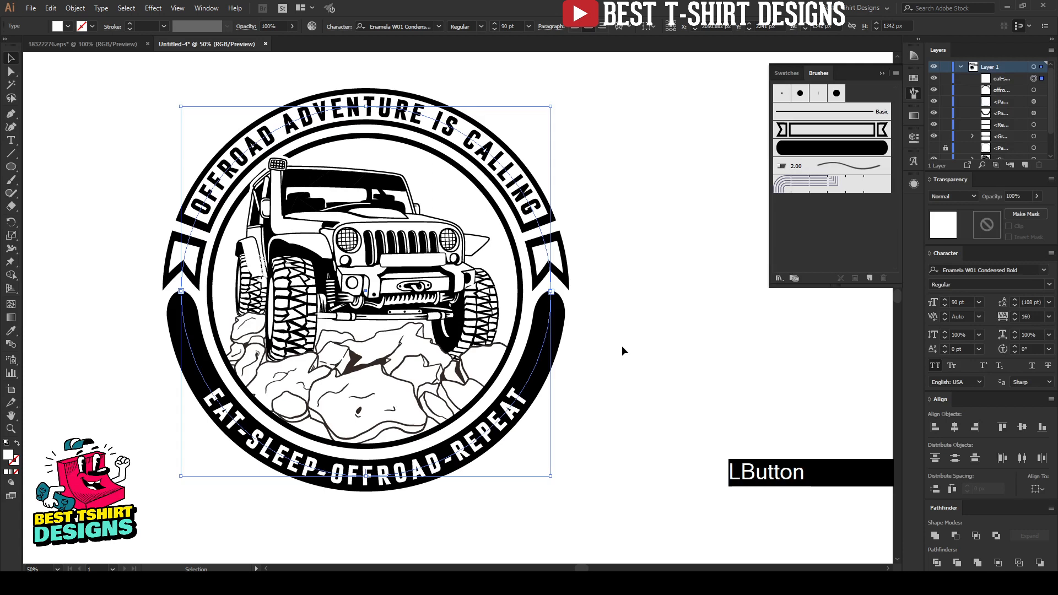
left_click(580, 383)
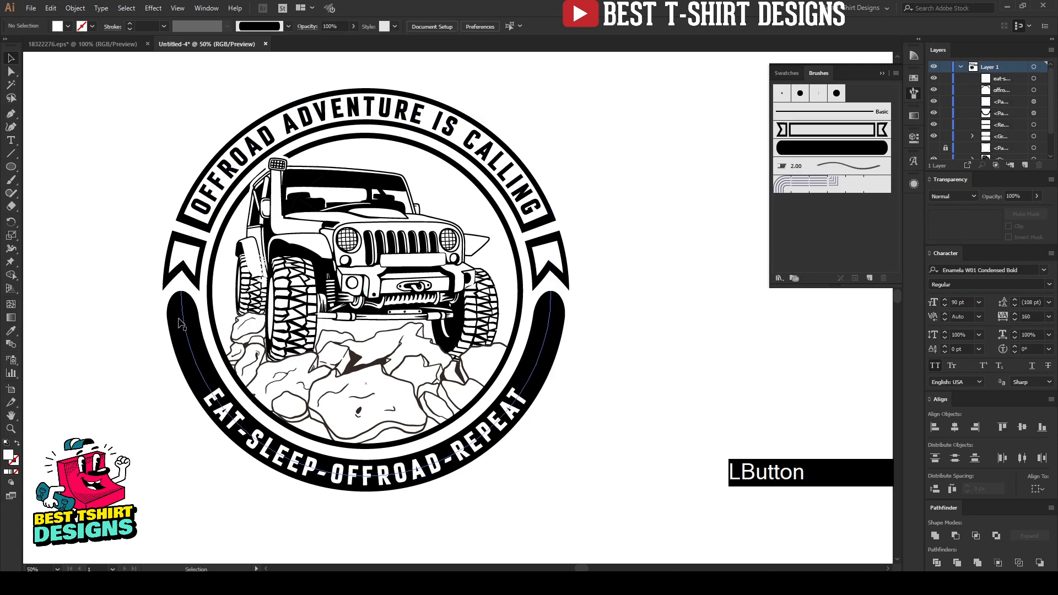
left_click(613, 366)
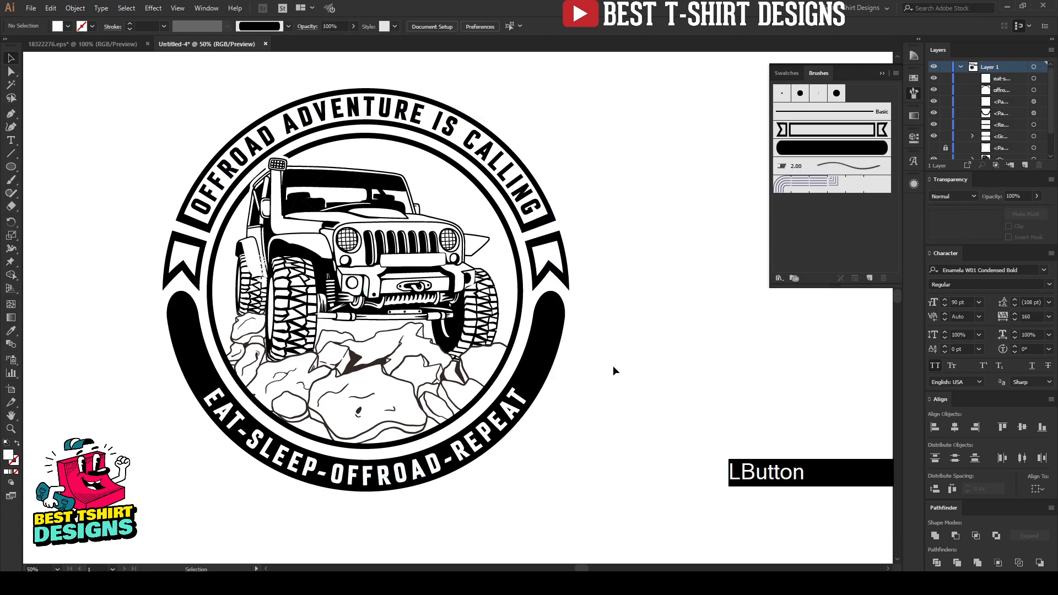
left_click(551, 322)
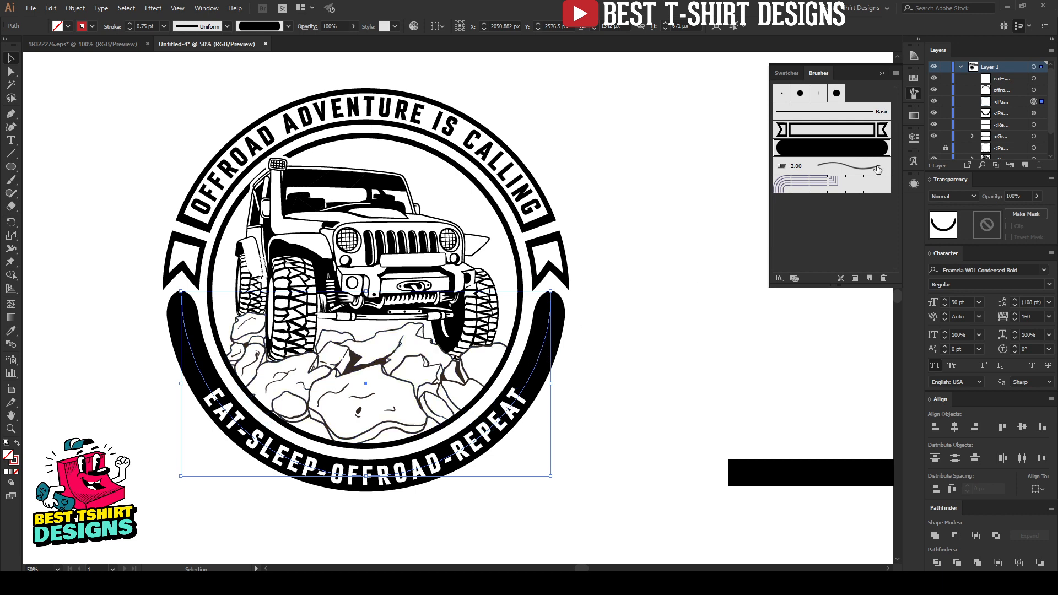
left_click(617, 314)
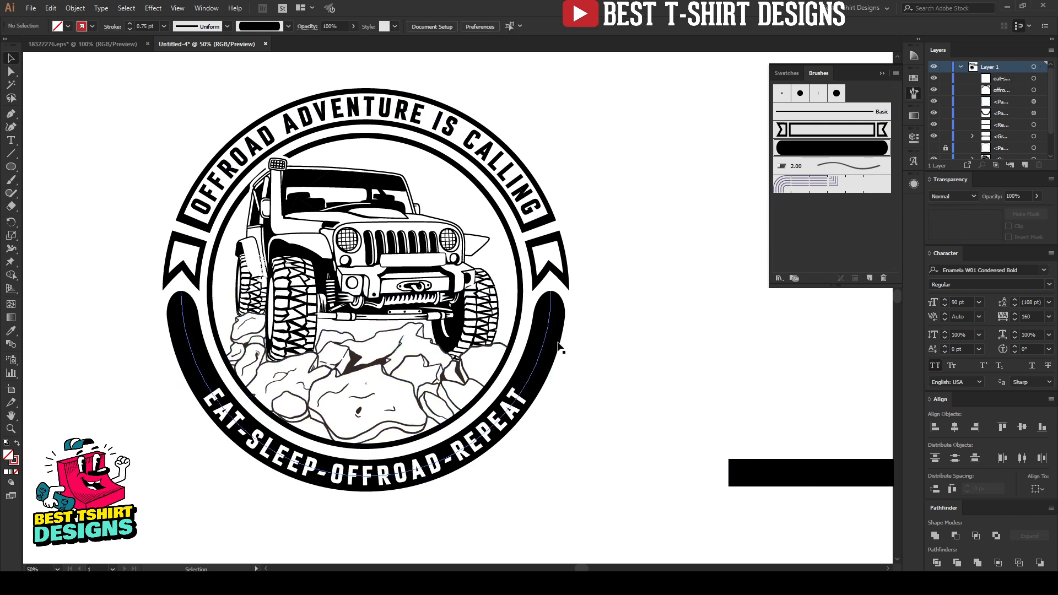
left_click(641, 397)
left_click(598, 361)
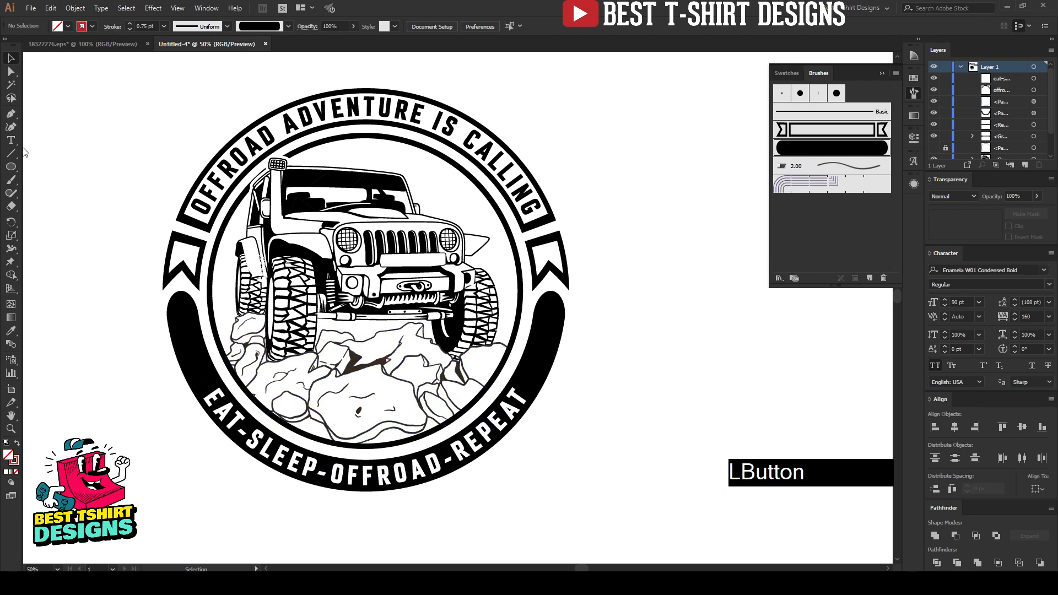
Draw a straight horizontal line across the full badge over the rocks, with a 20 pt red stroke and no fill
left_click(157, 364)
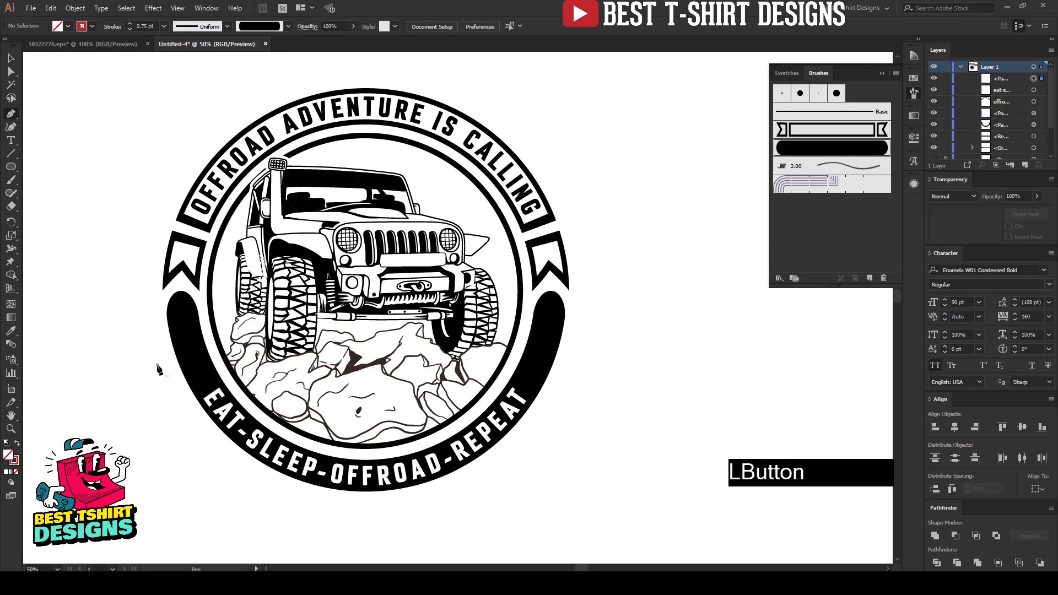
left_click(575, 366)
key("v")
left_click(570, 368)
key("shift+x")
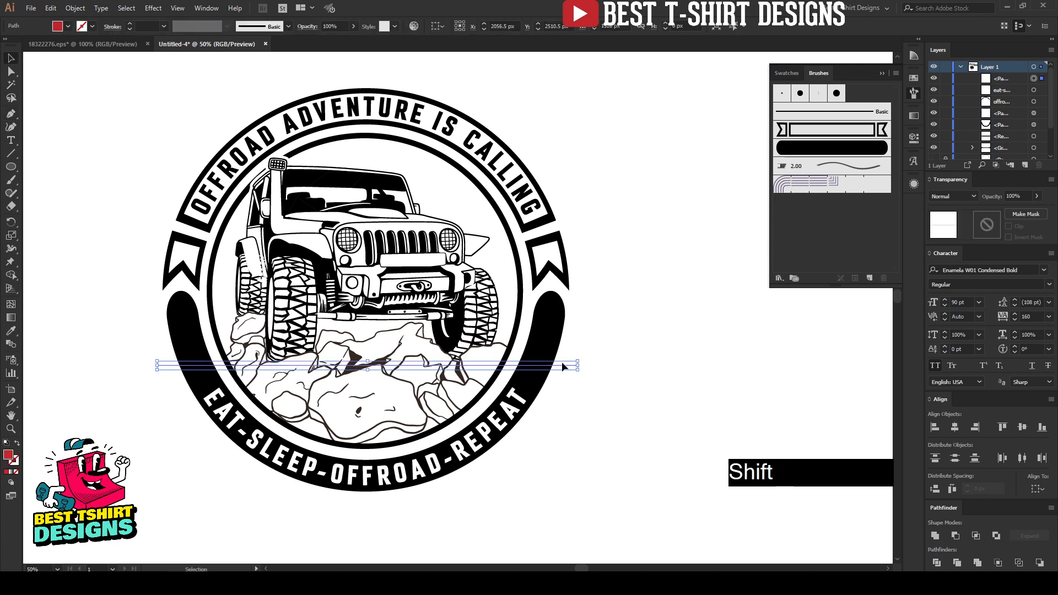
key("shift+x")
scroll(150, 27, "up", 1)
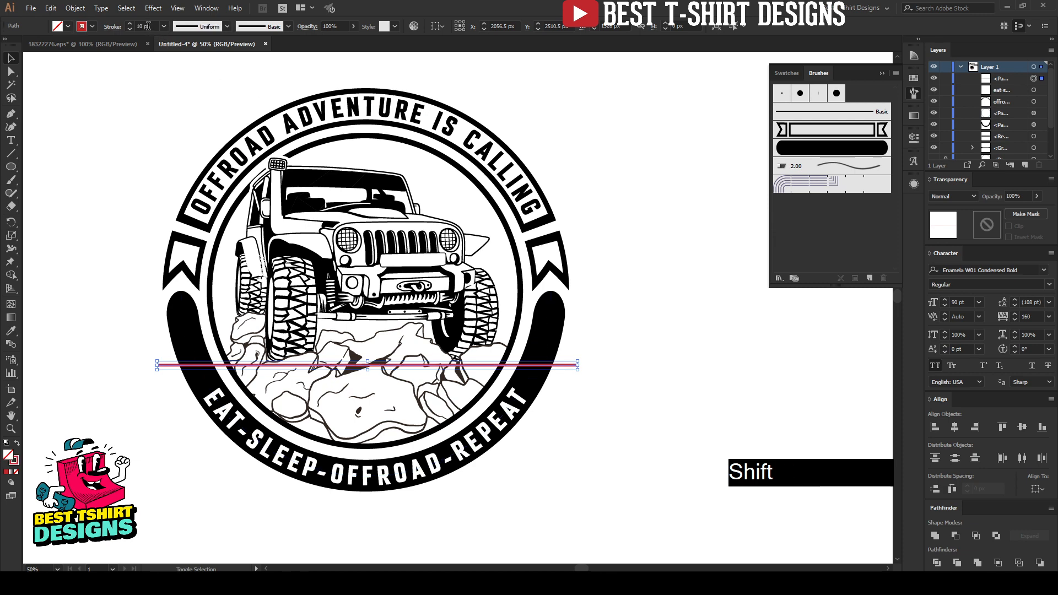
scroll(149, 27, "up", 1)
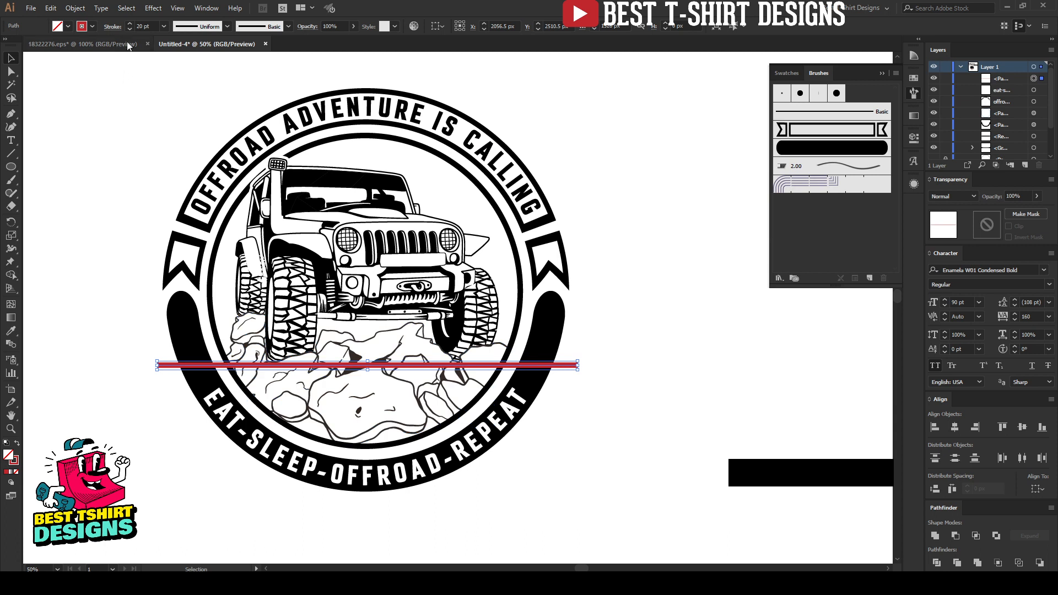
Apply the width profile that tapers at both ends to the red line
left_click(113, 26)
left_click(70, 197)
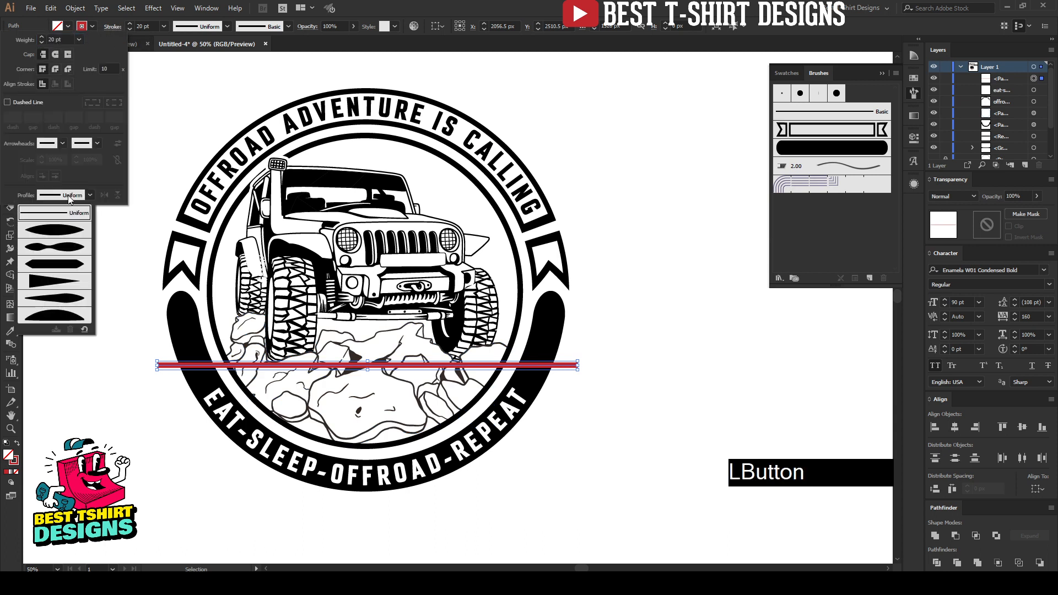
left_click(55, 230)
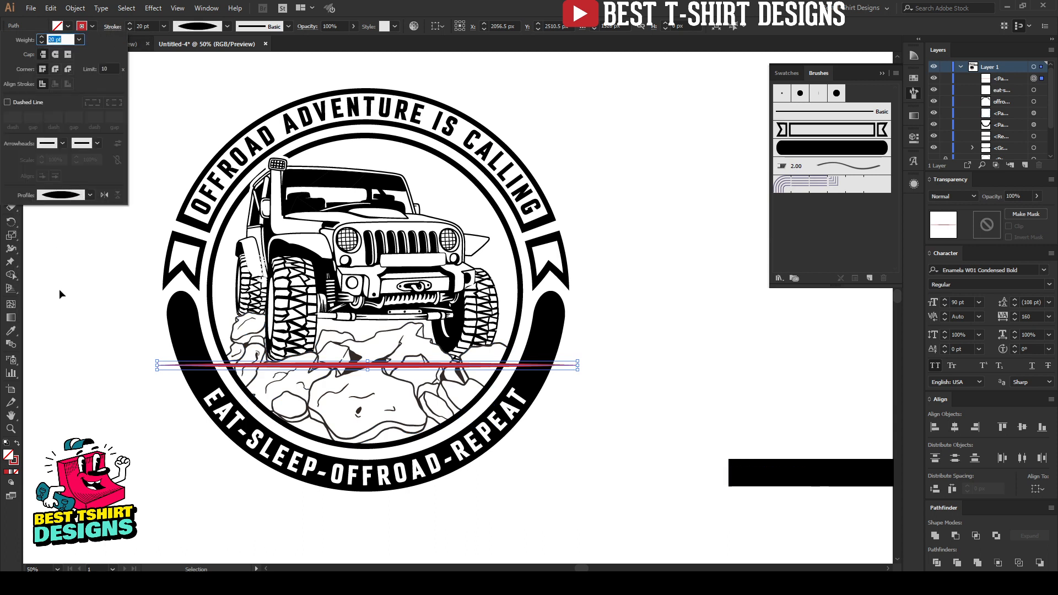
left_click(168, 311)
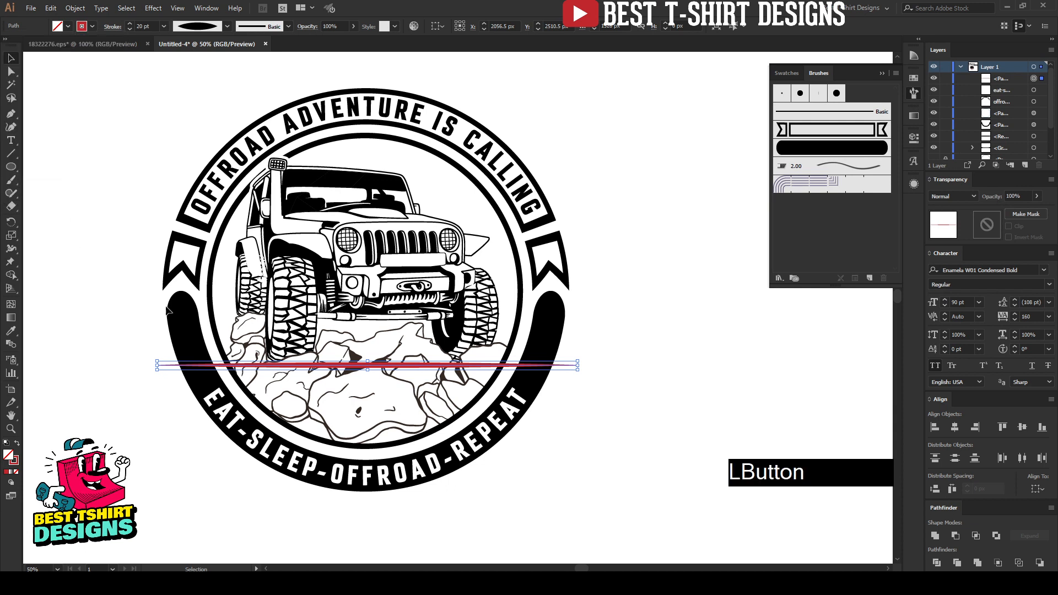
Duplicate the tapered red line a short distance below the original and align both to their horizontal centers
left_click_drag(510, 367, 514, 399)
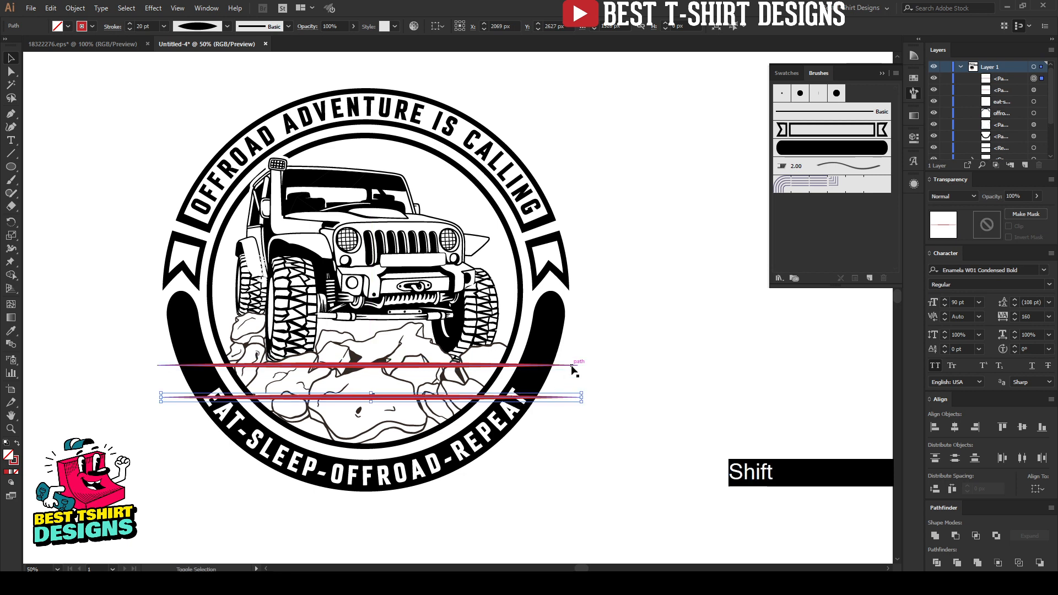
left_click(576, 365, "shift")
left_click(472, 27)
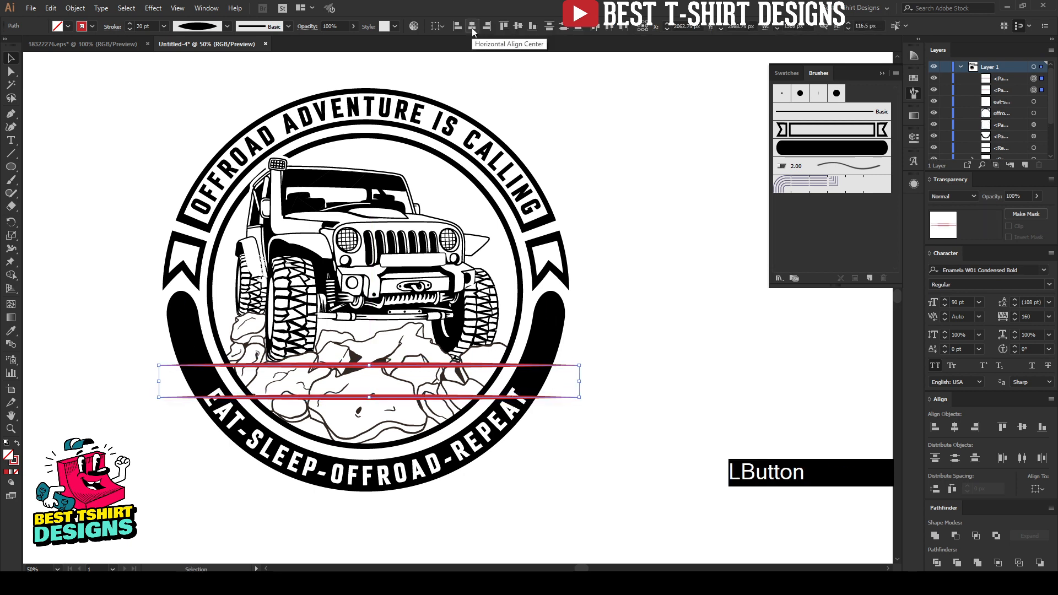
Nudge both red lines up to just below the jeep's bumper, then group and deselect them
key("Up")
key("Up")
key("Up")
key("Up")
key("Up")
key("Up")
key("Up")
key("Up")
key("Up")
key("Up")
key("Up")
key("Up")
key("Up")
key("Up")
key("Up")
key("Up")
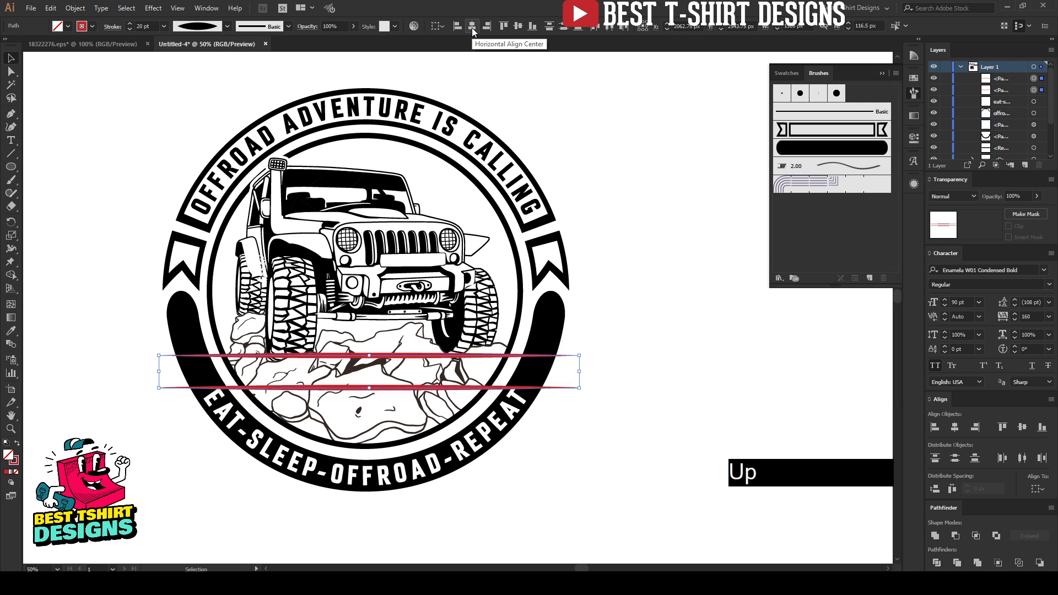
key("Up")
key("Up")
key("Up")
key("Up")
key("Up")
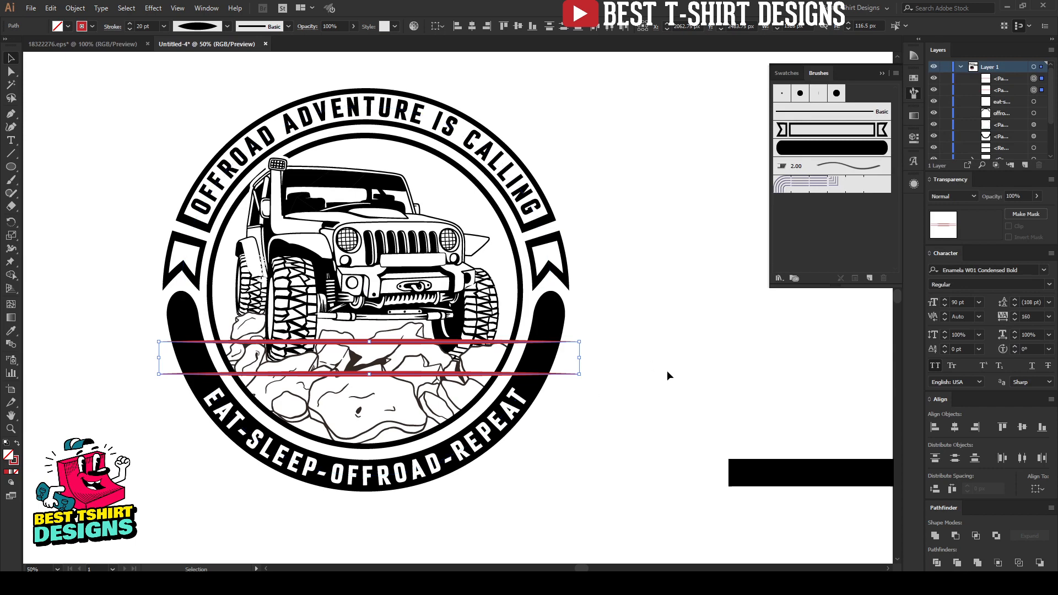
key("ctrl+g")
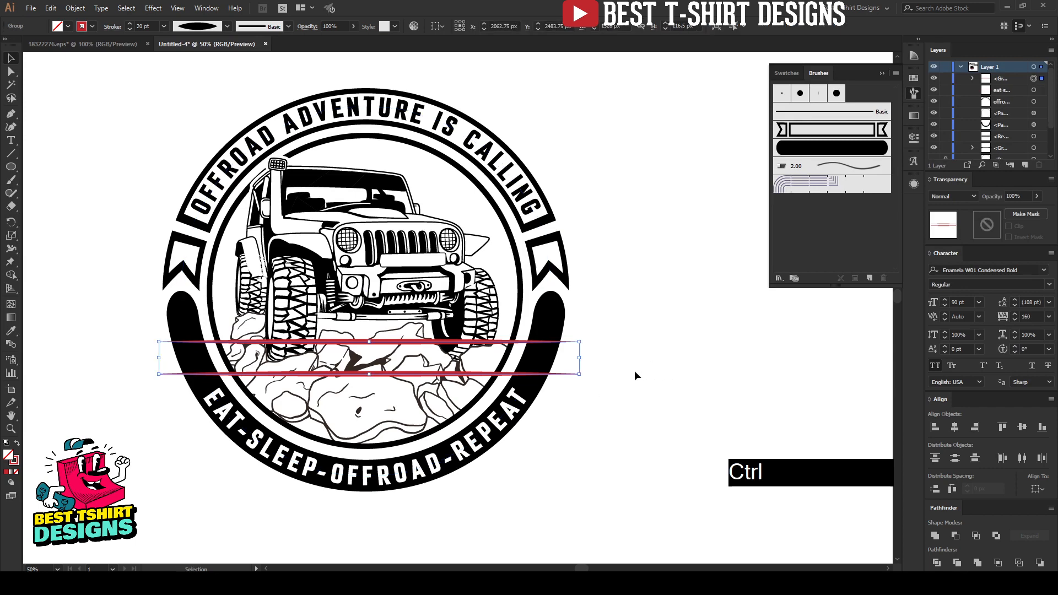
left_click(644, 371)
Group the jeep, rings, banner, bar and both slogans, leaving the pair of red lines out of the group
scroll(325, 187, "down", 1)
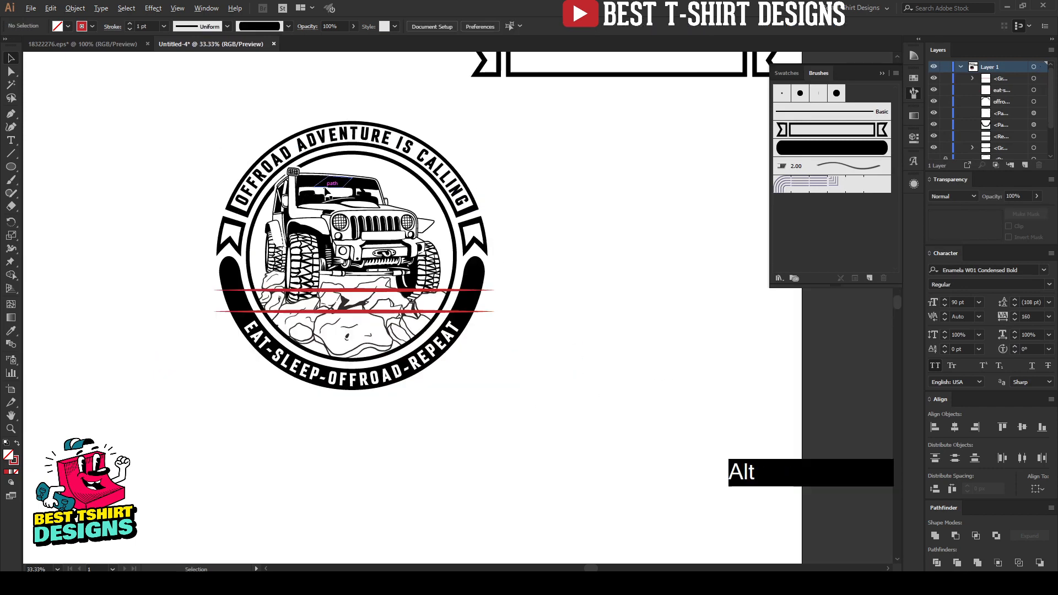
scroll(547, 227, "up", 1)
left_click_drag(157, 106, 533, 441)
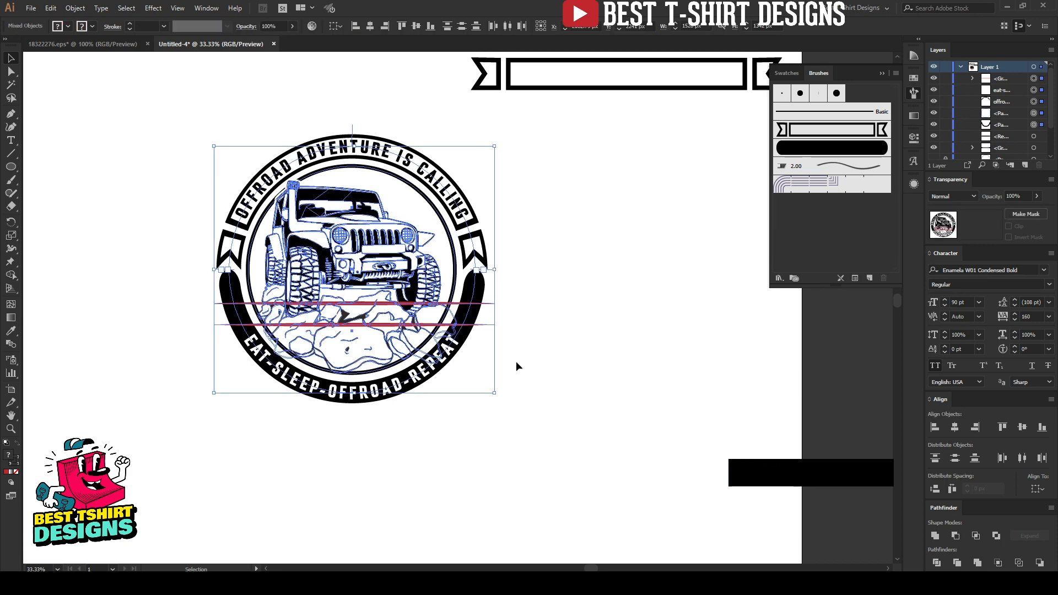
key("shift")
left_click(487, 323, "shift")
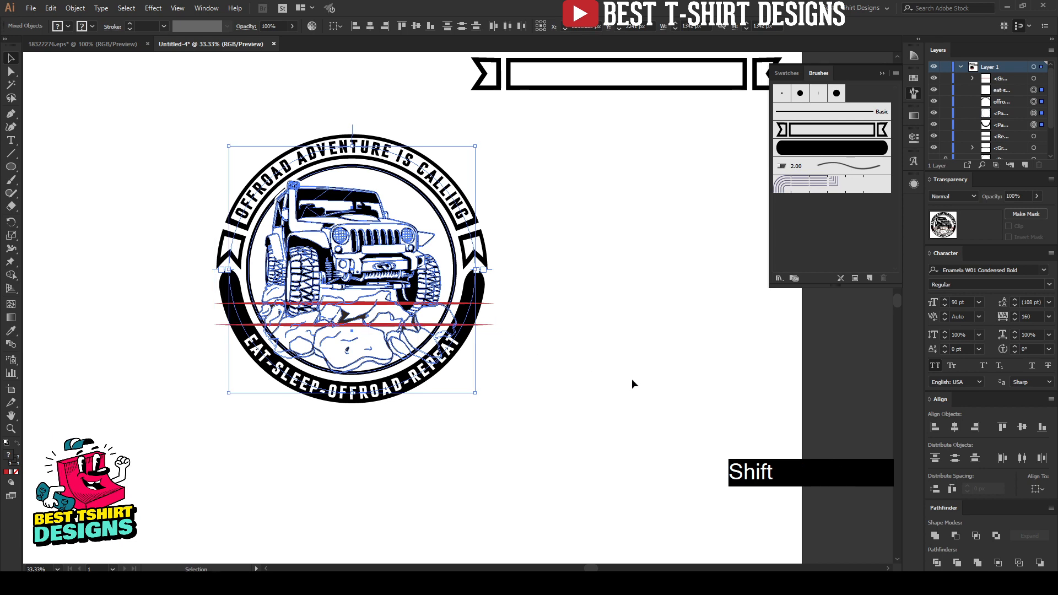
scroll(308, 259, "up", 1)
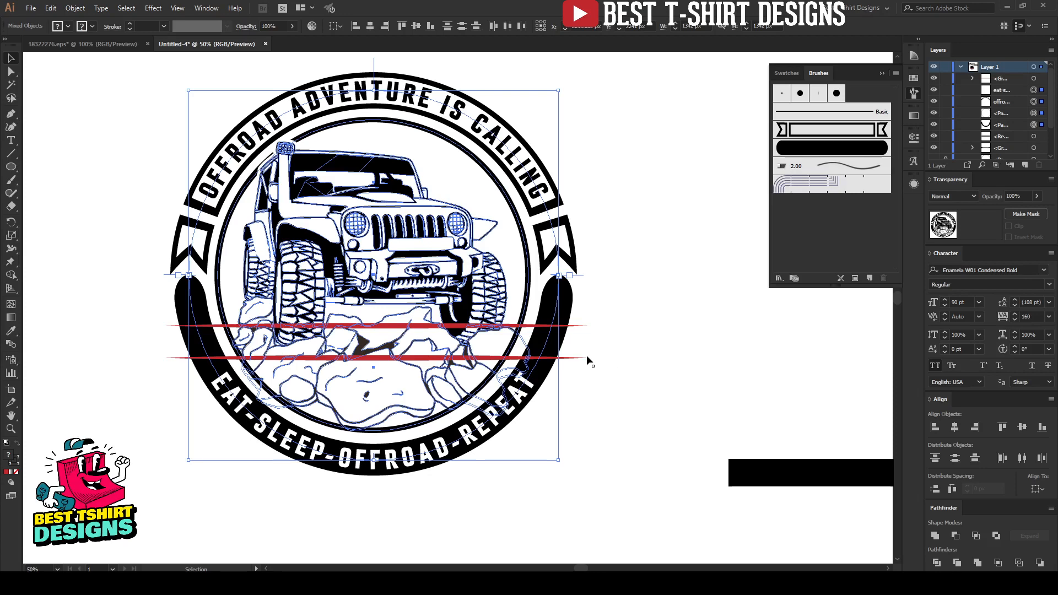
key("ctrl")
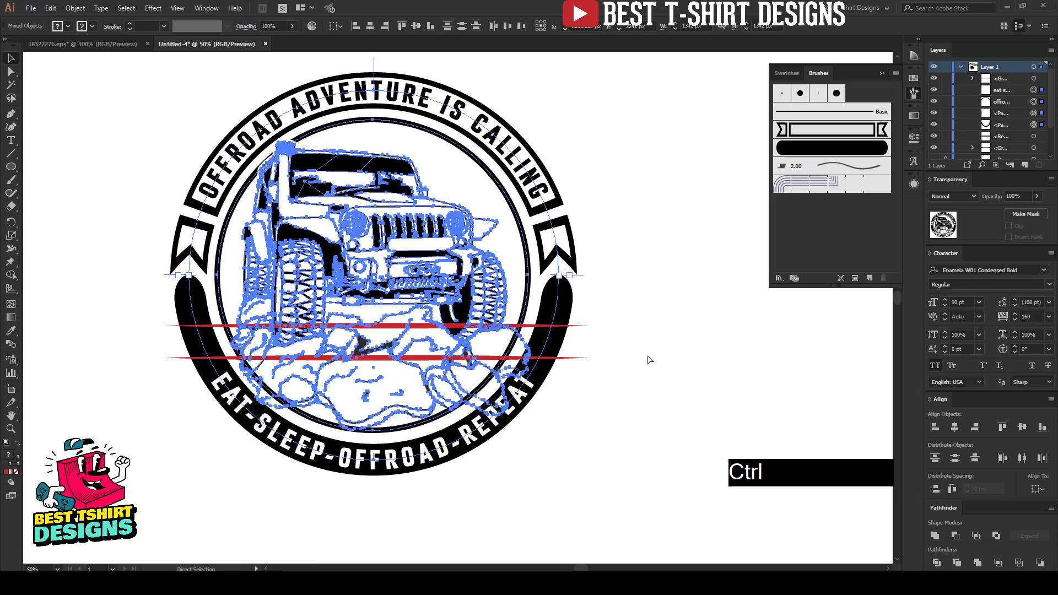
key("ctrl+g")
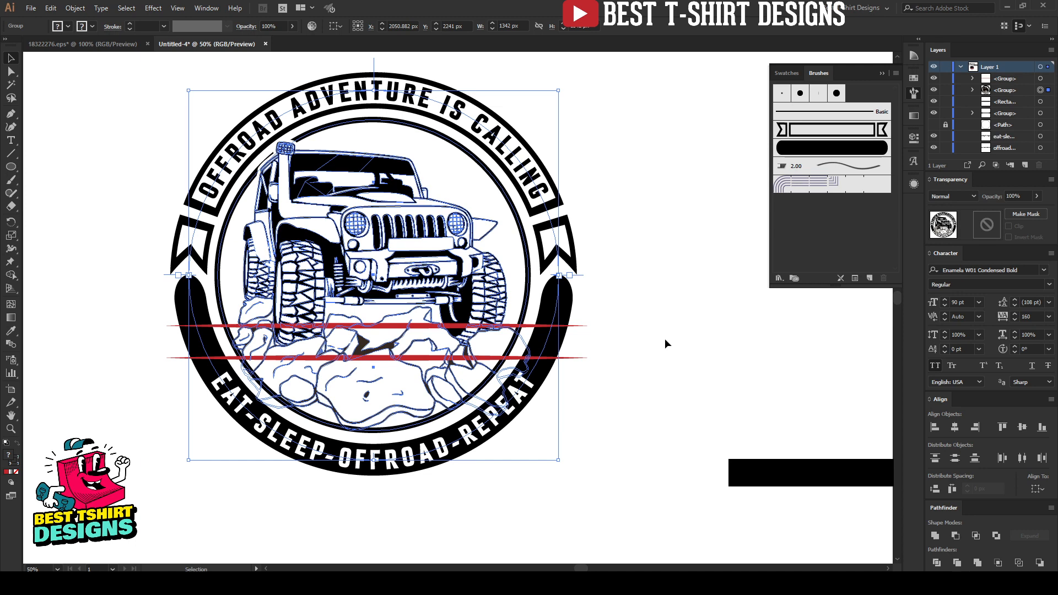
Add an opacity mask without clipping to the badge group and draw a black 1650 × 118 px rectangle in it between the red lines
left_click(975, 235)
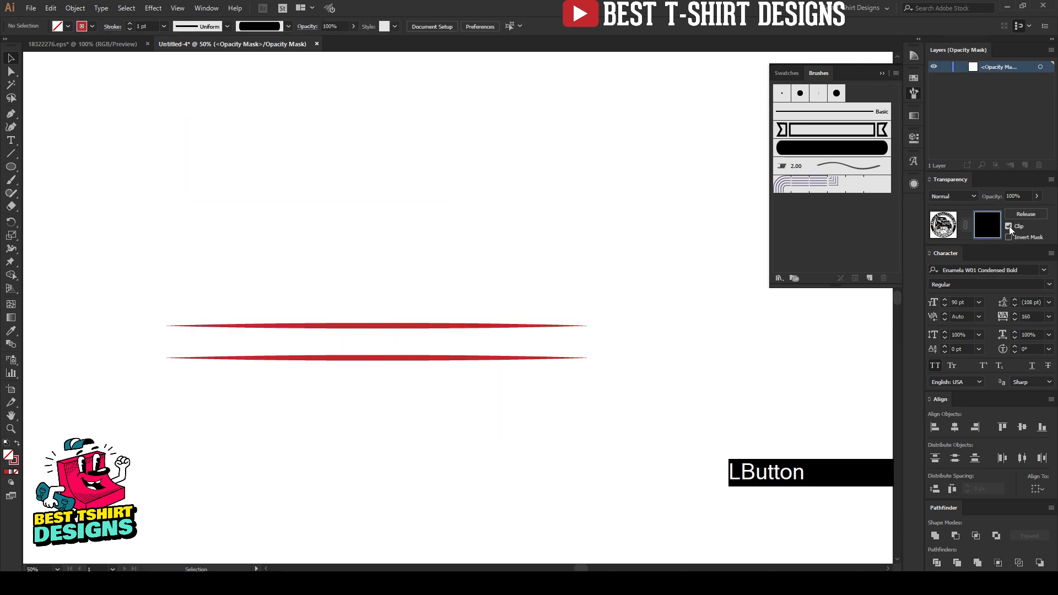
key("shift")
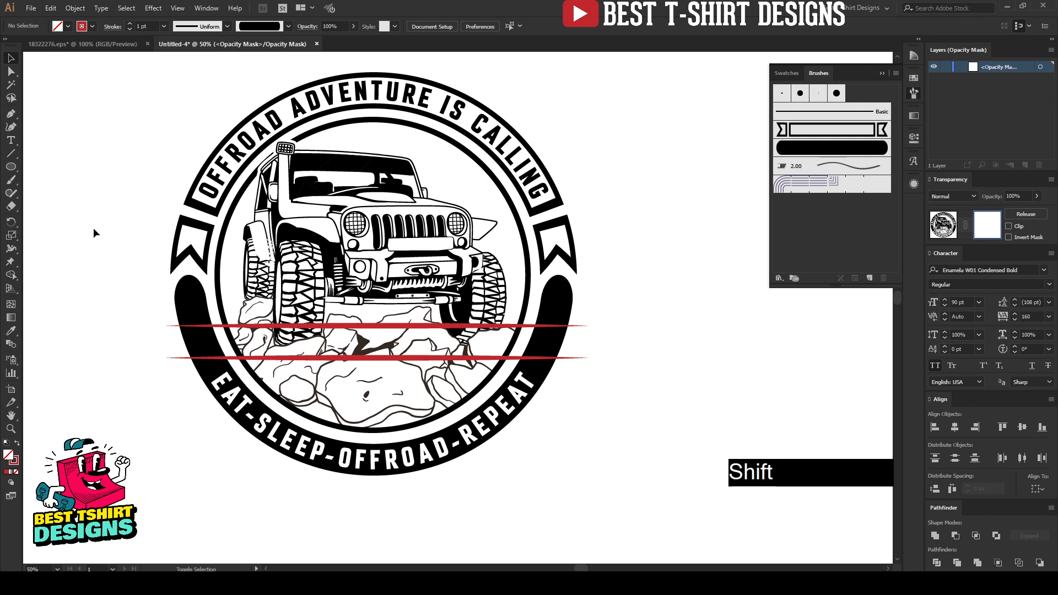
left_click_drag(13, 173, 46, 168)
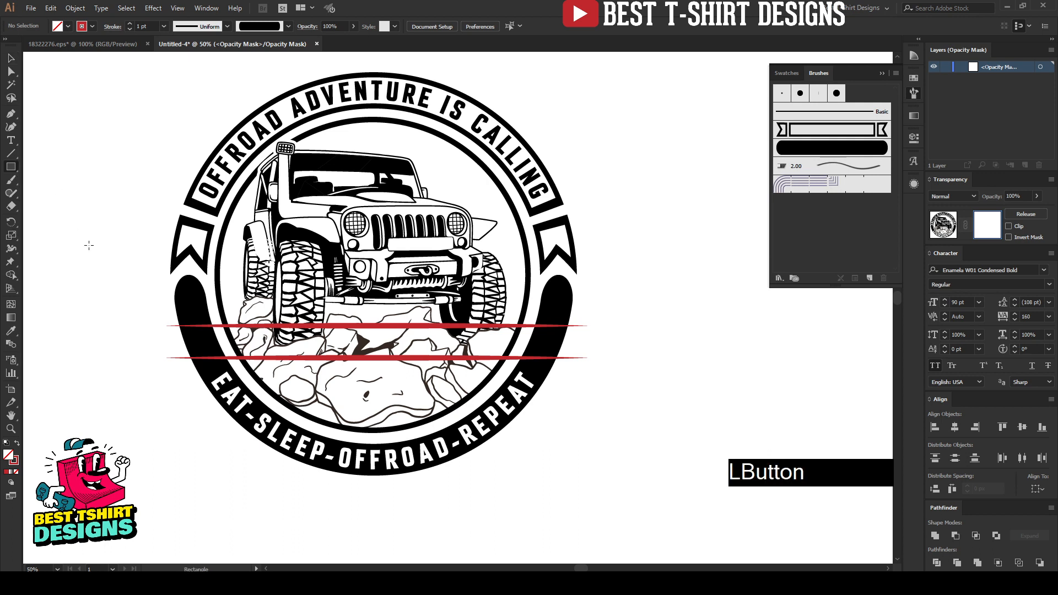
key("shift+x")
left_click(68, 27)
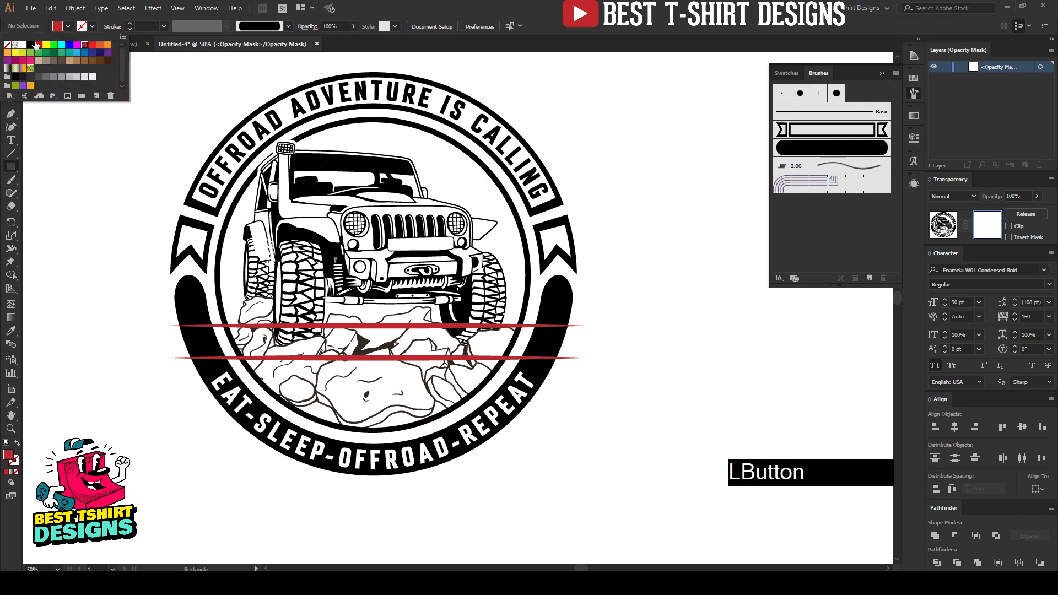
left_click(30, 45)
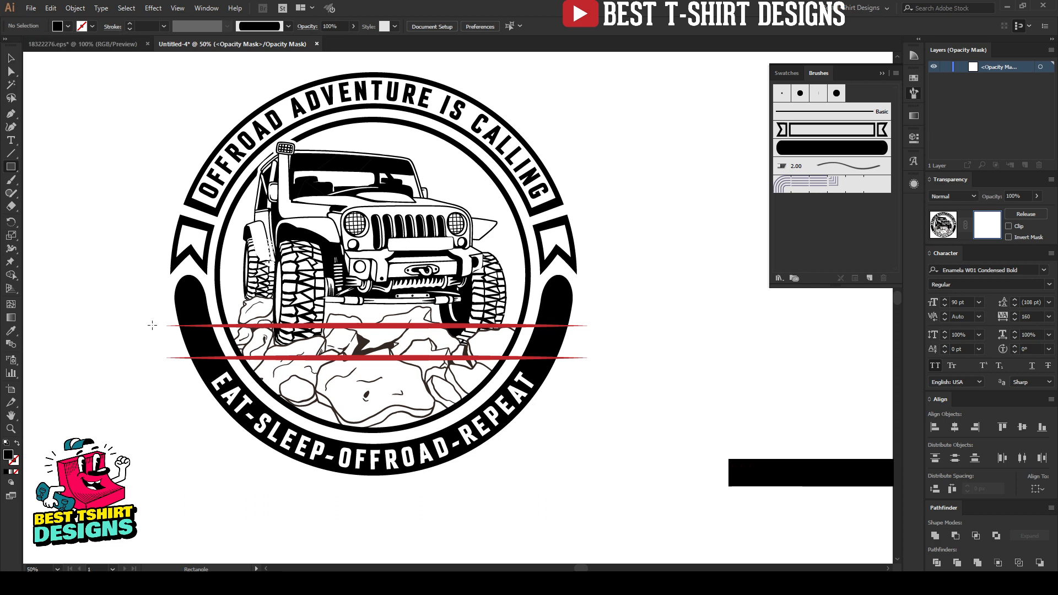
left_click_drag(154, 325, 608, 358)
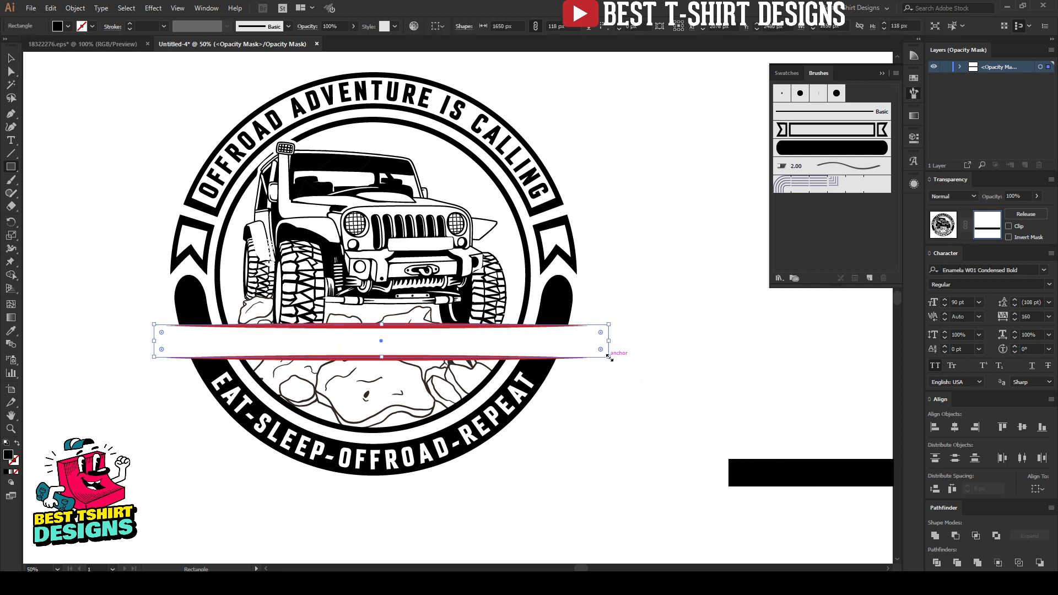
Lower the mask rectangle's upper edge to make it 110 px high within the red lines, and return to editing the artwork
scroll(353, 351, "up", 1)
key("v")
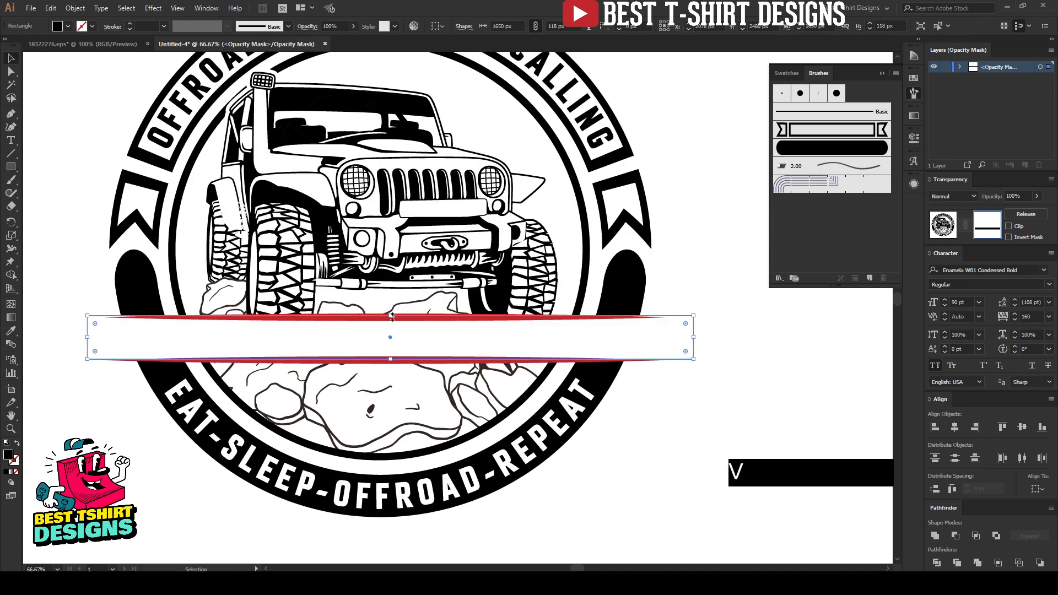
left_click_drag(392, 317, 392, 319)
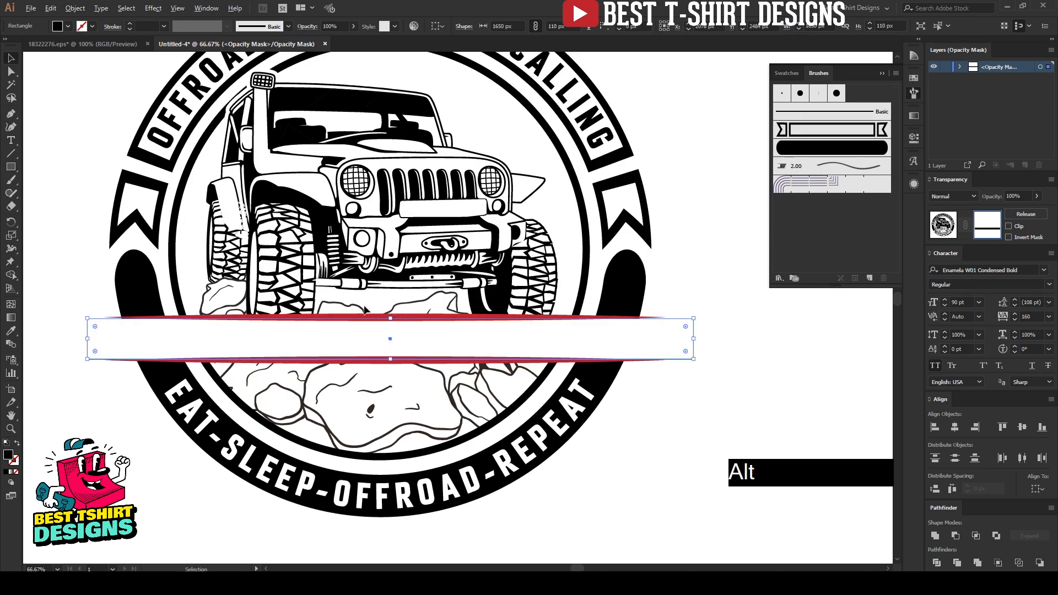
scroll(364, 310, "down", 1)
key("v")
left_click(632, 360)
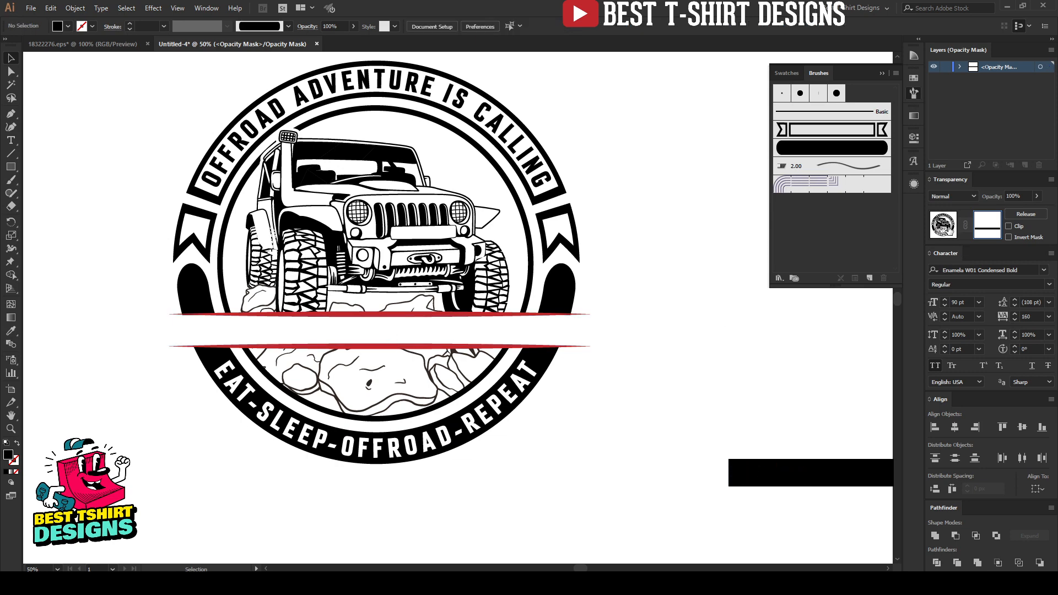
left_click(948, 229)
left_click(659, 388)
scroll(487, 186, "up", 1)
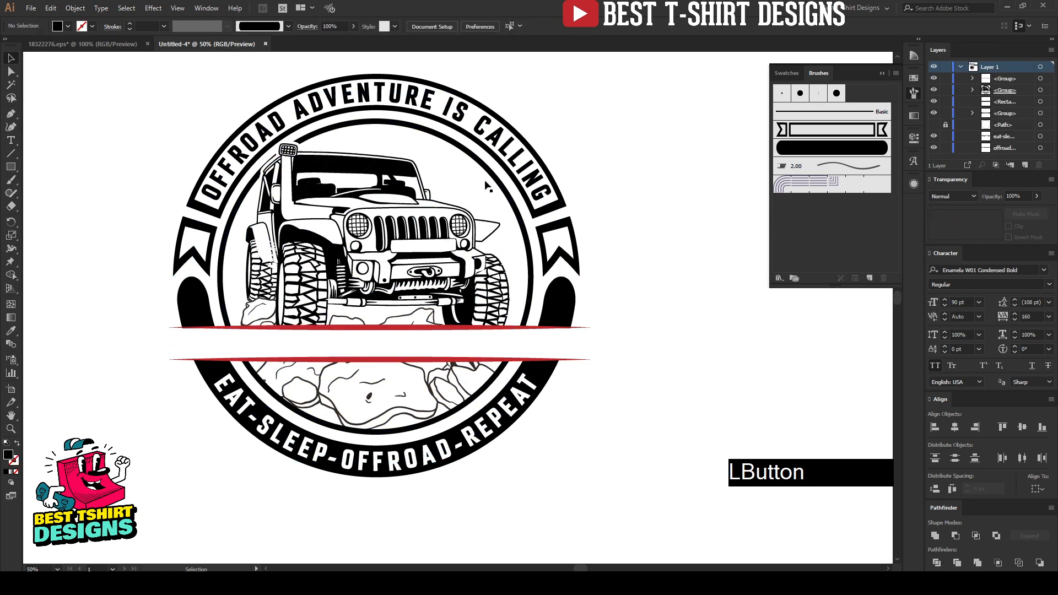
Add the black 90 pt text "AND I MUST GO" on the empty canvas beside the badge
left_click(11, 141)
left_click(129, 433)
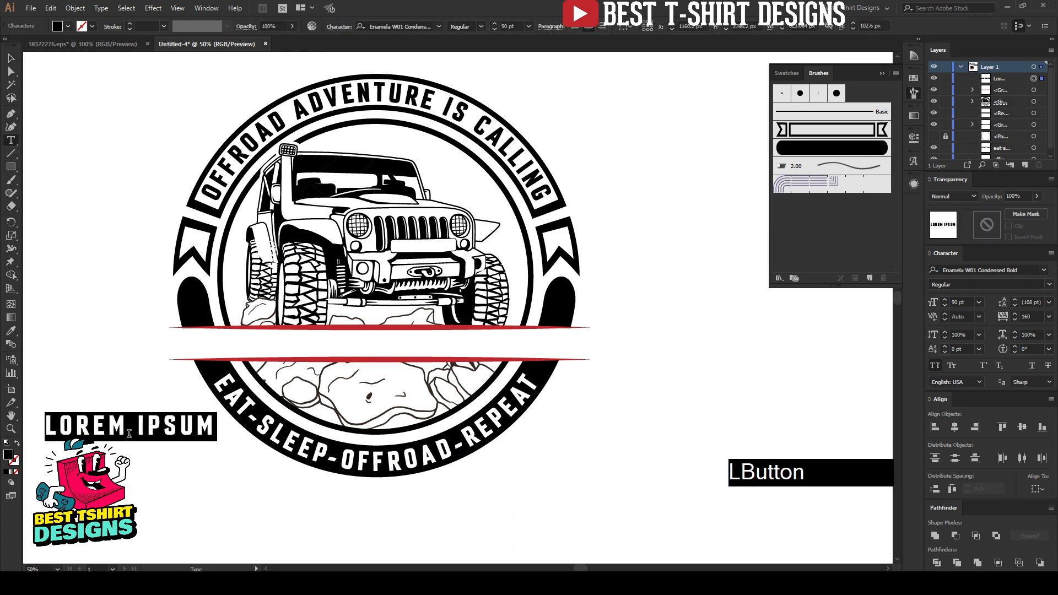
type("AND I")
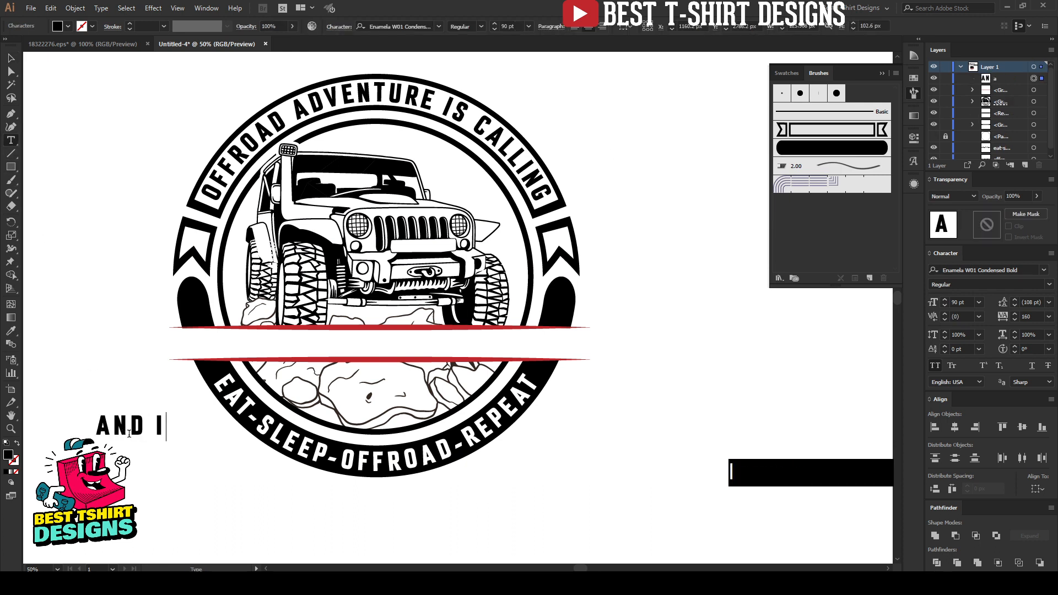
type(" MUST GO")
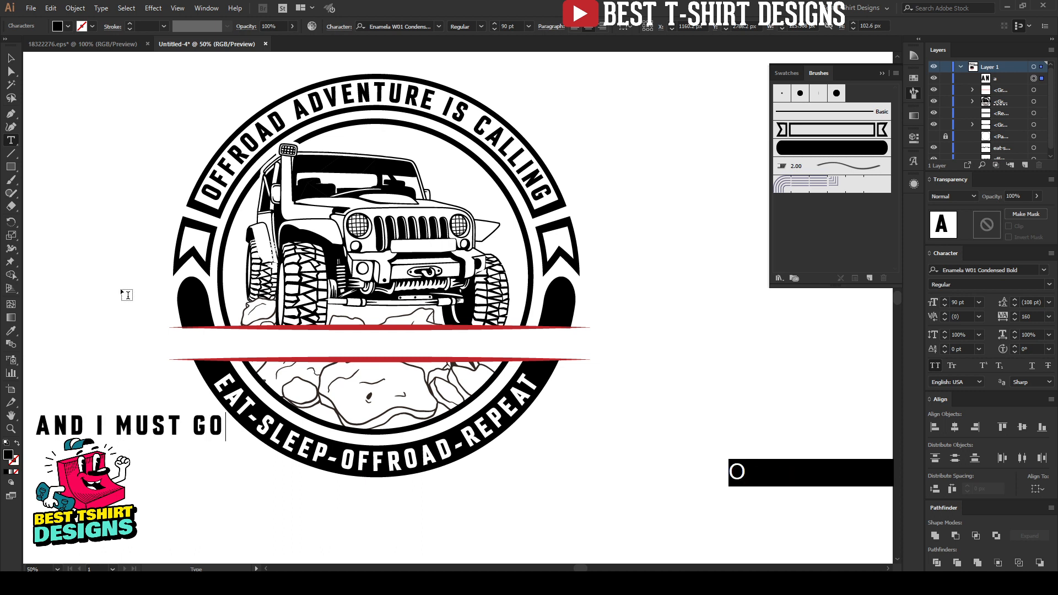
Place the "AND I MUST GO" text midway along the strip between the two red lines and deselect it
left_click(11, 57)
left_click_drag(145, 433, 402, 353)
scroll(402, 353, "up", 1)
key("Left")
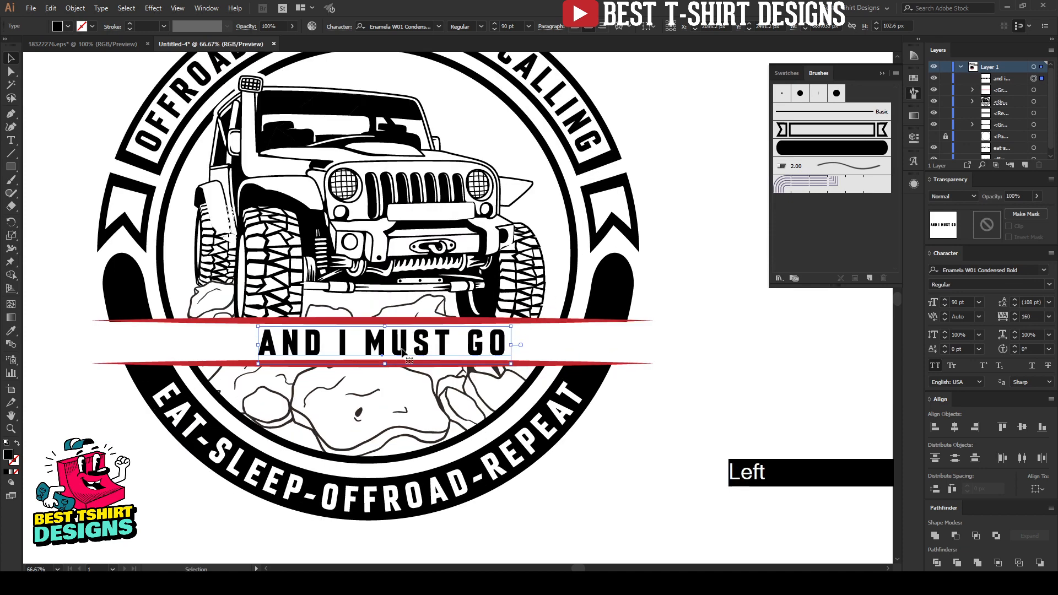
key("Left")
left_click(637, 432)
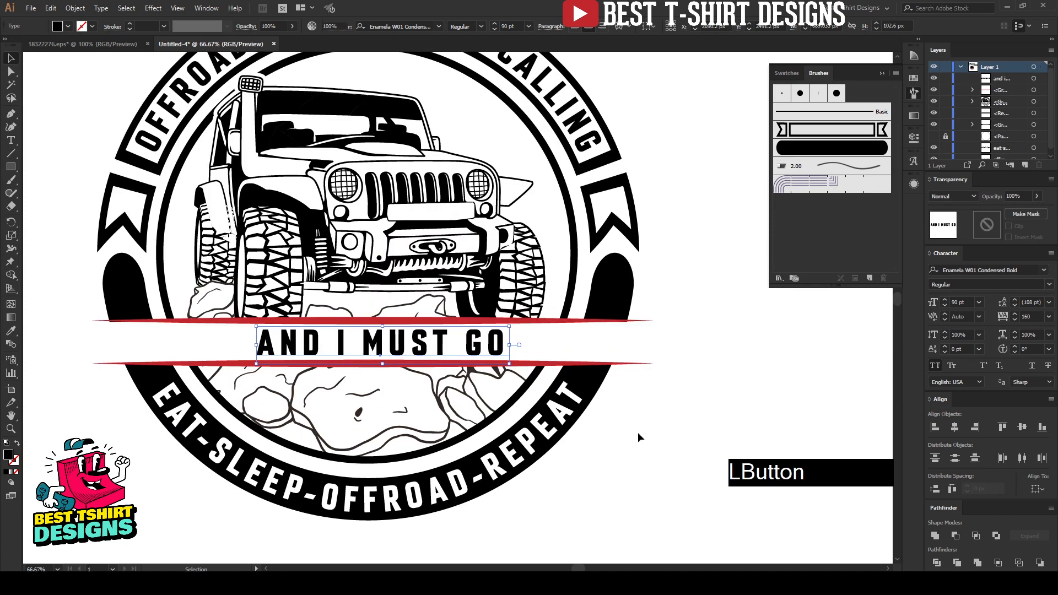
Draw a straight horizontal line with a black stroke and no fill in the strip before the word "AND"
left_click(11, 113)
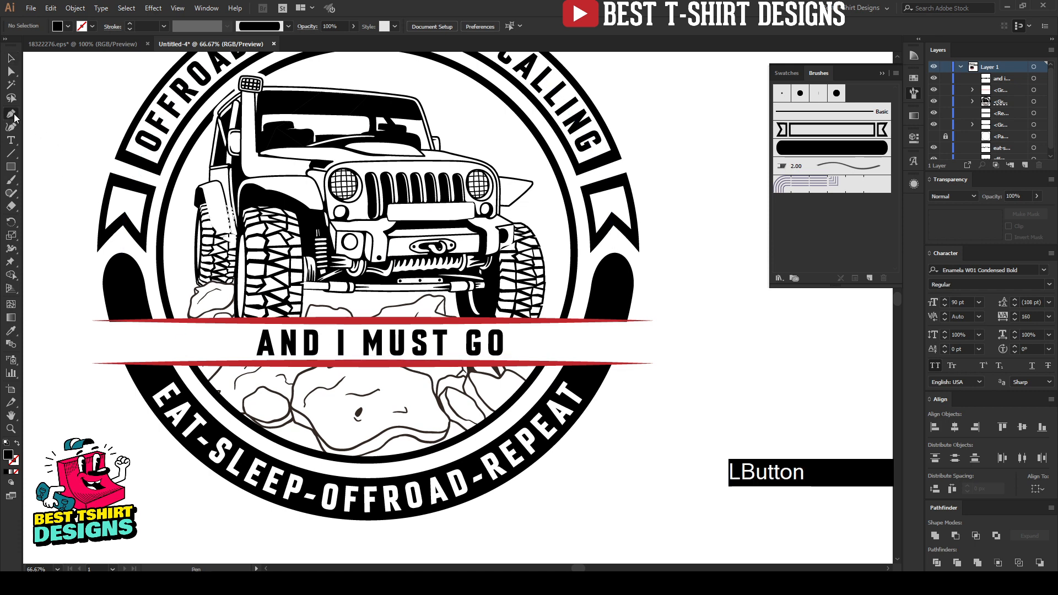
left_click(238, 343)
left_click(116, 342, "shift")
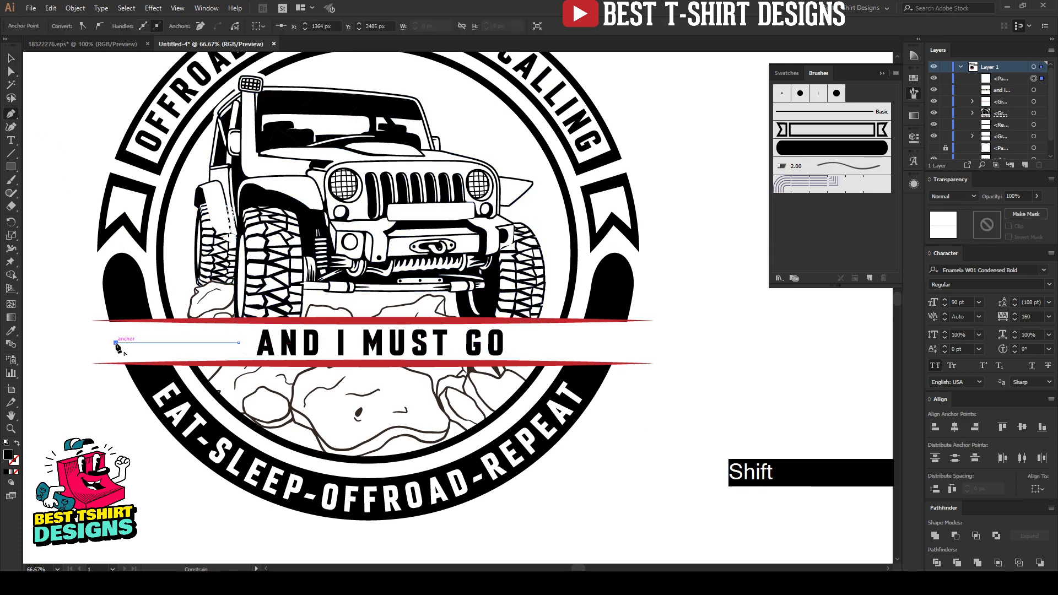
key("v")
left_click(183, 347)
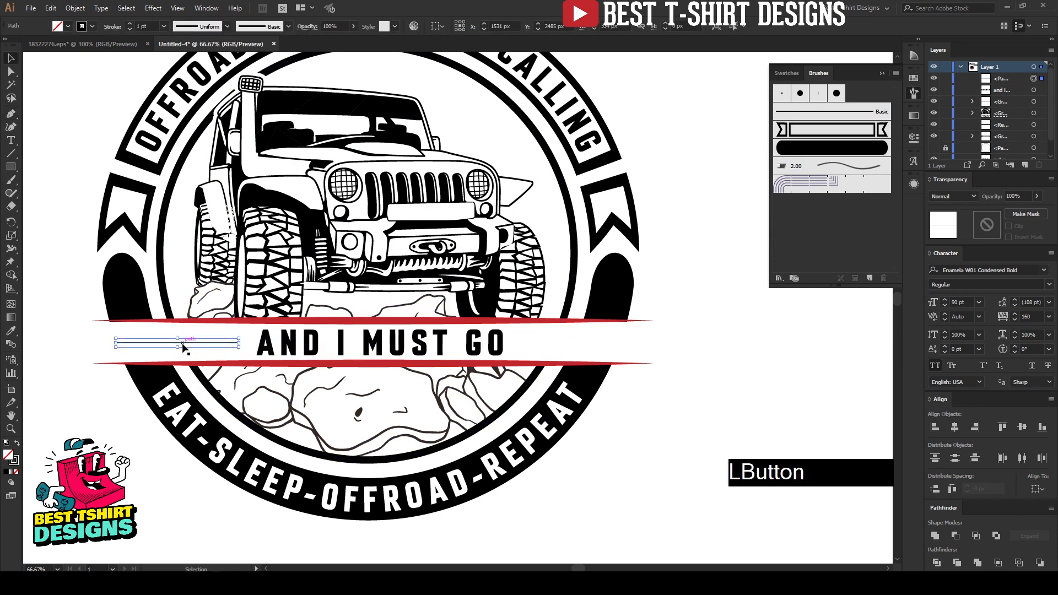
Set the line's stroke weight to 20 pt and apply a one-sided tapered width profile that widens toward the text
left_click(130, 24, "shift")
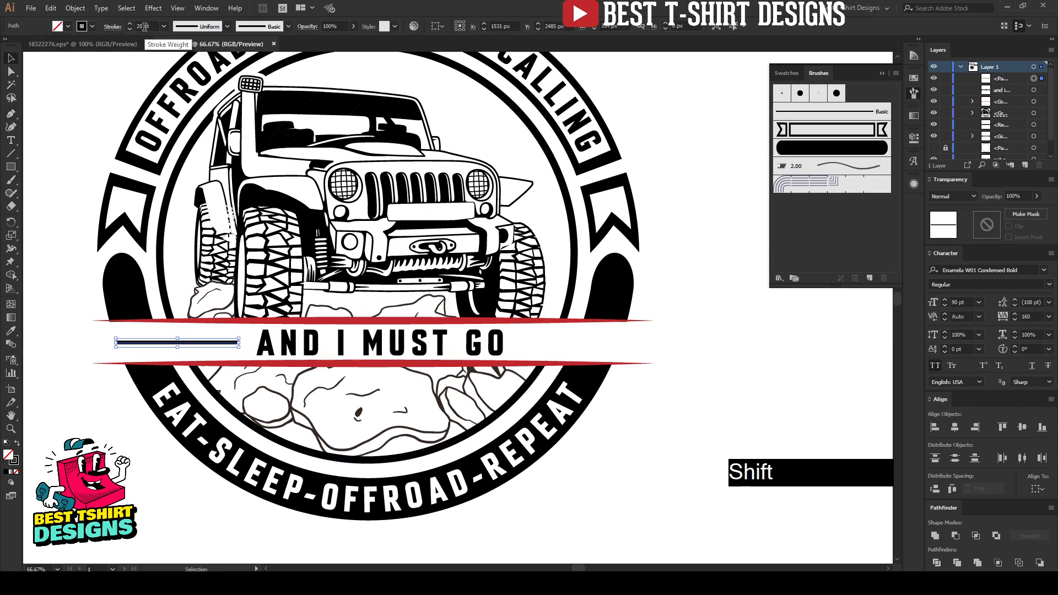
left_click(130, 23, "shift")
left_click(114, 29)
left_click(73, 196)
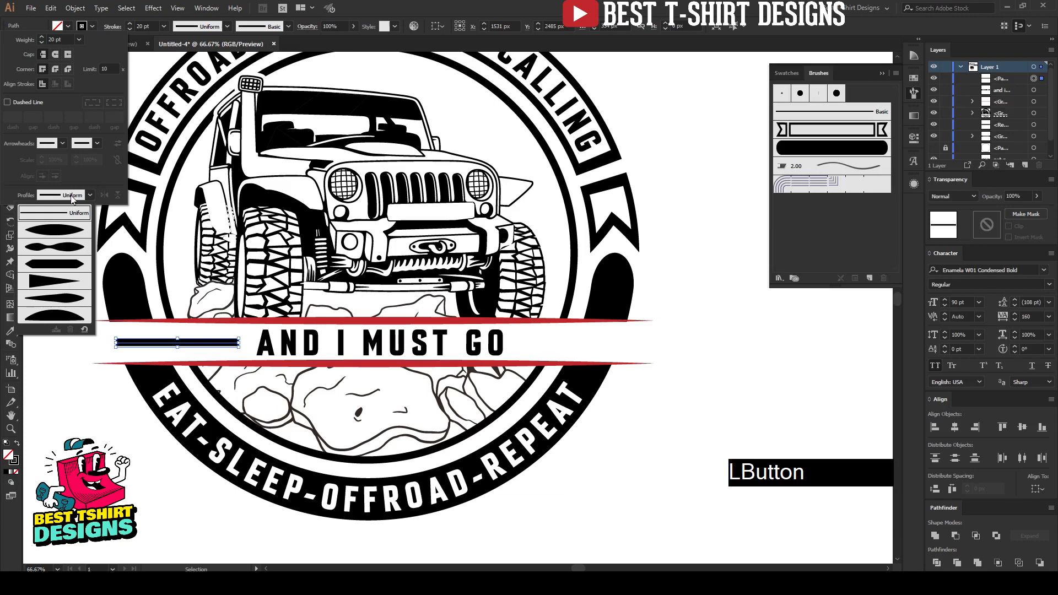
left_click(55, 288)
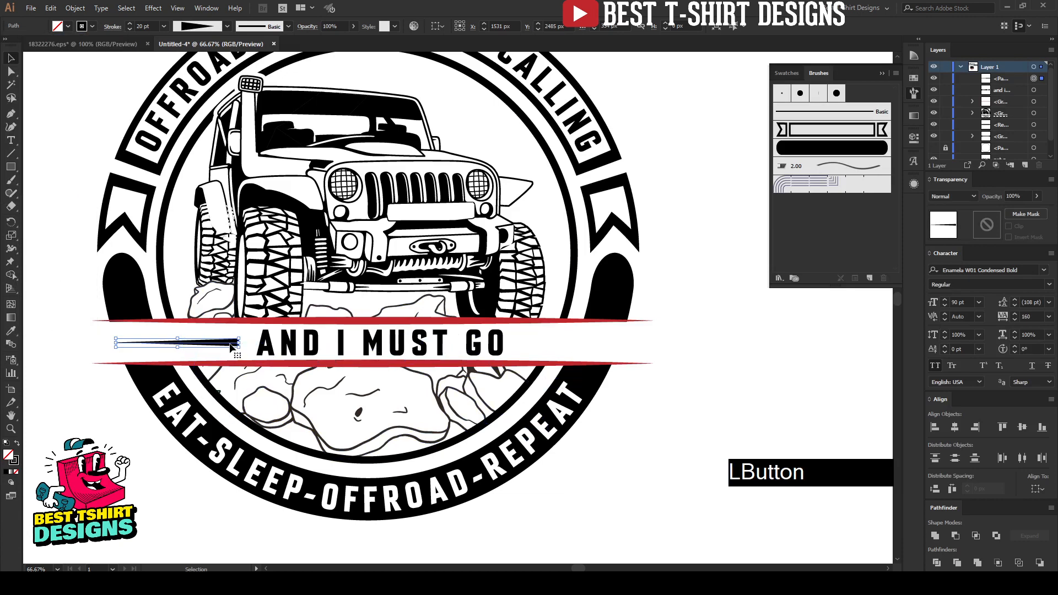
Copy the tapered line to the other side of the text and flip its taper so the thick end faces "GO"
left_click_drag(231, 346, 641, 352)
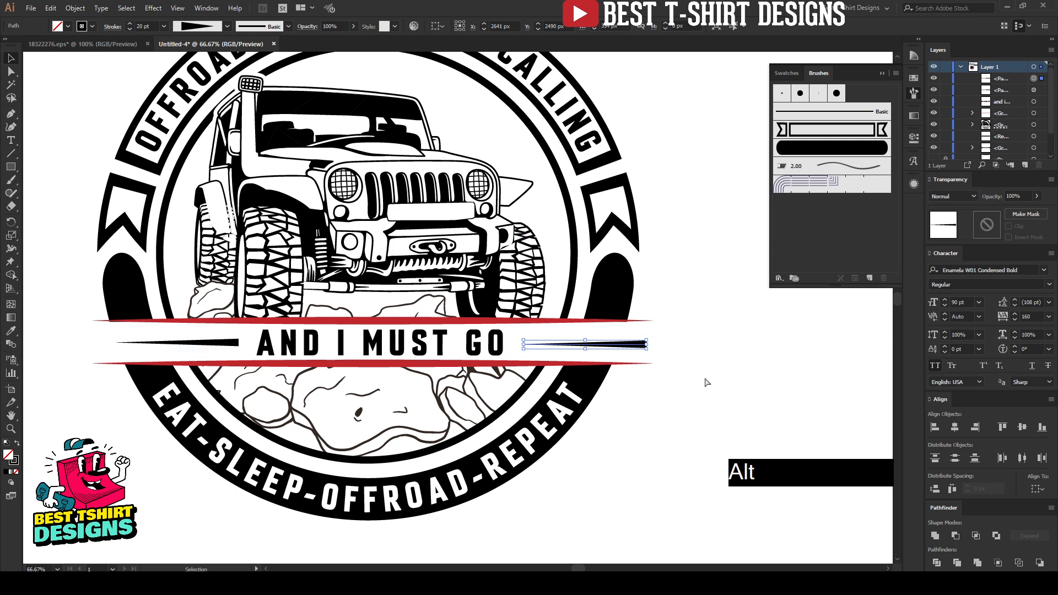
key("ctrl+r")
left_click(755, 428)
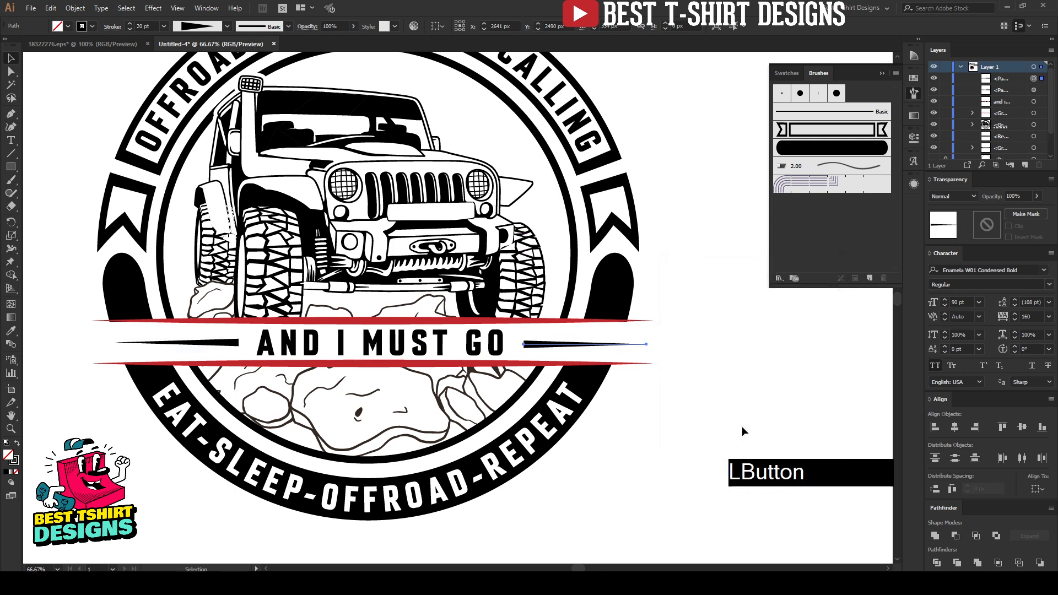
Convert the "AND I MUST GO" text to outlines and align it with both tapered lines on their vertical centers
left_click(492, 349)
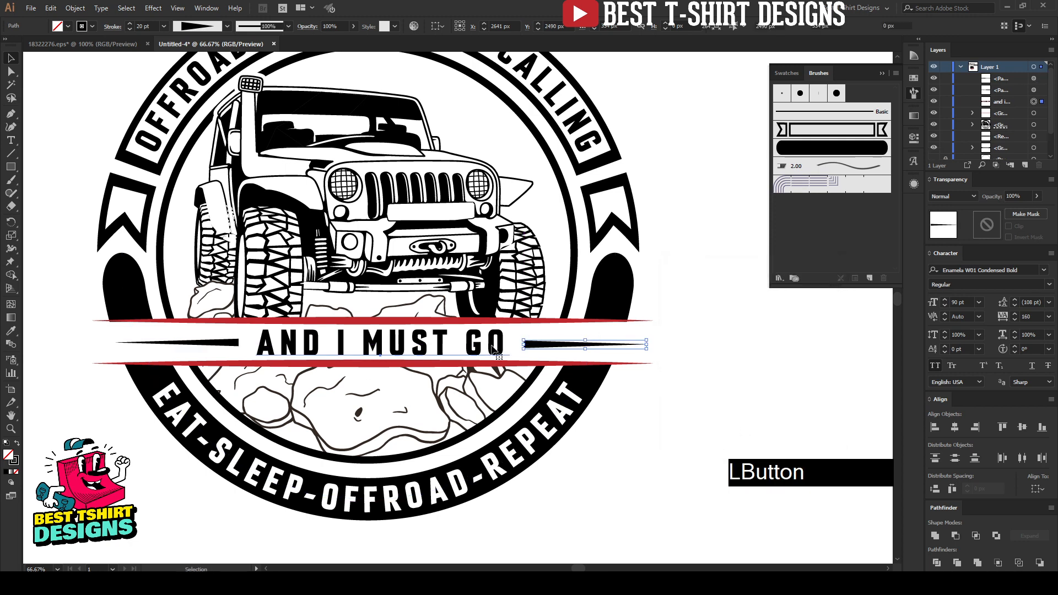
right_click(491, 343)
left_click(524, 421)
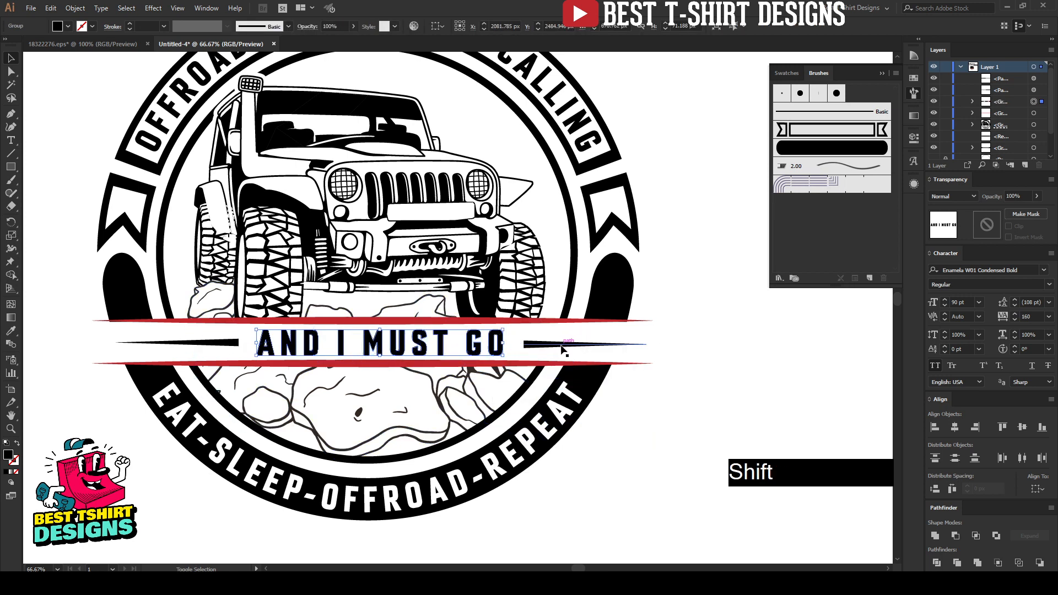
left_click(563, 344, "shift")
left_click(230, 343, "shift")
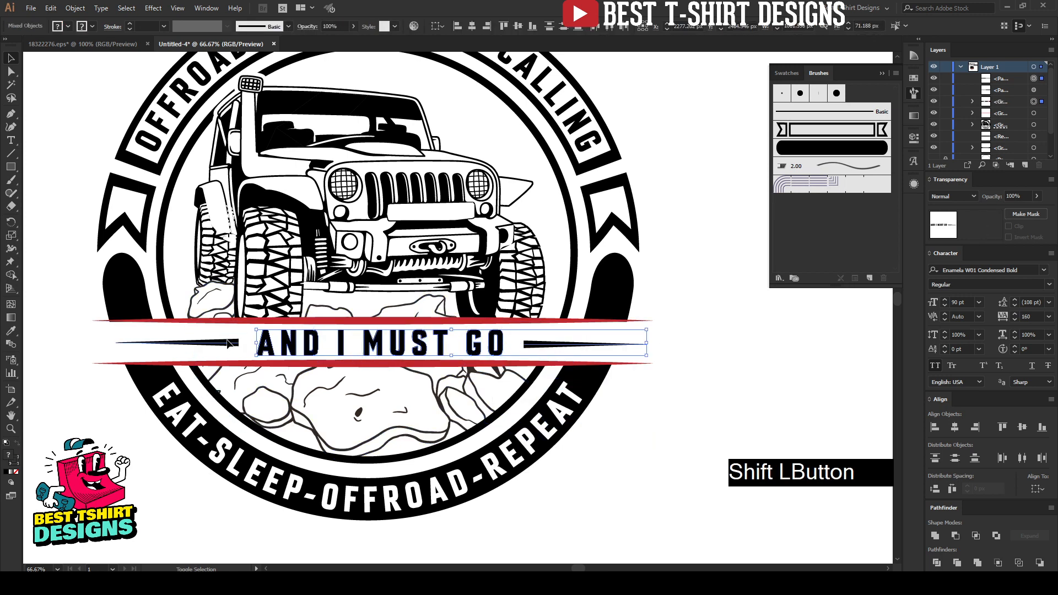
left_click(514, 28)
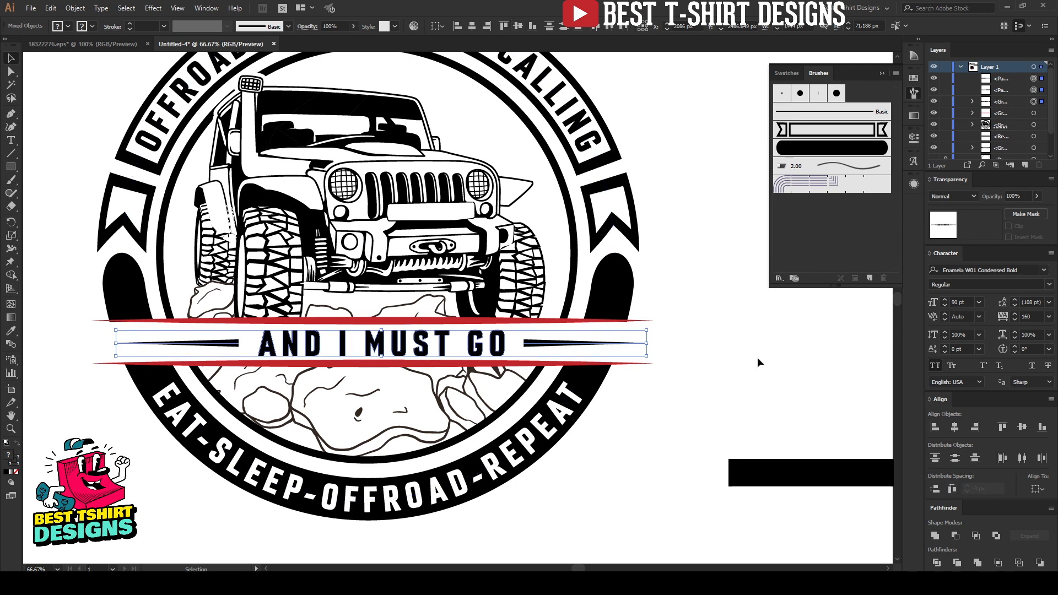
Nudge the text and both tapered lines left together to center them in the strip, then deselect them
key("Left")
key("Left")
key("Left")
key("Left")
key("Left")
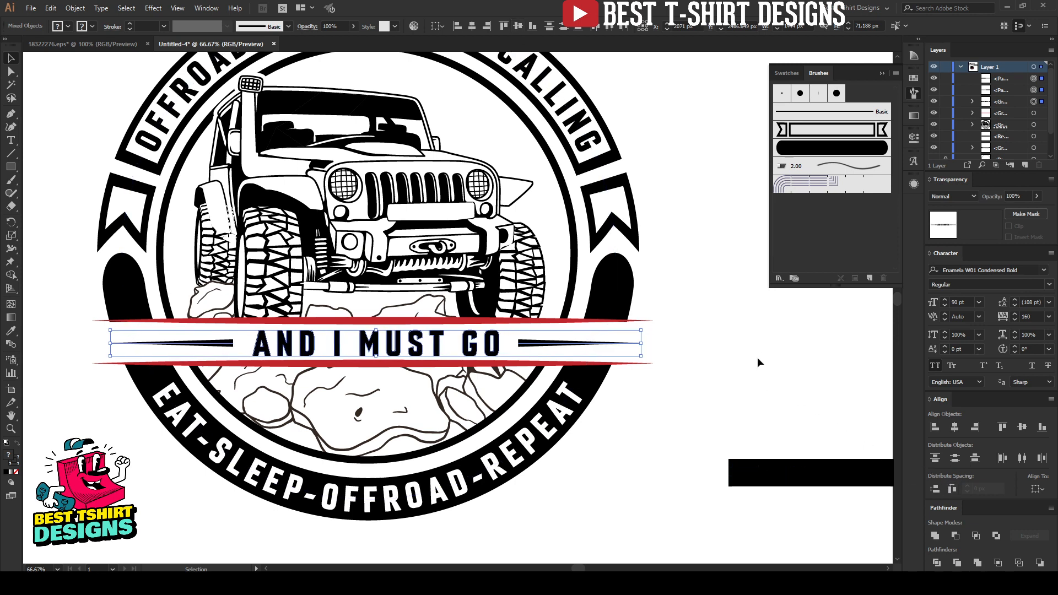
key("Up")
key("Up")
key("Up")
key("Up")
key("Up")
key("Down")
key("Down")
key("Down")
key("Down")
key("Down")
scroll(339, 389, "down", 1)
left_click(622, 357)
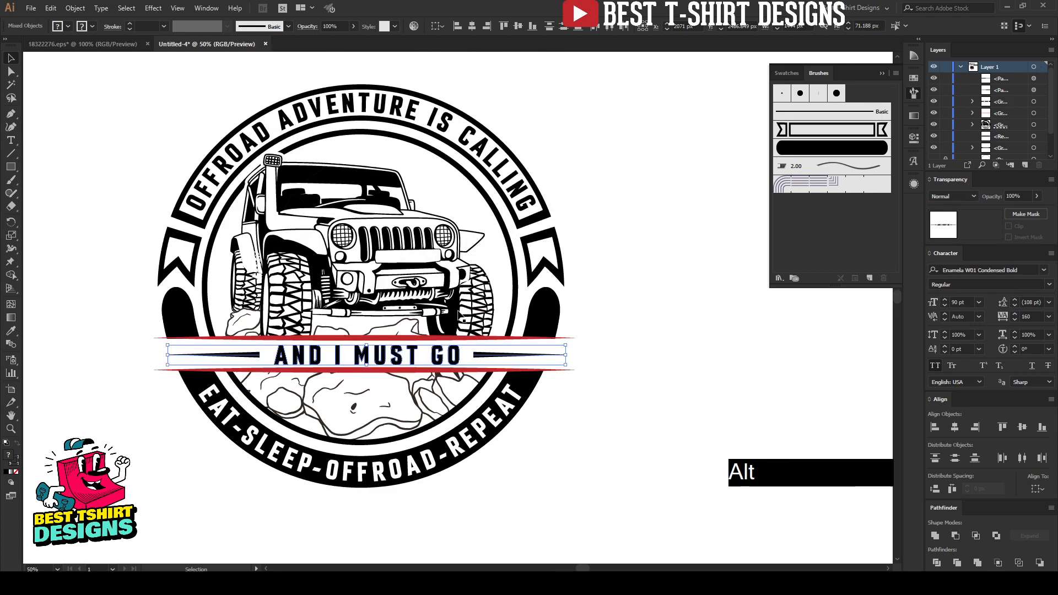
scroll(573, 337, "down", 1)
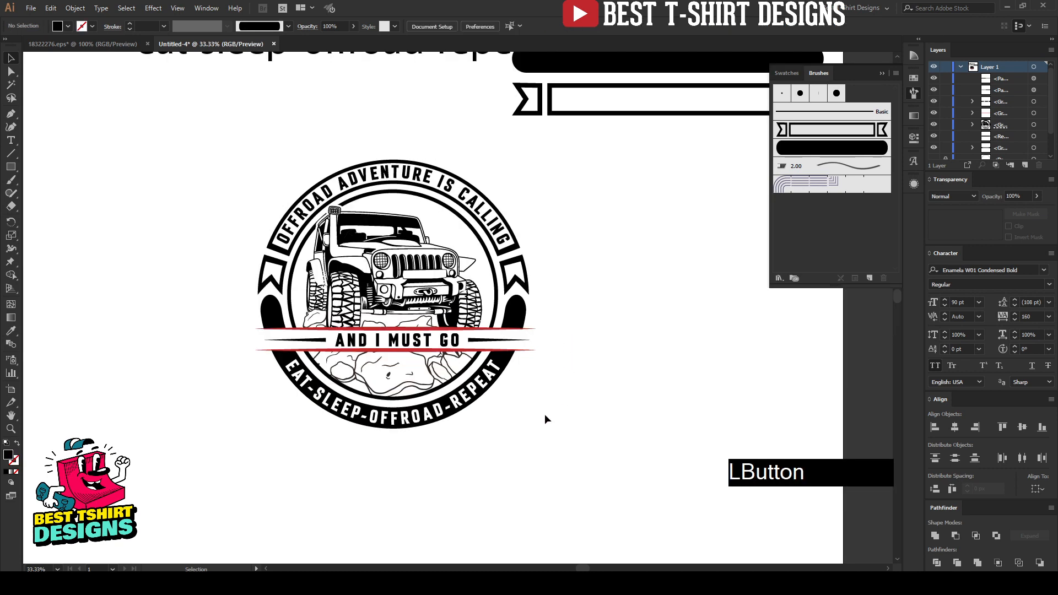
scroll(424, 308, "up", 1)
left_click(633, 392)
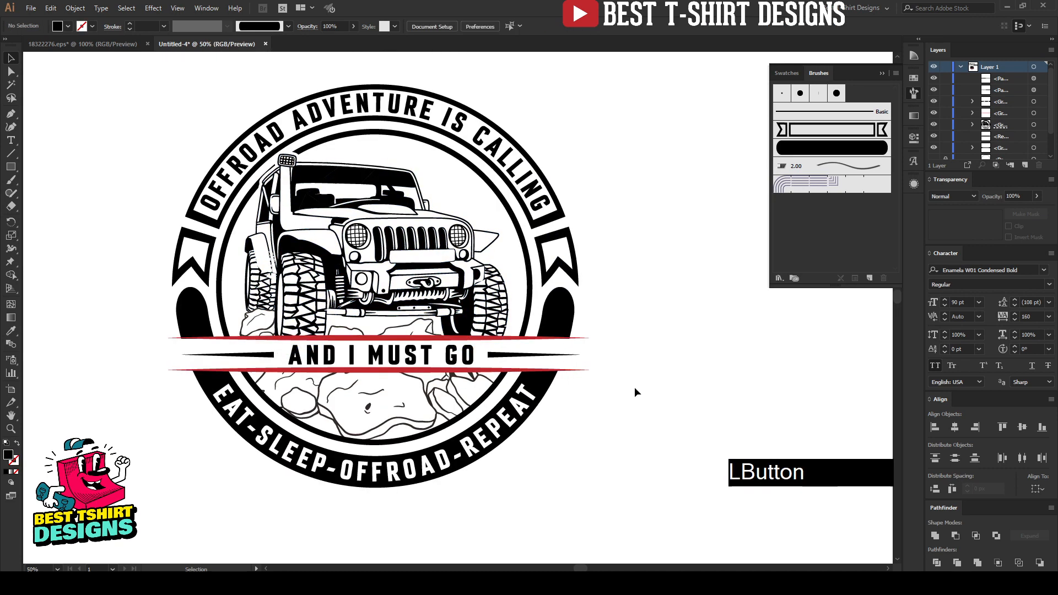
Isolate the lower curved black bar inside the badge group and create an opacity mask on it without clipping
left_click(192, 320)
double_click(190, 319)
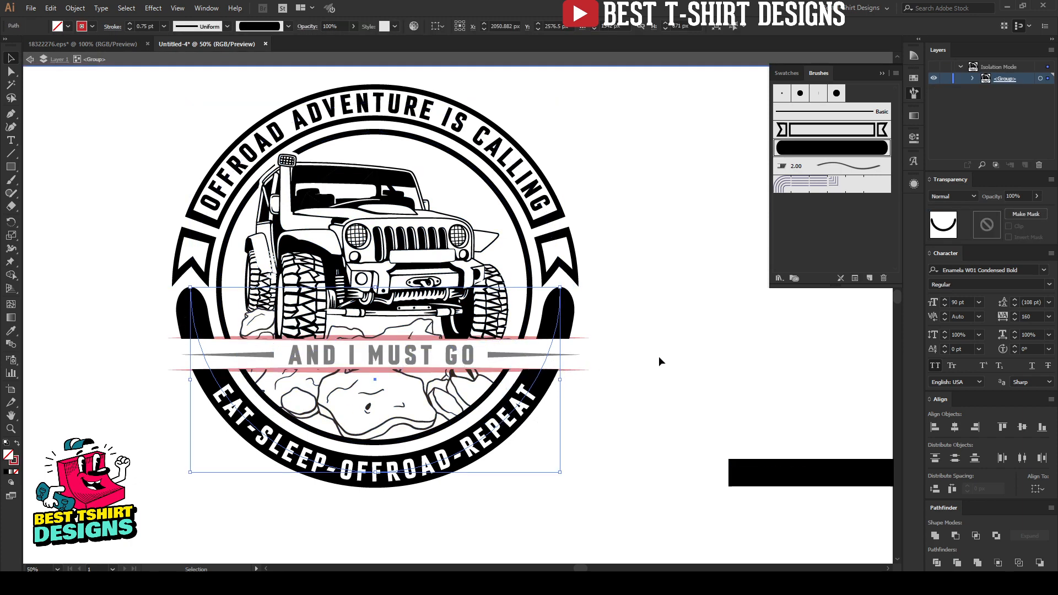
double_click(986, 224)
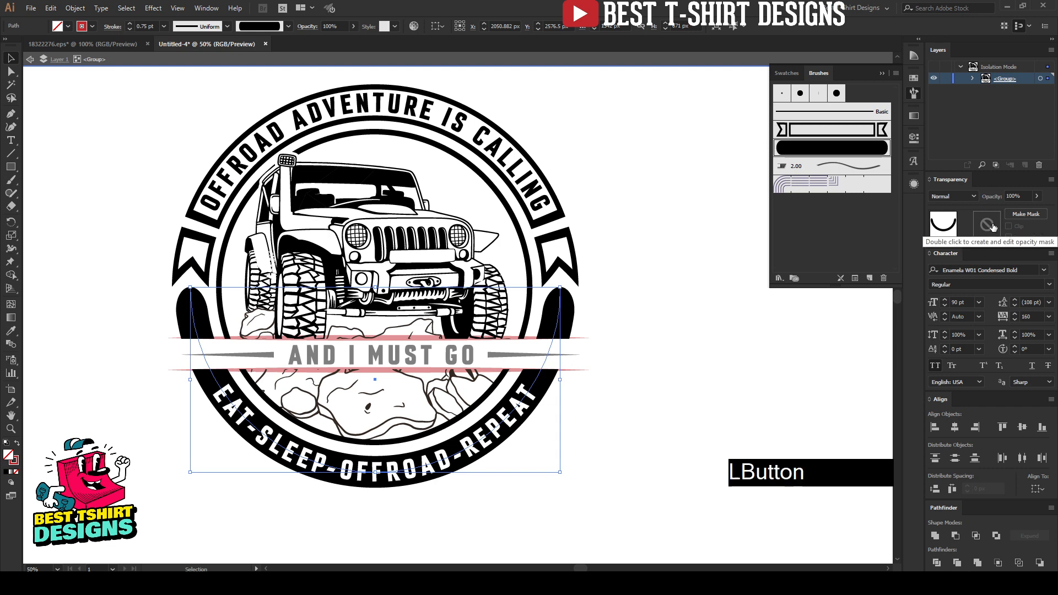
scroll(542, 339, "up", 1)
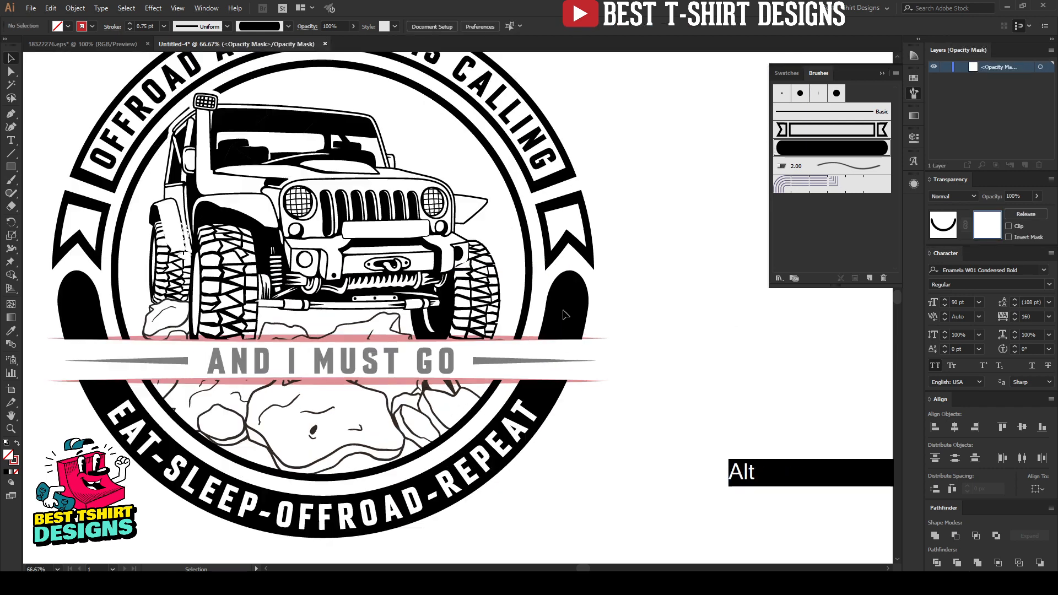
Draw a 50 px circle in the mask over the bar's left rounded end and fill it with black
left_click_drag(16, 168, 35, 193)
key("shift+x")
scroll(63, 291, "up", 1)
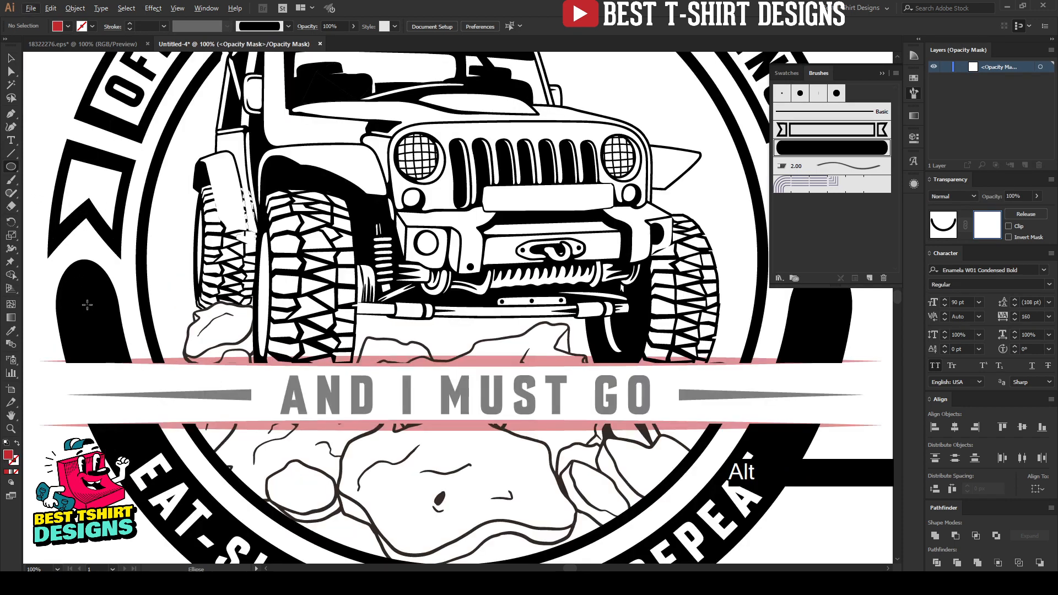
left_click_drag(84, 304, 98, 319)
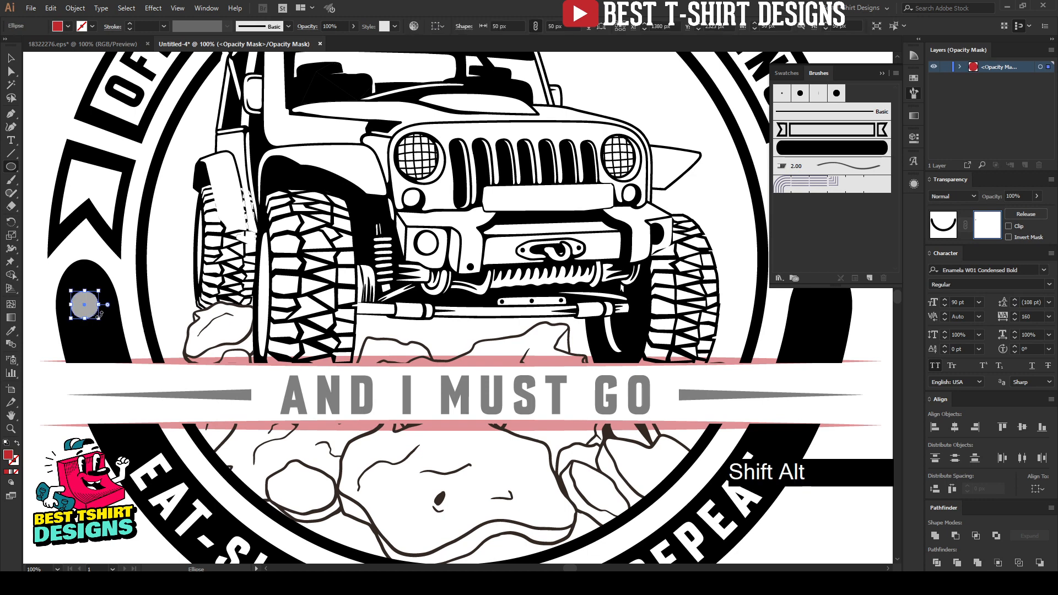
key("v")
left_click(67, 27)
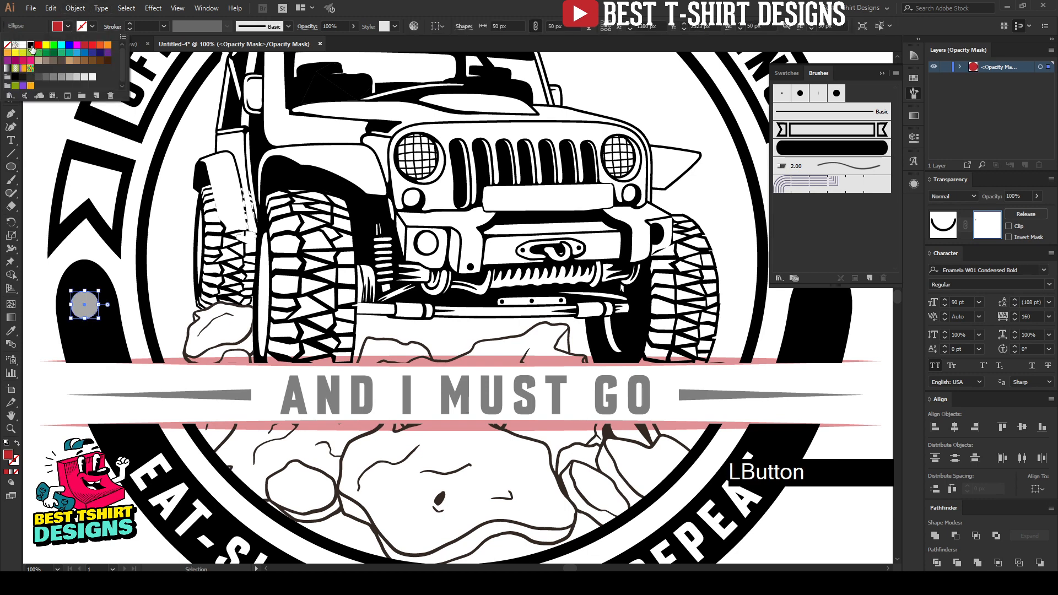
left_click(31, 45)
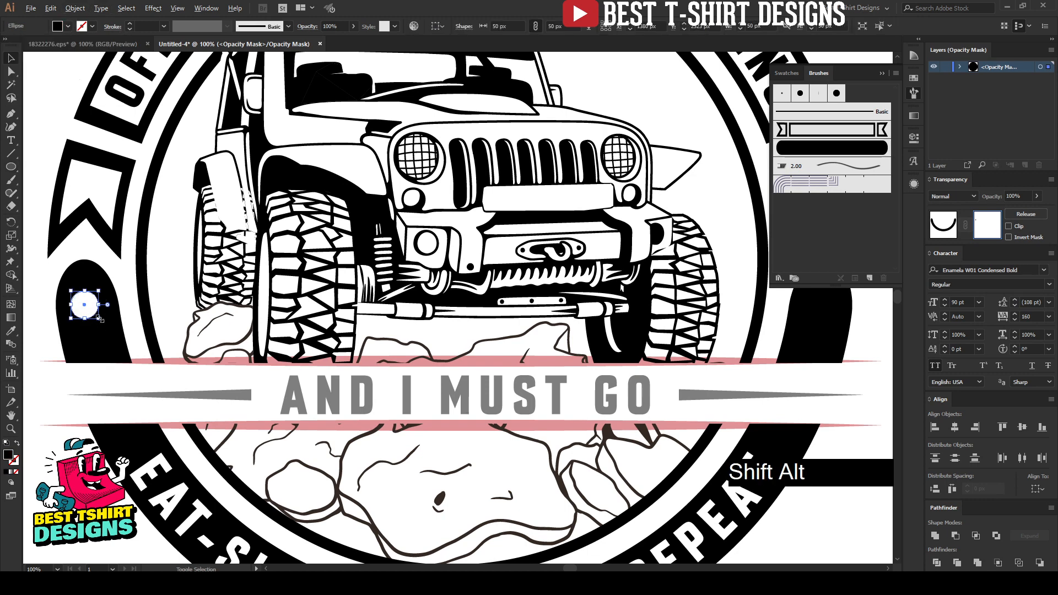
Enlarge the mask circle to 56 px and place a copy on the bar's right rounded end, vertically aligned with it
left_click_drag(98, 318, 577, 299)
scroll(94, 253, "down", 1)
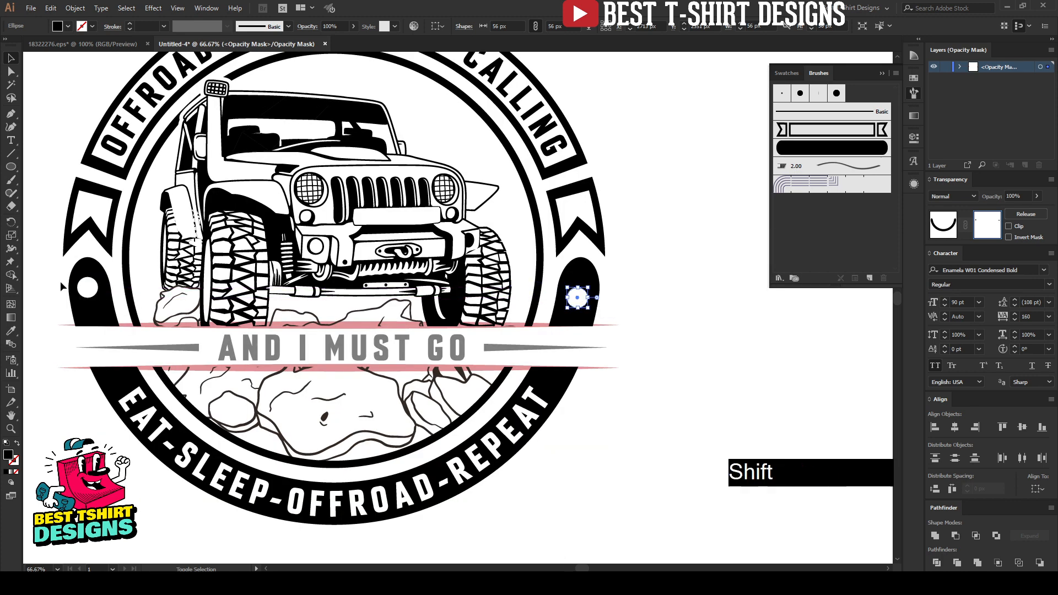
left_click(87, 287, "shift")
left_click(518, 28)
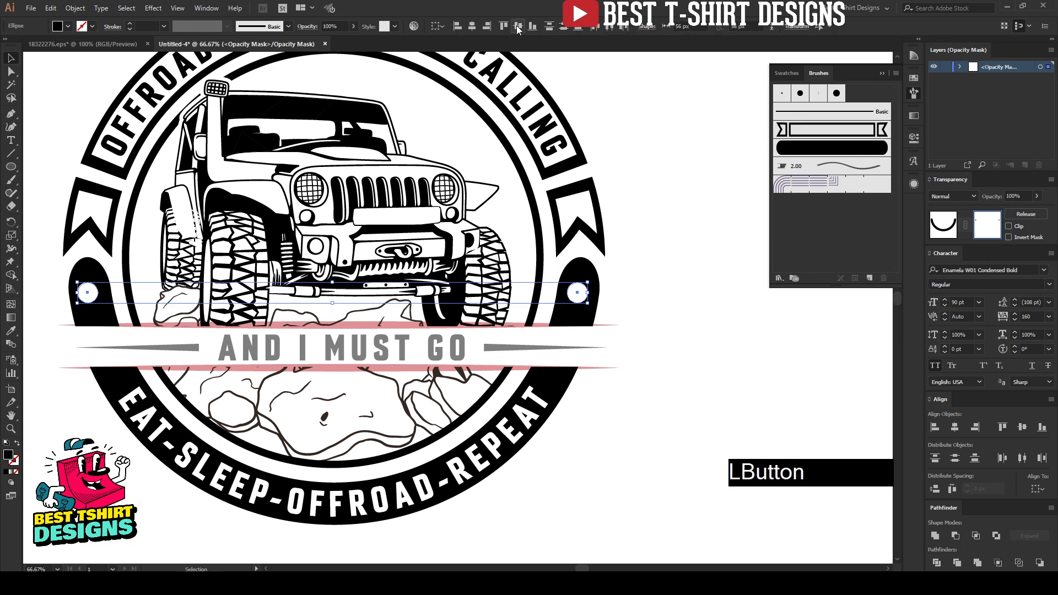
left_click(638, 259)
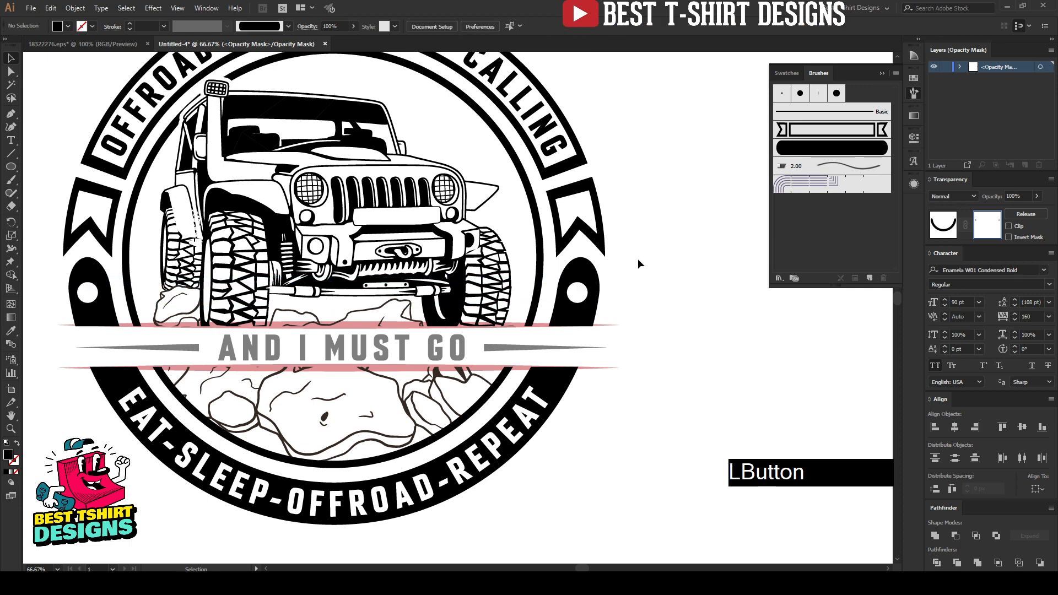
Nudge the left mask circle slightly right to center it in the bar's rounded end, then deselect it
left_click(98, 296)
key("Right")
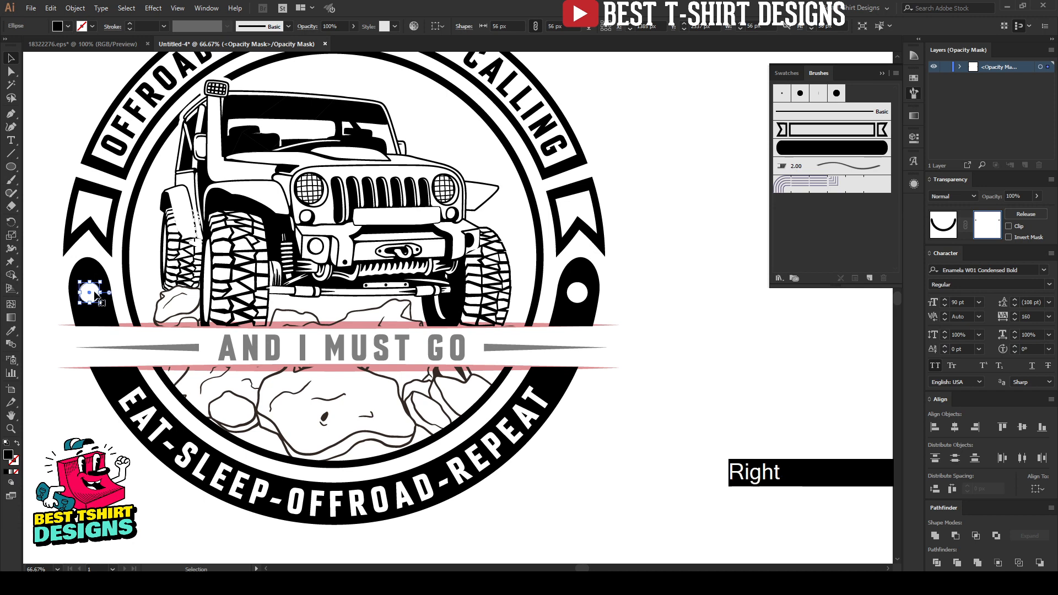
left_click(646, 326)
scroll(666, 326, "down", 1)
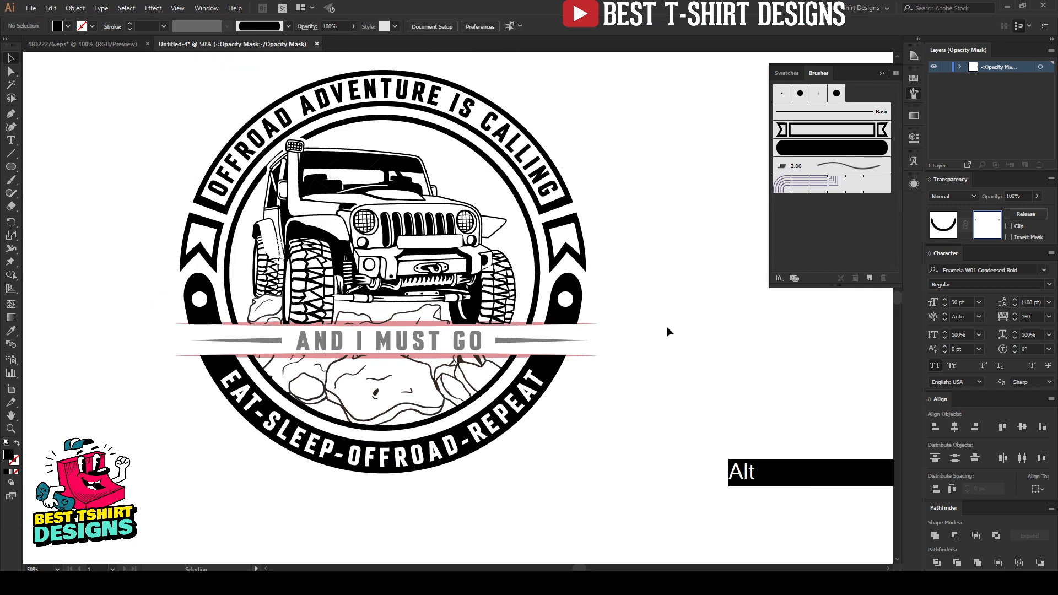
Leave opacity mask editing and the group's isolation to return to the whole artwork with nothing selected
left_click(692, 310)
left_click(632, 372)
scroll(609, 331, "down", 1)
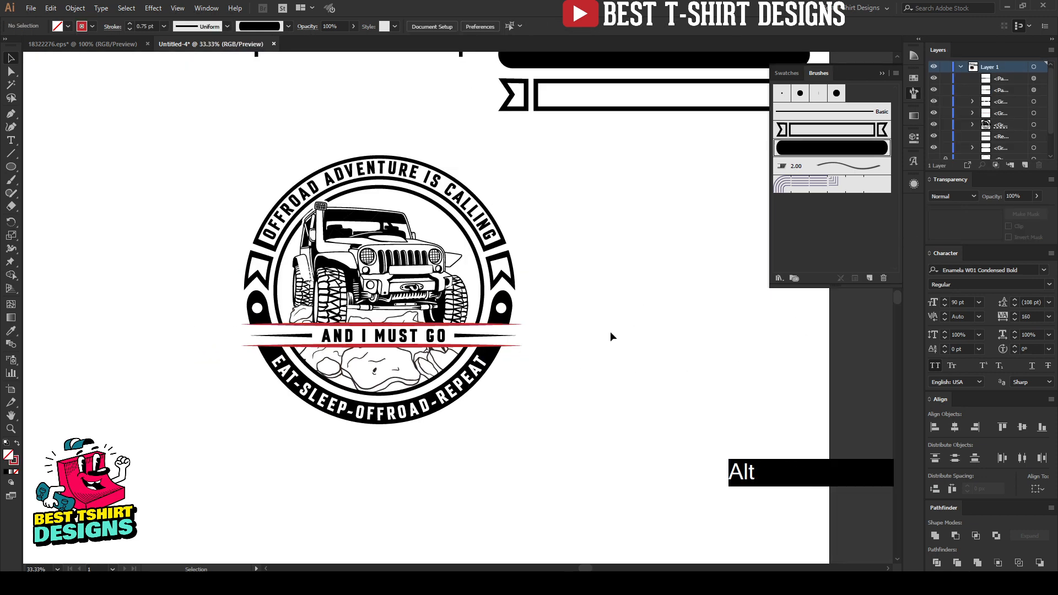
left_click(609, 332)
left_click(600, 327)
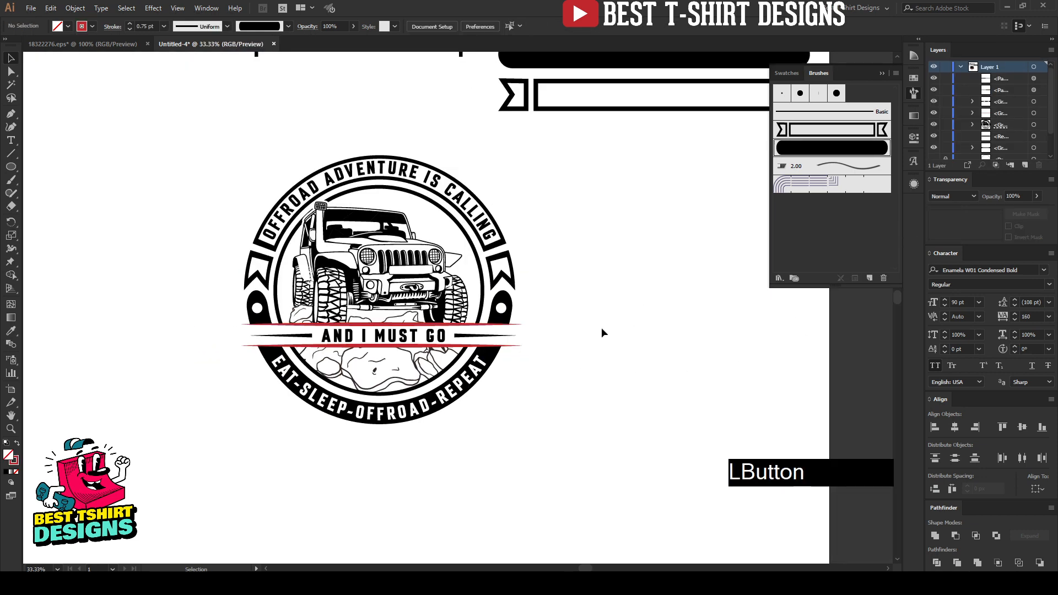
Isolate the nested jeep group inside the badge and select the circle outline around the jeep
left_click_drag(211, 138, 581, 465)
scroll(446, 316, "up", 1)
left_click(628, 373)
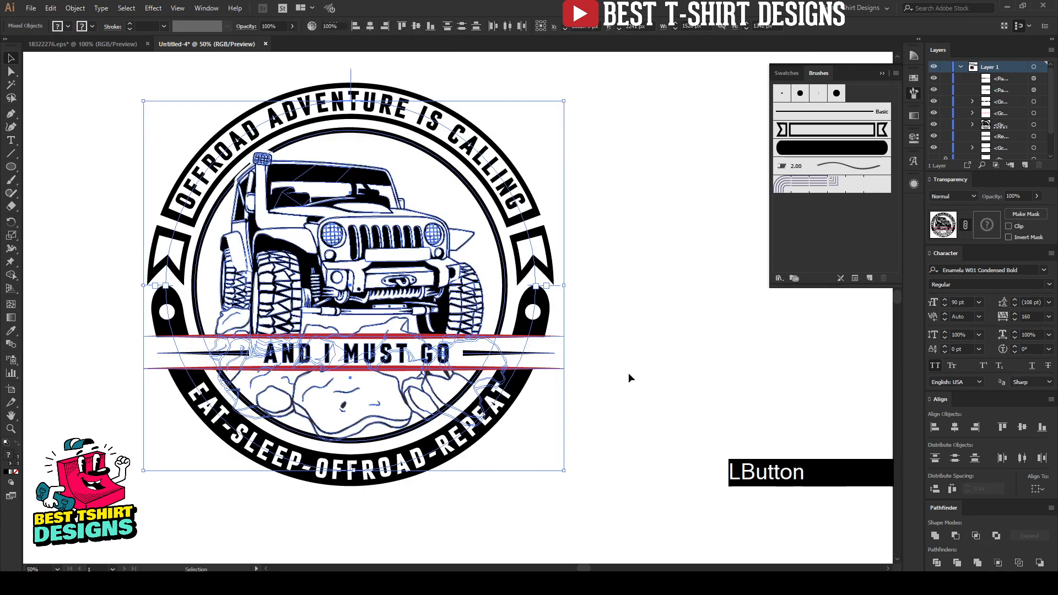
double_click(507, 274)
left_click(507, 274)
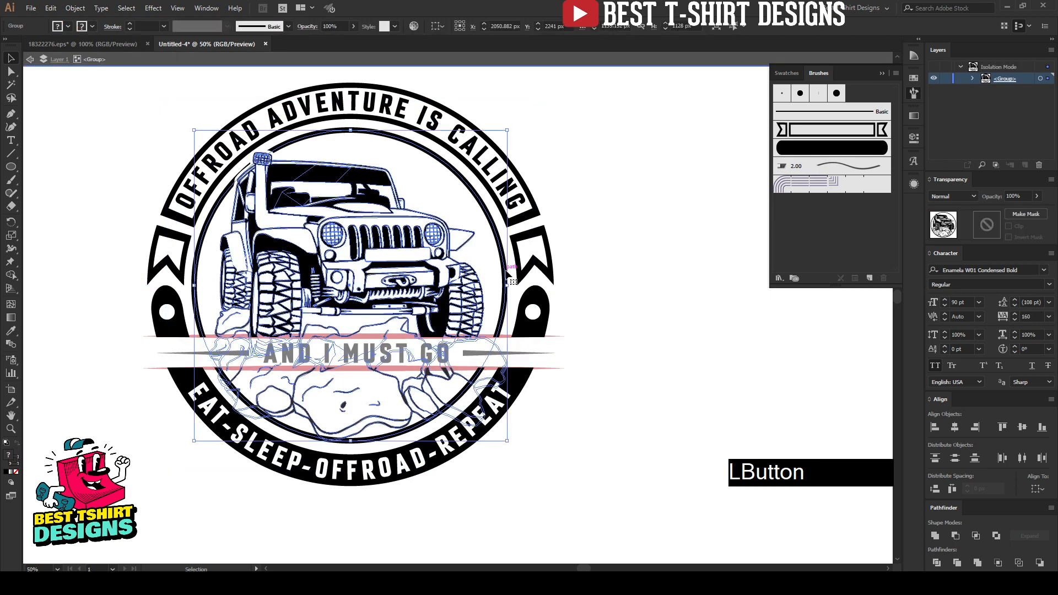
double_click(507, 274)
left_click(507, 274)
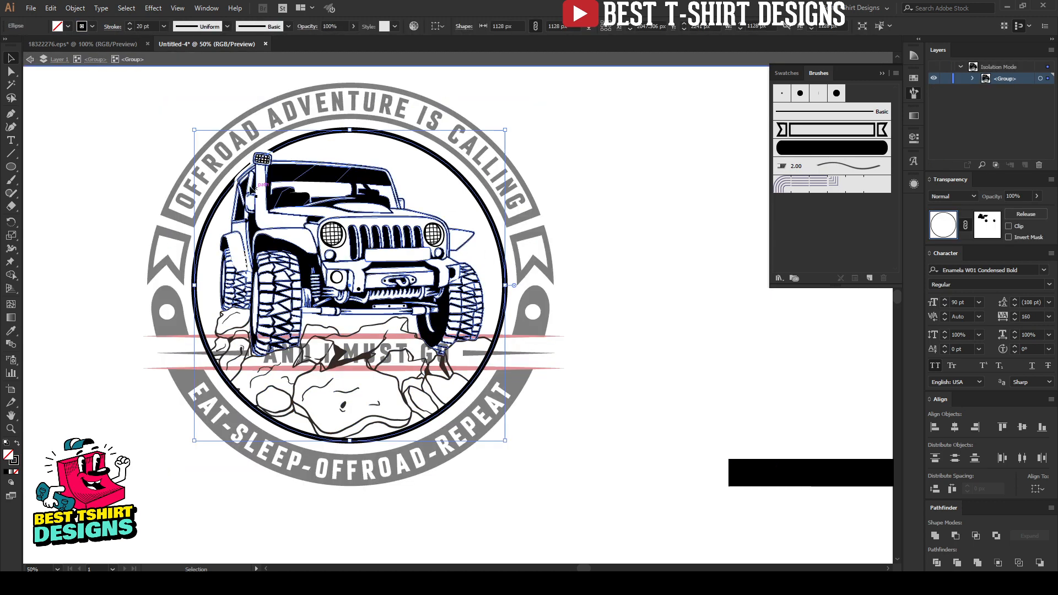
scroll(573, 435, "down", 1)
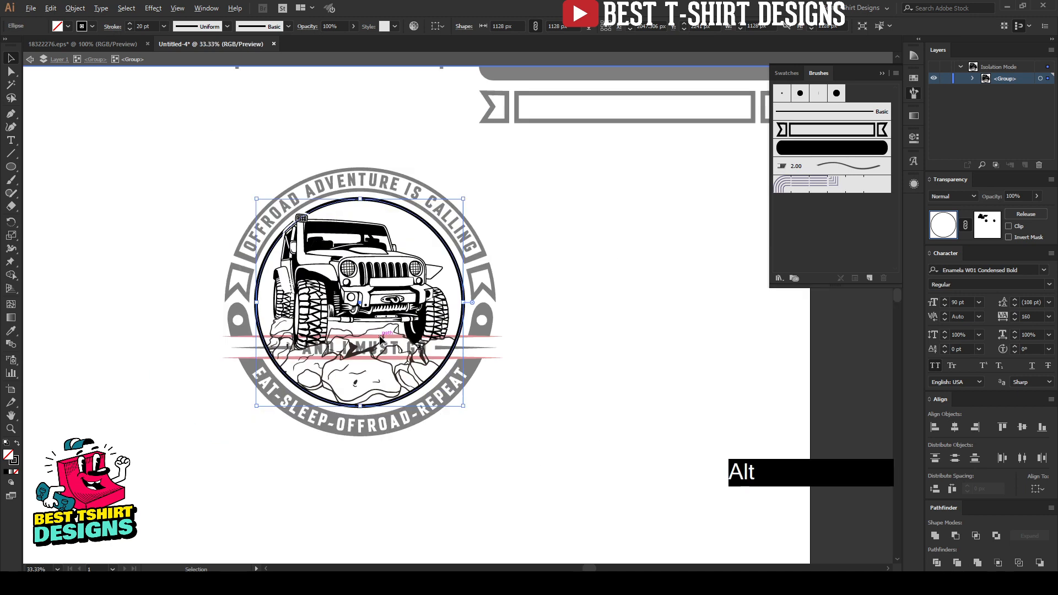
scroll(611, 388, "up", 1)
left_click(647, 357)
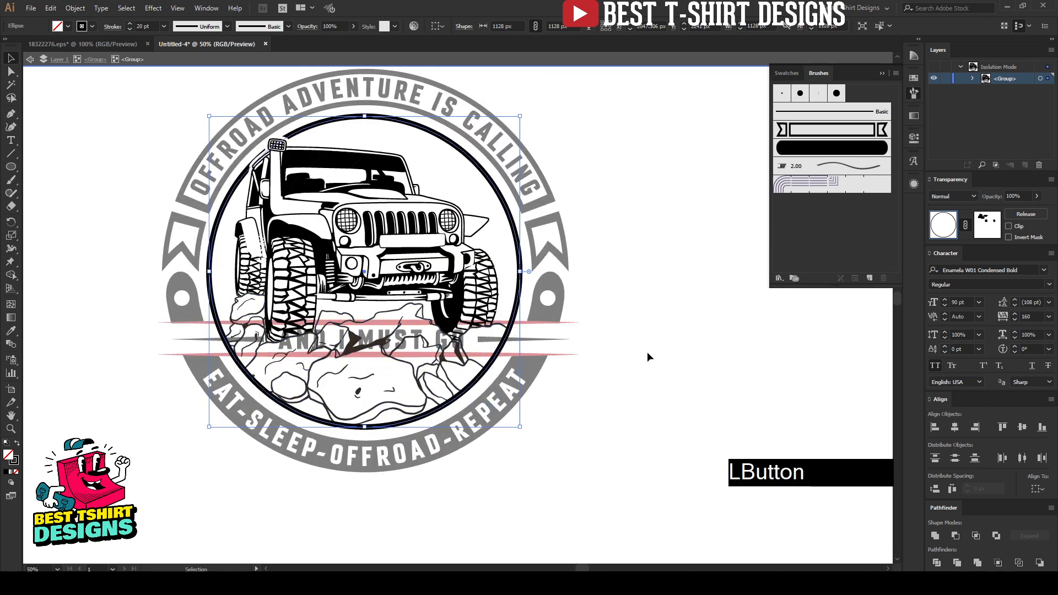
left_click(510, 216)
Offset the circle's path outward by 220 px with round joins to add an outer ring, and leave isolation
key("ctrl+alt")
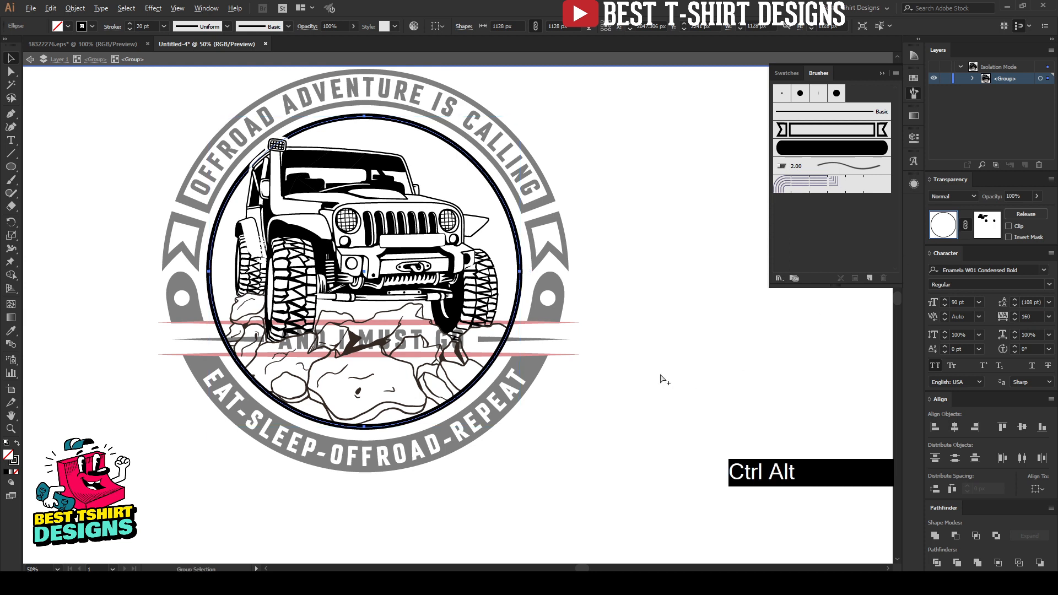
key("ctrl+alt+o")
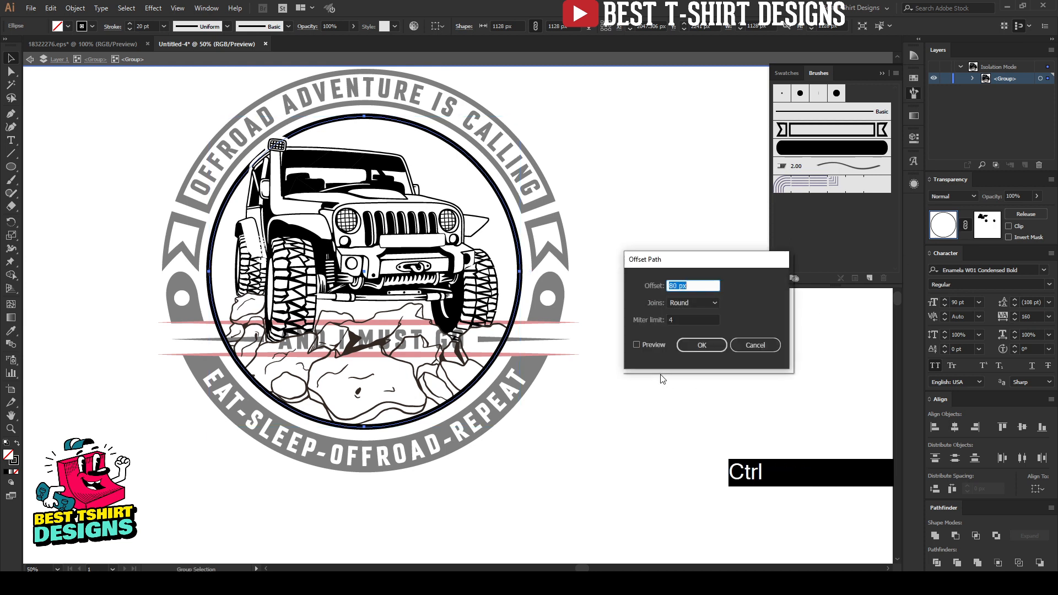
left_click(649, 346)
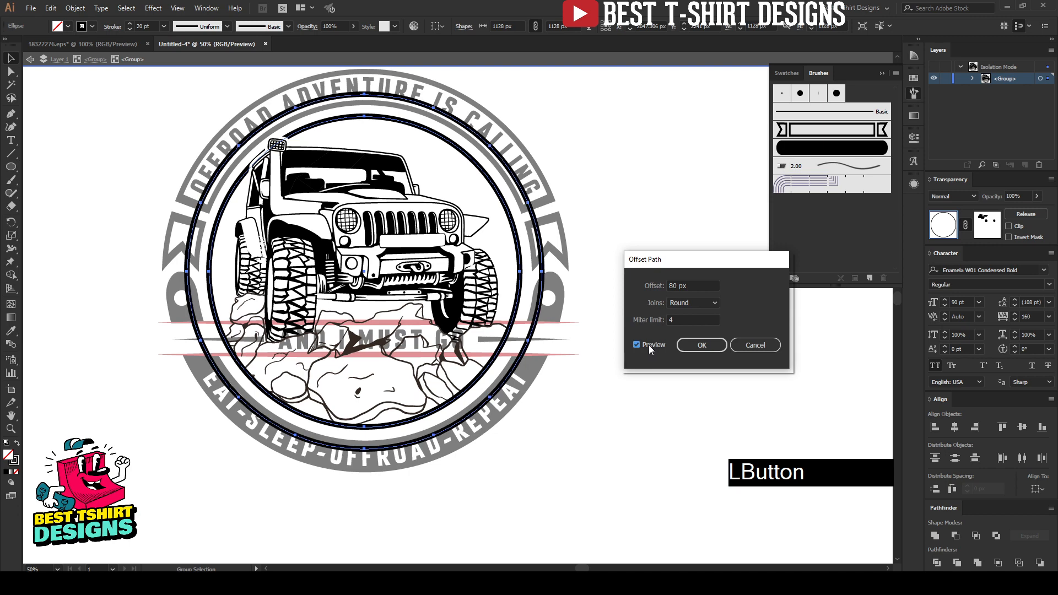
scroll(702, 286, "up", 6)
scroll(703, 286, "up", 6)
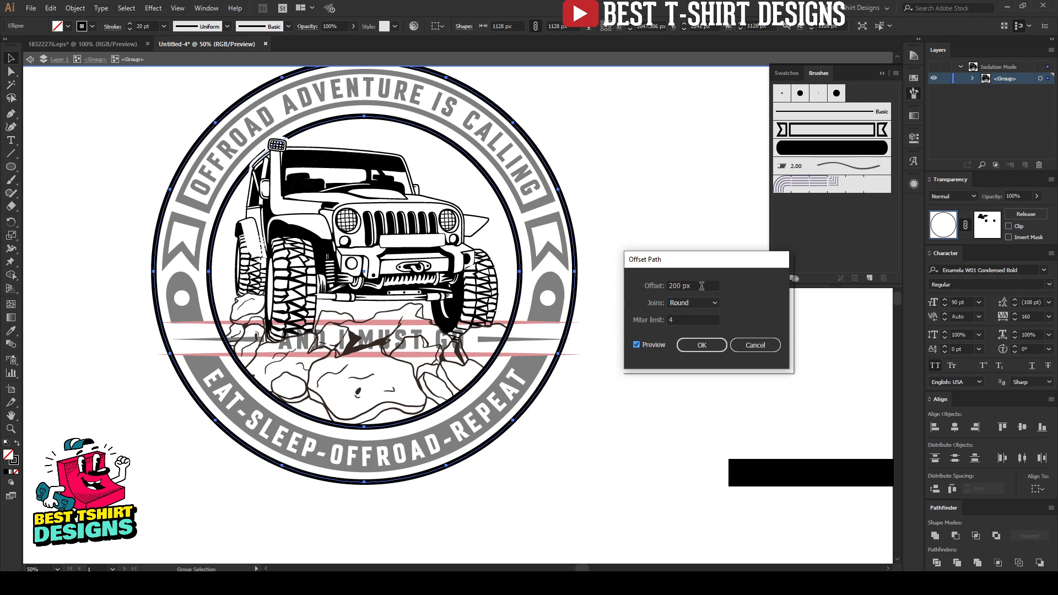
scroll(701, 286, "up", 2)
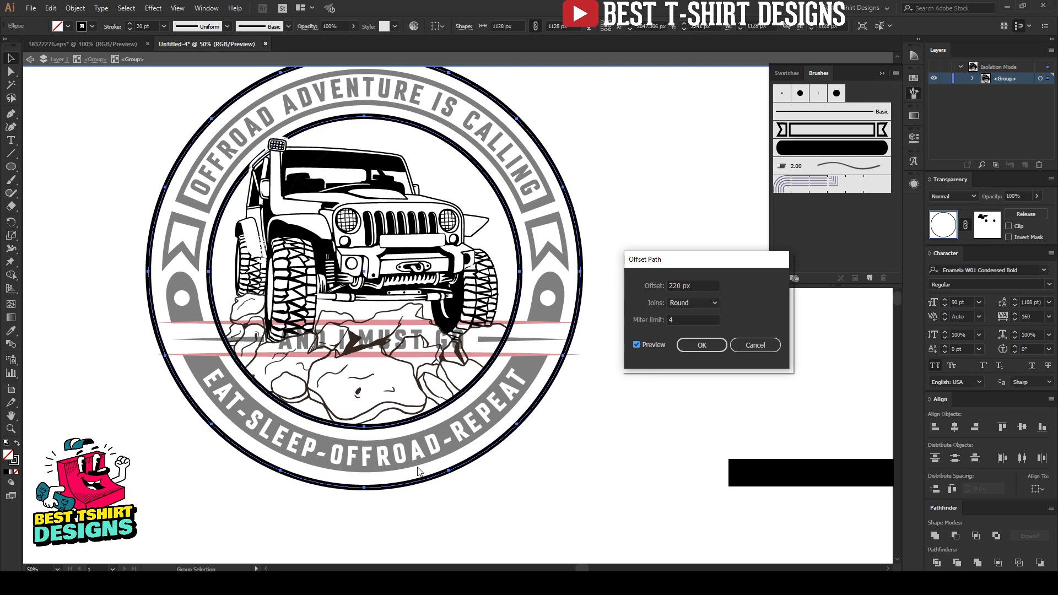
left_click(701, 344)
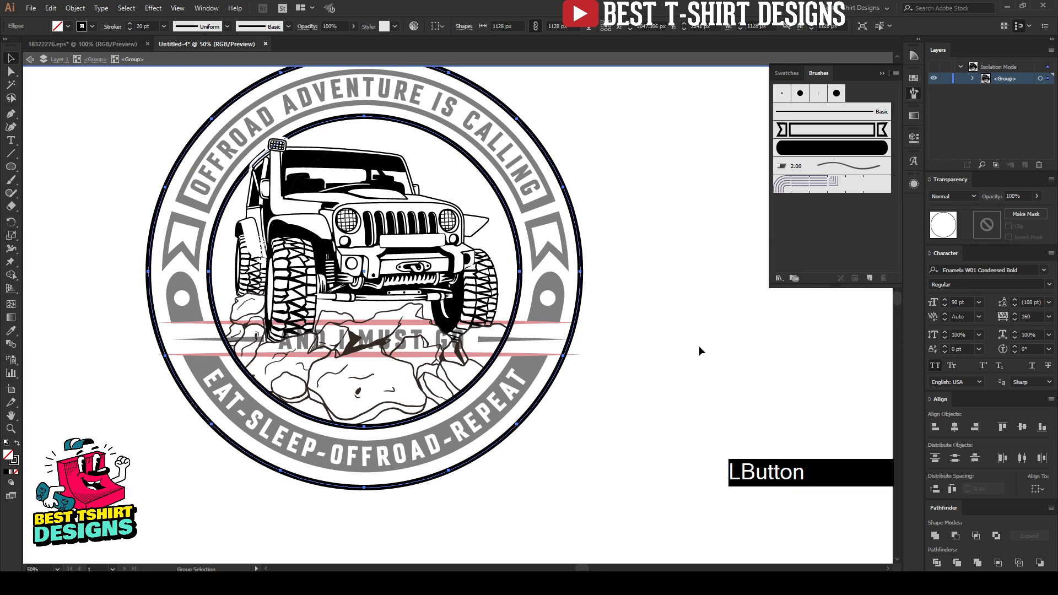
scroll(573, 330, "down", 1, "alt")
key("v")
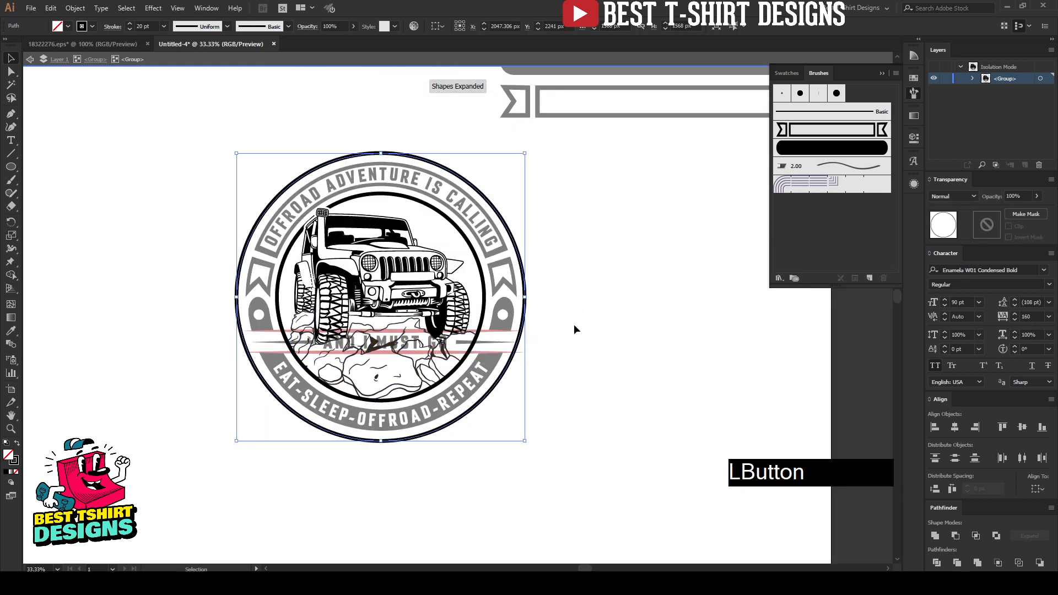
double_click(573, 324)
Select the red tapered line group around the "AND I MUST GO" strip and set its stroke weight to 30 pt
scroll(573, 324, "up", 1, "alt")
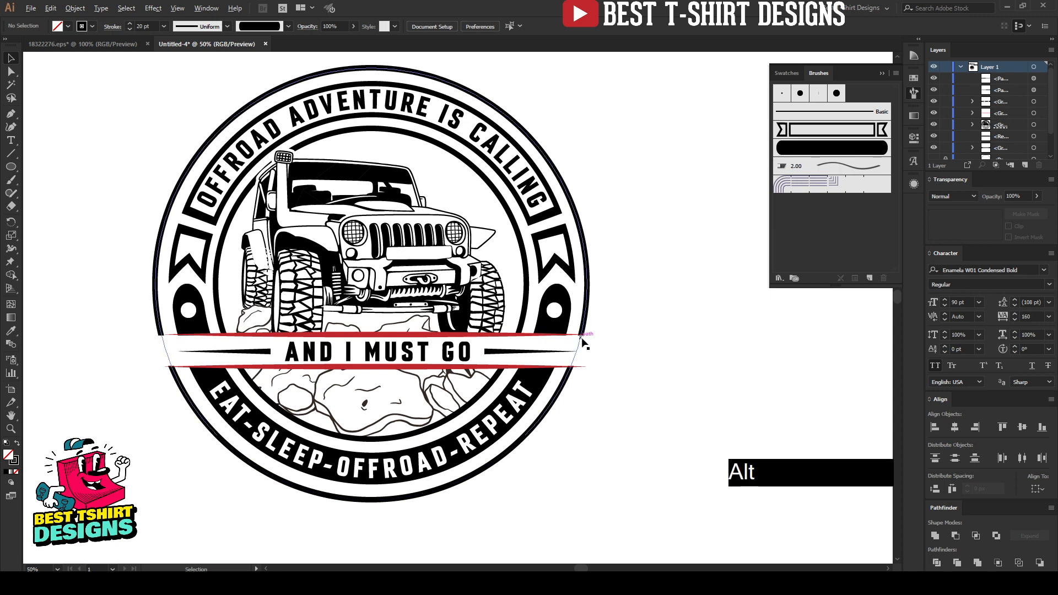
scroll(580, 338, "up", 2, "alt")
left_click(568, 329)
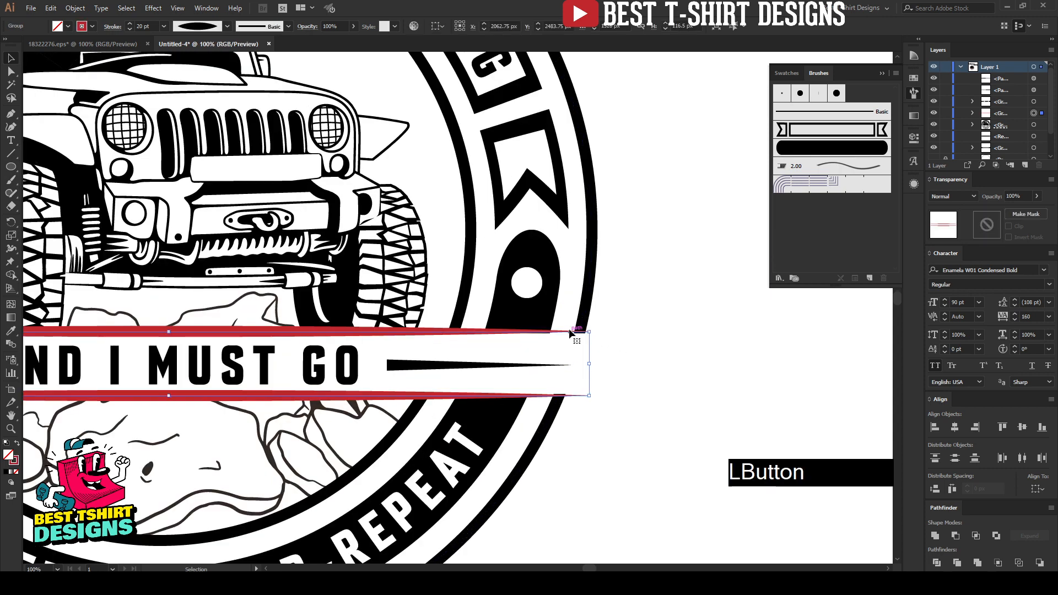
scroll(568, 328, "down", 2, "alt")
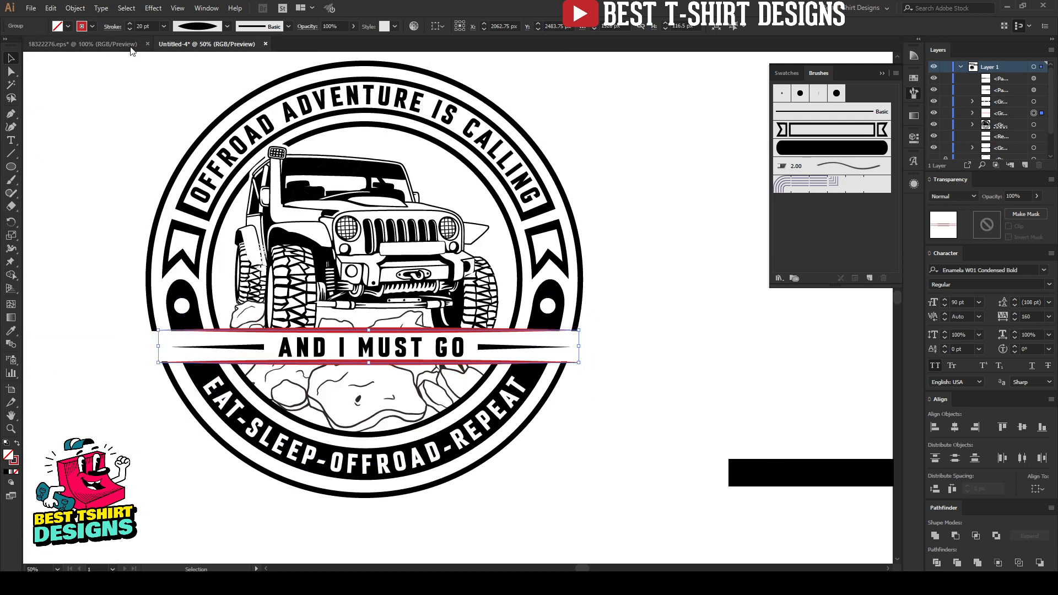
scroll(151, 24, "up", 1, "shift")
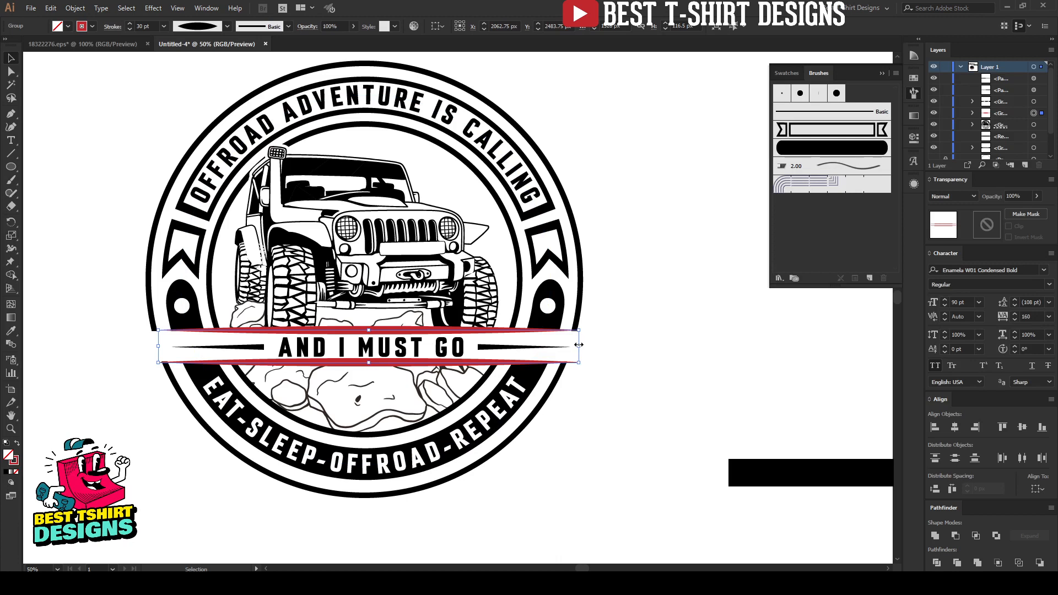
Widen the red line group past the outer ring and nudge it left to center it on the badge
left_click_drag(578, 345, 604, 342)
key("Left")
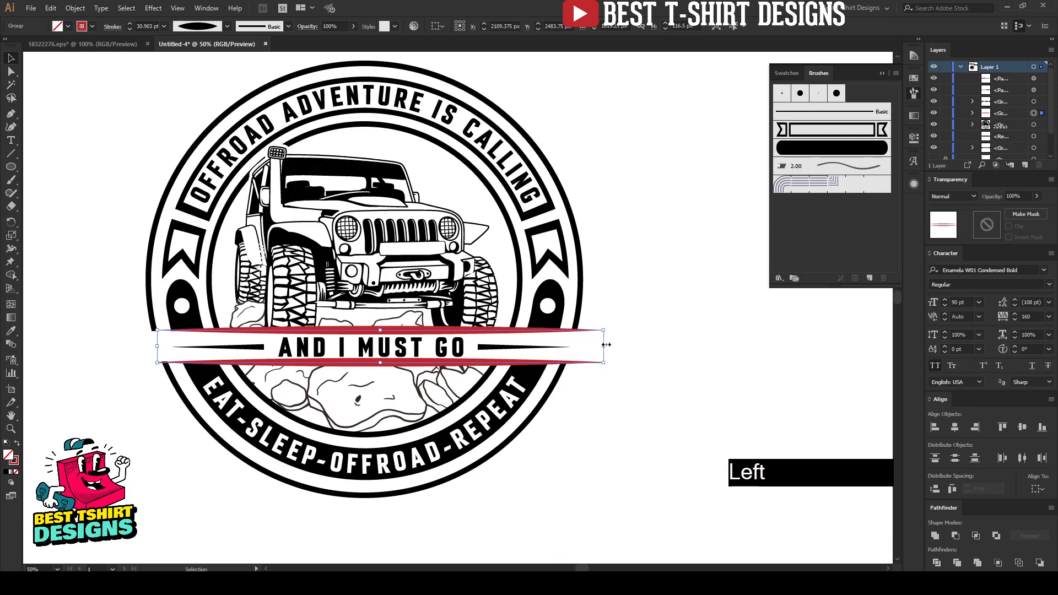
key("Left")
key("Left")
key("Left")
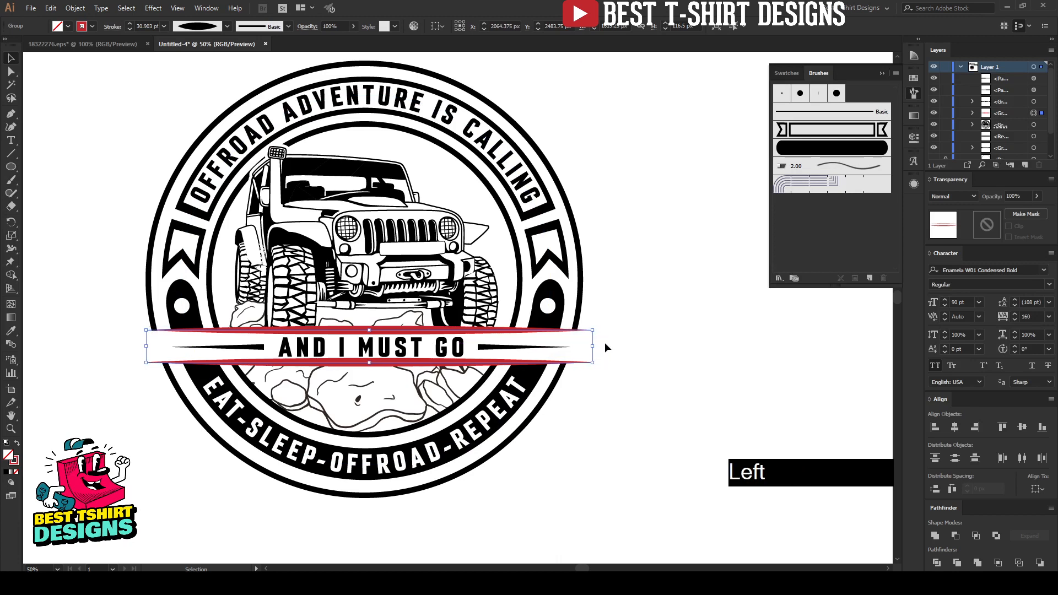
key("Left")
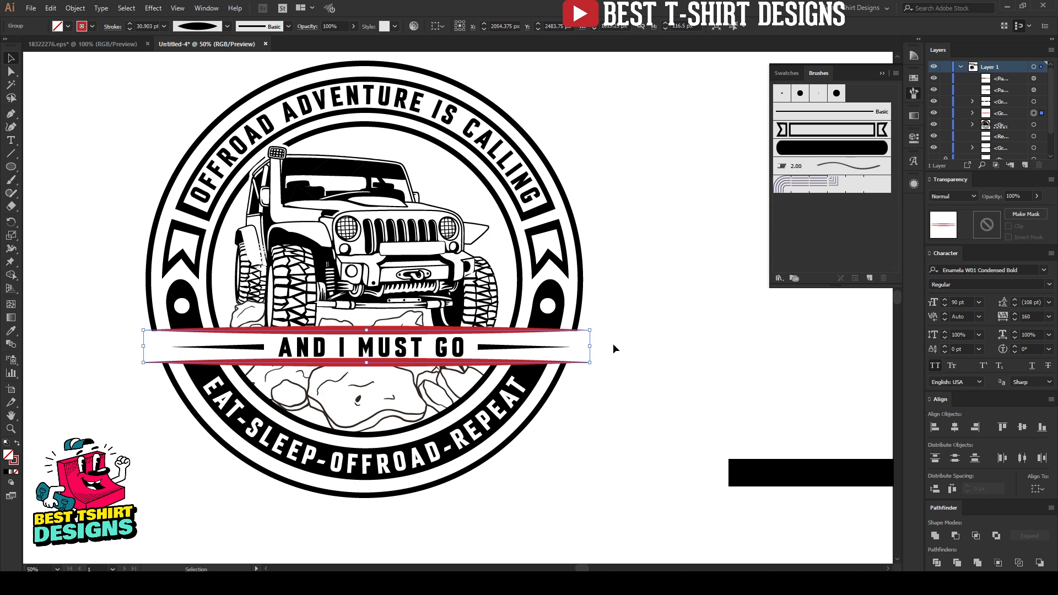
left_click(624, 356)
Isolate the red line group, nudge only the lower line slightly down, and leave isolation
scroll(373, 368, "up", 1)
double_click(368, 364)
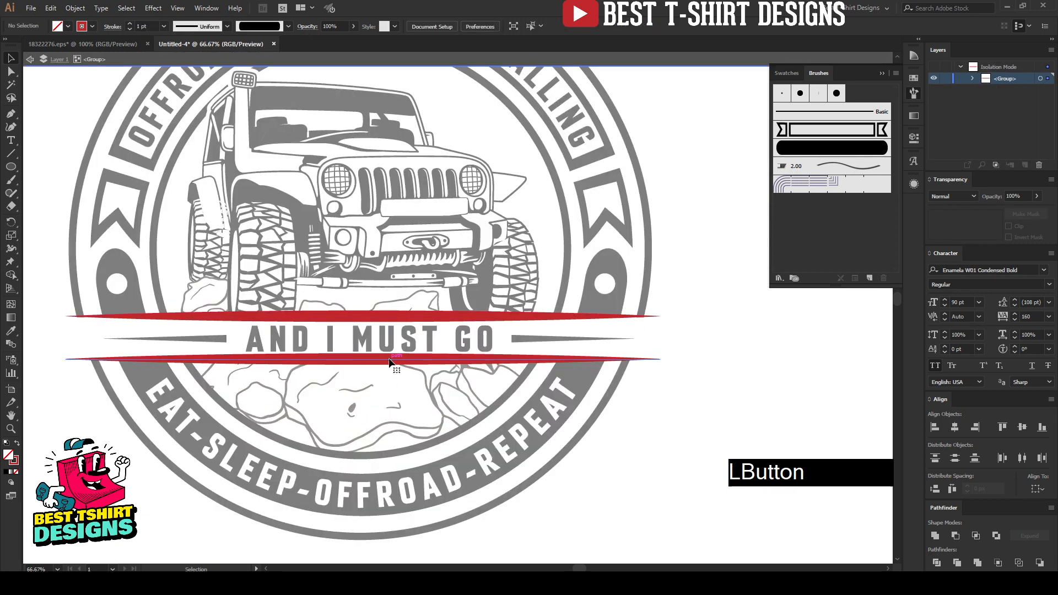
left_click(389, 361)
key("Down")
key("Down")
key("Down")
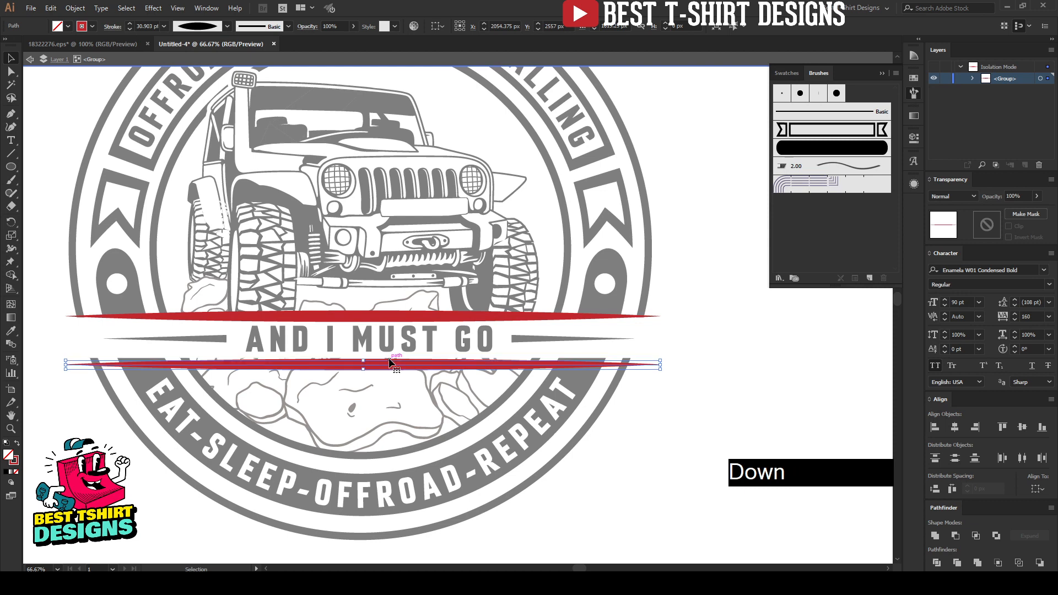
double_click(738, 371)
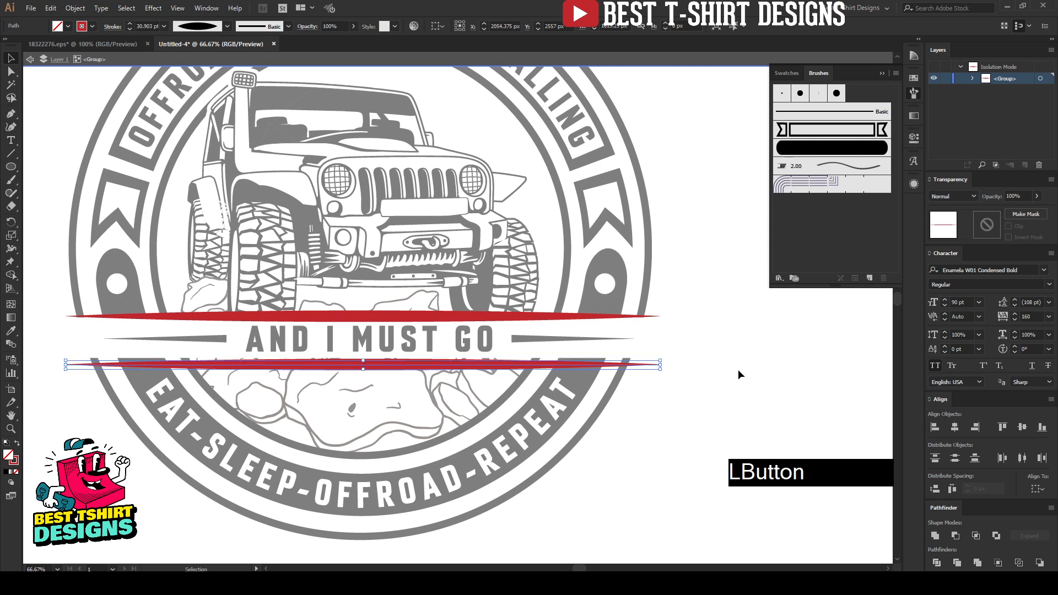
Nudge the "AND I MUST GO" text and both black tapered lines slightly down together between the red lines
left_click(496, 342)
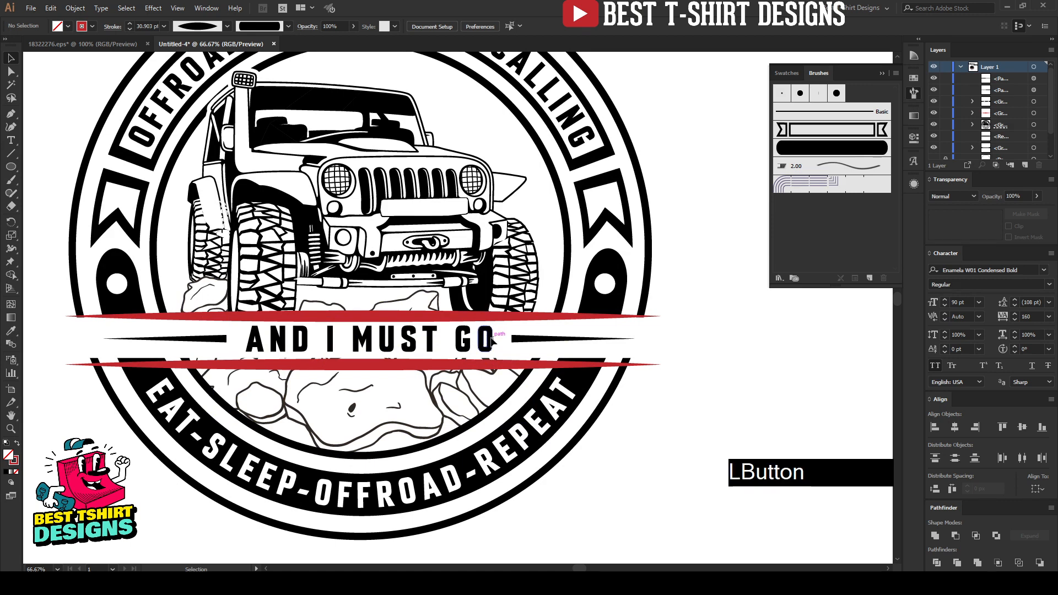
left_click(234, 344, "shift")
left_click(221, 341, "shift")
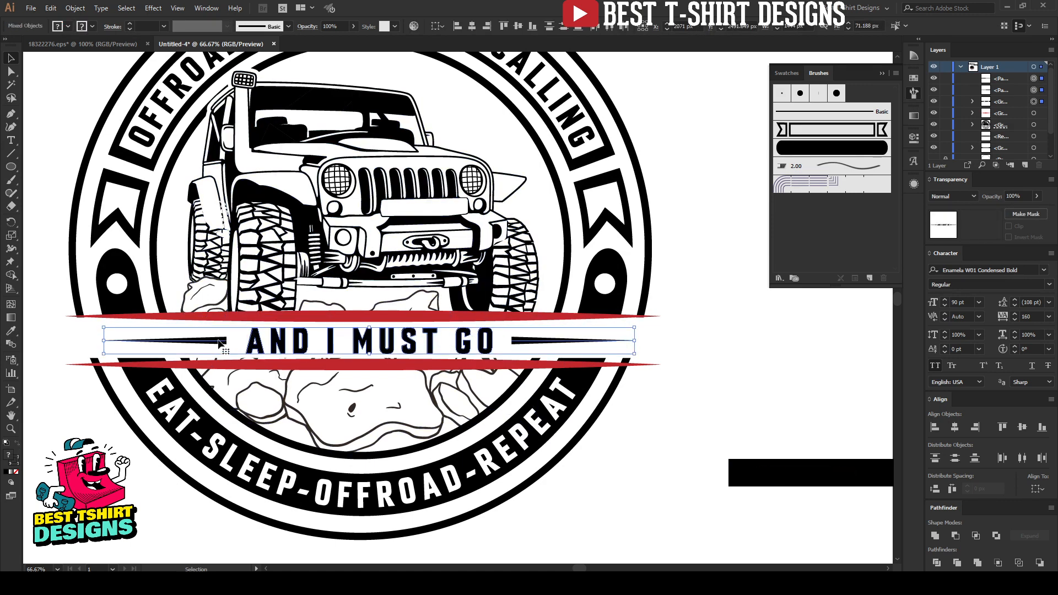
Open the badge's opacity mask and stretch the black strip rectangle down to the lower red line, making it 130 px high
left_click(590, 389)
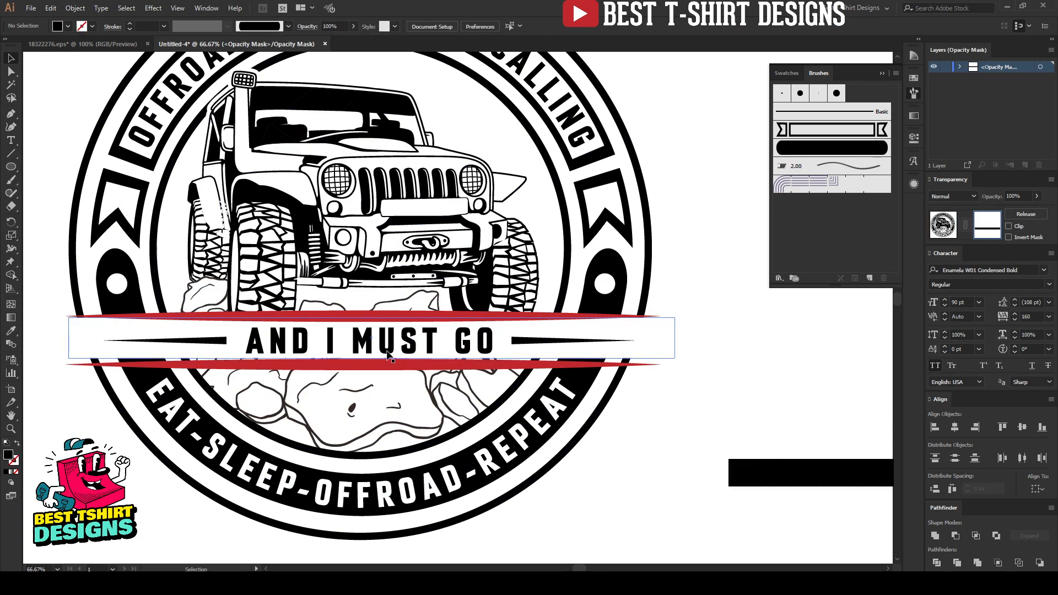
left_click(384, 338)
left_click_drag(374, 361, 373, 366)
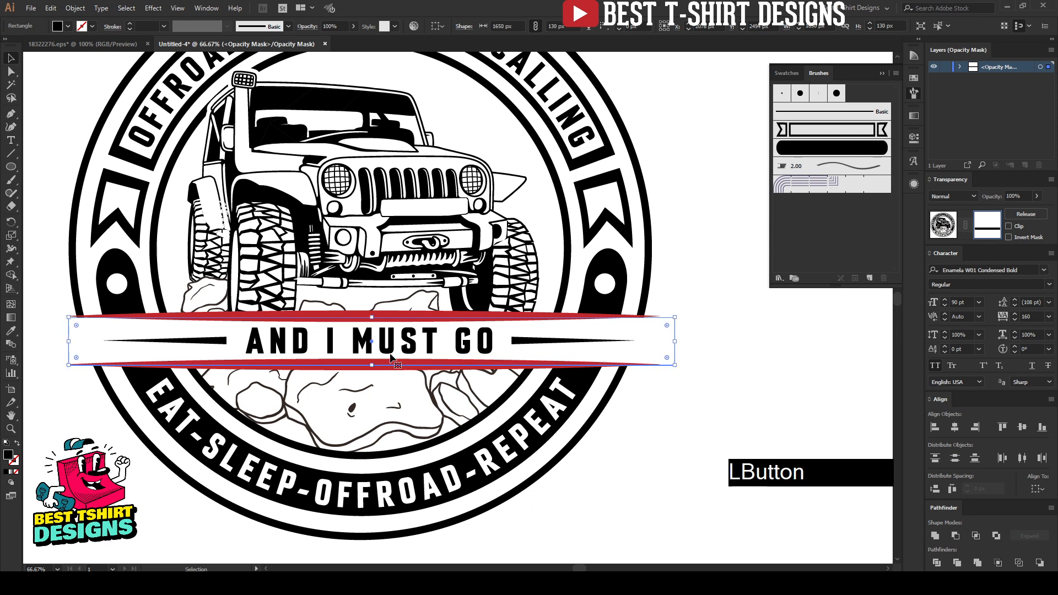
left_click_drag(372, 319, 376, 317)
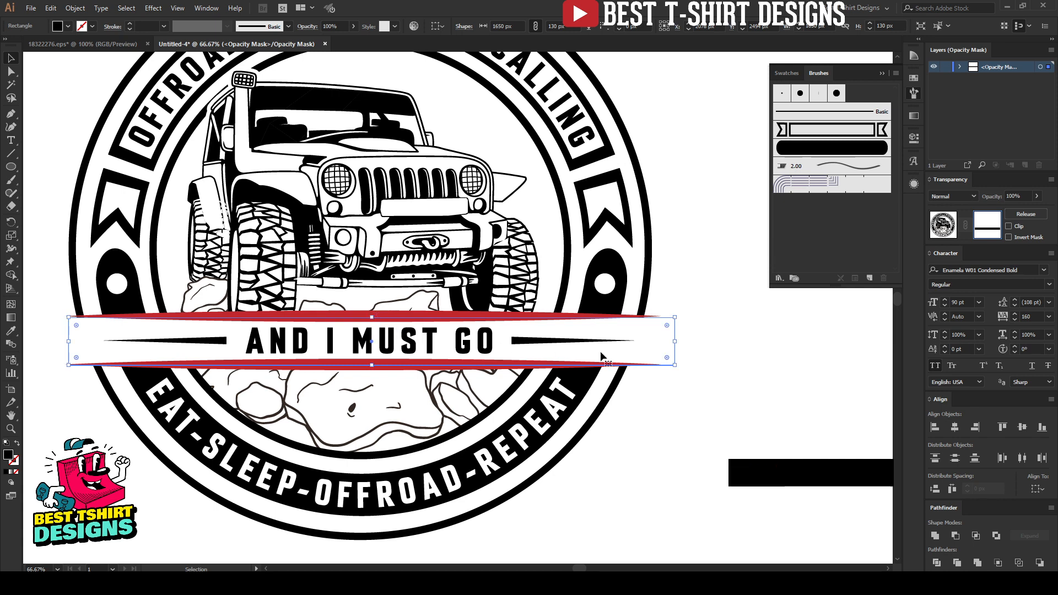
Enlarge the mask rectangle to about 1653 by 133 px from its upper right corner, and leave mask editing
scroll(676, 316, "up", 4, "alt")
left_click_drag(659, 317, 664, 312)
scroll(618, 329, "down", 1, "alt")
scroll(617, 329, "down", 3, "alt")
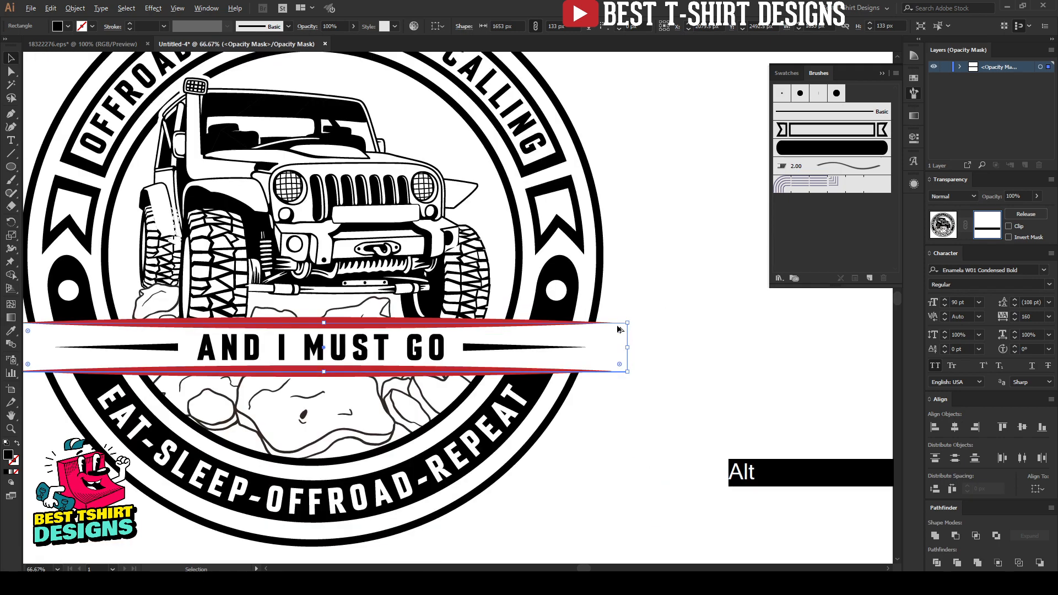
scroll(182, 359, "up", 5, "alt")
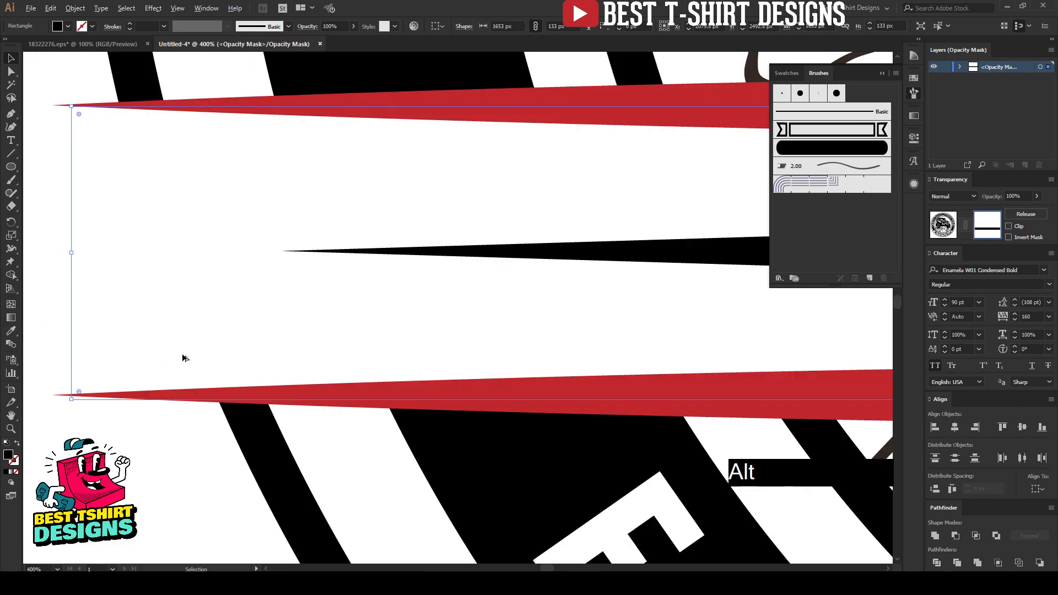
scroll(184, 359, "down", 7, "alt")
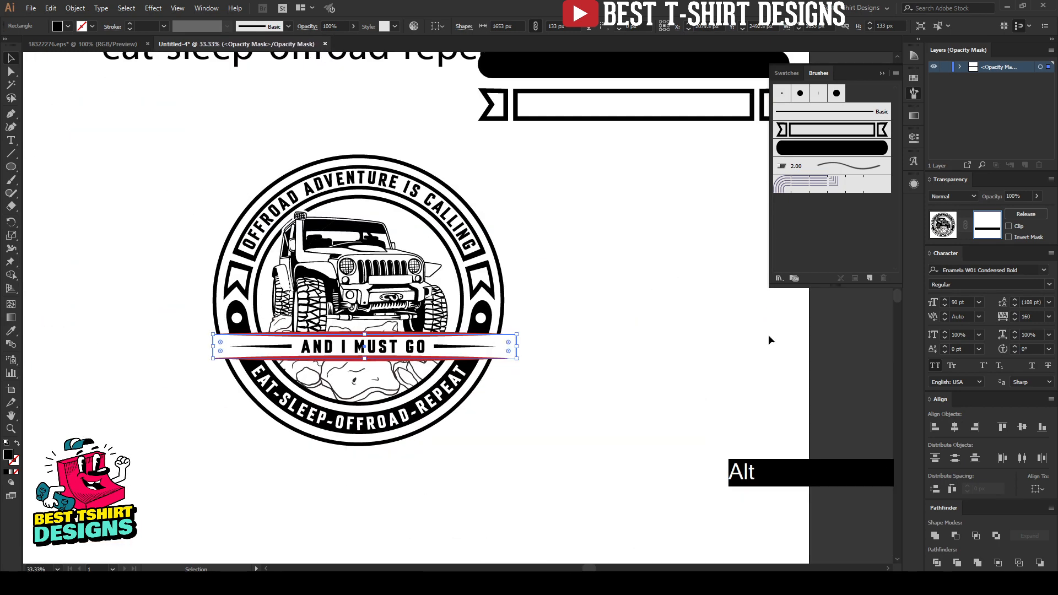
left_click(946, 229)
left_click(600, 408)
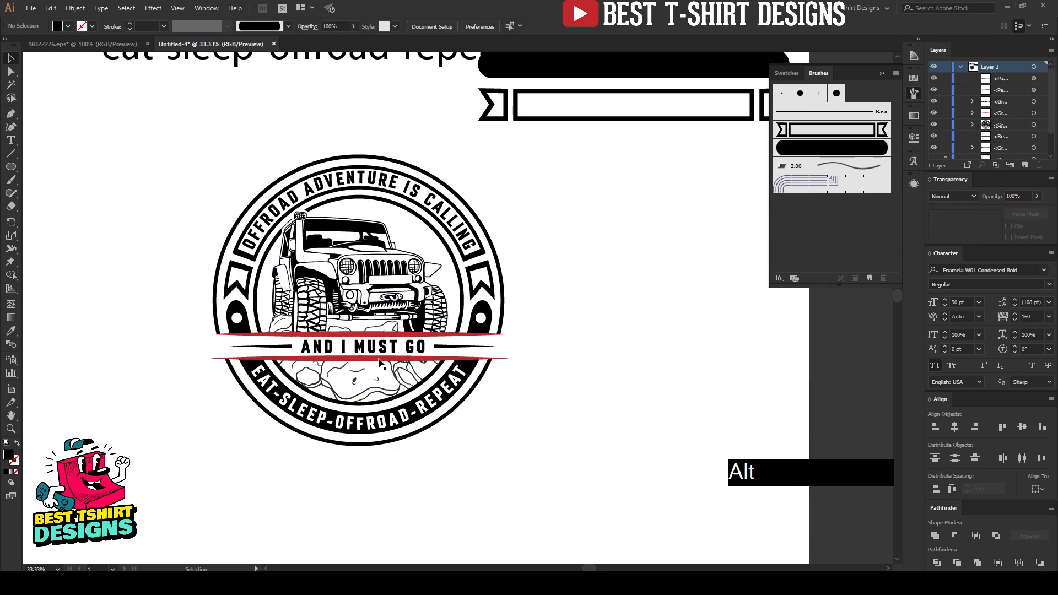
scroll(380, 357, "up", 1, "alt")
left_click(614, 396)
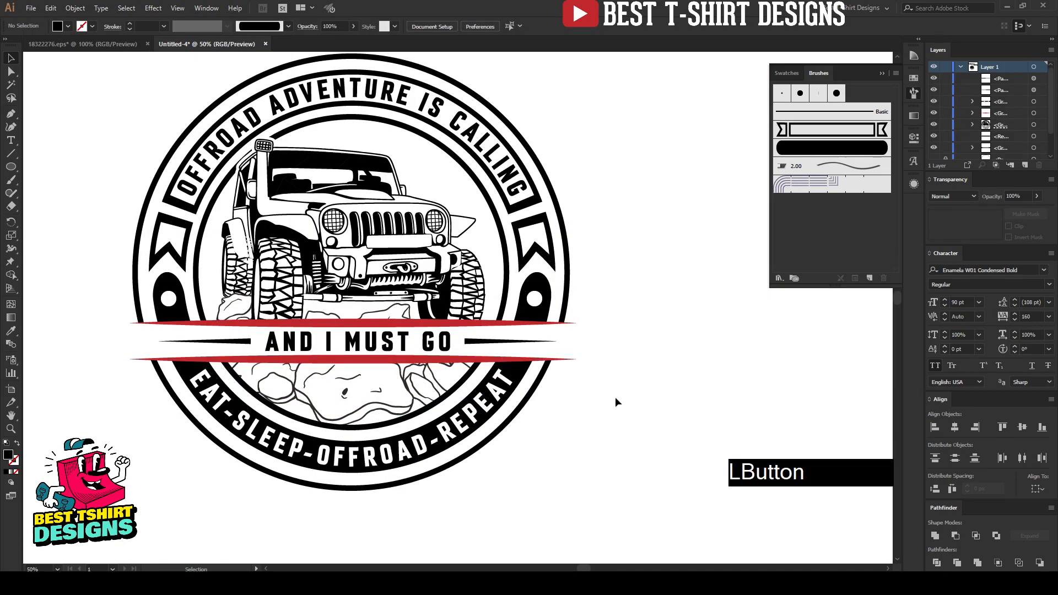
Change the stroke color of the two red tapered lines around the strip to black and deselect them
left_click(484, 329)
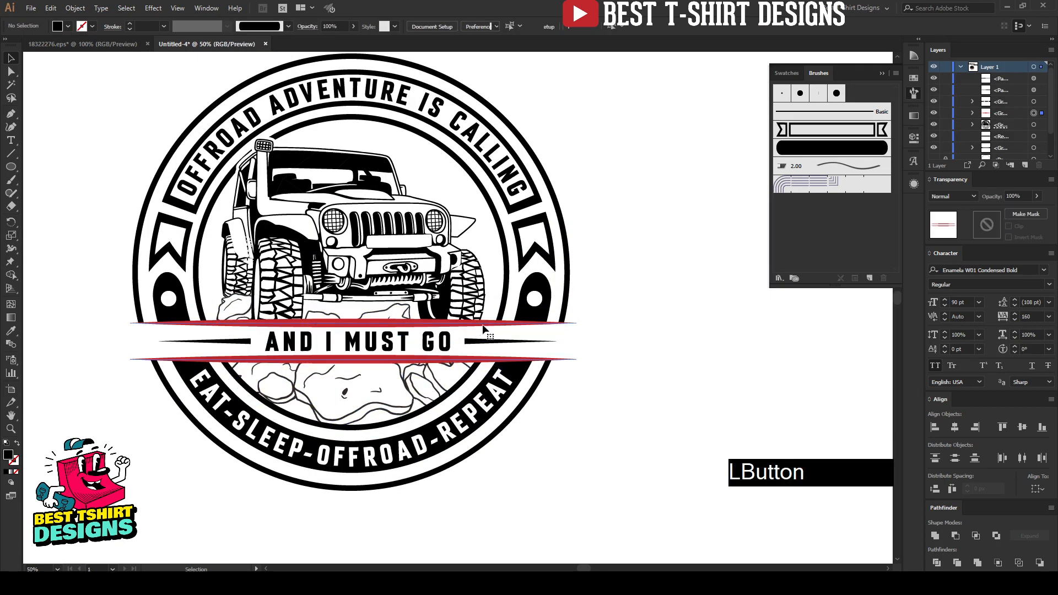
left_click(92, 26)
left_click(30, 45)
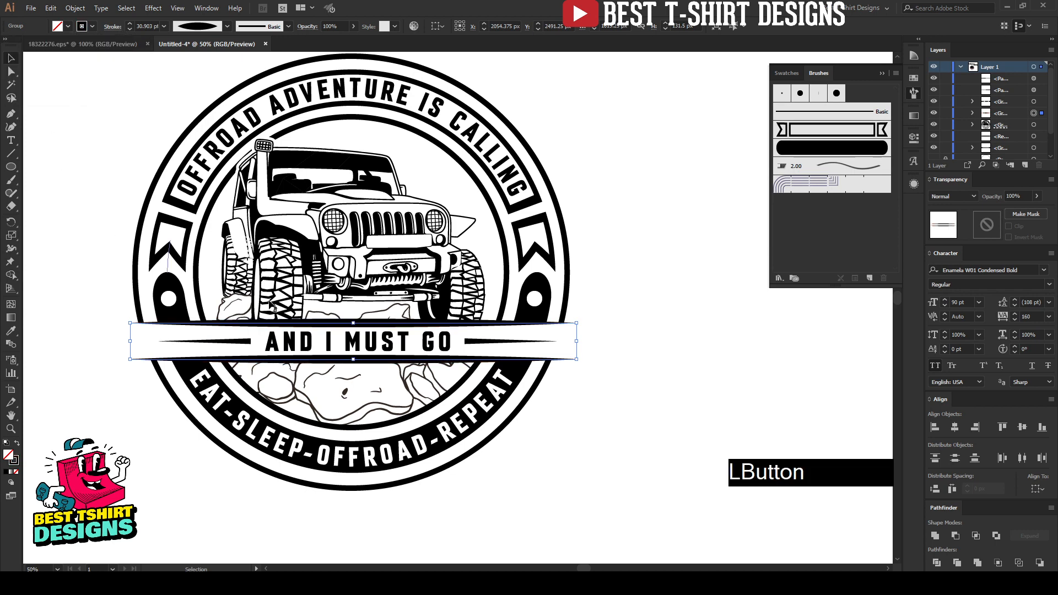
left_click(663, 386)
scroll(663, 382, "down", 1)
left_click(577, 307)
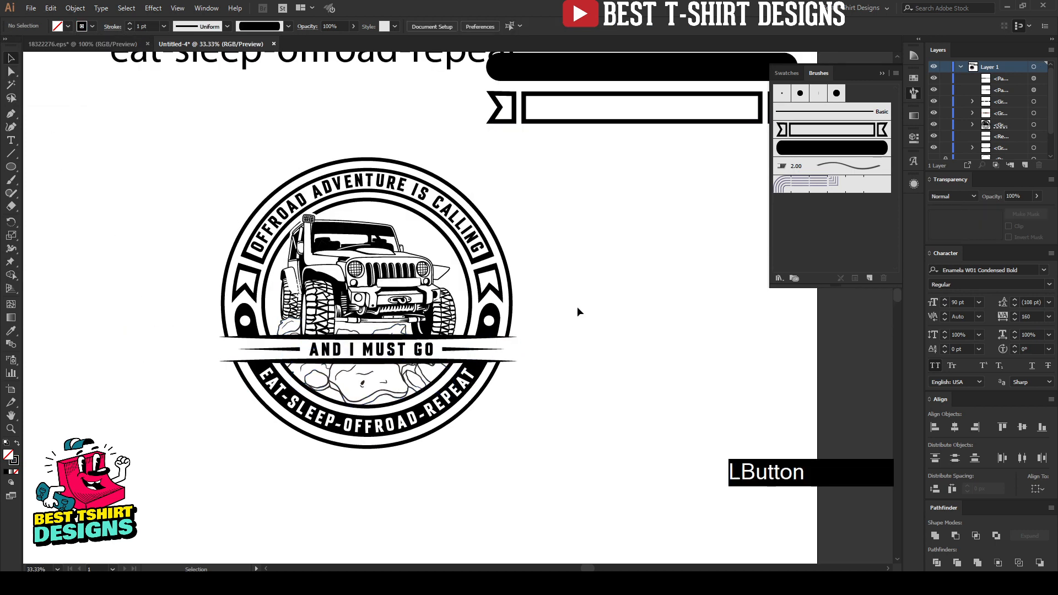
left_click(589, 300)
scroll(589, 301, "up", 1)
left_click_drag(733, 338, 692, 335)
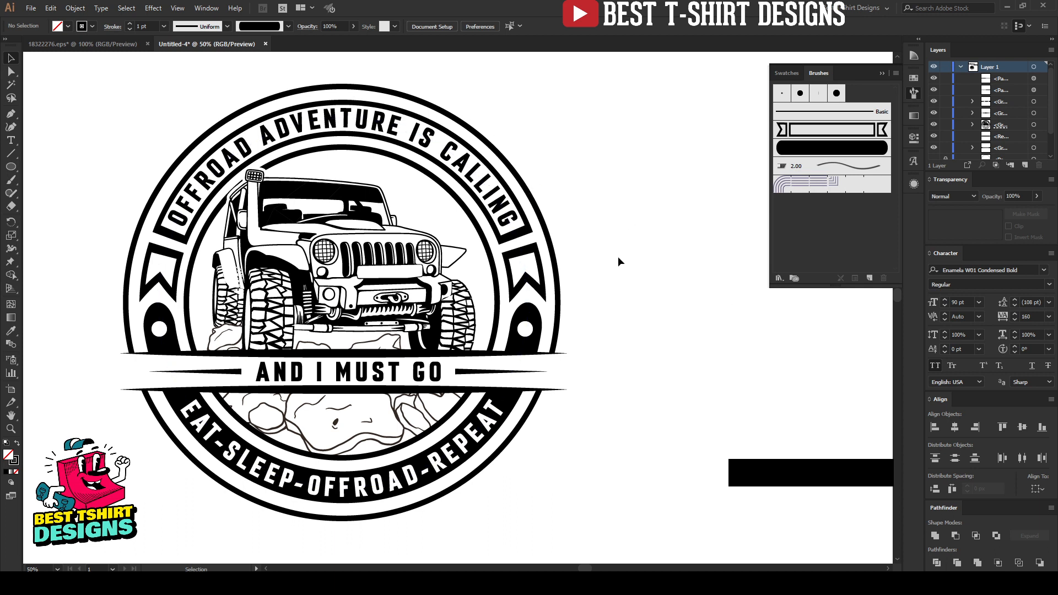
left_click(655, 287)
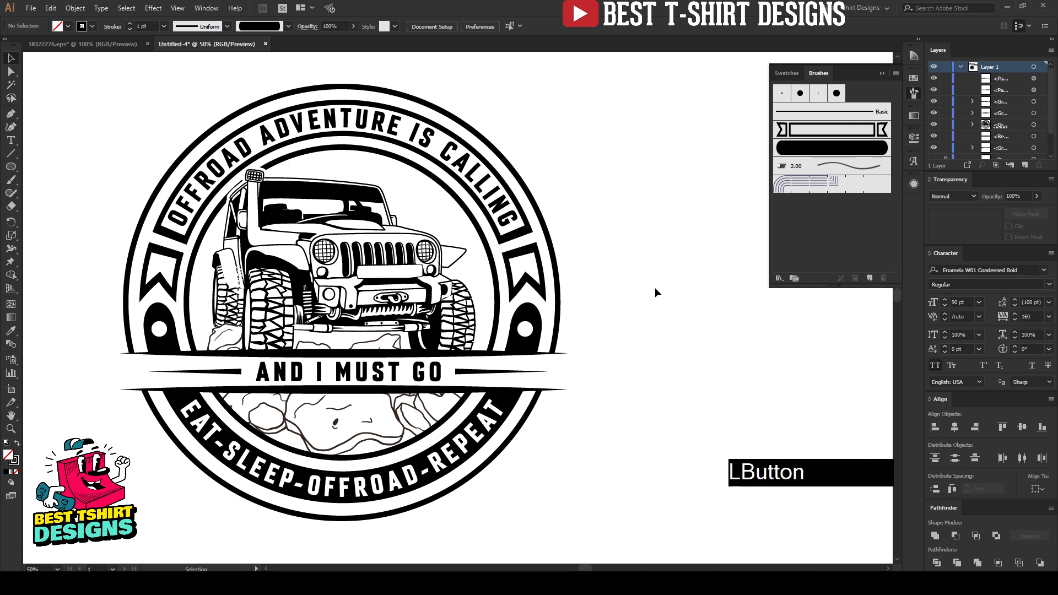